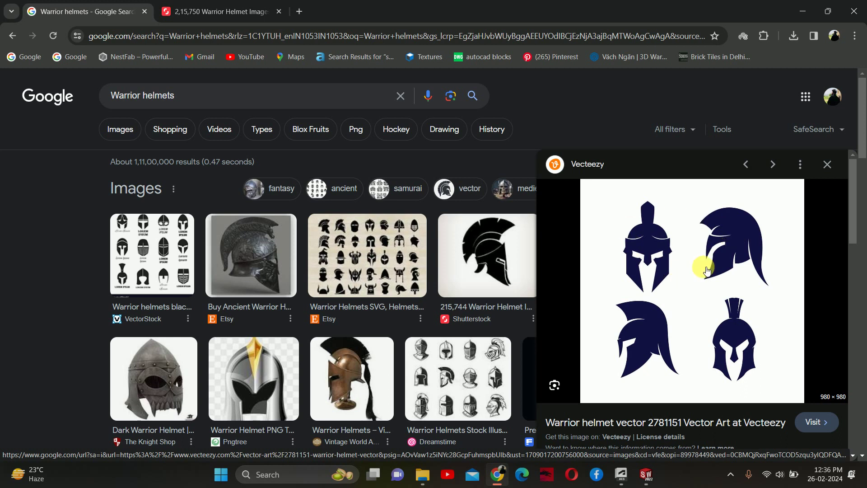
Open the Helmet folder and examine the front view, side view 1 and side view reference images.
click(423, 474)
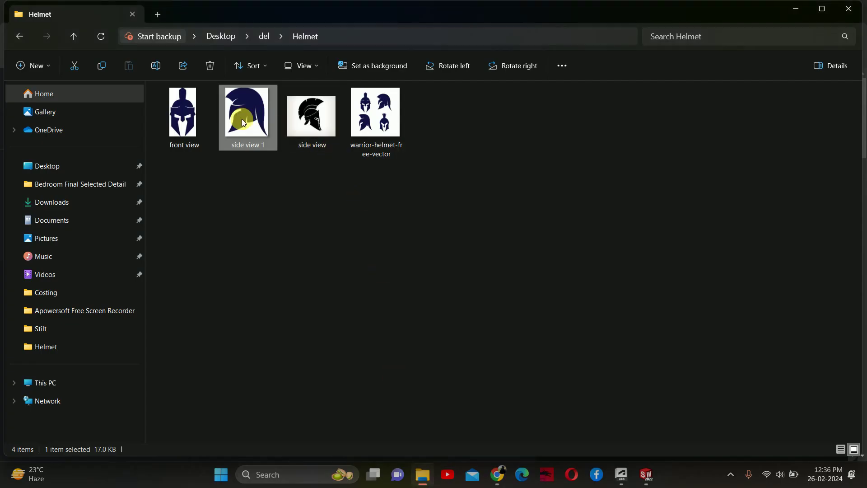
double_click(205, 123)
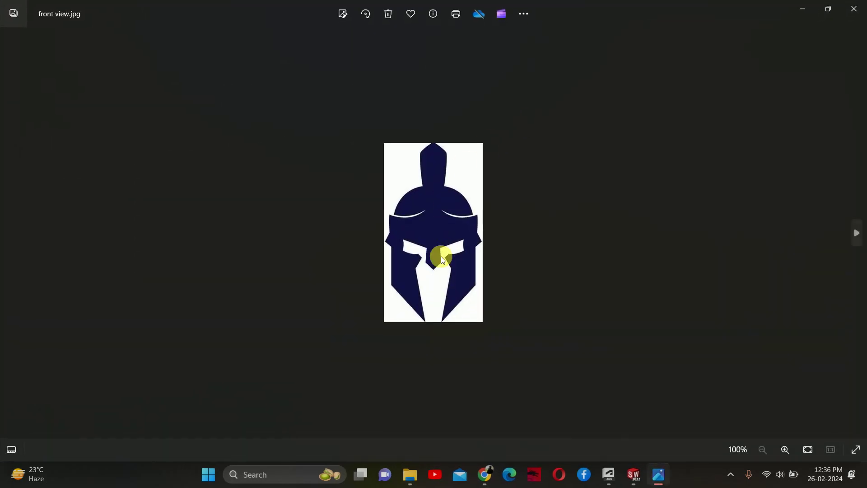
key(Right)
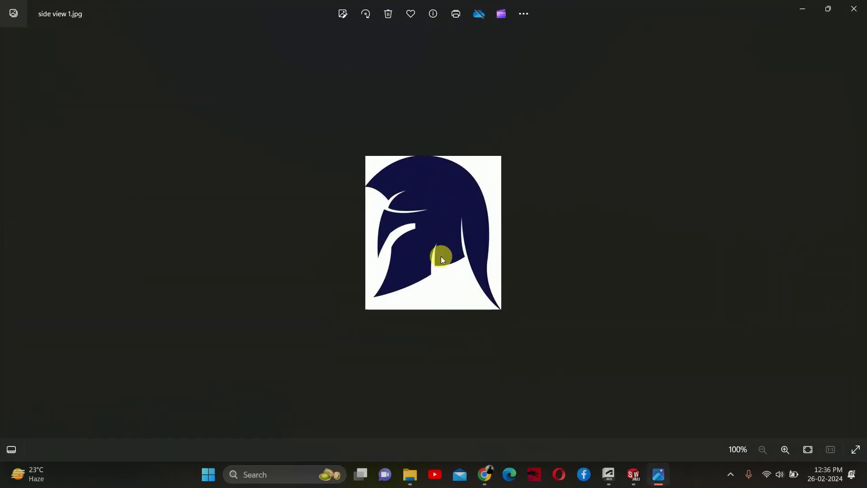
key(Left)
key(Right)
key(Right)
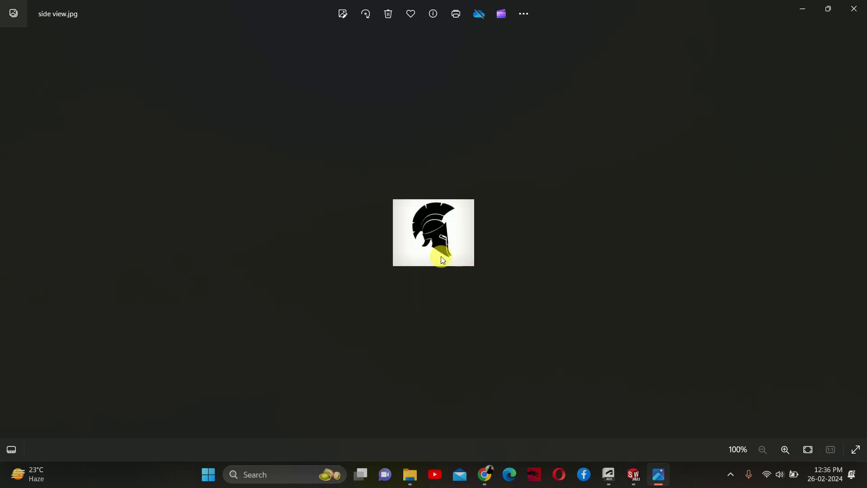
scroll(429, 226, up, 5)
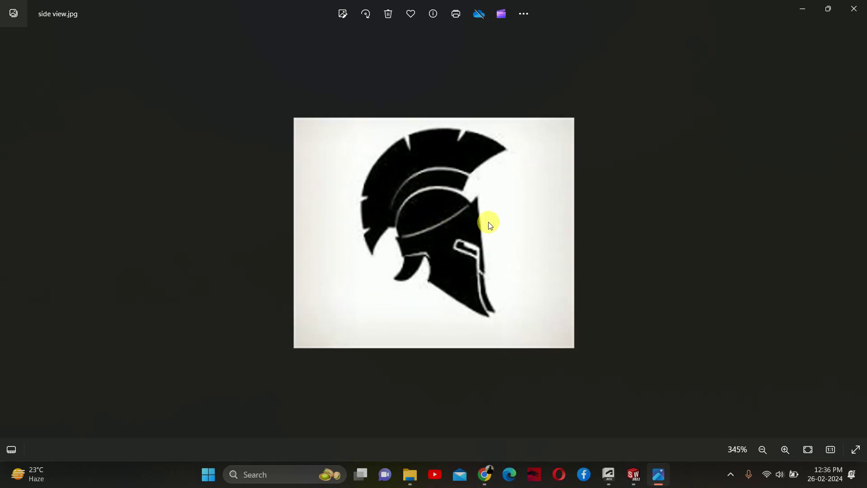
click(854, 9)
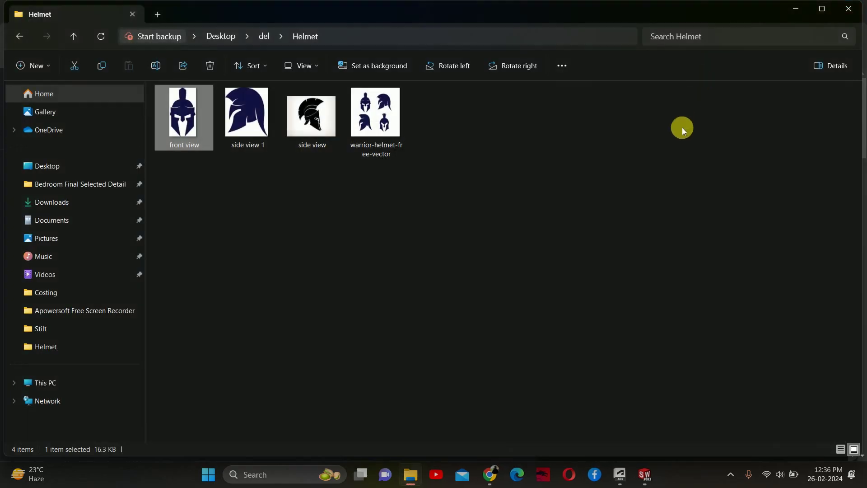
click(854, 10)
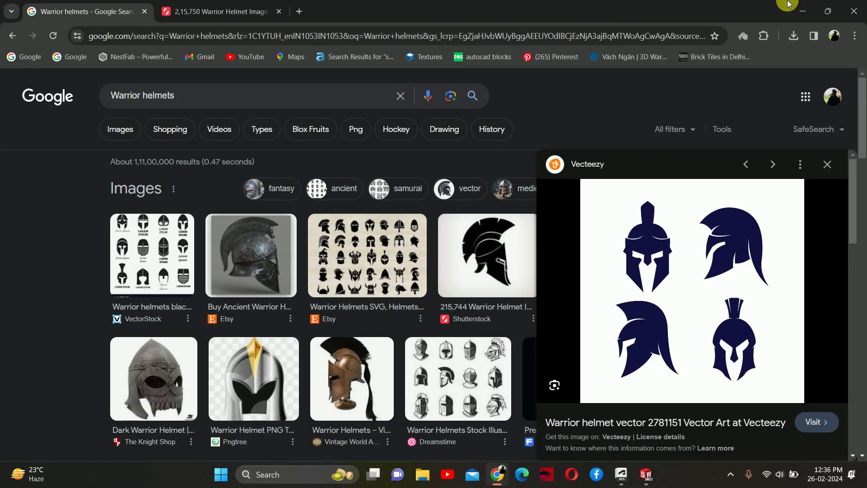
Switch to SOLIDWORKS and start a new sketch on the Right Plane.
click(791, 11)
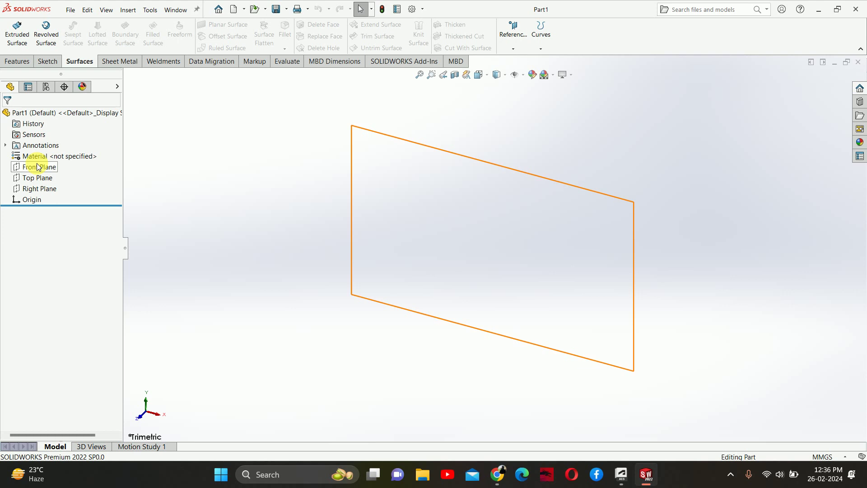
click(45, 189)
click(53, 177)
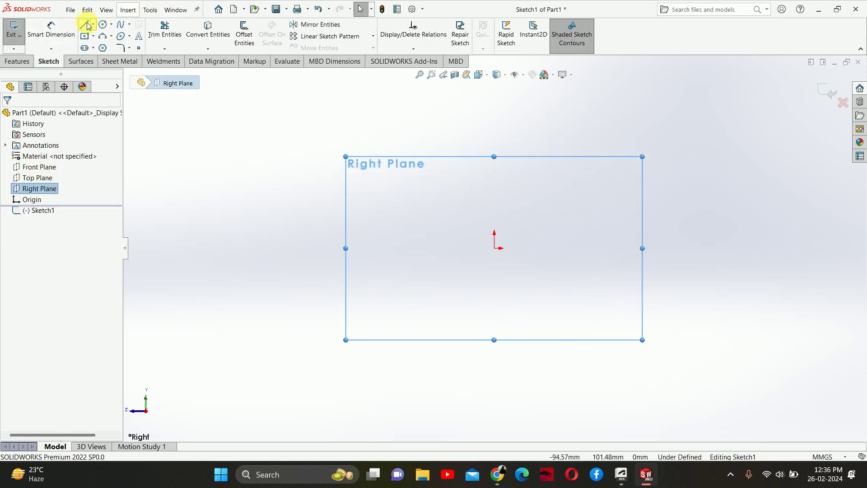
Draw two construction centerlines meeting at the origin, one vertical going upward and one horizontal.
click(93, 24)
click(101, 44)
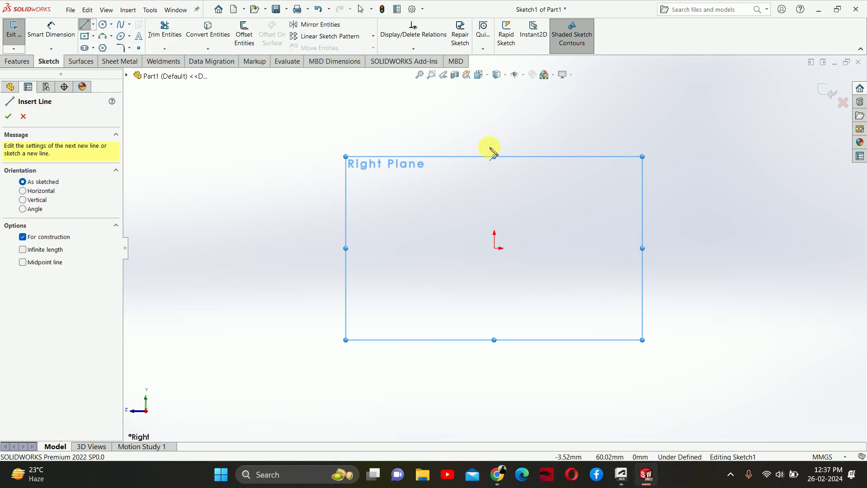
click(494, 143)
click(494, 248)
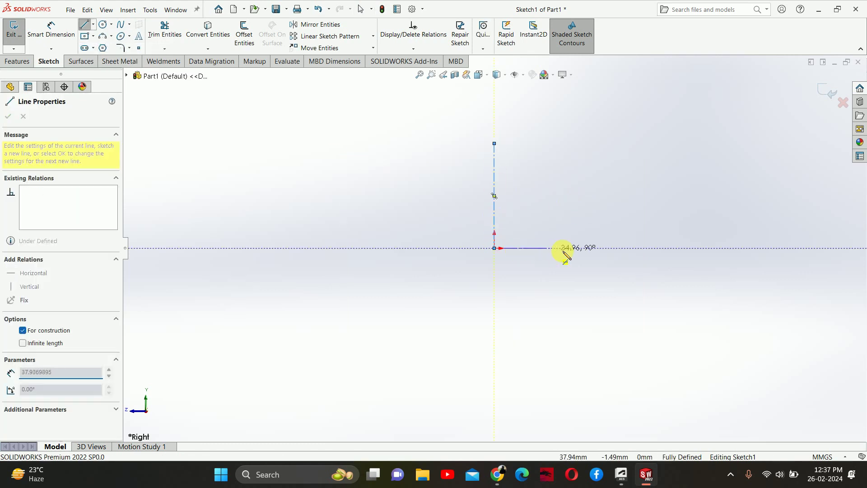
double_click(568, 248)
key(Escape)
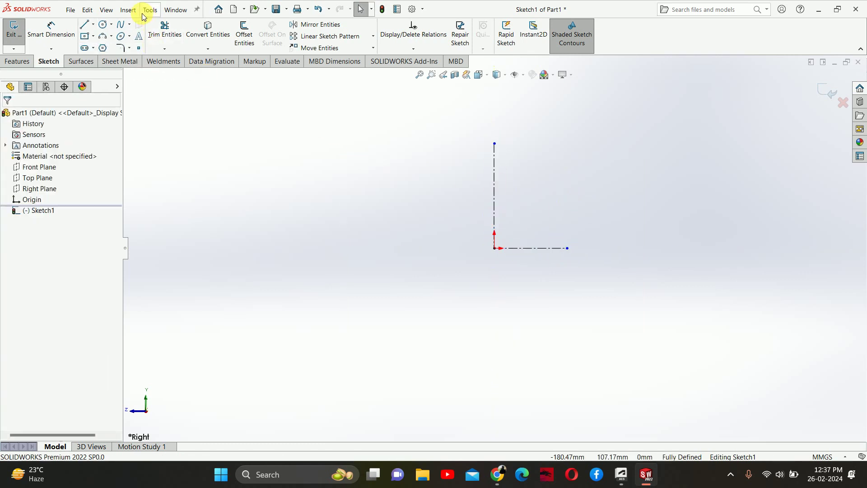
Insert the "side view 1" image from the desktop folder del > Helmet as a sketch picture.
click(143, 14)
mouse_move(124, 13)
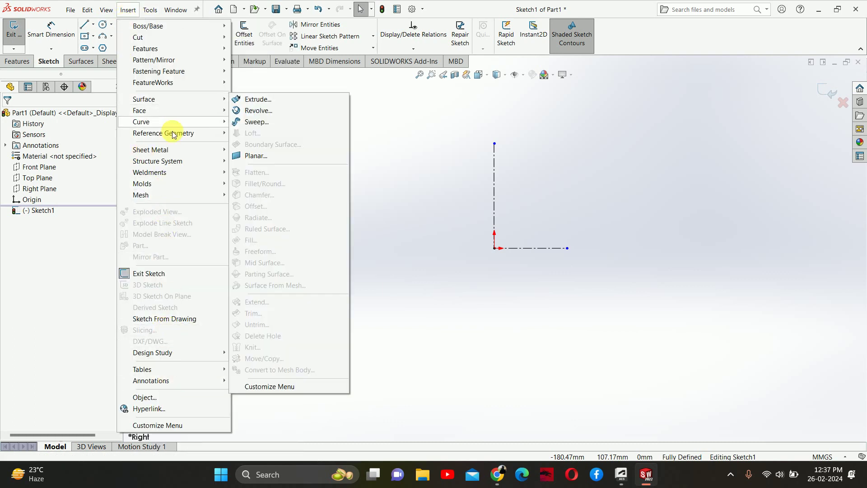
mouse_move(150, 9)
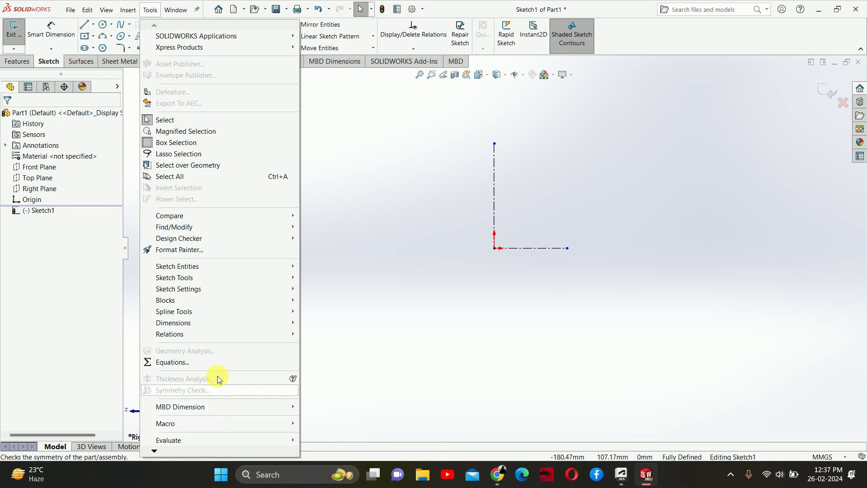
click(195, 452)
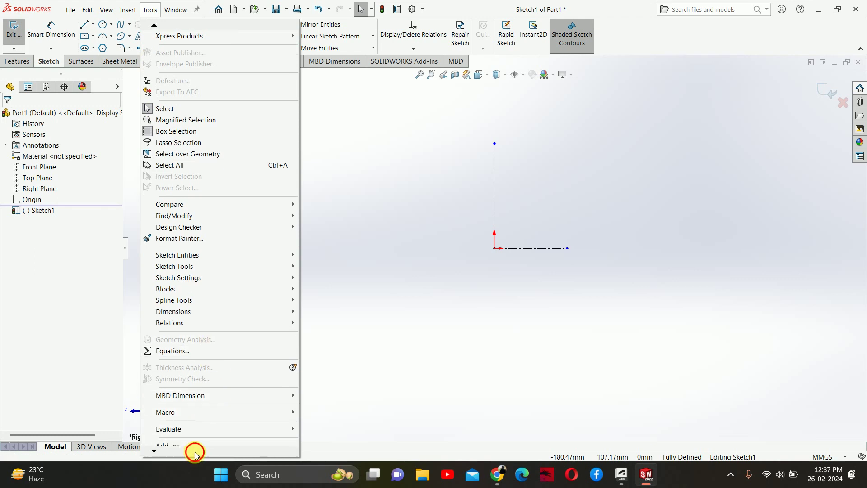
click(195, 452)
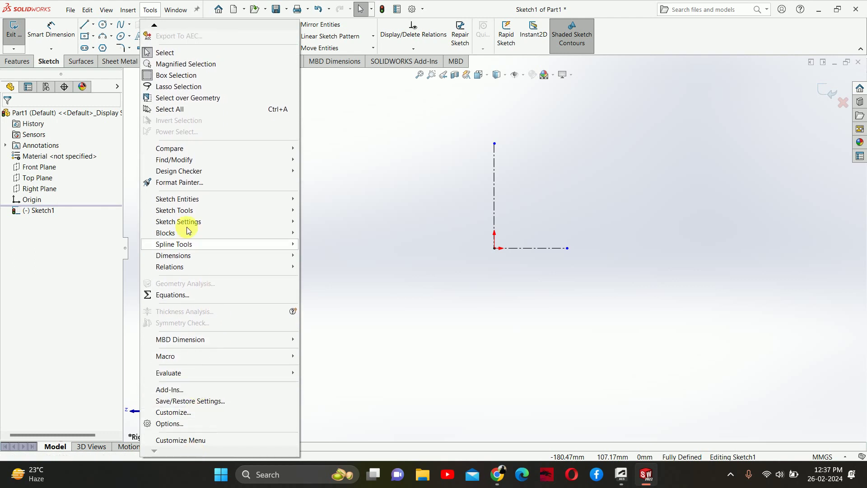
mouse_move(176, 10)
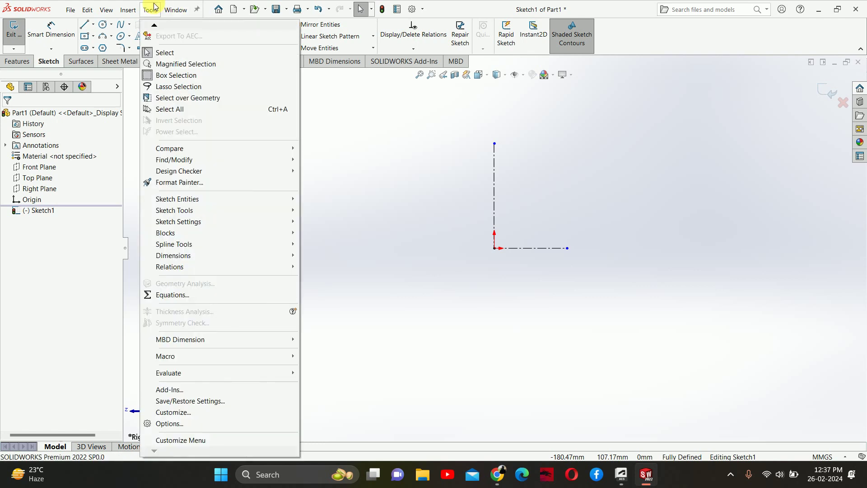
mouse_move(216, 210)
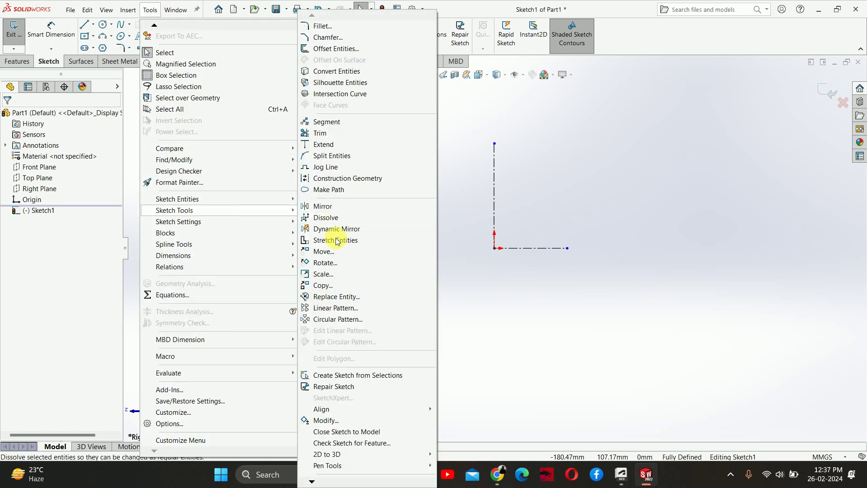
mouse_move(318, 481)
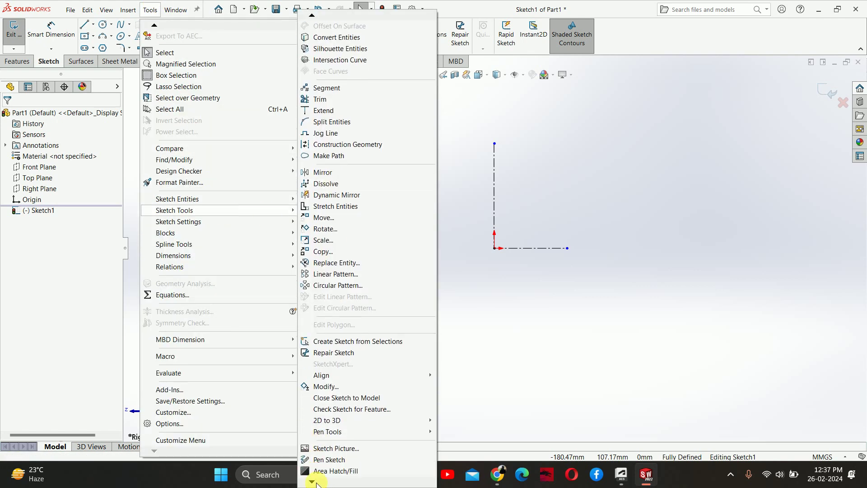
click(324, 447)
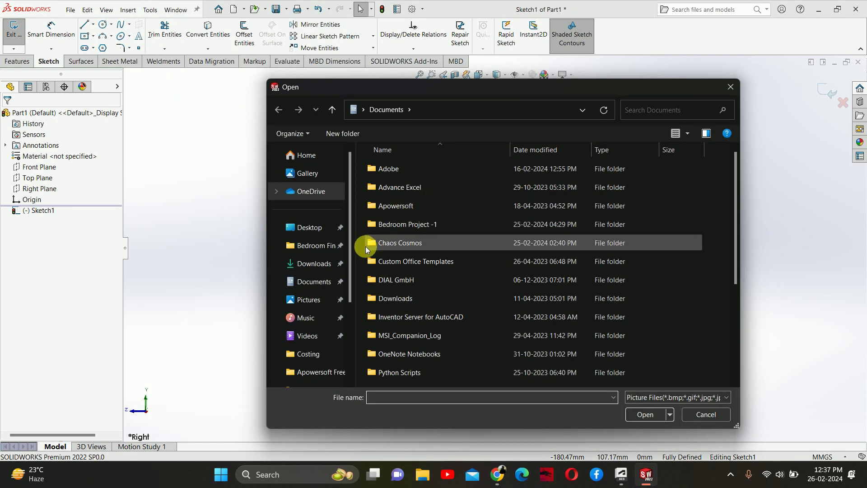
click(303, 228)
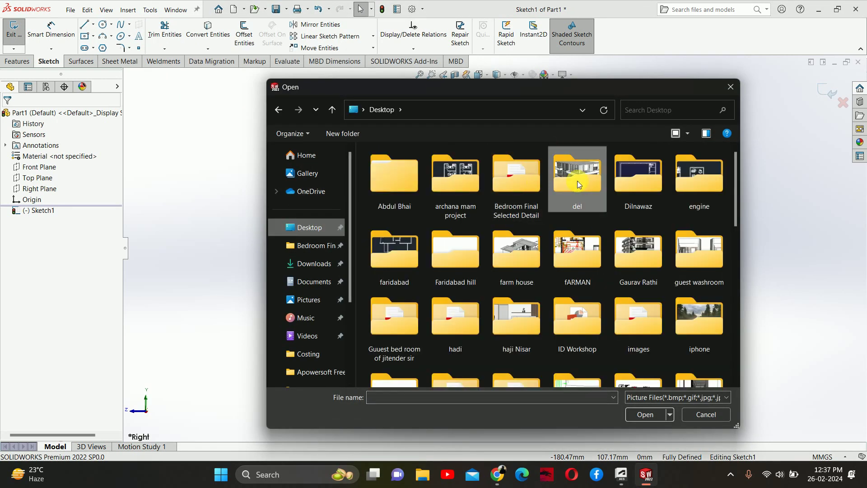
double_click(577, 180)
double_click(599, 314)
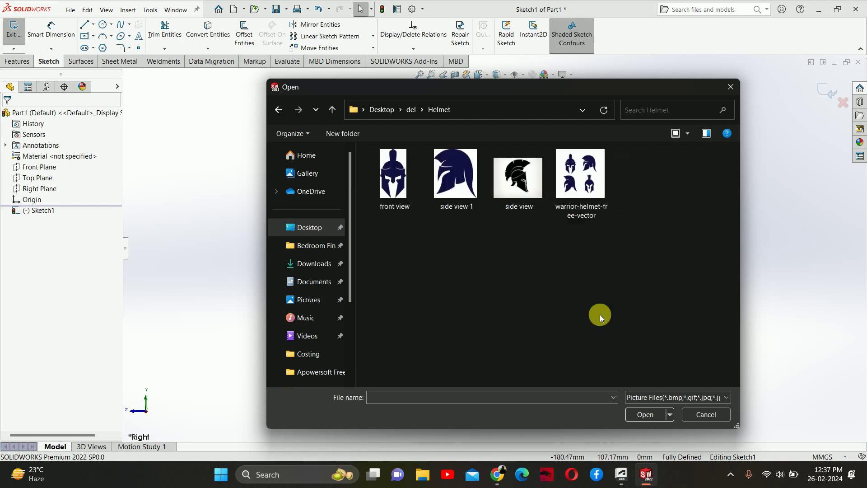
click(455, 171)
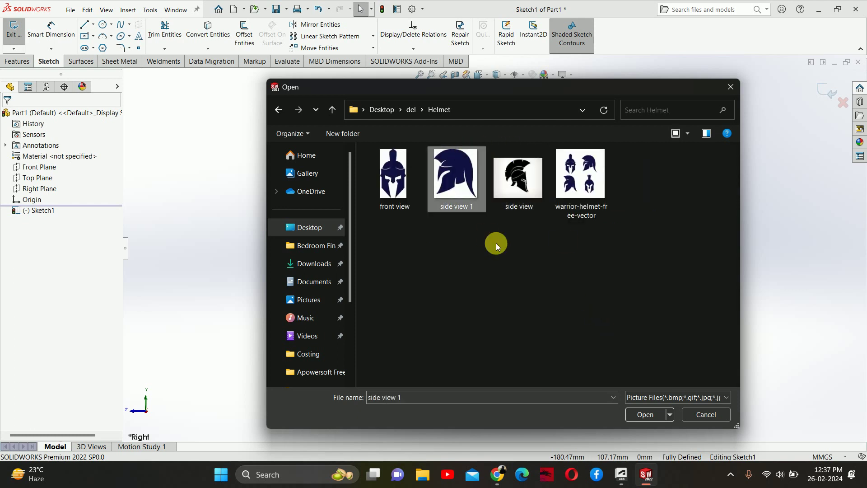
click(645, 414)
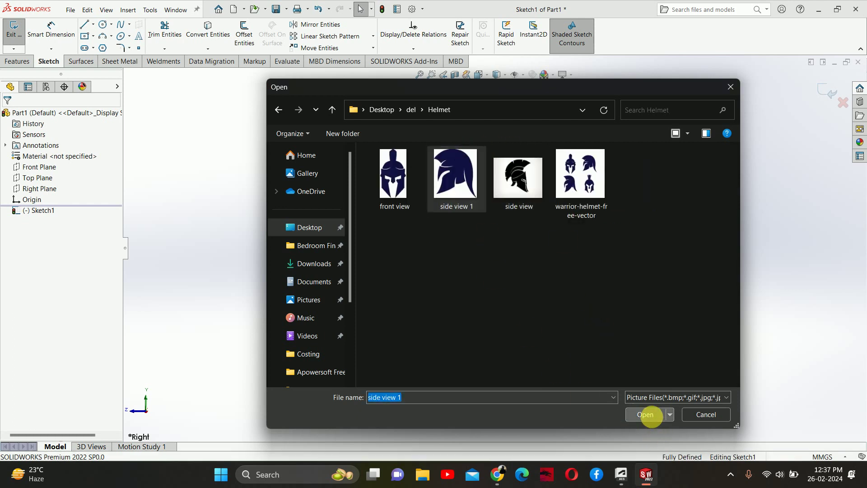
Set the helmet sketch picture's width to 400 mm with the aspect ratio locked.
scroll(531, 309, up, 3)
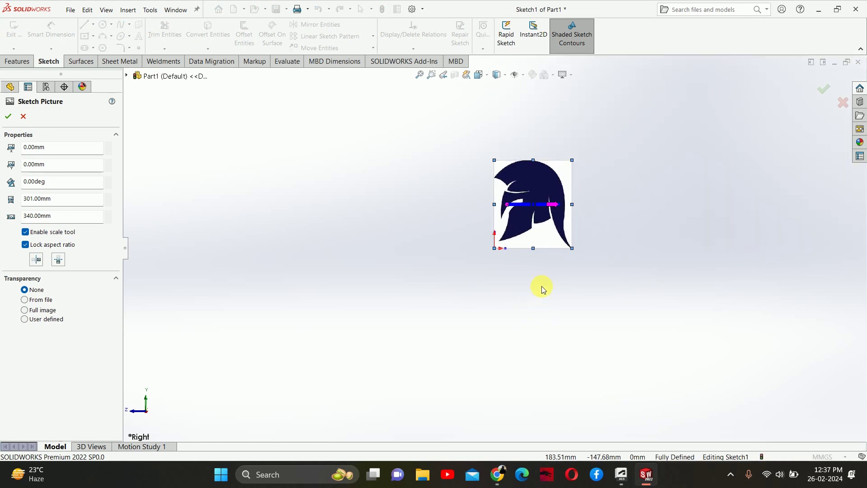
scroll(543, 290, down, 3)
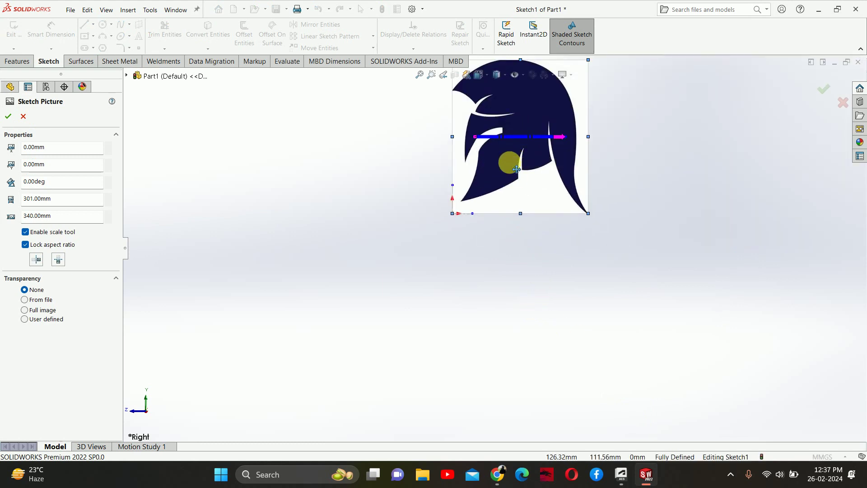
scroll(516, 169, down, 1)
scroll(514, 175, up, 4)
scroll(477, 187, down, 3)
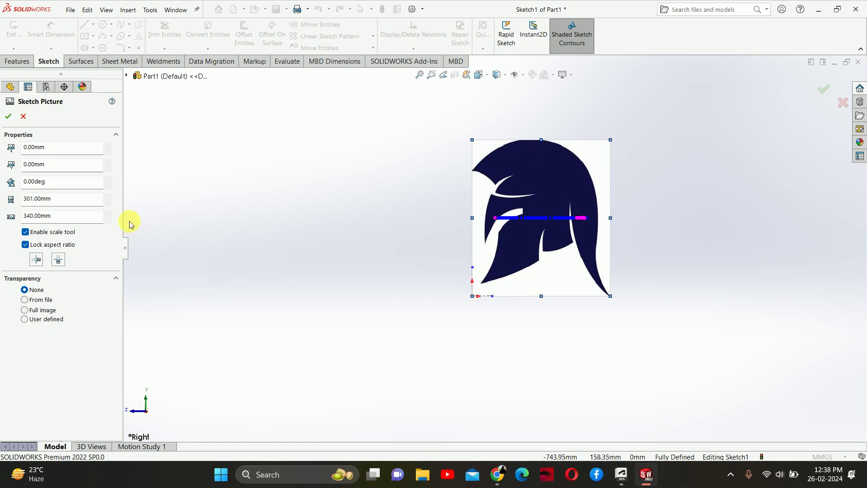
click(67, 204)
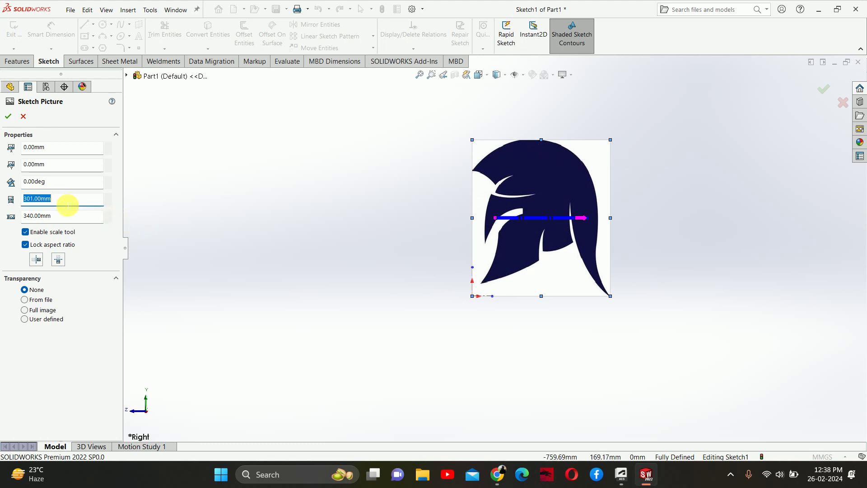
text(4)
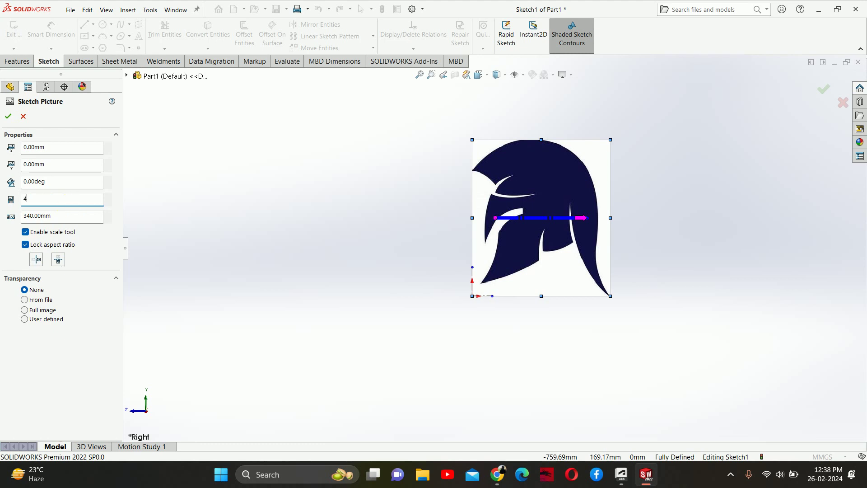
text(00)
key(Return)
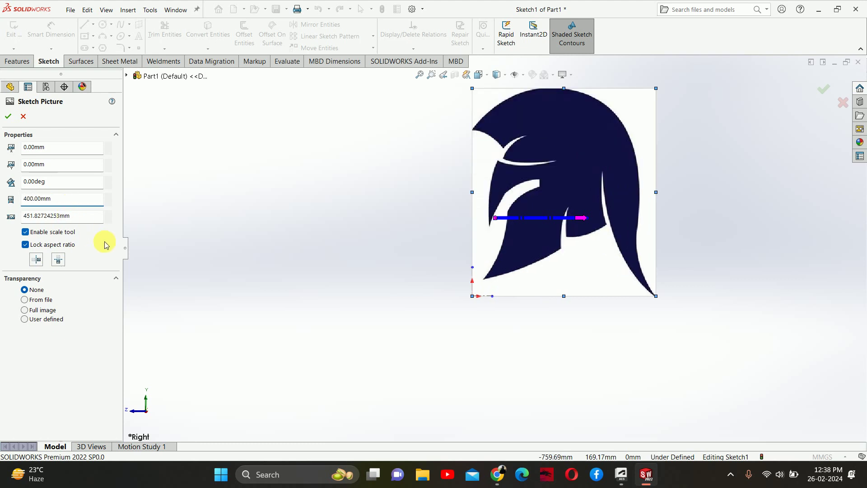
Set the helmet sketch picture's height to 450 mm with the aspect ratio locked.
click(95, 219)
text(45)
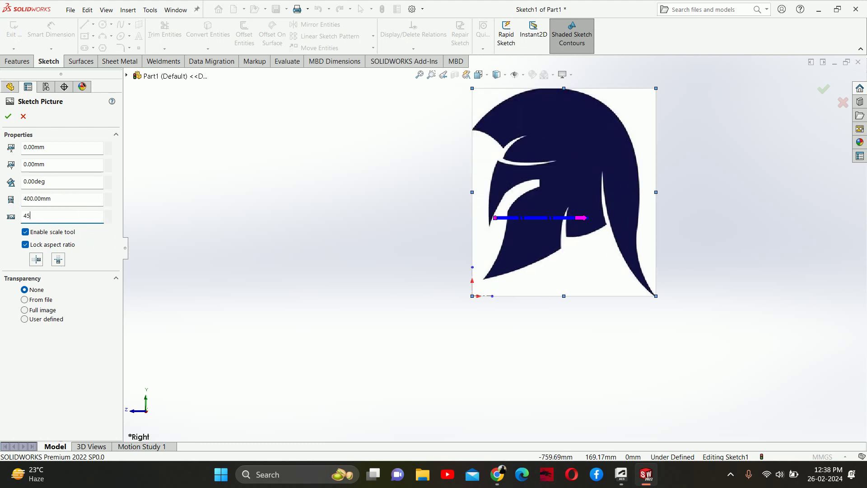
text(0)
key(Return)
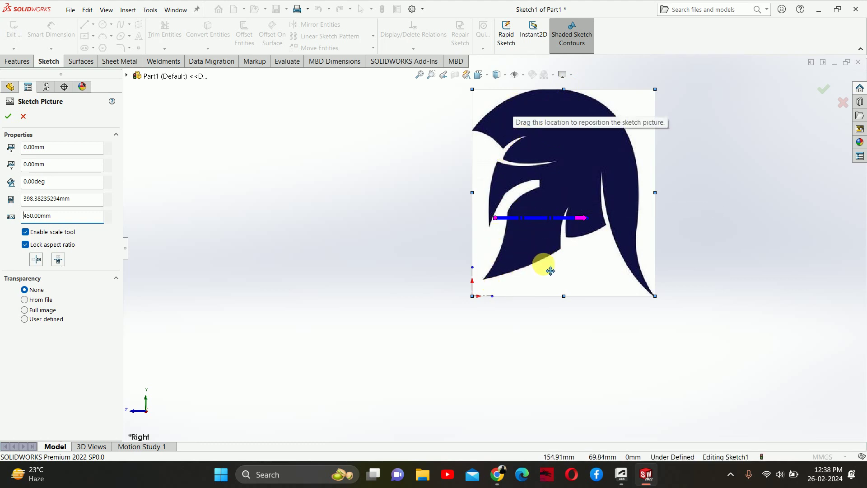
Shift the helmet sketch picture slightly, and set its X and Y position back to 0 mm.
mouse_move(550, 270)
mouse_down()
mouse_move(544, 288)
mouse_move(468, 316)
mouse_move(559, 258)
mouse_move(549, 274)
mouse_up()
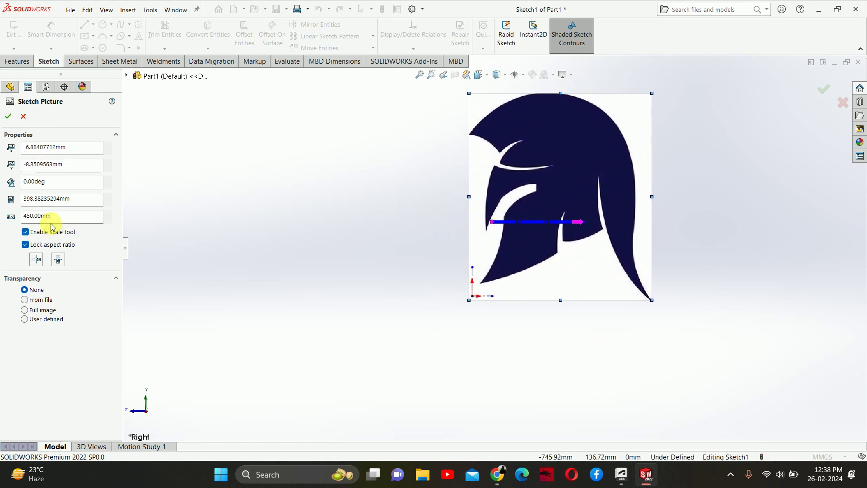
double_click(74, 148)
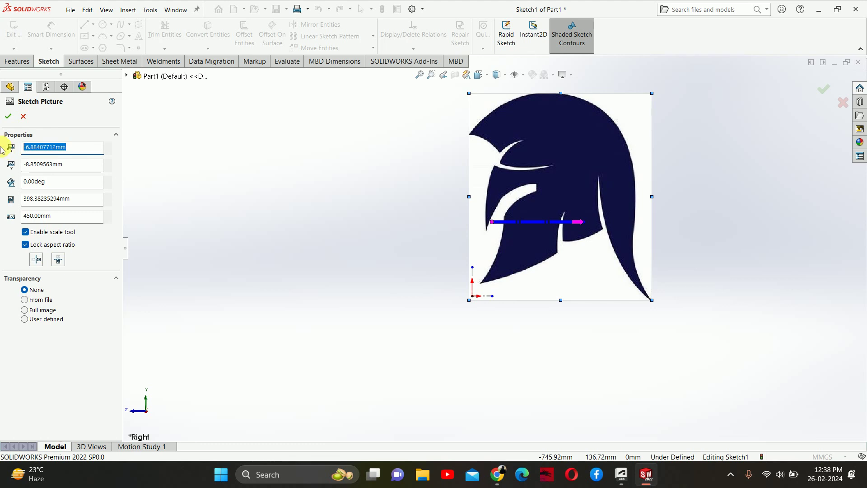
text(0)
key(Tab)
text(0)
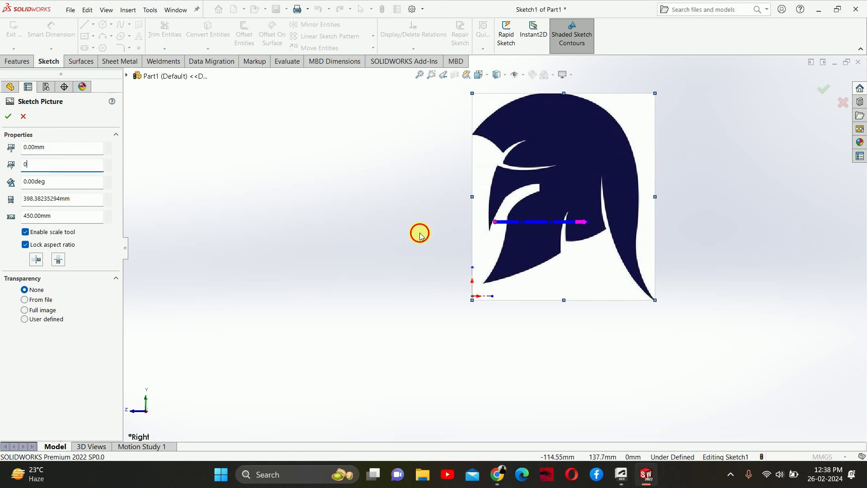
key(Return)
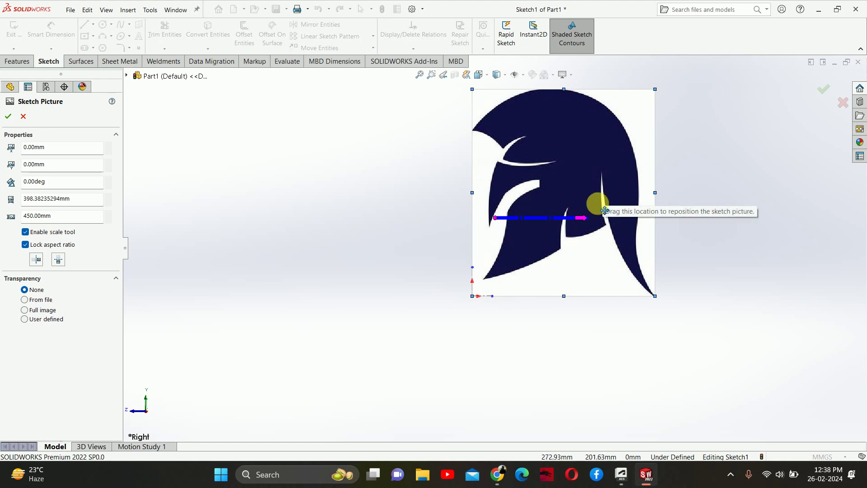
Shorten the picture's scale line and reposition the helmet picture over the origin at about X -175 mm, Y -71 mm.
drag(586, 217, 558, 222)
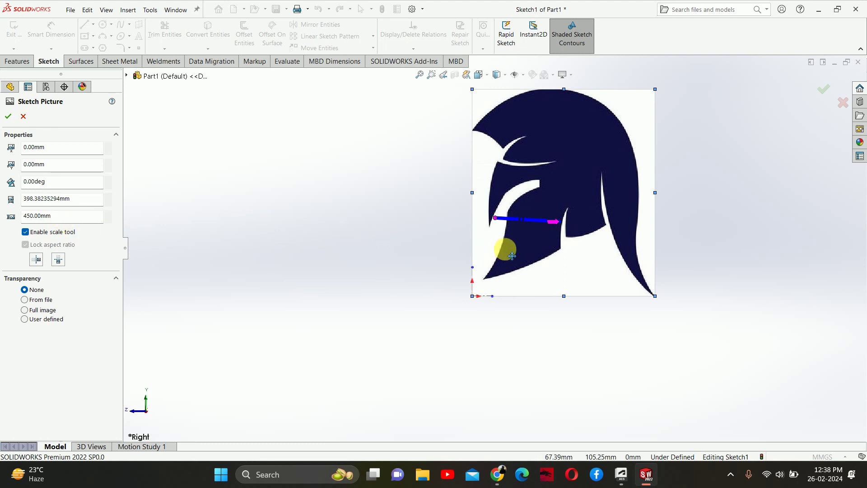
click(843, 103)
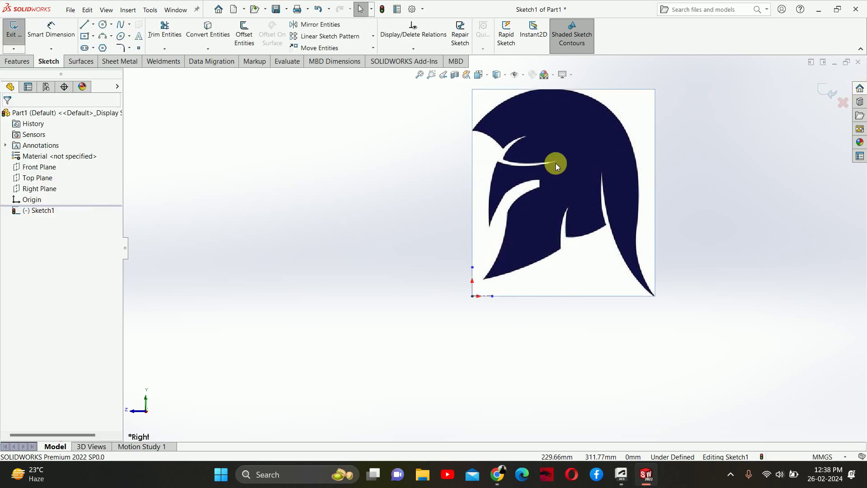
click(535, 186)
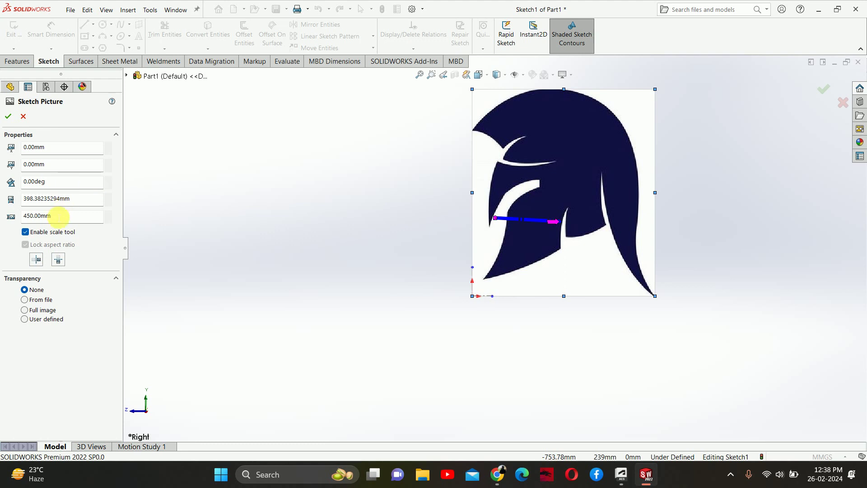
mouse_move(548, 261)
mouse_down()
mouse_move(471, 310)
mouse_move(469, 288)
mouse_up()
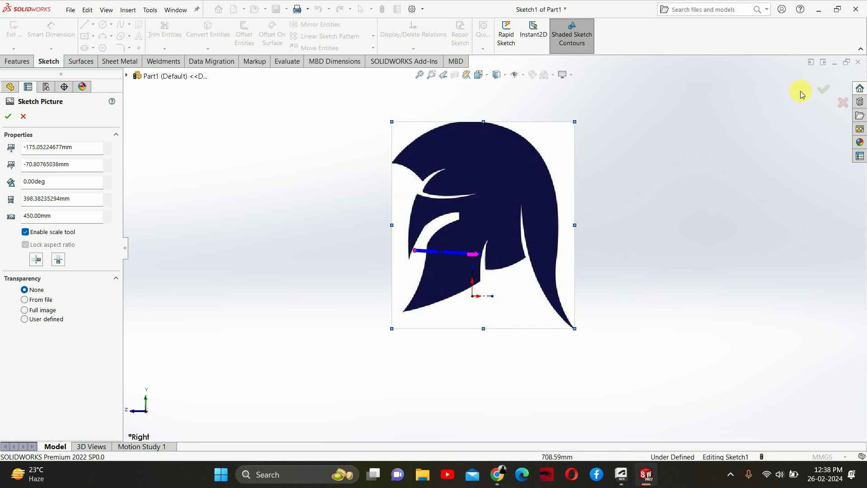
click(814, 93)
Stretch the vertical centerline up to about 286 mm and the horizontal centerline to about 151 mm toward the helmet's face side.
scroll(470, 262, down, 2)
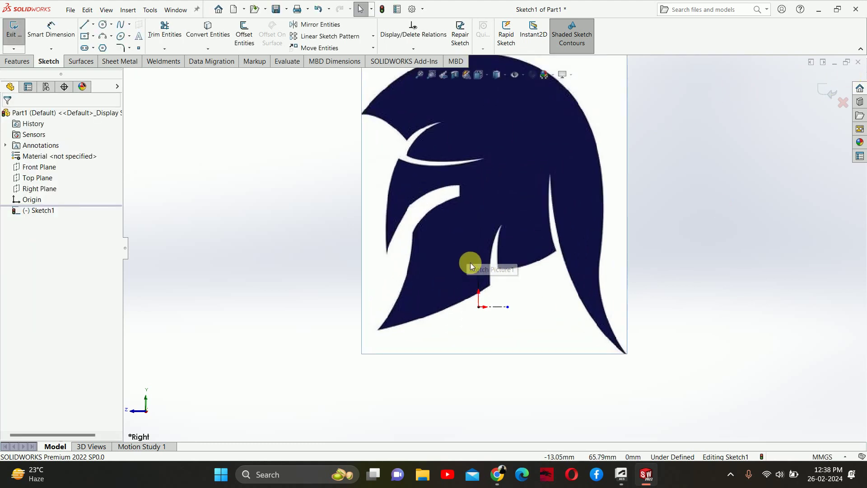
drag(480, 267, 477, 116)
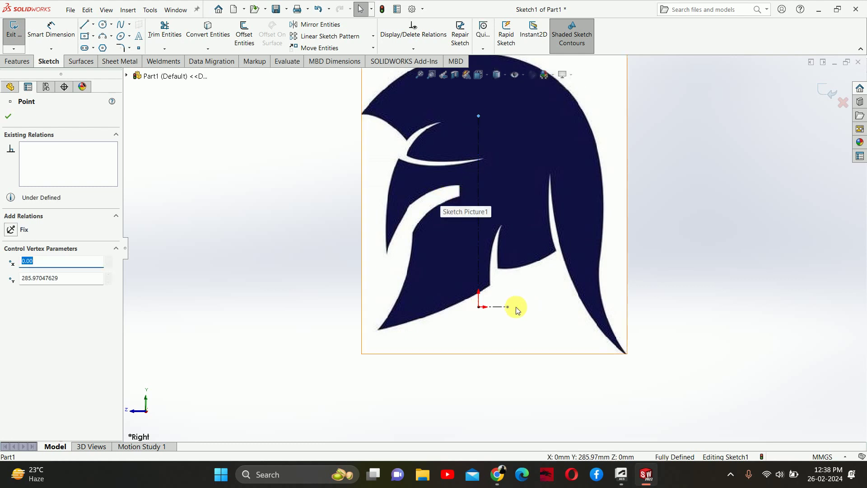
drag(508, 307, 378, 307)
scroll(690, 284, up, 1)
click(694, 264)
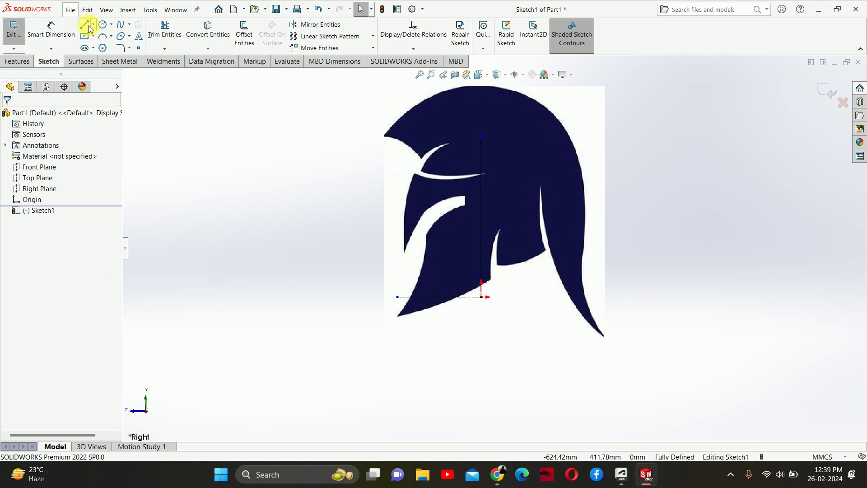
Replace the horizontal centerline with a horizontal construction midpoint line centred on the origin, about 309 mm long.
click(461, 297)
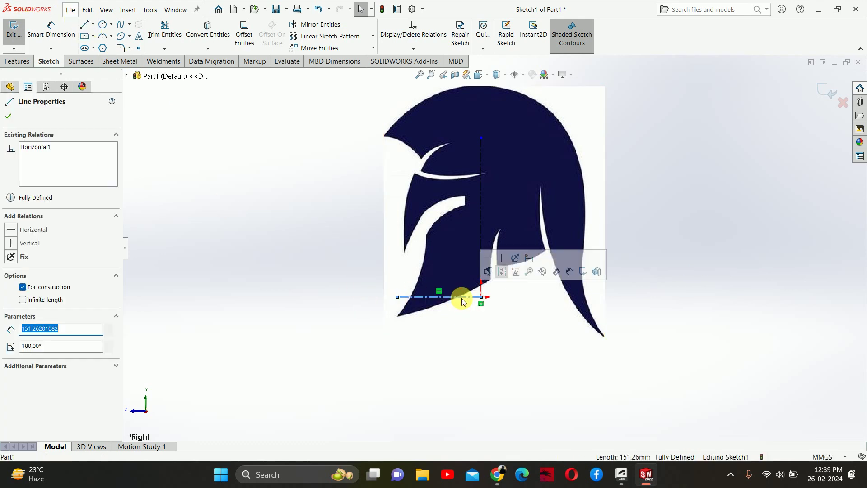
key(Delete)
click(93, 24)
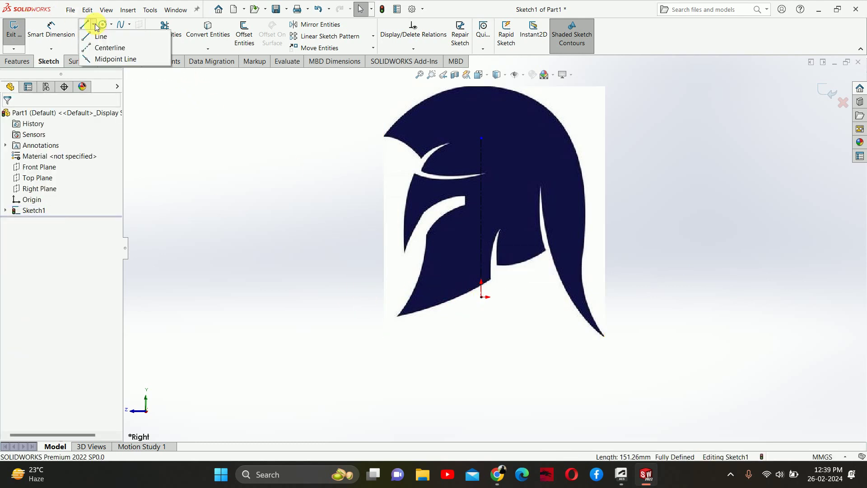
click(107, 48)
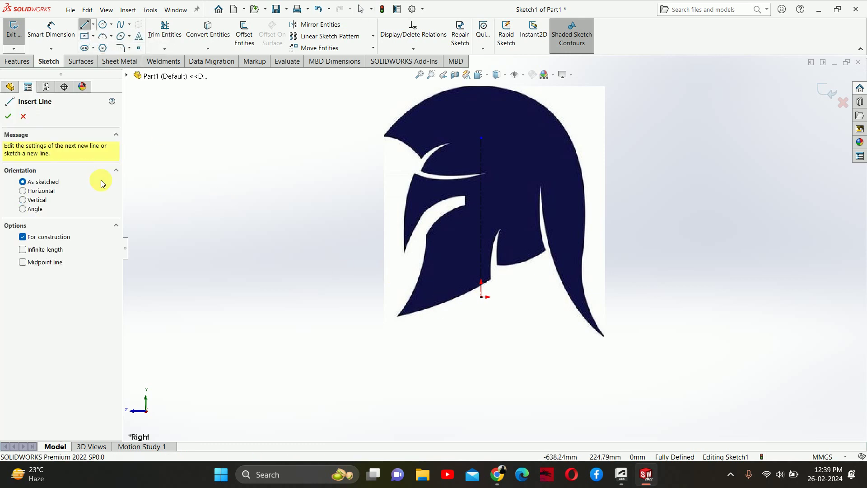
click(50, 263)
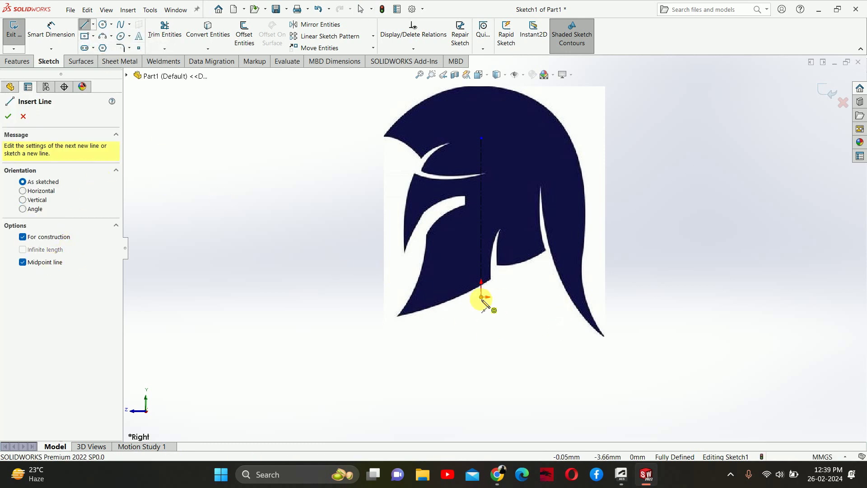
click(481, 297)
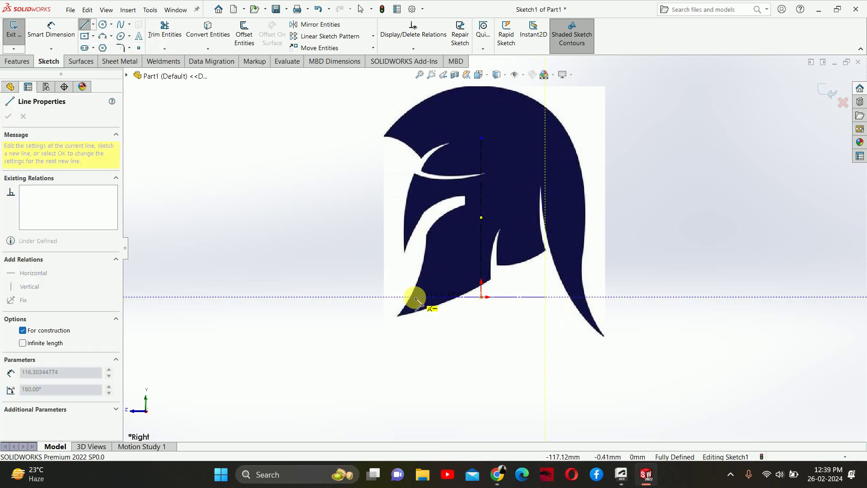
click(396, 296)
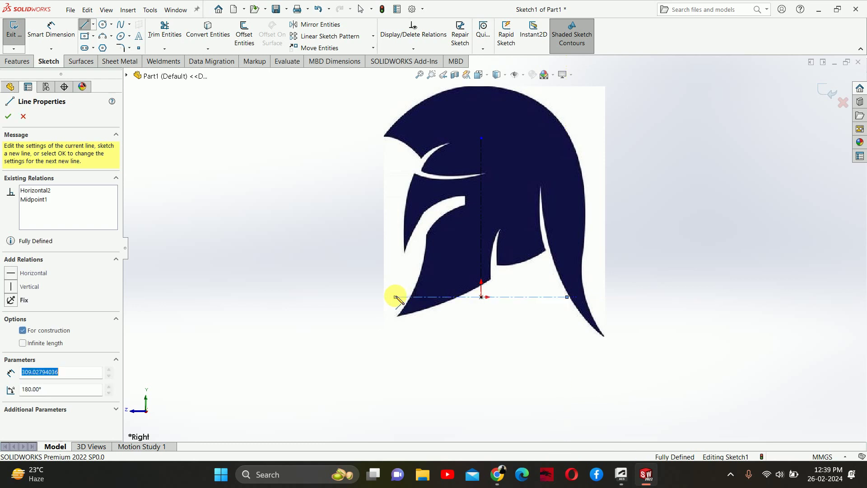
key(Escape)
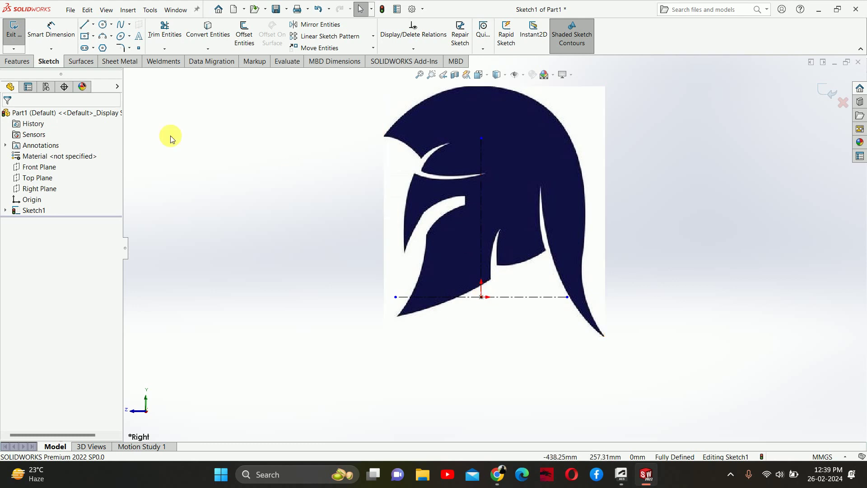
Draw a second horizontal construction midpoint line, about 224 mm long, centred on the vertical centerline about 84 mm above the origin.
click(94, 24)
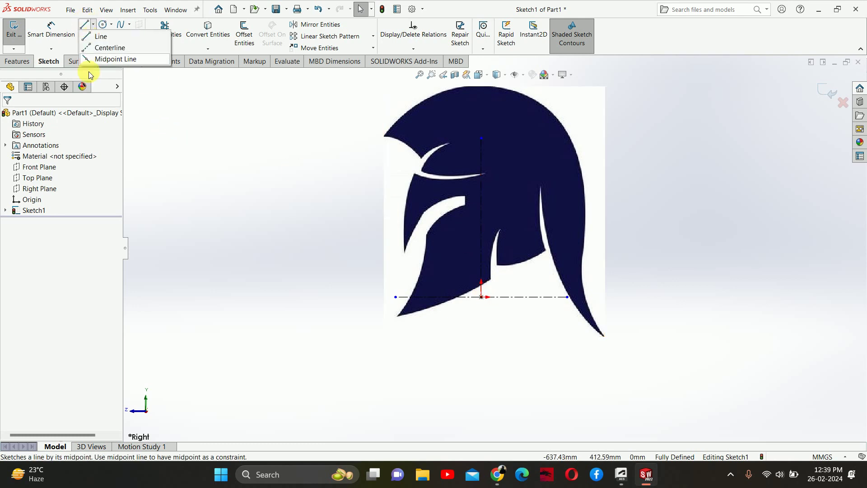
click(101, 36)
click(93, 24)
click(100, 47)
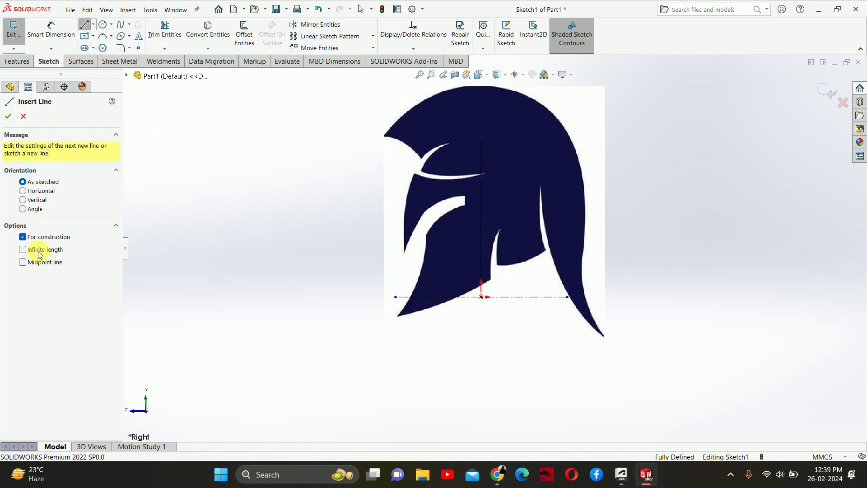
click(24, 262)
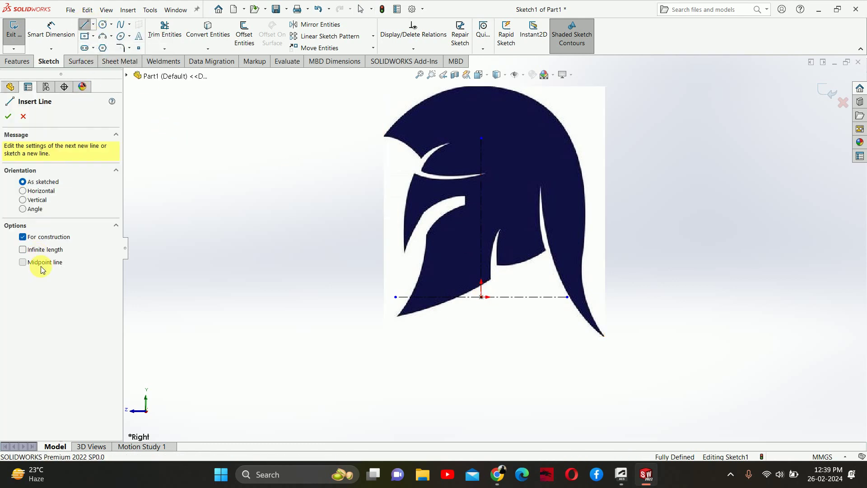
click(481, 217)
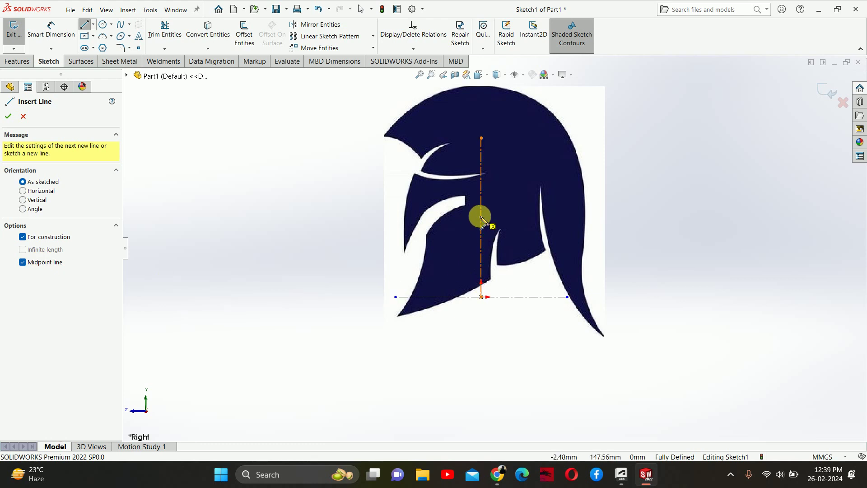
click(481, 251)
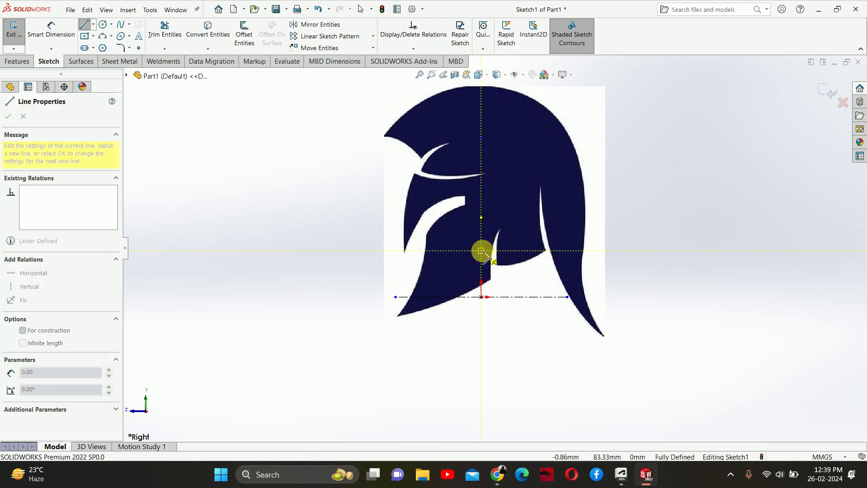
click(543, 250)
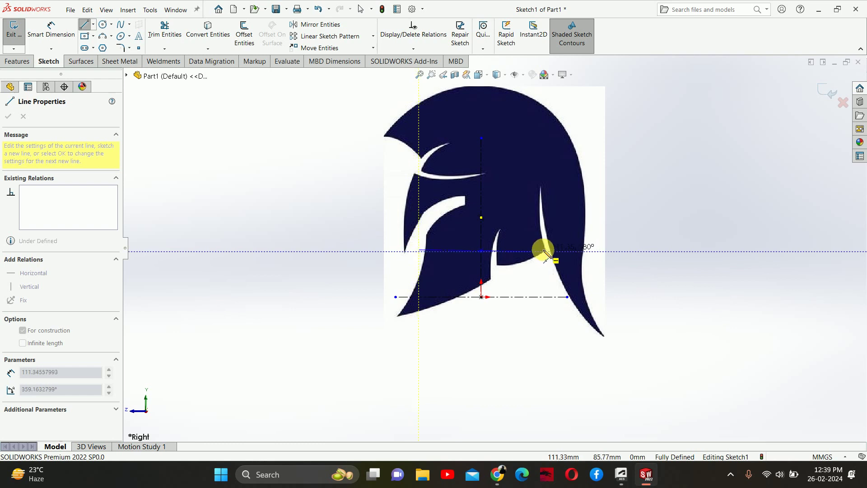
key(Escape)
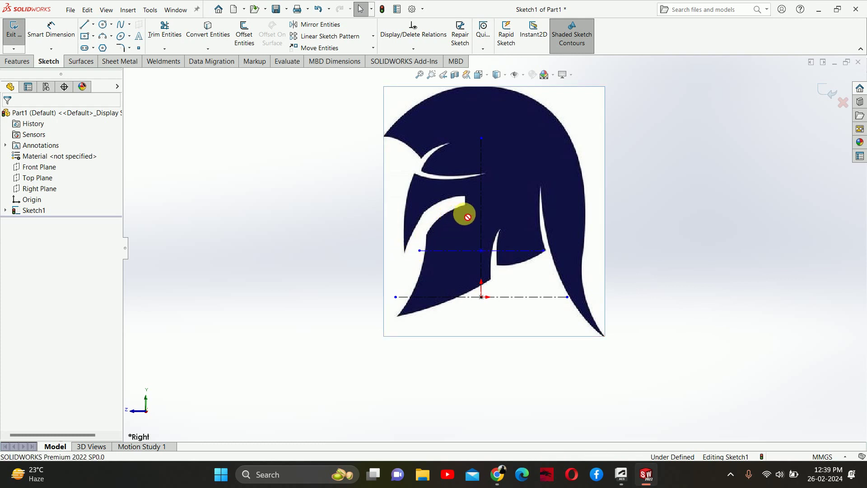
Reposition the helmet picture to about X -165 mm, Y -36 mm and lengthen the vertical centerline to about 317 mm.
mouse_move(430, 191)
mouse_down()
mouse_move(444, 198)
mouse_move(442, 178)
mouse_up()
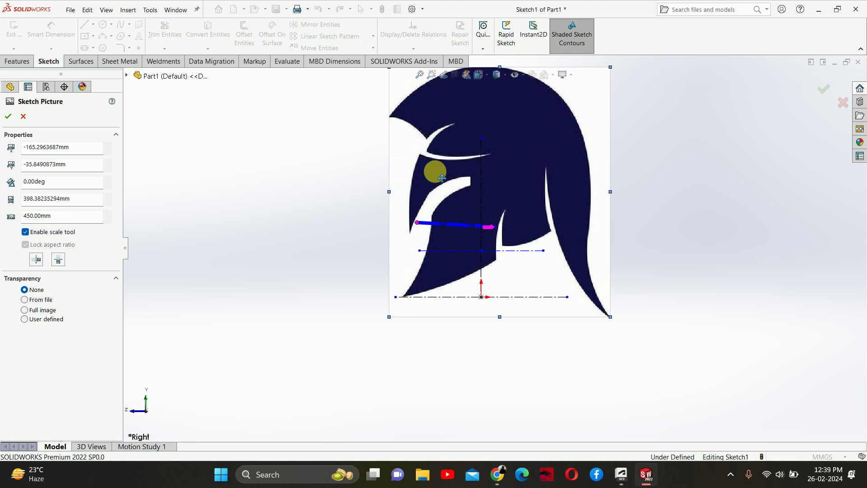
click(821, 93)
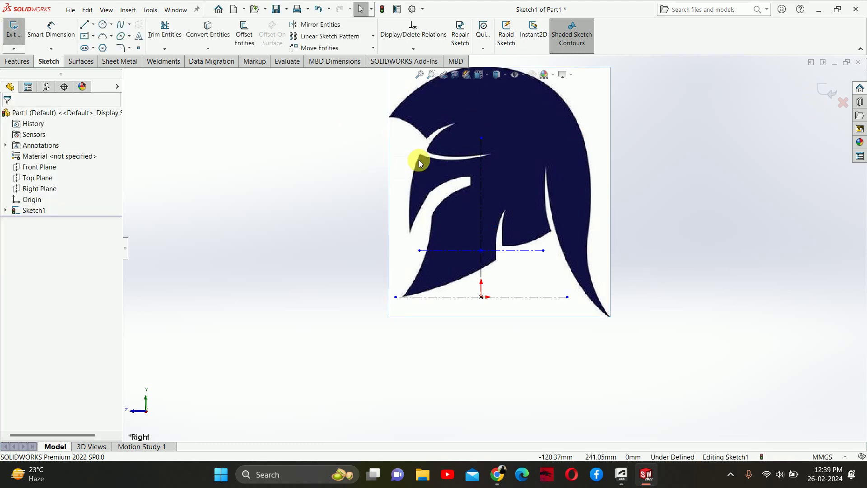
drag(481, 136, 480, 121)
click(696, 247)
Dimension the vertical centerline's length as 320 mm.
right_drag(696, 247, 656, 136)
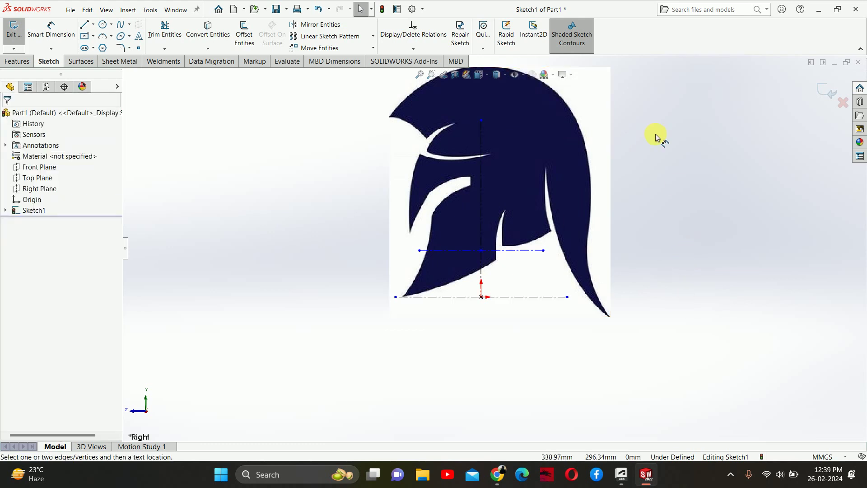
click(485, 191)
click(657, 200)
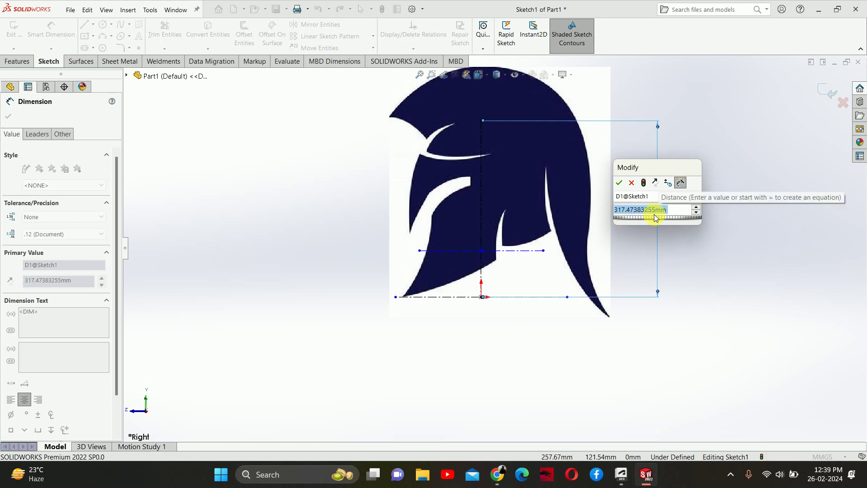
text(320)
key(Return)
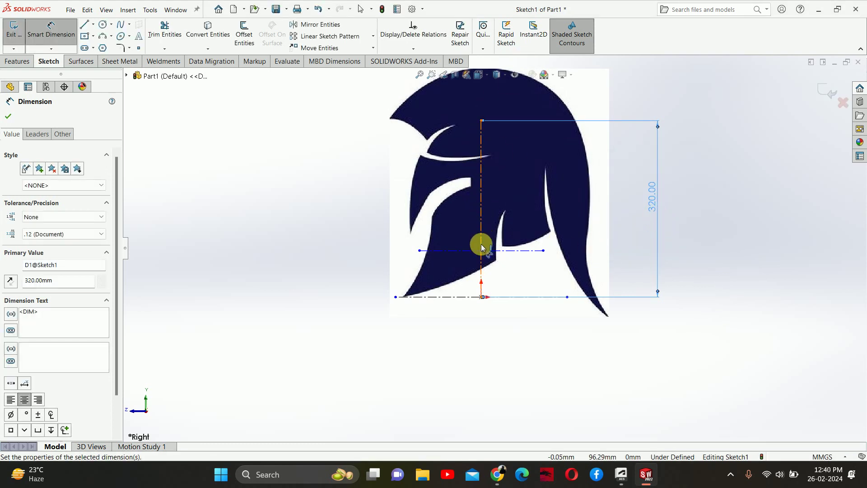
scroll(478, 261, down, 2)
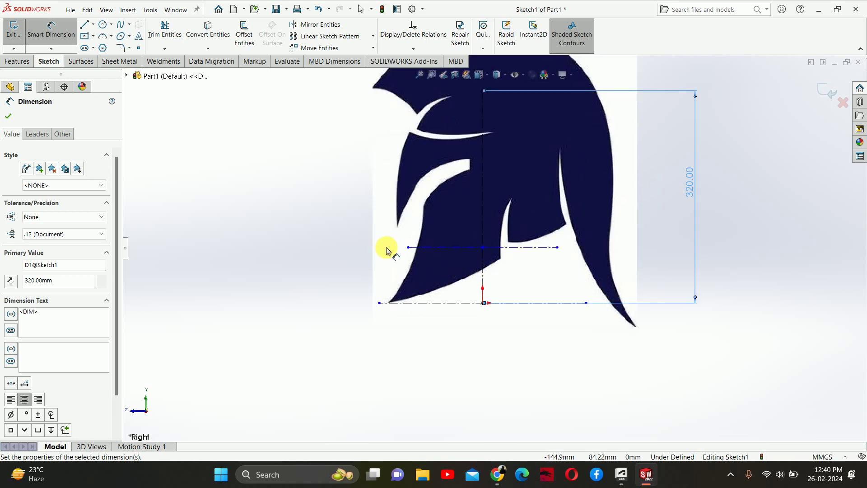
click(775, 167)
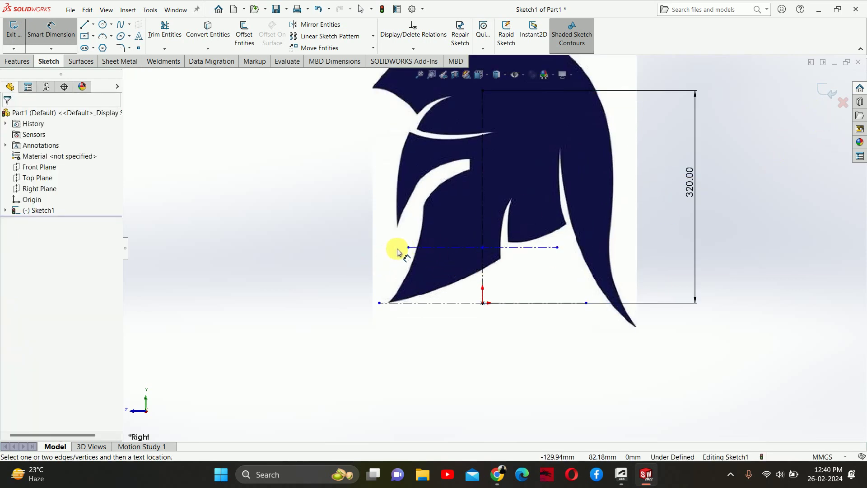
Move the upper horizontal centerline's front endpoint to the lower tip of the brow piece, at about X -128 mm, Y 122 mm.
click(408, 248)
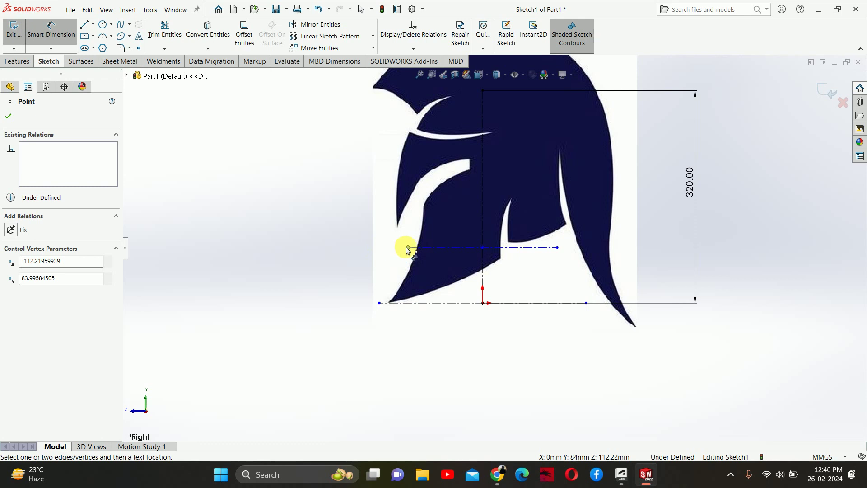
click(48, 33)
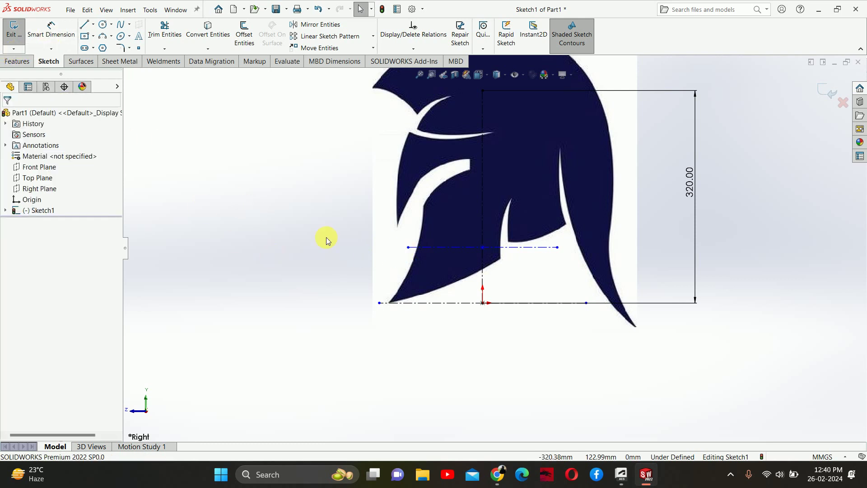
click(404, 249)
drag(404, 251, 398, 222)
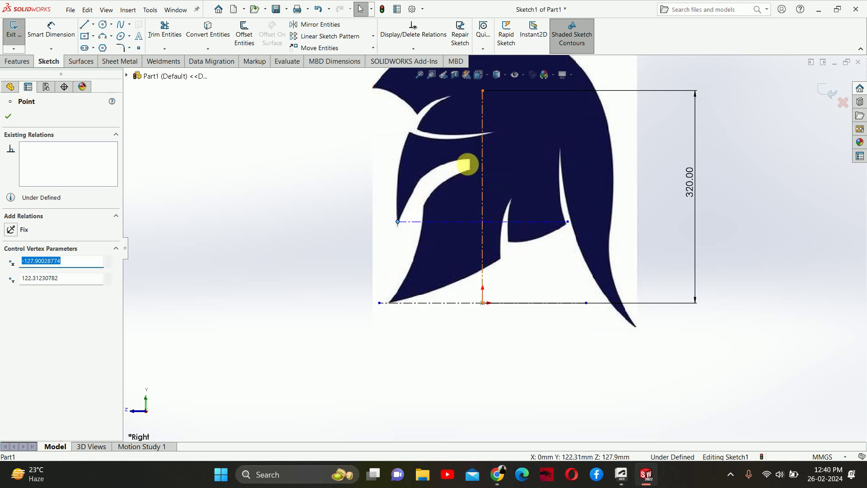
Draw a six-point spline arch over the helmet from about X -144 mm, Y 0 through the vertical centerline's top to about X 156 mm, Y 0.
click(802, 234)
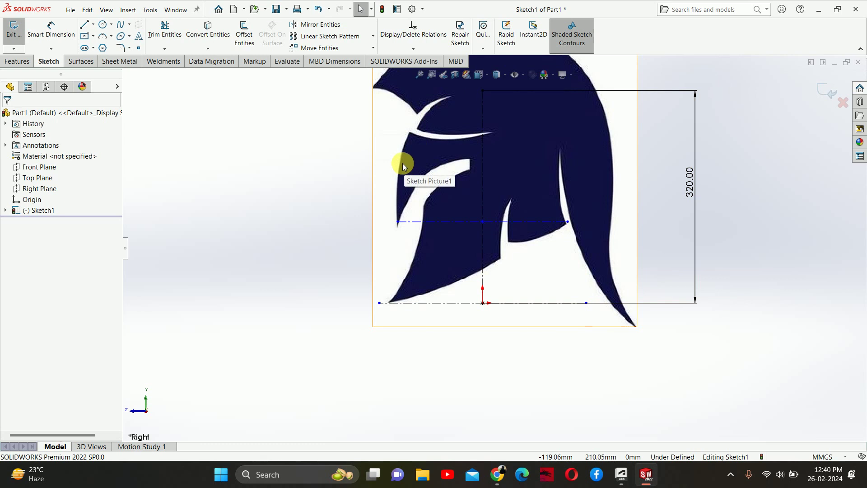
click(118, 26)
click(387, 303)
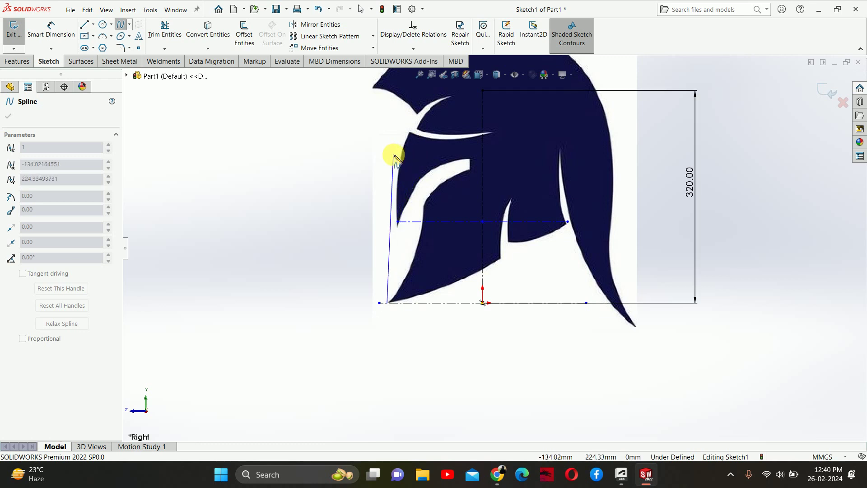
click(415, 171)
scroll(427, 137, up, 1)
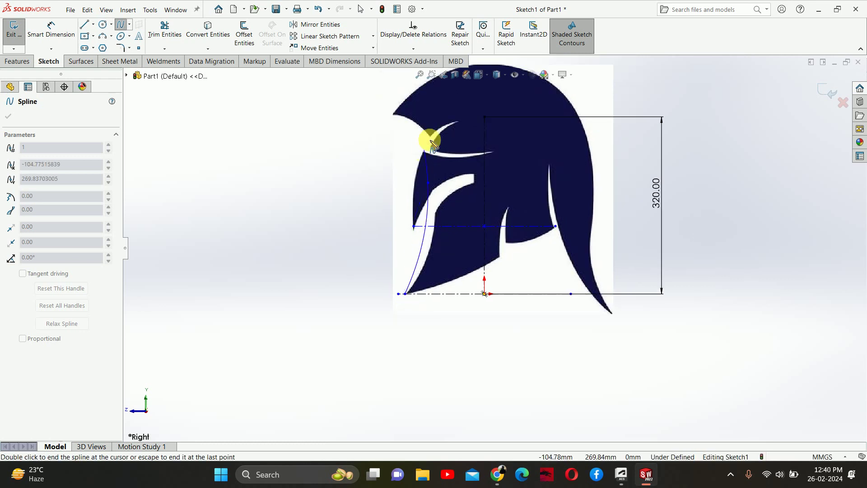
click(484, 118)
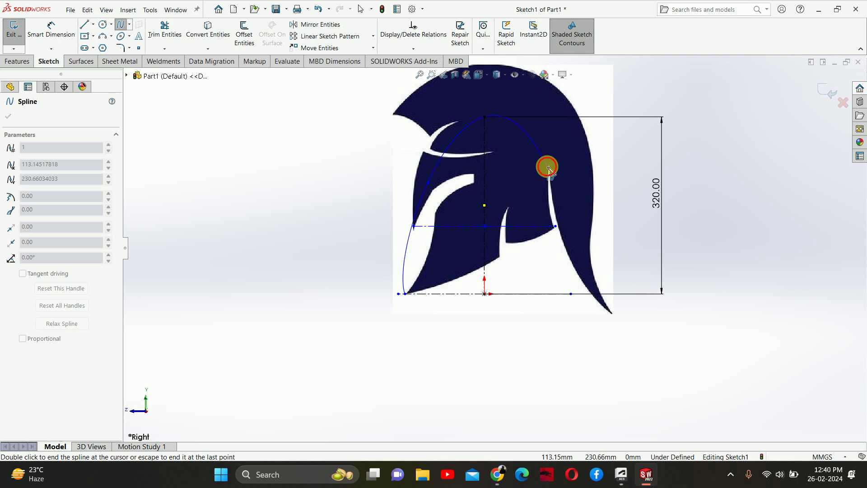
click(548, 168)
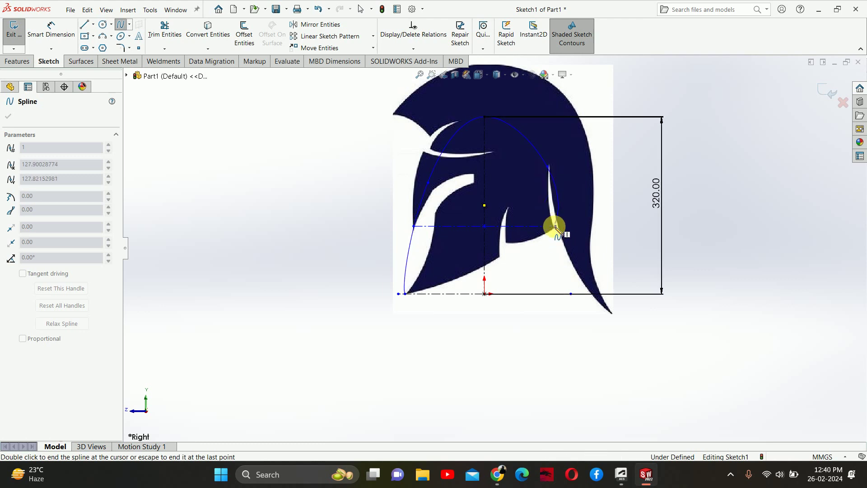
click(555, 225)
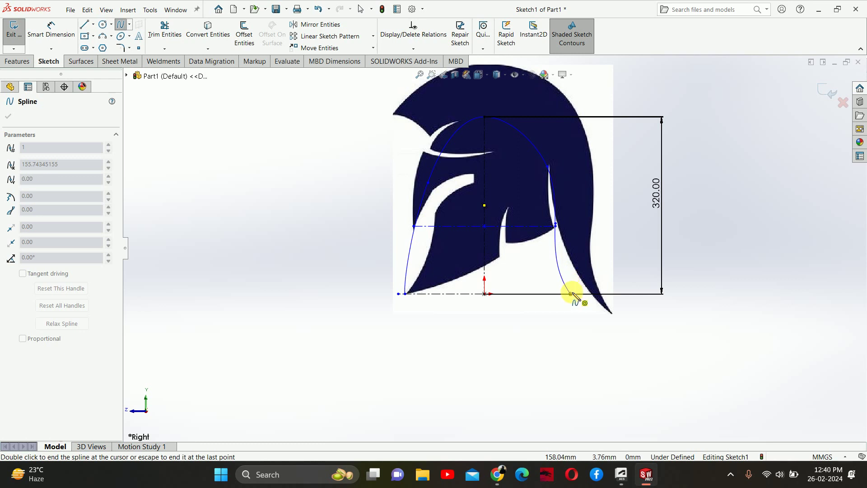
click(570, 294)
key(Escape)
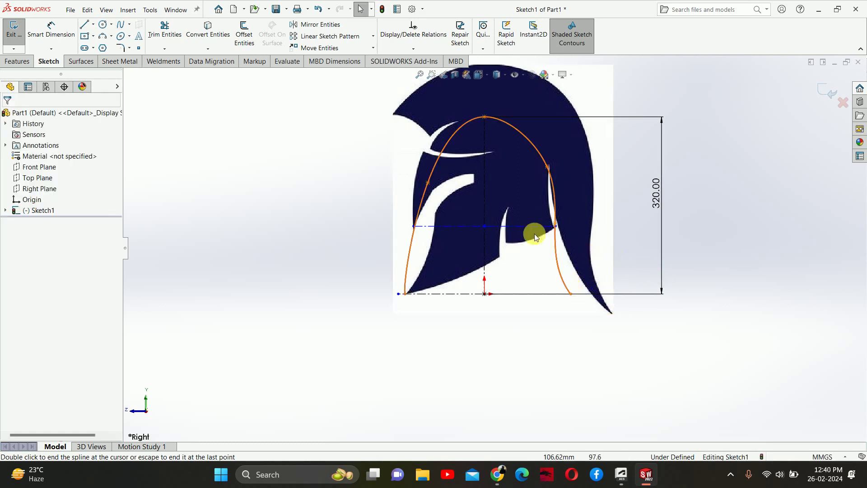
Make the spline's front and rear upper side points symmetric about the vertical centerline.
click(547, 166)
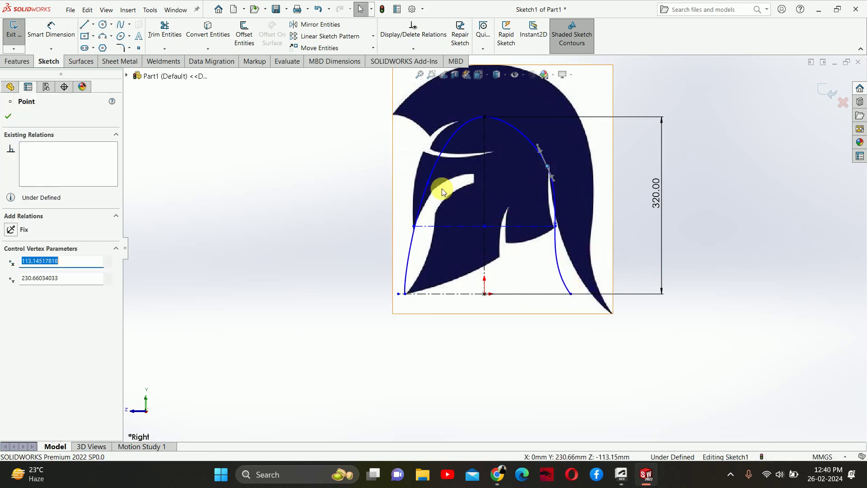
ctrl+click(430, 183)
ctrl+click(484, 158)
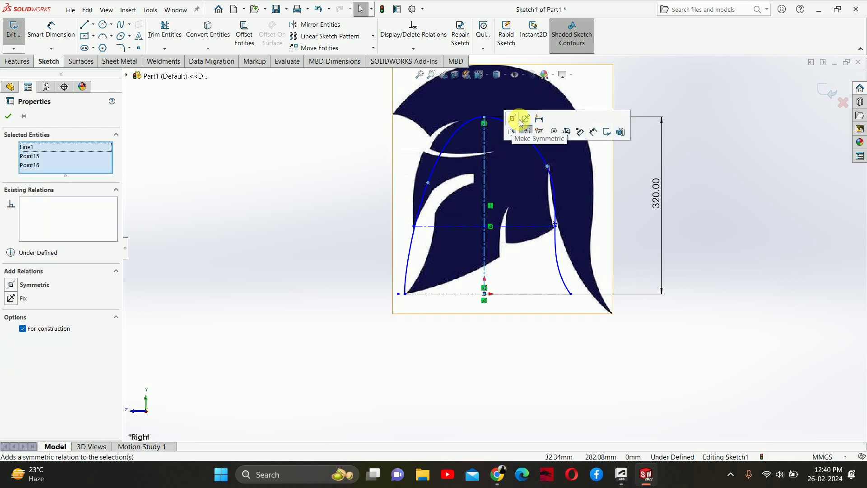
click(514, 120)
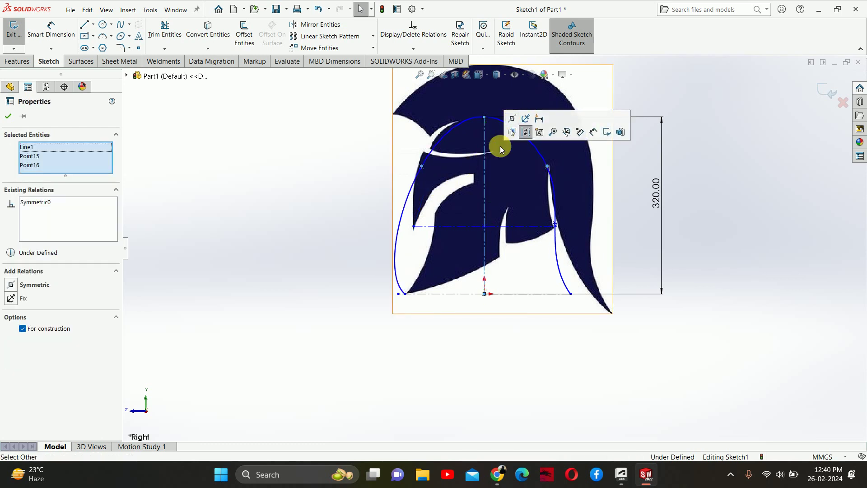
Angle the tangent handle at the spline's front lower end to about 65° so the curve follows the front of the helmet.
click(394, 271)
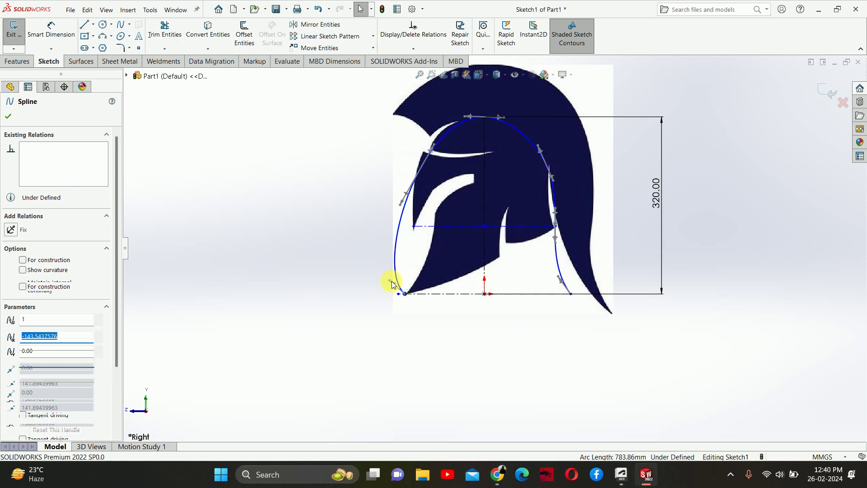
drag(393, 280, 430, 261)
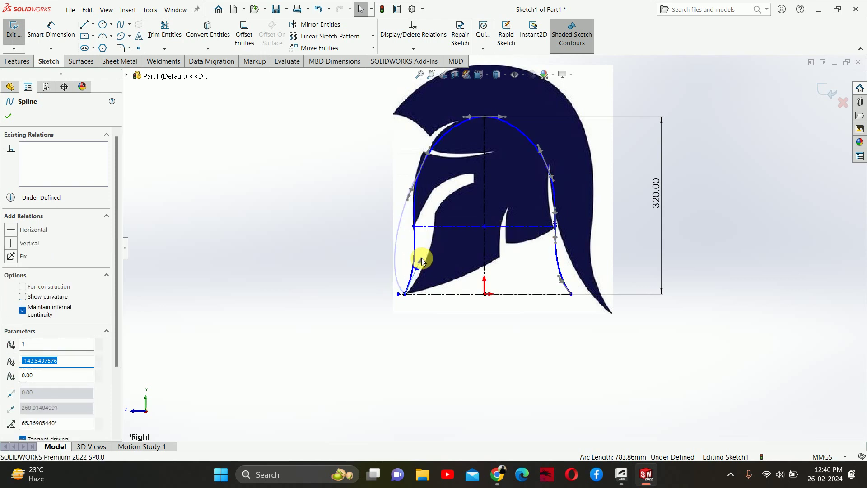
click(324, 196)
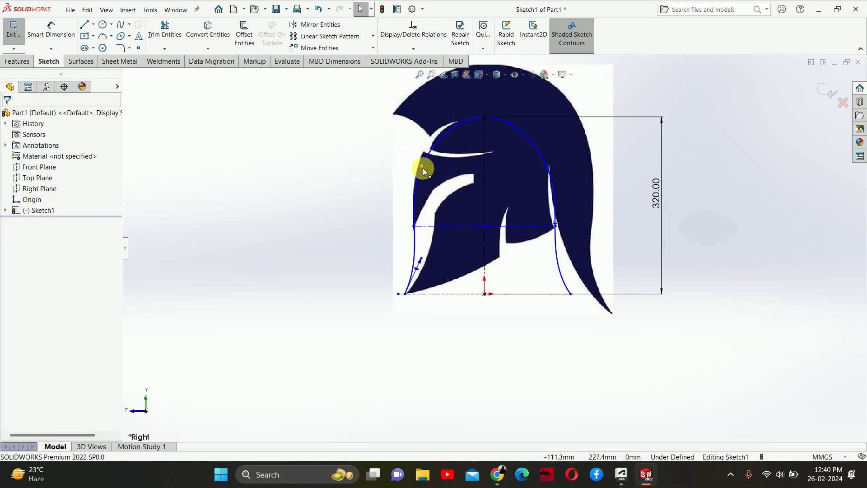
Angle the spline's rear end tangent to about -62° and move the symmetric side points to about X ±109 mm, Y 243 mm.
mouse_move(428, 167)
mouse_down()
mouse_move(428, 142)
mouse_move(426, 151)
mouse_up()
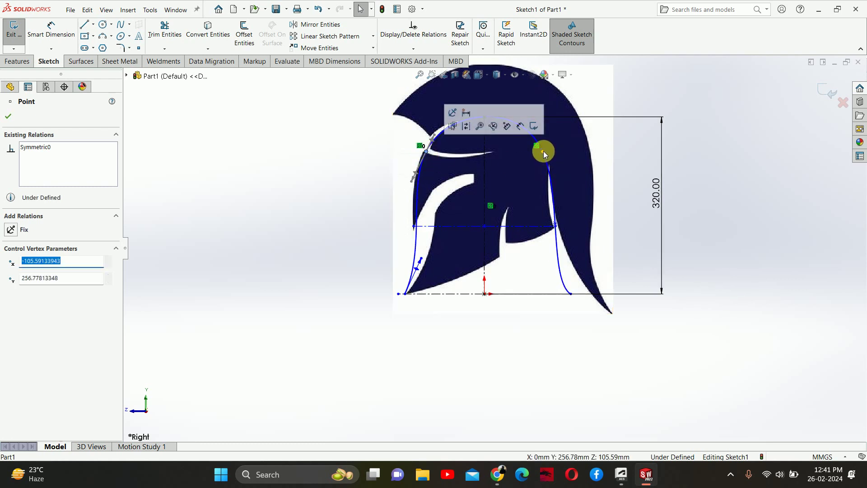
drag(543, 150, 549, 164)
click(560, 275)
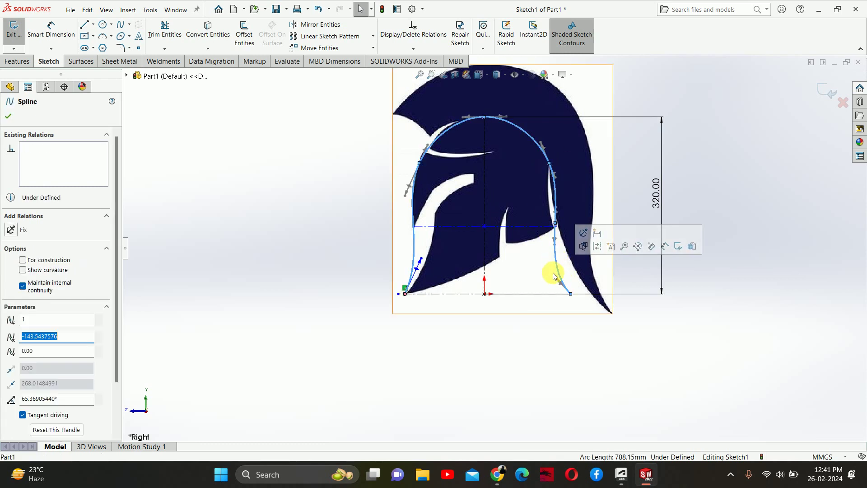
drag(558, 279, 564, 281)
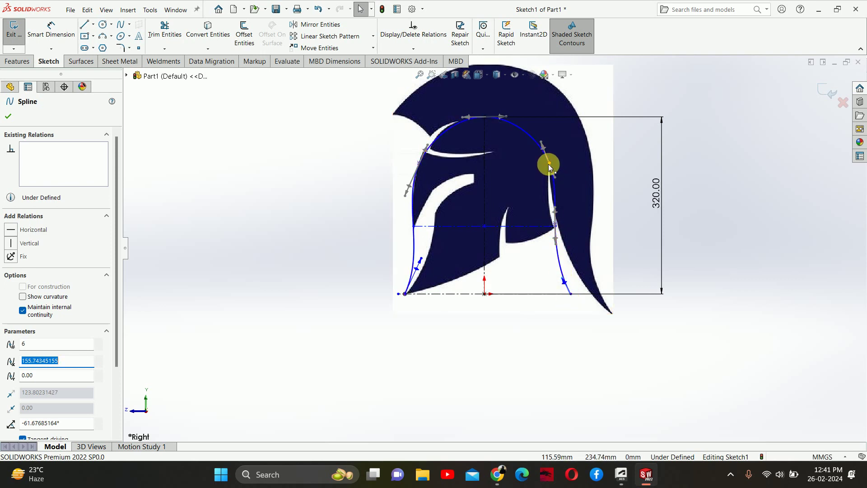
mouse_move(548, 164)
mouse_down()
mouse_move(540, 150)
mouse_move(545, 159)
mouse_up()
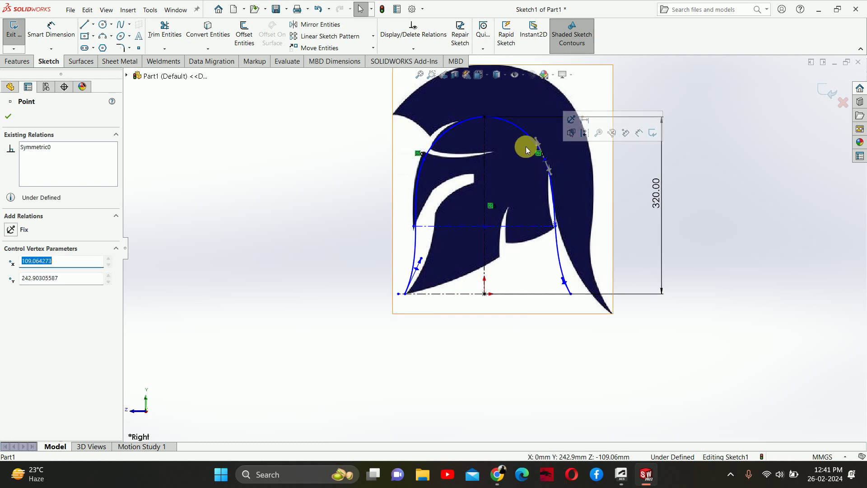
Add a Horizontal relation to the tangent handle at the spline's top point.
click(505, 128)
click(479, 120)
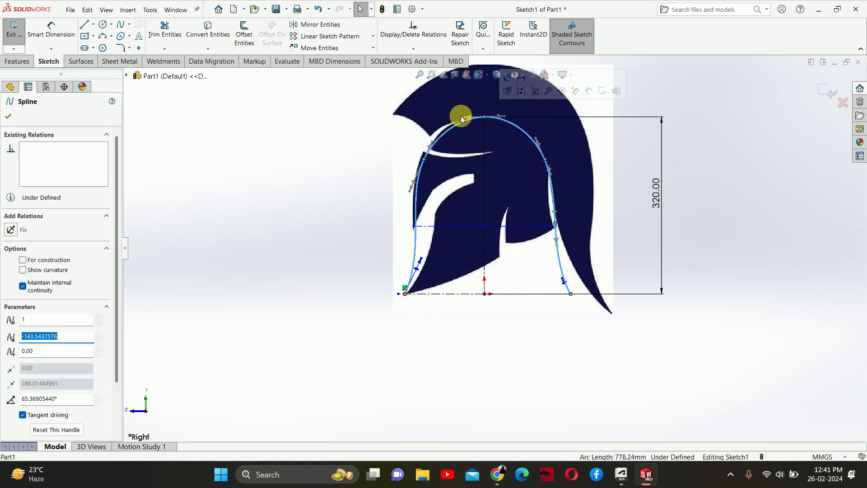
click(461, 119)
click(12, 230)
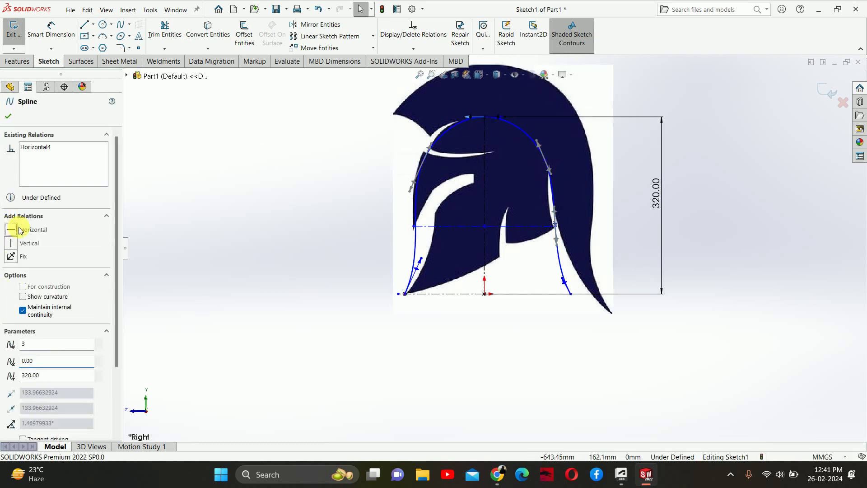
click(203, 208)
Delete the spline point near the upper horizontal centerline's rear end and angle the rear end tangent to about -63°.
scroll(556, 161, down, 2)
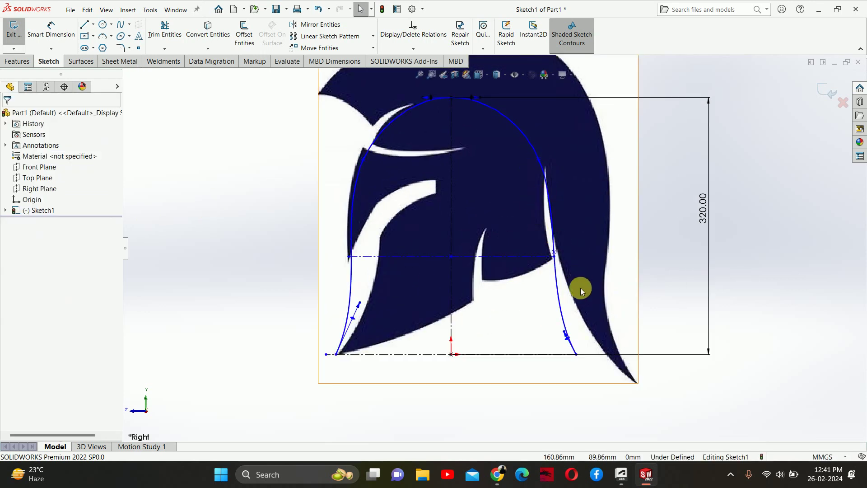
click(553, 254)
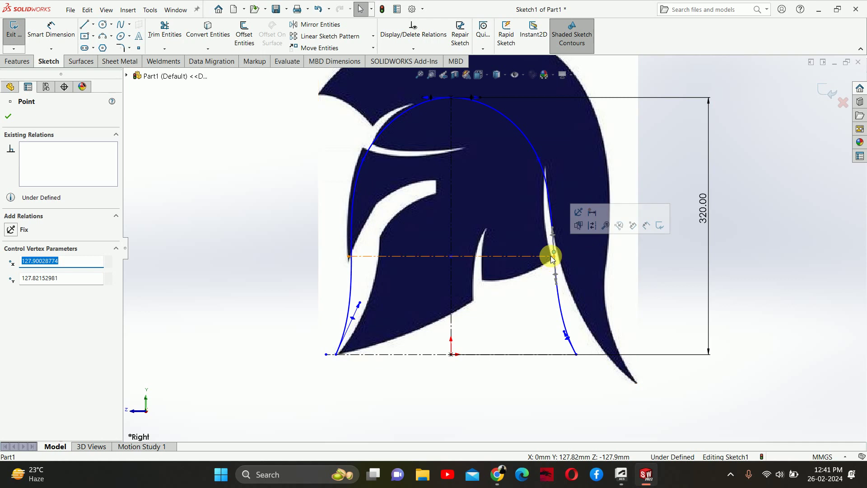
key(Escape)
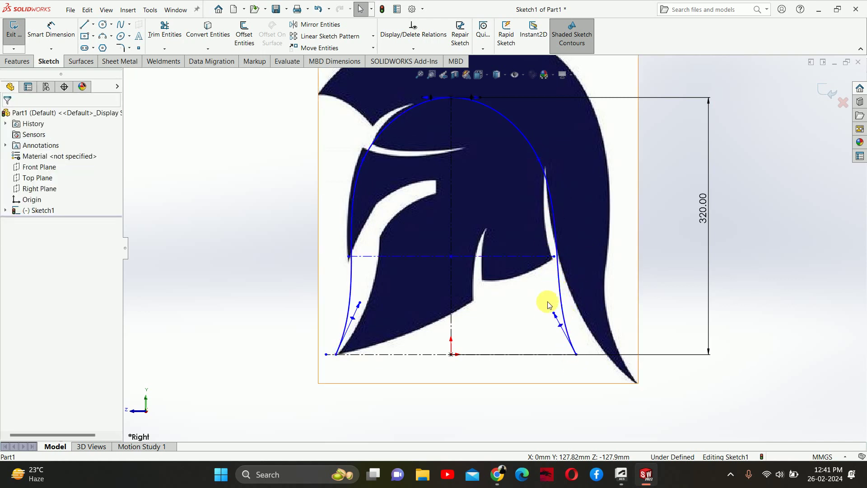
click(545, 311)
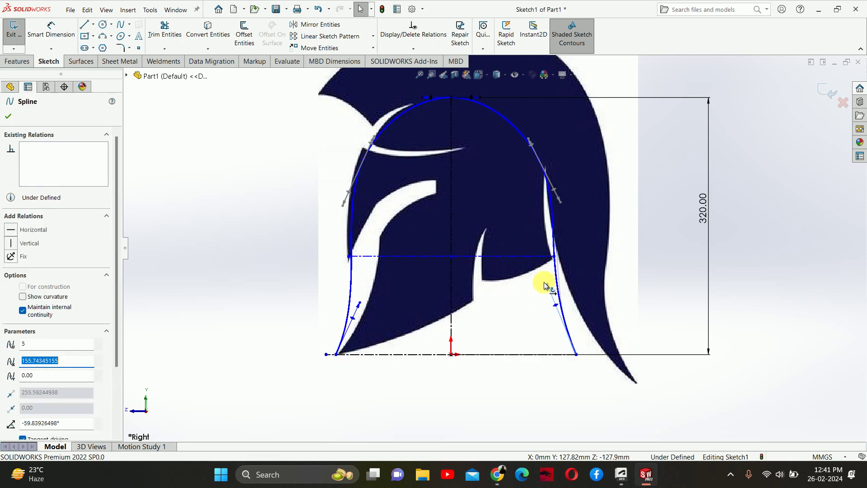
drag(548, 281, 541, 283)
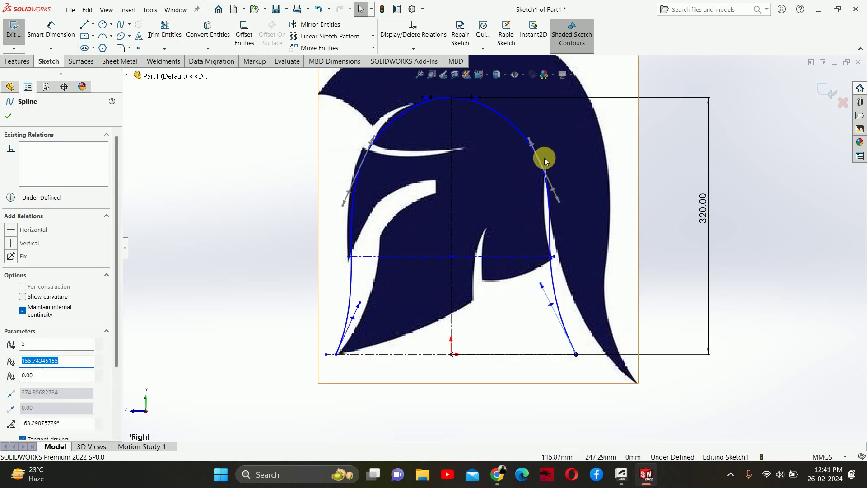
Move the symmetric spline points to about X ±103 mm, Y 257 mm and angle the end tangents to about 61° at the front and -59° at the rear.
click(529, 137)
drag(529, 137, 533, 143)
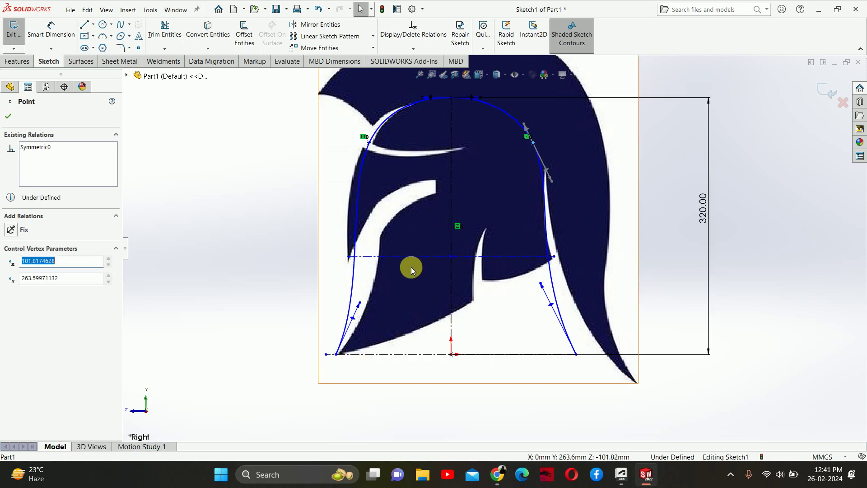
click(359, 312)
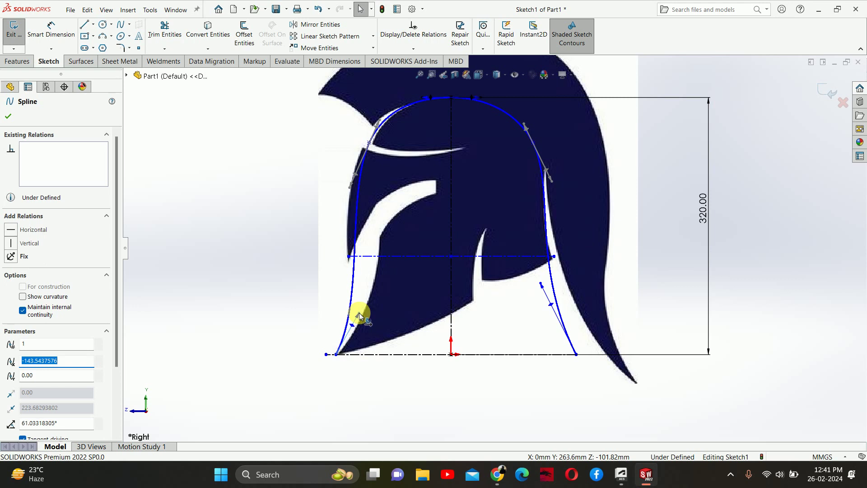
click(369, 146)
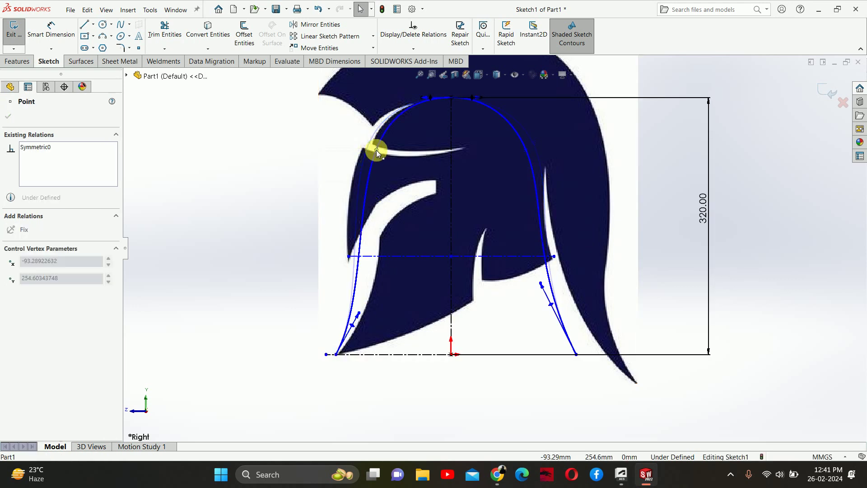
drag(370, 149, 369, 149)
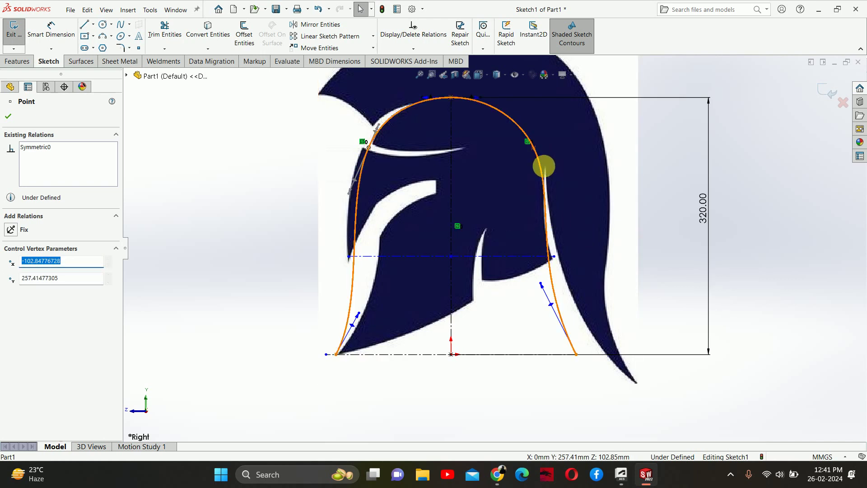
click(541, 284)
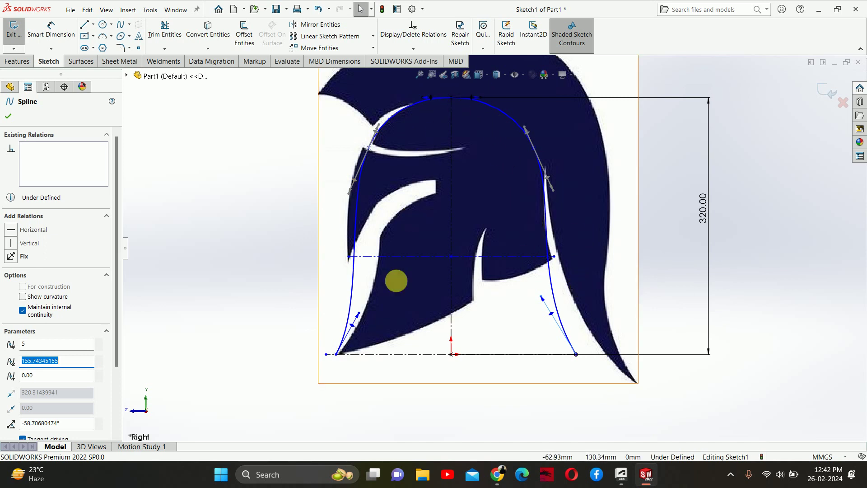
Dimension the spline's front lower endpoint 145 mm from the vertical centerline.
right_drag(387, 379, 386, 345)
click(335, 355)
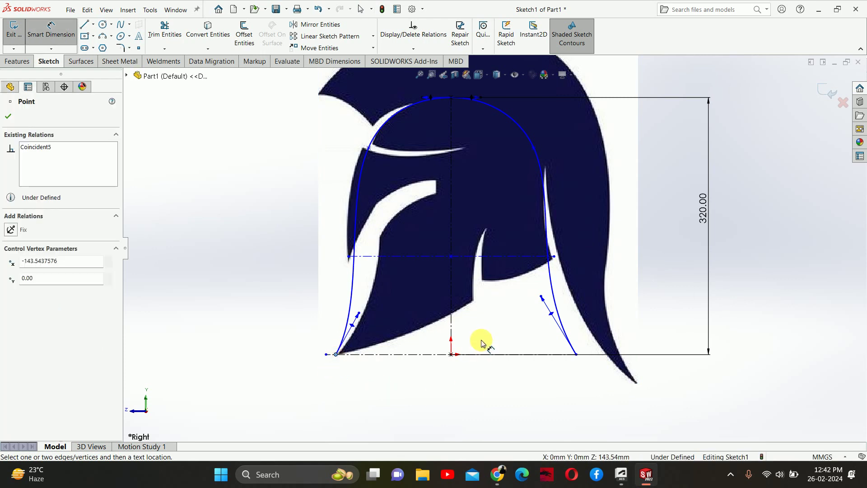
click(451, 338)
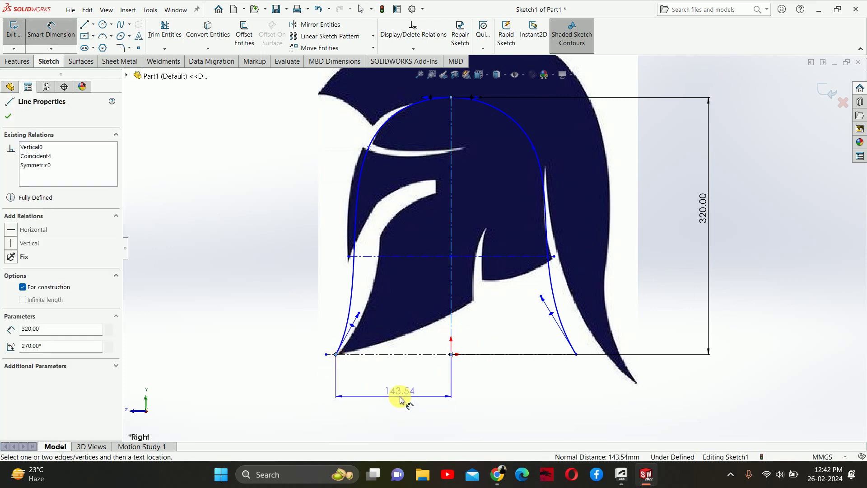
click(400, 389)
text(145)
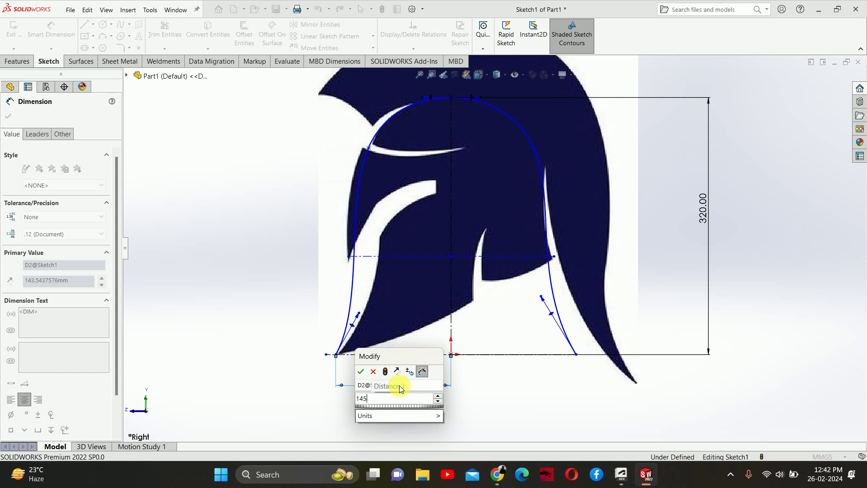
key(Return)
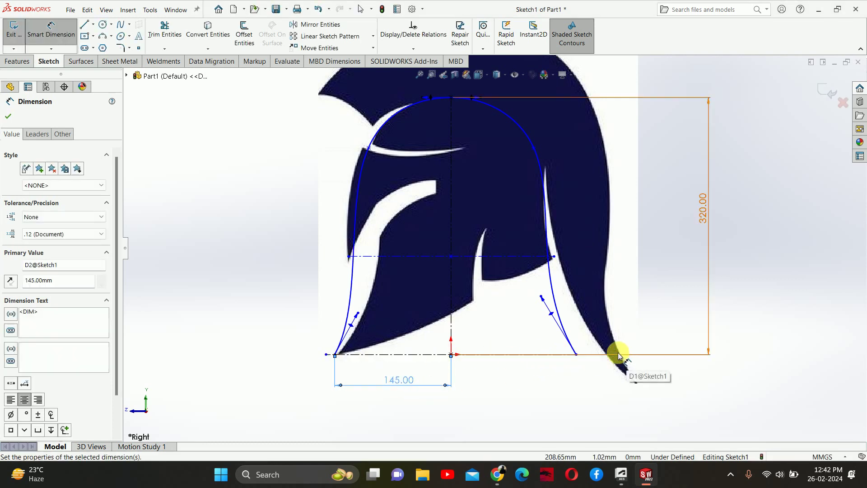
Dimension the spline's upper front point 100 mm from the vertical centerline.
click(369, 149)
click(450, 355)
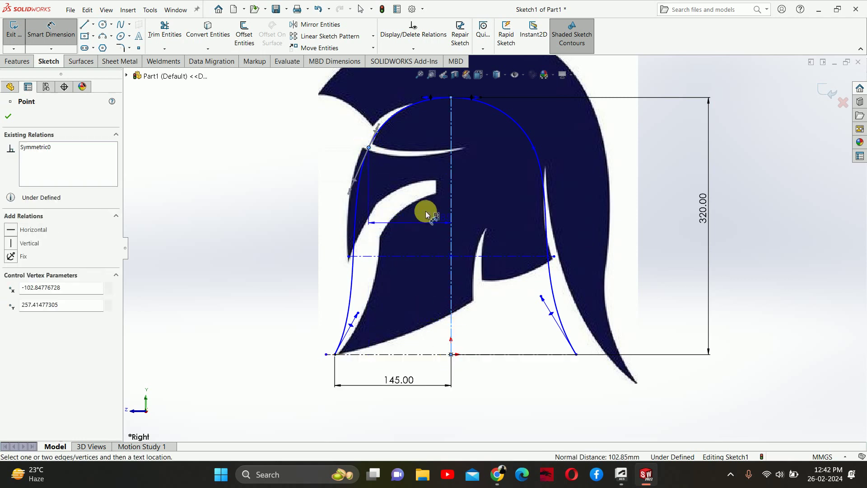
click(272, 170)
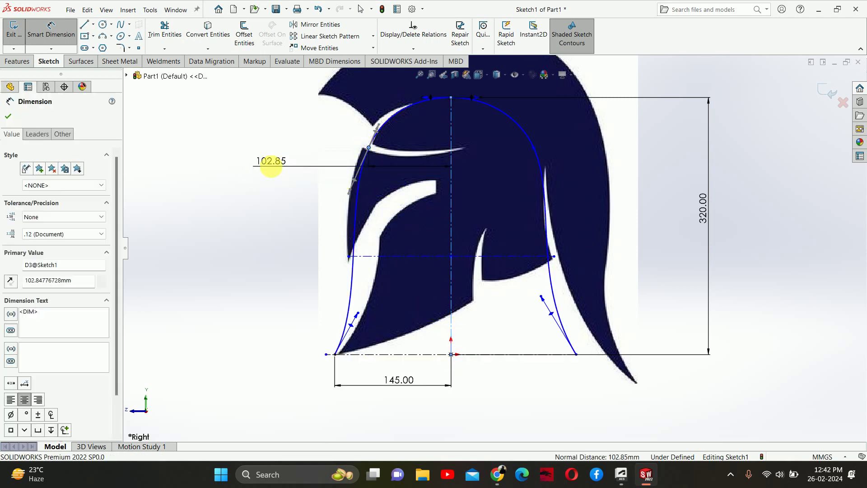
text(100)
key(Return)
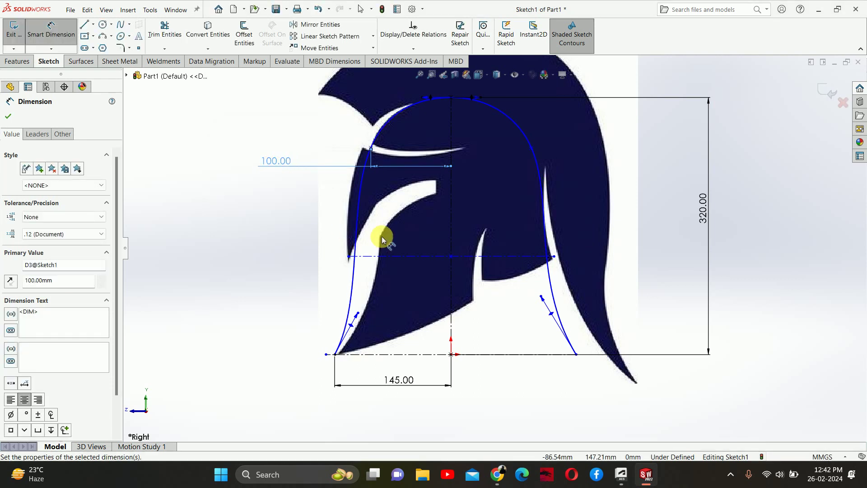
click(238, 236)
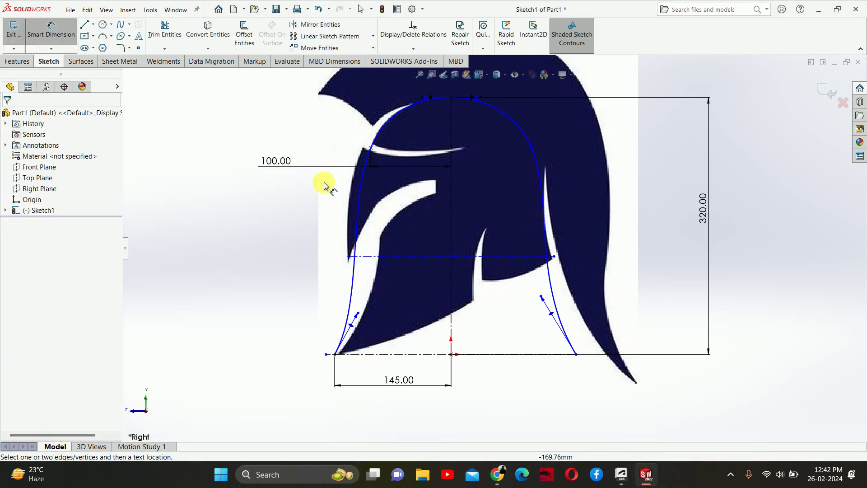
Dimension the spline's upper front point 250 mm above the lower horizontal centerline.
click(371, 149)
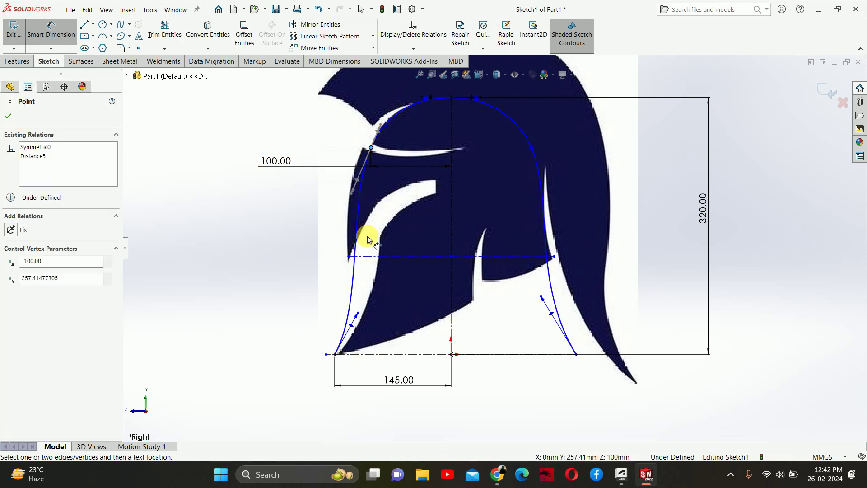
click(381, 354)
click(228, 249)
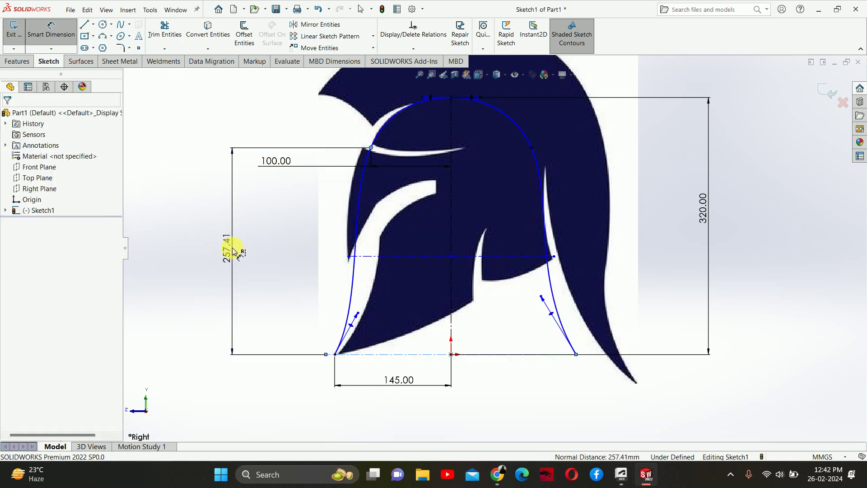
text(250)
key(Return)
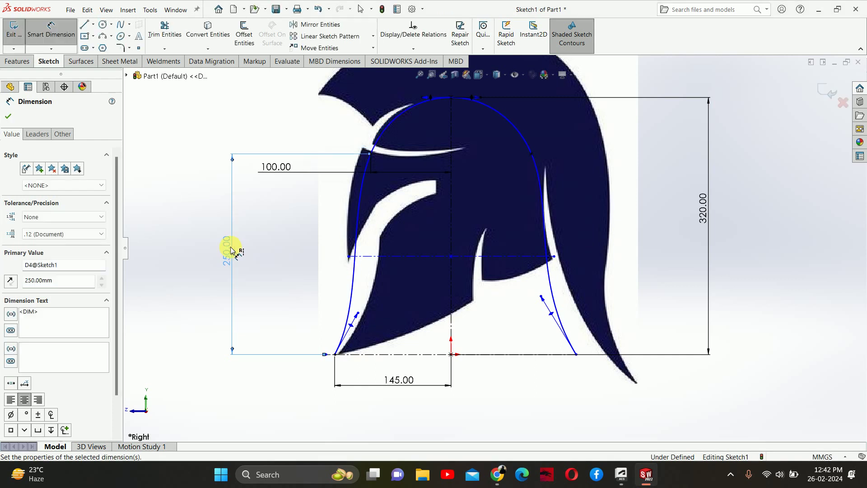
key(Escape)
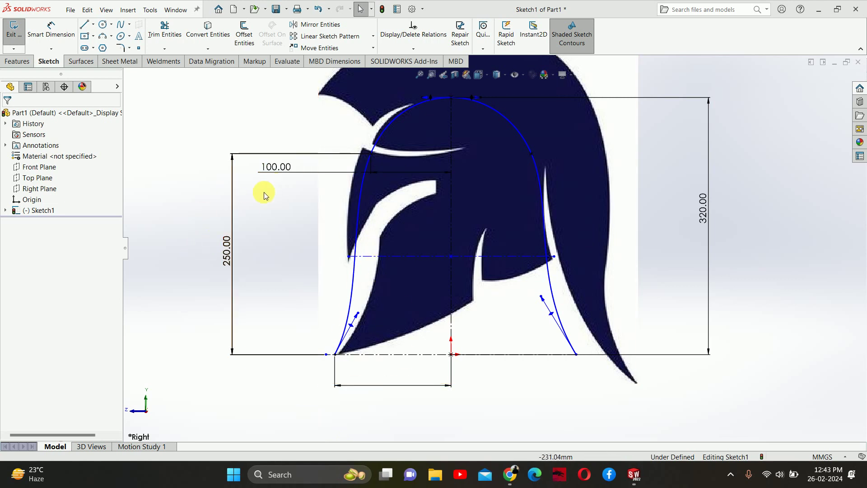
Raise the upper front spline point's height dimension to 255 mm and finally to 260 mm.
double_click(227, 251)
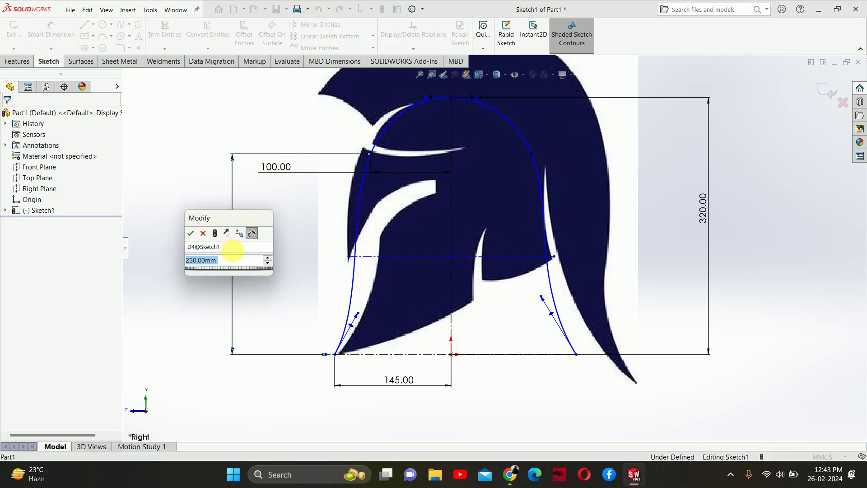
text(255)
key(Return)
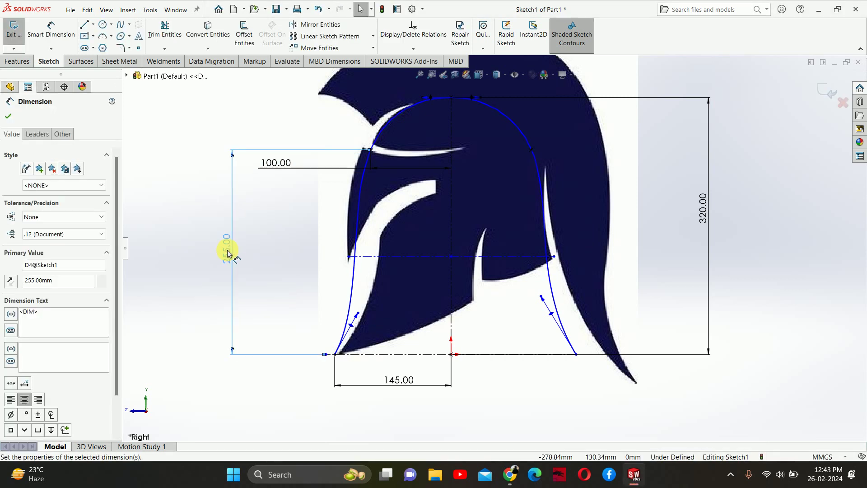
double_click(227, 251)
text(60)
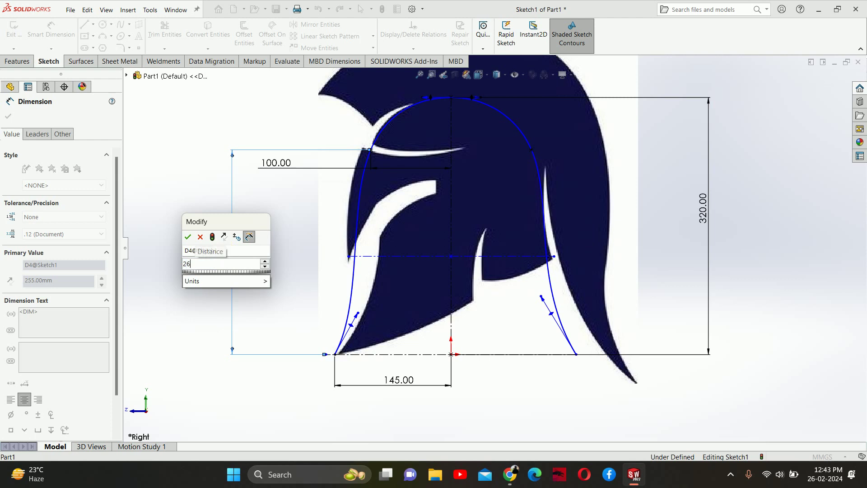
key(Return)
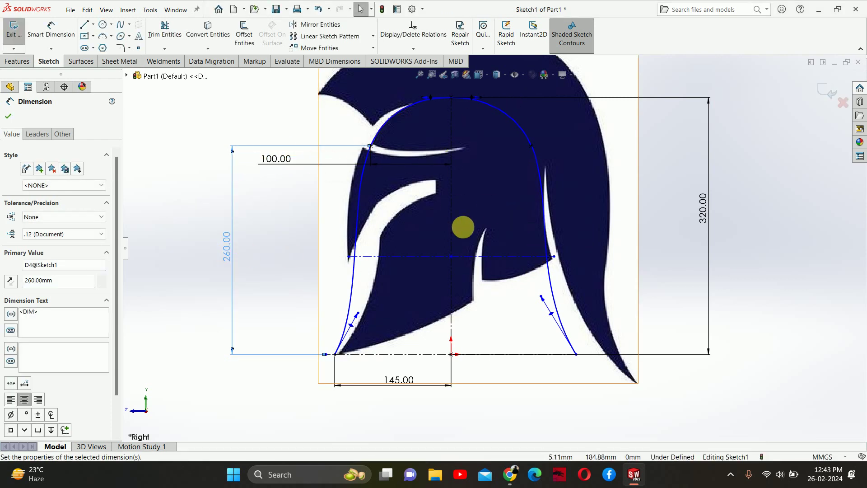
scroll(541, 303, up, 1)
click(449, 180)
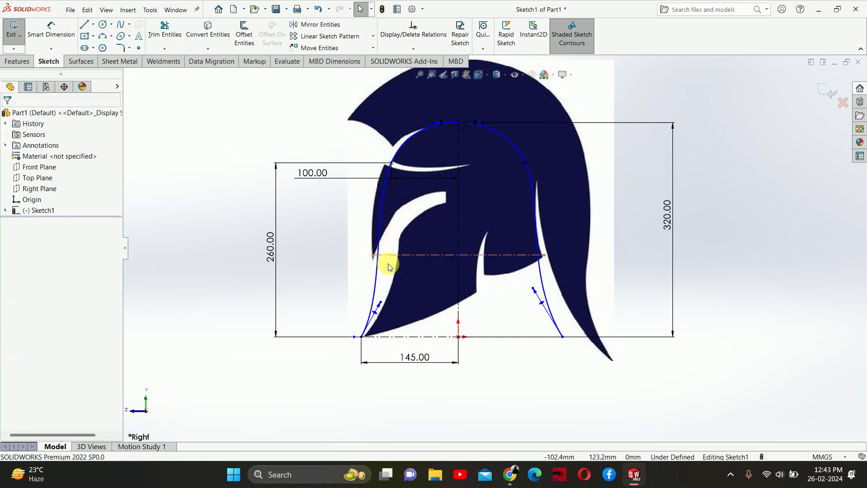
click(562, 336)
click(528, 398)
click(563, 336)
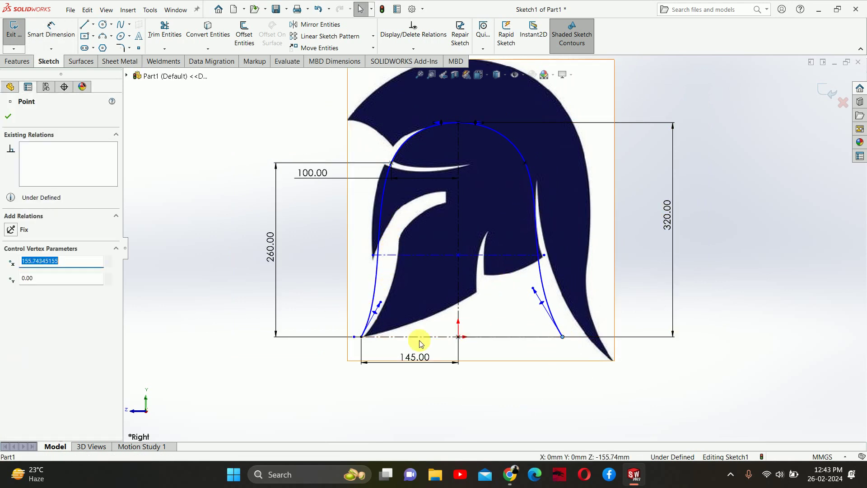
ctrl+click(425, 336)
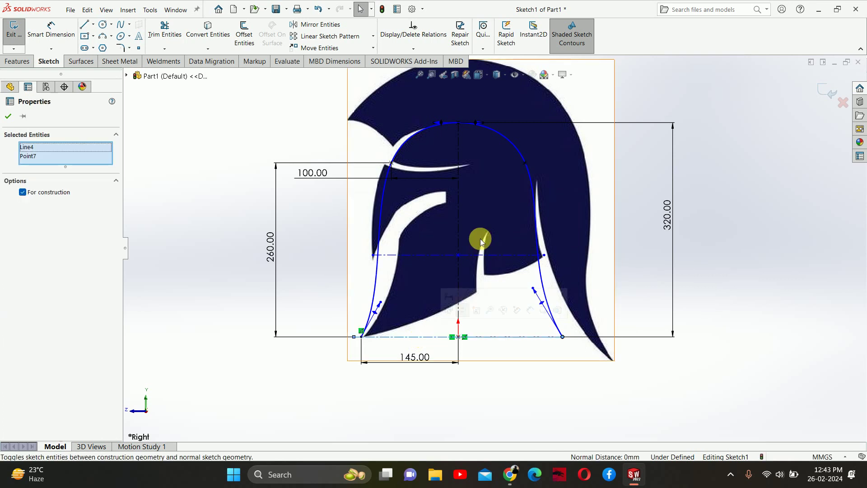
click(256, 251)
click(560, 337)
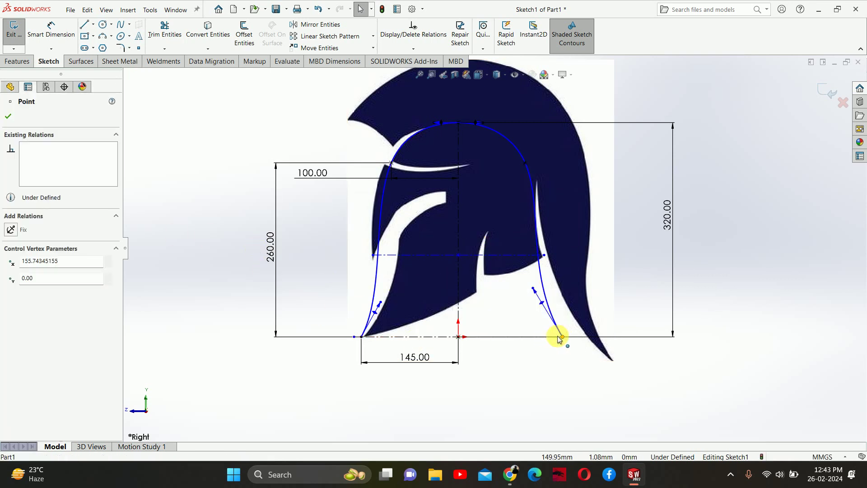
mouse_move(557, 337)
mouse_down()
mouse_move(541, 338)
mouse_move(562, 337)
mouse_up()
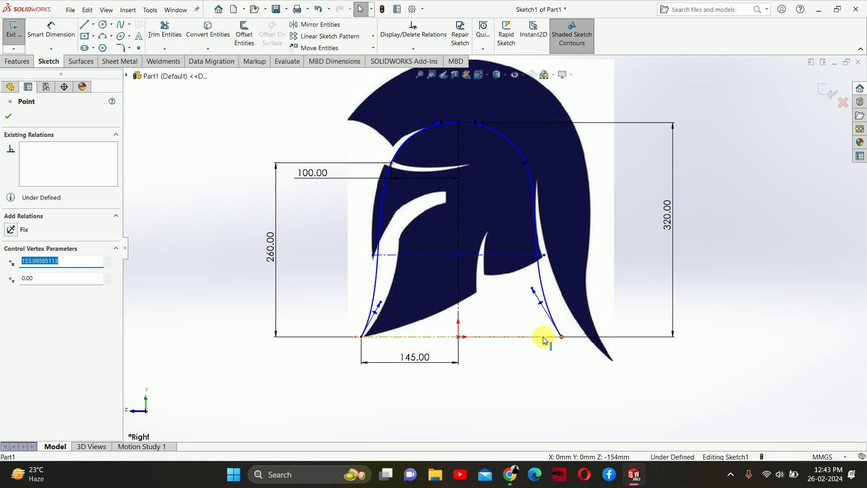
key(ctrl+z)
right_click(508, 388)
click(453, 356)
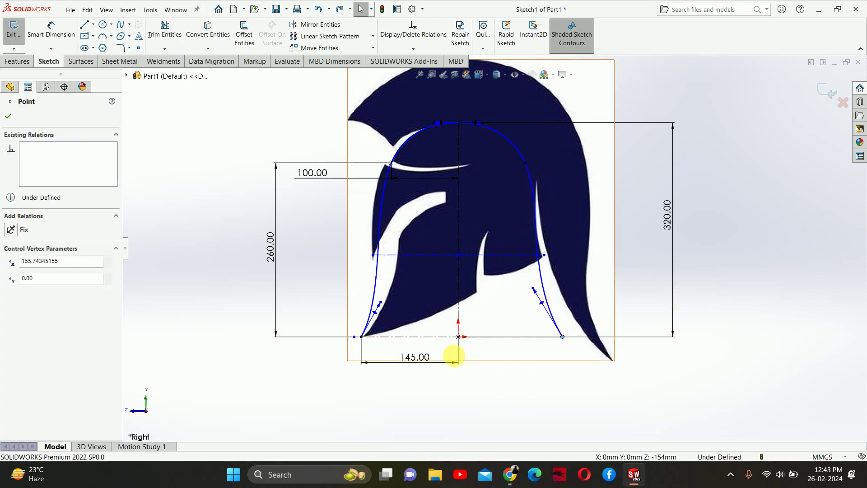
Make the lower horizontal centerline's front endpoint coincident with the spline's front lower endpoint.
click(355, 338)
ctrl+click(360, 337)
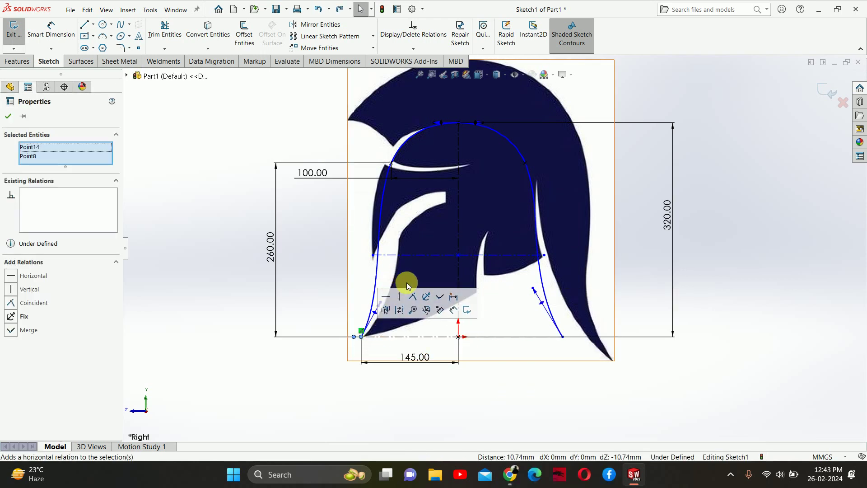
click(410, 294)
click(200, 270)
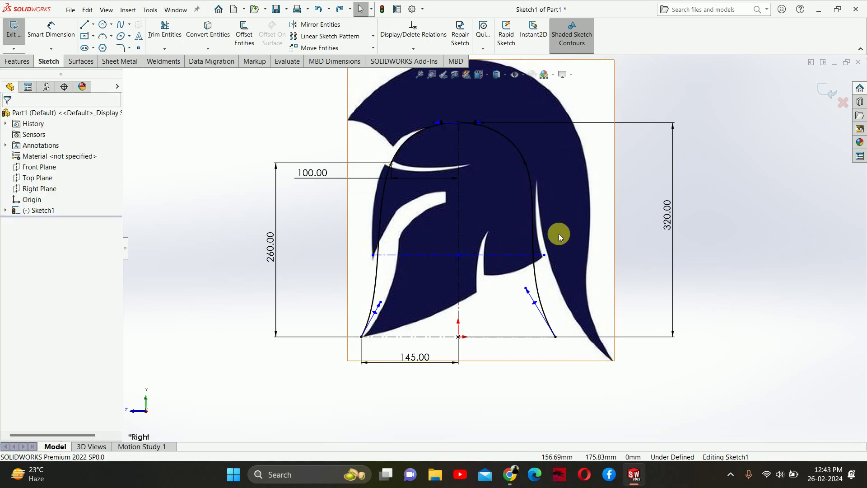
Reshape the spline's lower rear and front ends with their tangent handles, angling the front end tangent to about 62°.
drag(526, 288, 536, 302)
click(382, 310)
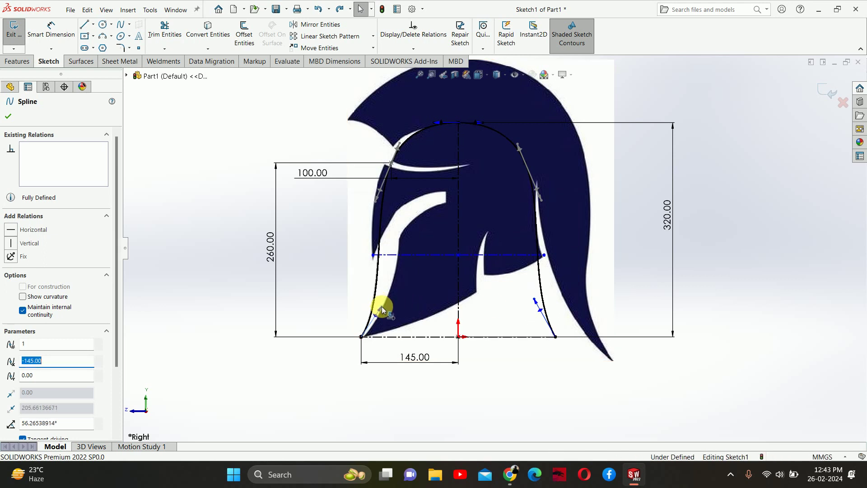
mouse_move(382, 310)
mouse_down()
mouse_move(367, 300)
mouse_move(379, 302)
mouse_up()
click(373, 203)
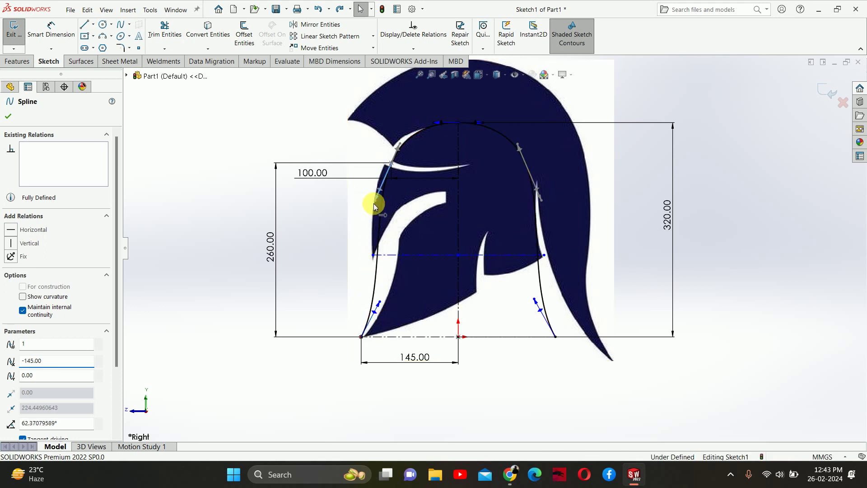
Set the upper front spline point's distance from the vertical centerline to 105 mm and angle the front lower end tangent to about 59°.
double_click(307, 172)
text(10)
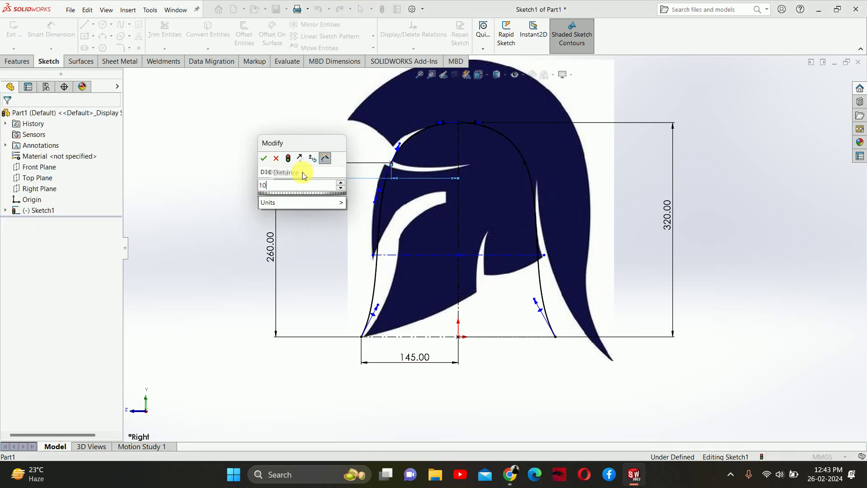
text(5)
key(Return)
key(Escape)
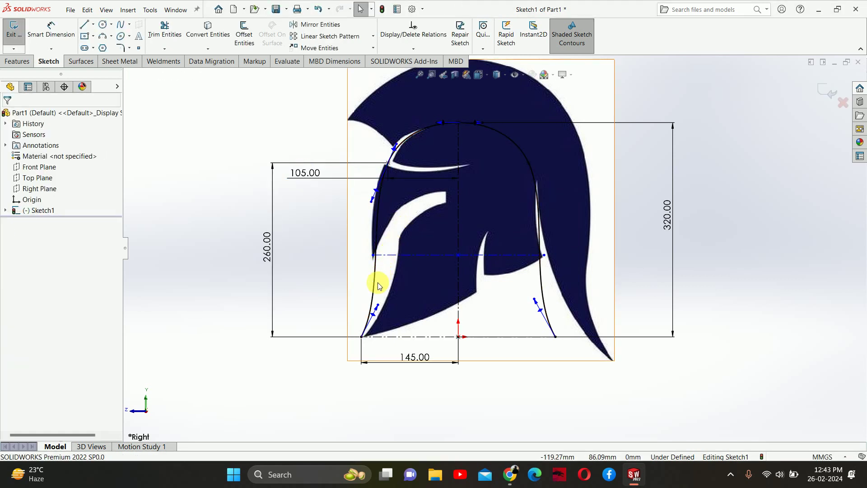
click(378, 298)
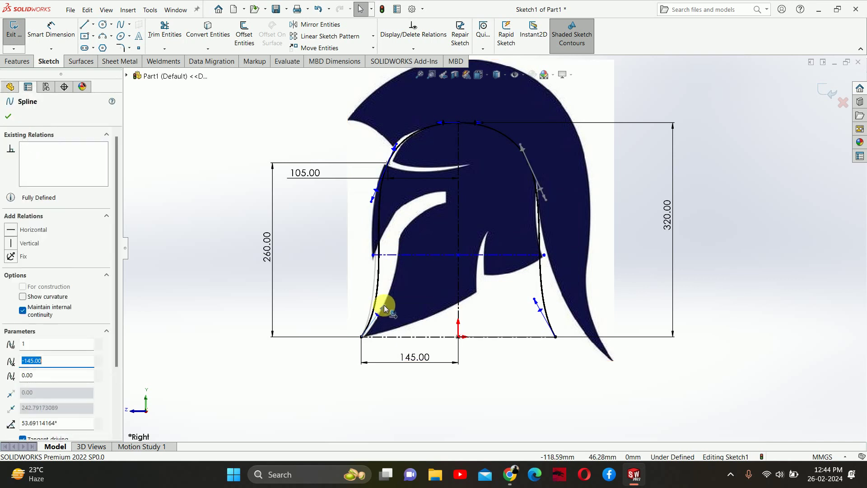
drag(385, 309, 381, 302)
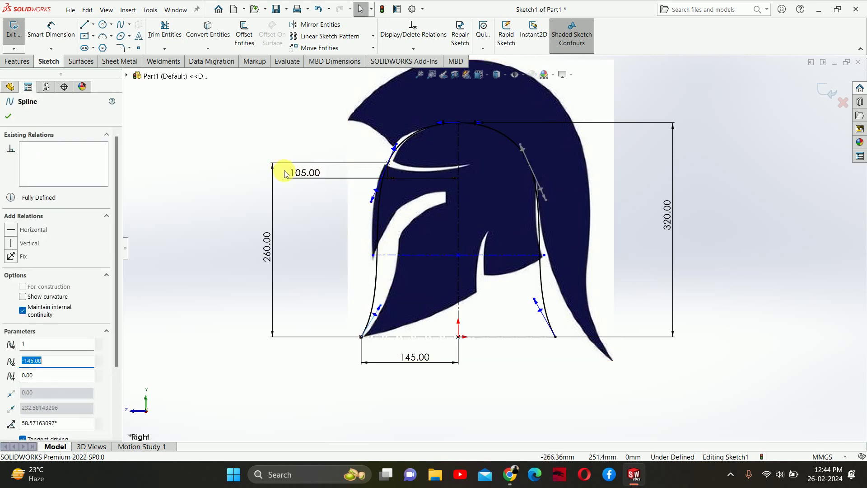
Set the upper front spline point's distance from the vertical centerline to 110 mm.
double_click(301, 174)
text(110)
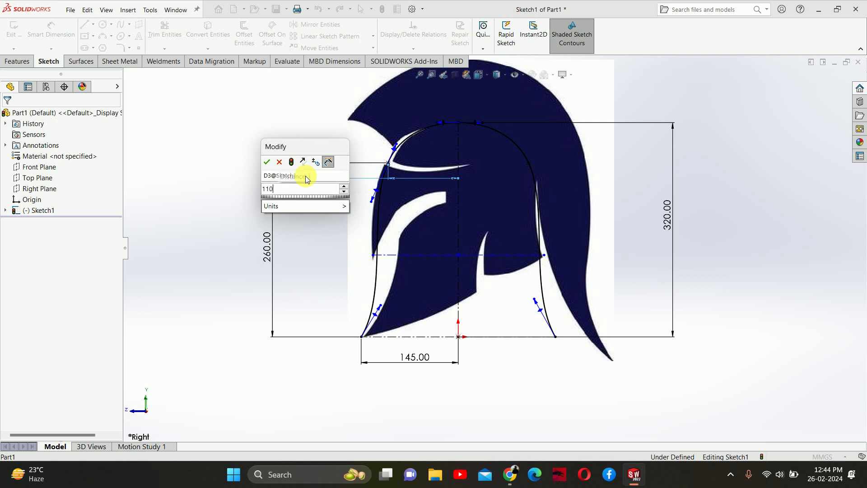
key(Return)
key(Escape)
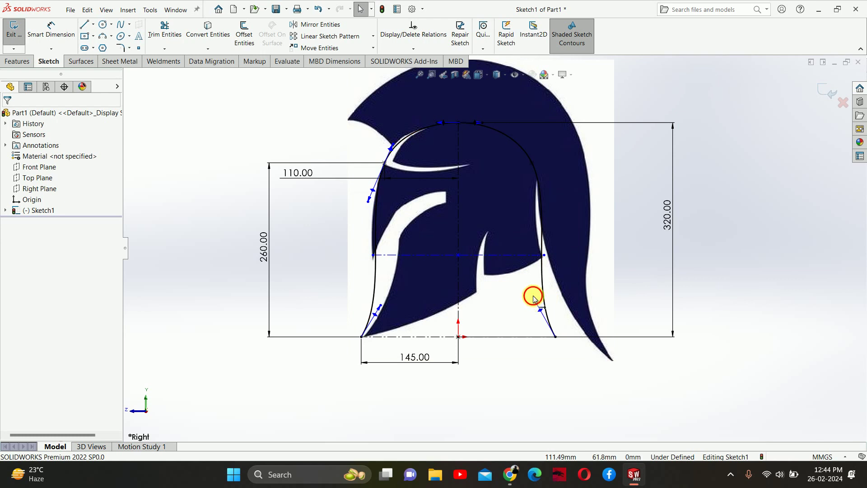
Shorten the spline's lower end tangent handles, angling the rear one to about -61° and the front one to about 58°.
drag(534, 299, 540, 308)
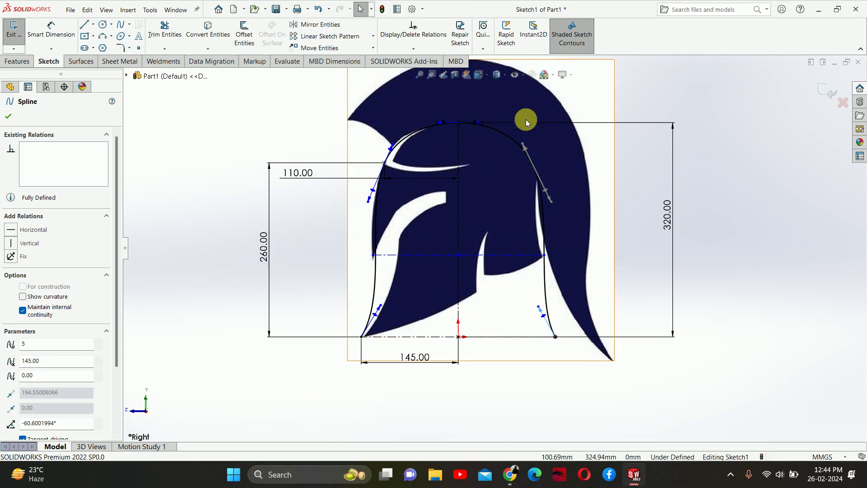
scroll(378, 206, down, 3)
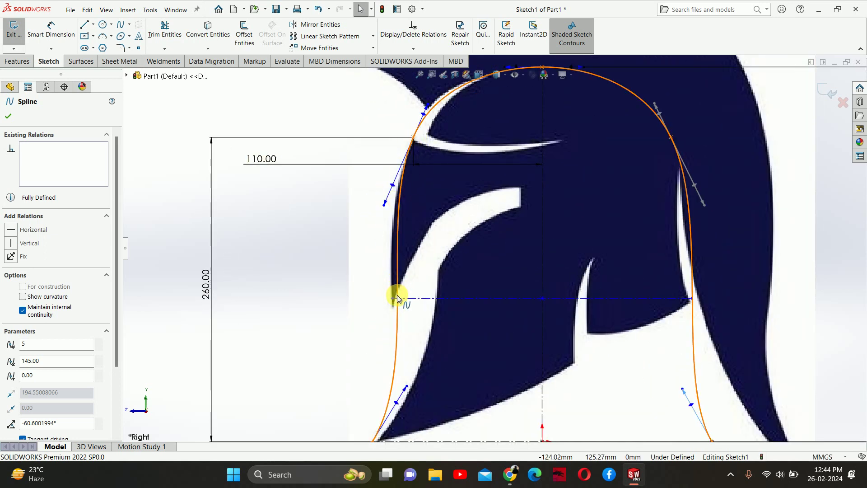
scroll(408, 334, up, 1)
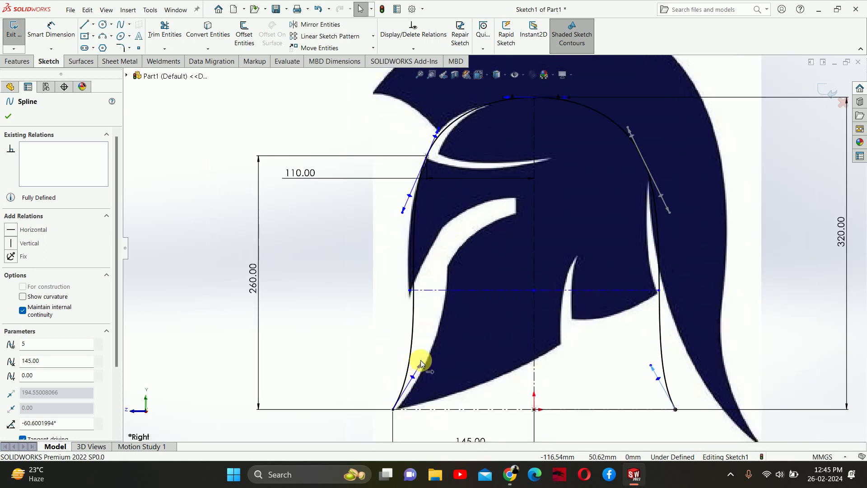
drag(421, 363, 417, 373)
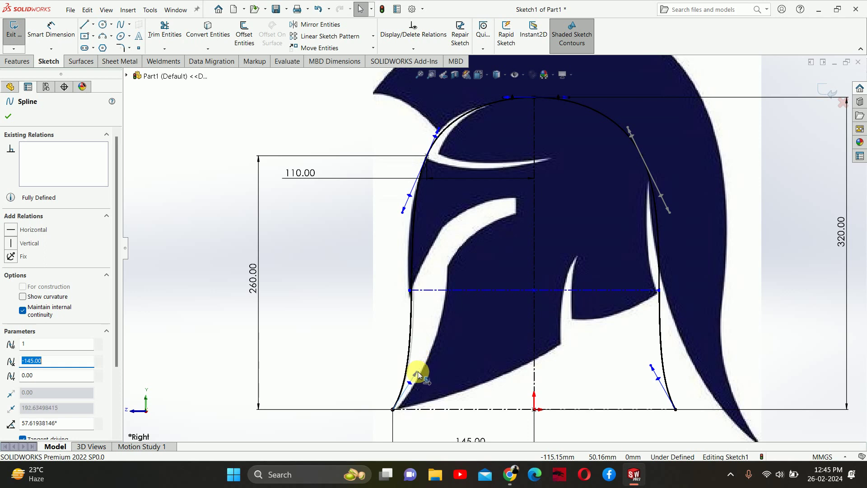
scroll(459, 367, up, 3)
click(488, 387)
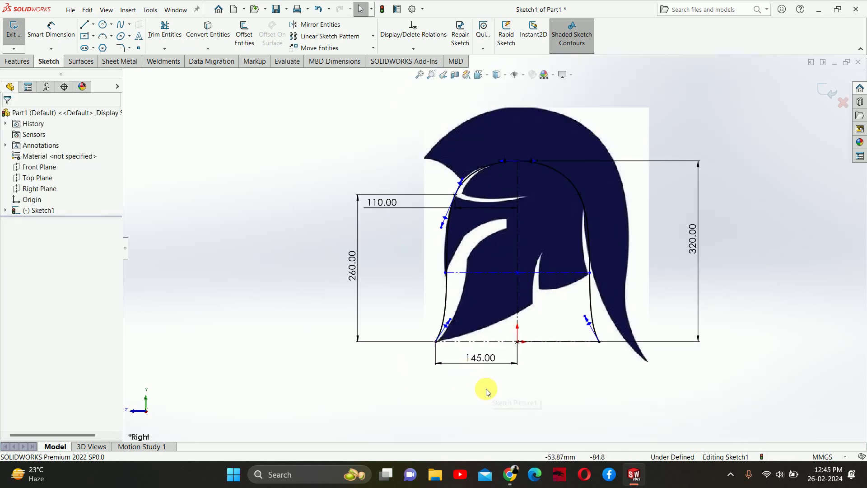
Set the front lower endpoint's distance from the vertical centerline to 150 mm and lengthen the tangent handle at that endpoint.
double_click(483, 360)
text(150)
key(Return)
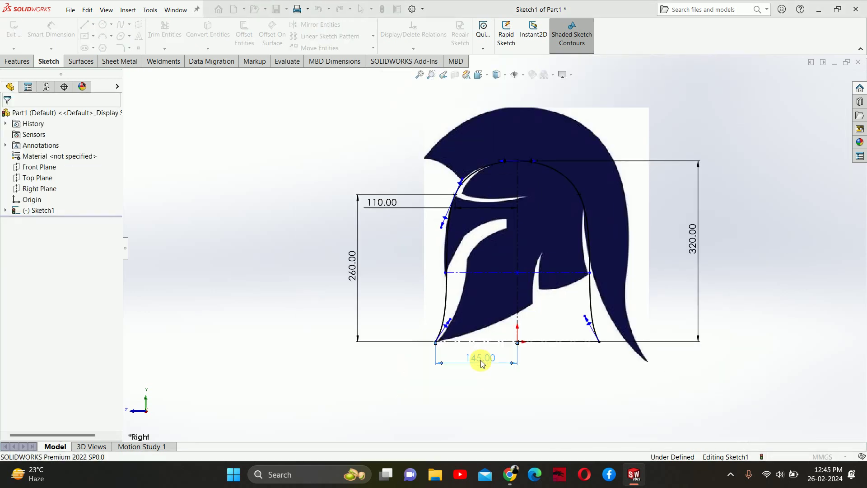
click(451, 320)
drag(453, 315, 450, 307)
key(Escape)
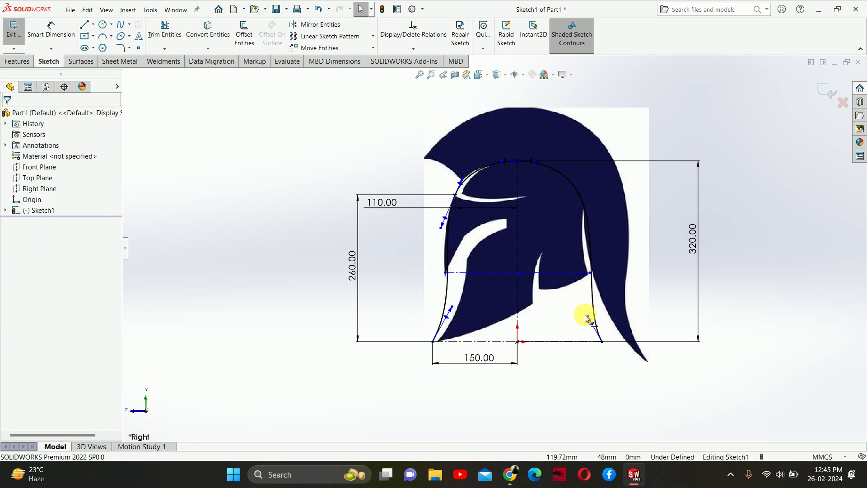
Adjust the upper and lower tangent handles on the rear side of the helmet profile spline, and exit the sketch.
click(586, 318)
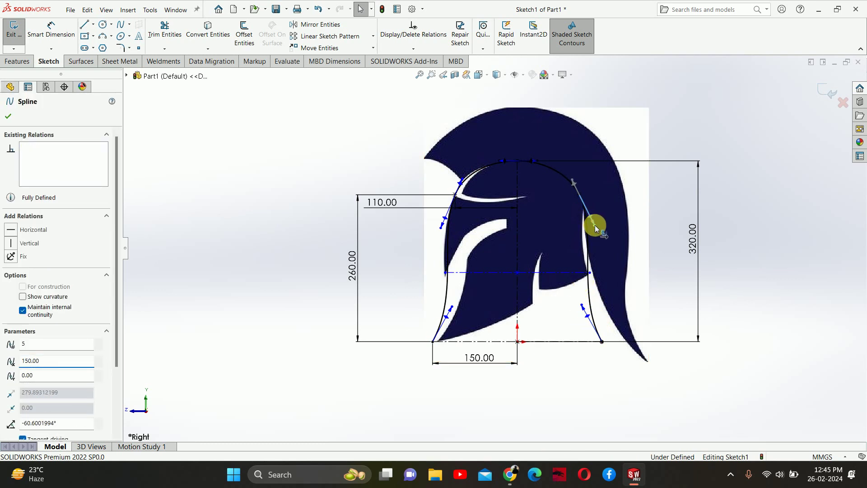
drag(595, 228, 592, 229)
key(Escape)
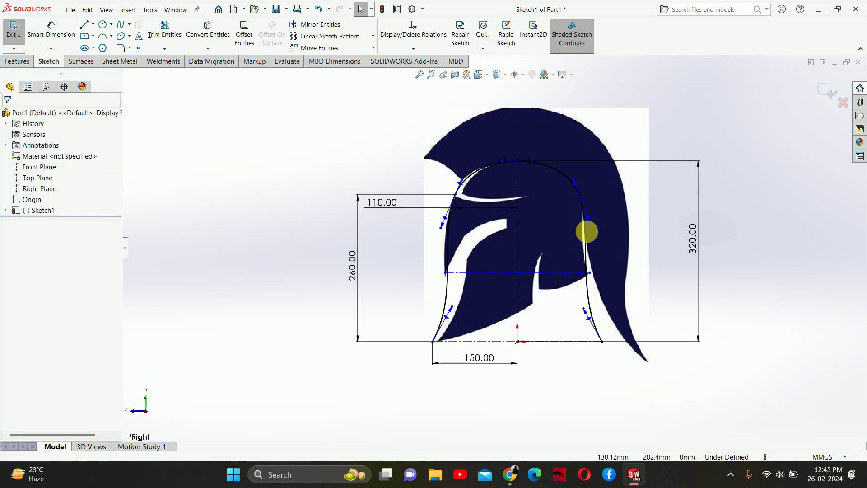
click(828, 91)
Start a new sketch on the Front Plane.
mouse_move(344, 246)
middle_down()
mouse_move(429, 253)
mouse_move(499, 277)
mouse_move(370, 257)
mouse_move(376, 266)
middle_up()
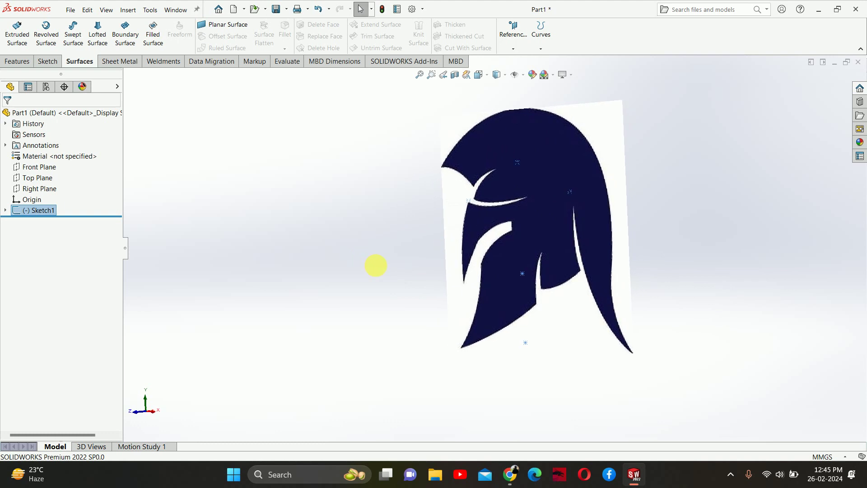
click(39, 168)
mouse_move(281, 246)
middle_down()
mouse_move(366, 252)
mouse_move(306, 251)
mouse_move(189, 226)
middle_up()
click(28, 169)
right_click(28, 168)
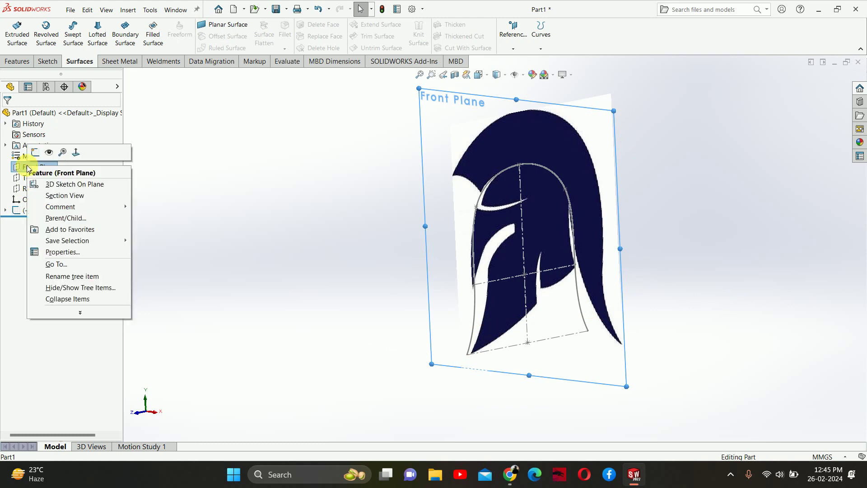
click(33, 151)
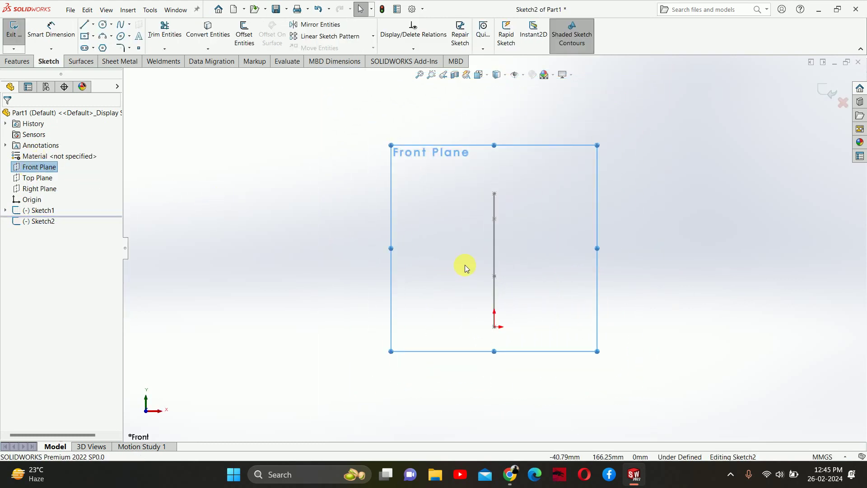
click(211, 202)
Insert the "front view" image from the Helmet folder as a sketch picture.
click(150, 12)
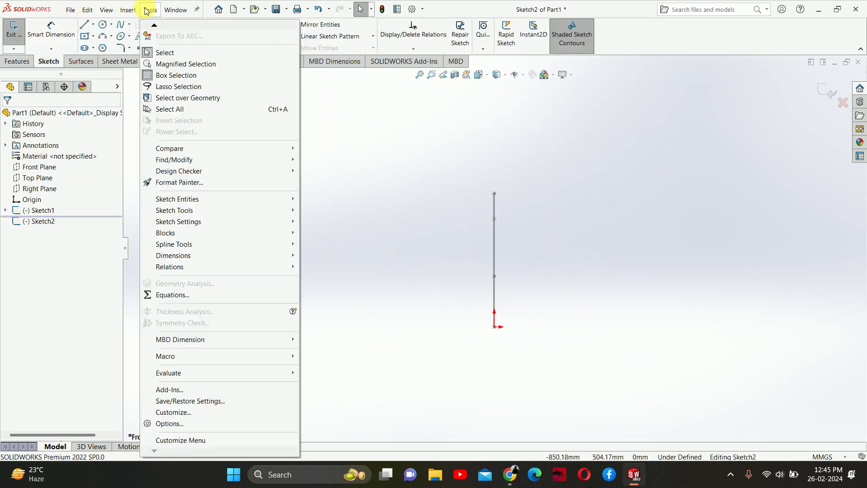
click(153, 12)
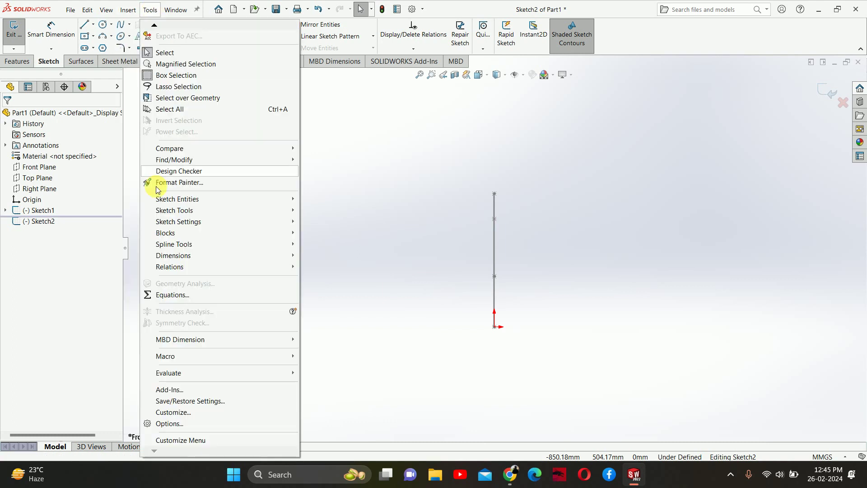
mouse_move(179, 213)
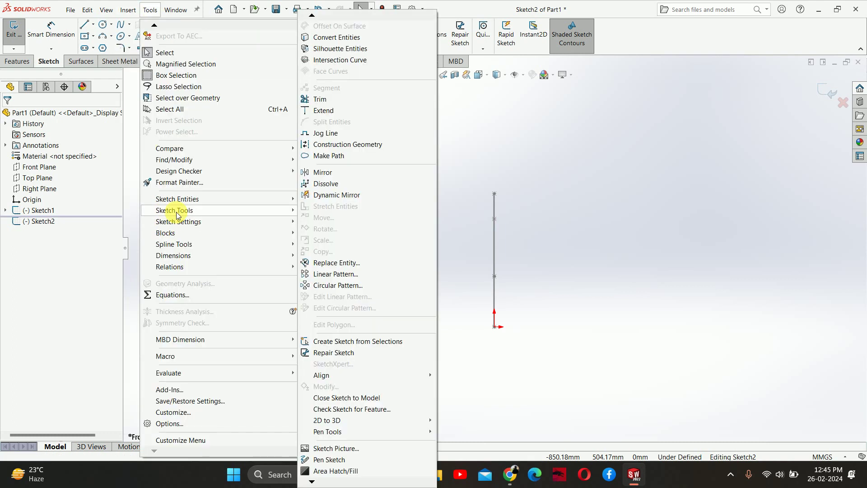
click(329, 448)
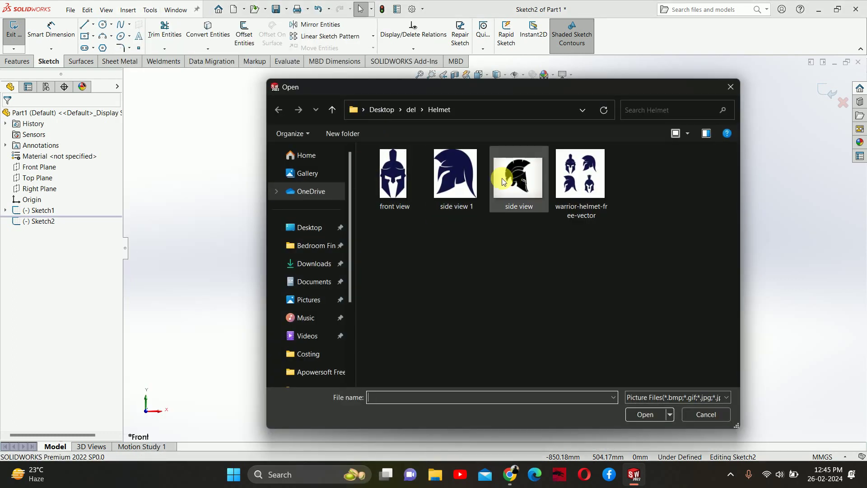
click(391, 190)
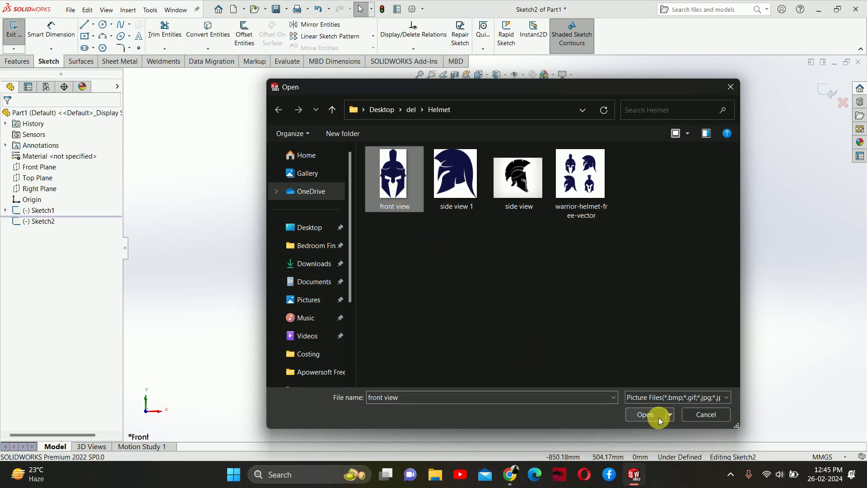
click(646, 414)
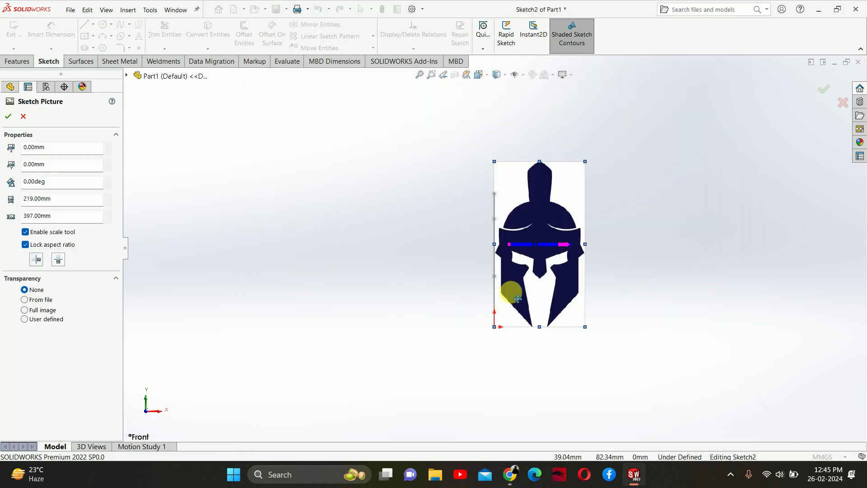
Set the front-view picture's height to 450 mm with the aspect ratio locked, and accept the picture settings.
scroll(515, 291, down, 2)
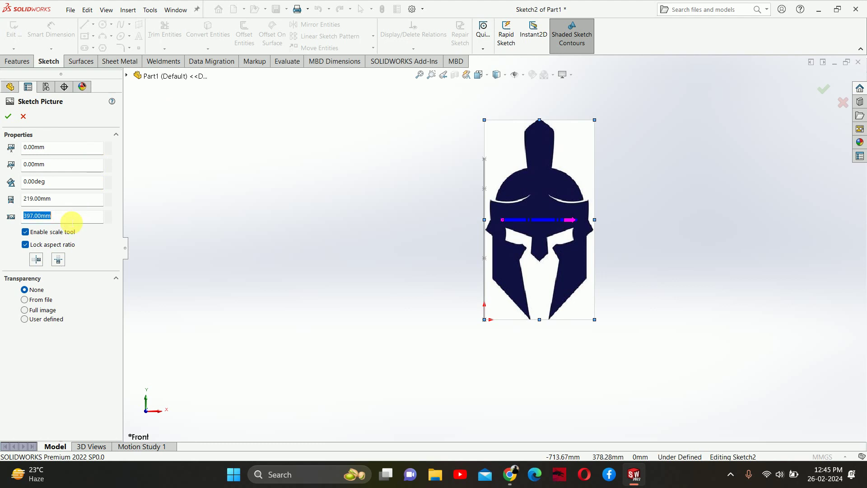
key(Return)
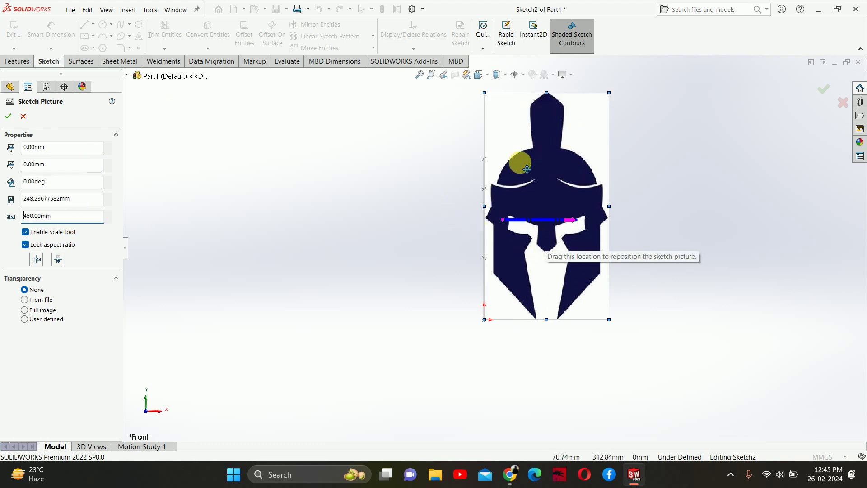
middle_drag(519, 162, 541, 77)
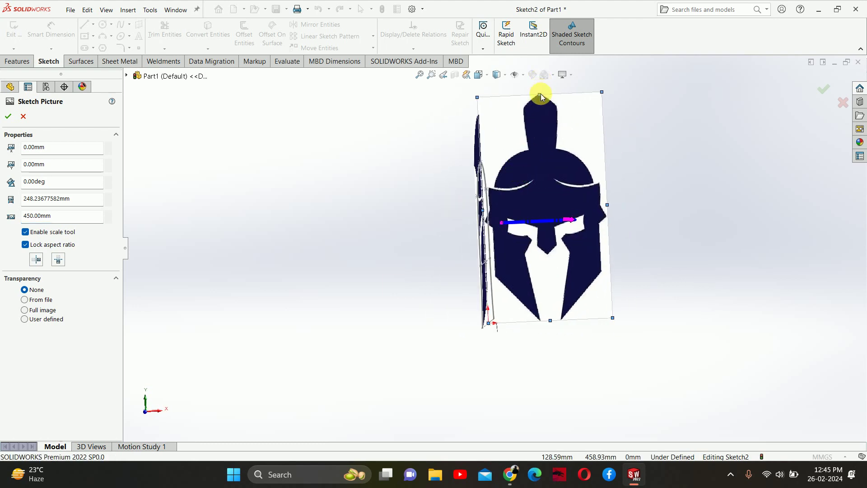
middle_drag(503, 164, 480, 168)
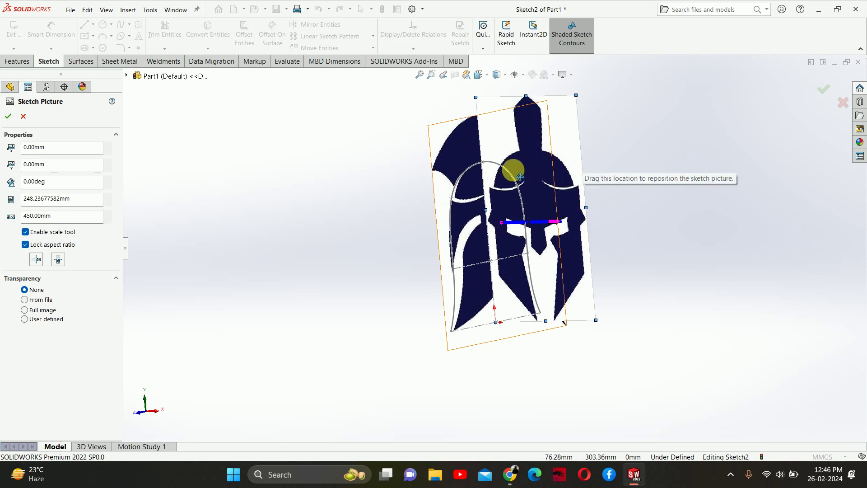
click(820, 90)
Sketch a vertical centerline about 320 mm long from the origin up to the top of the side-view profile.
key(ctrl+1)
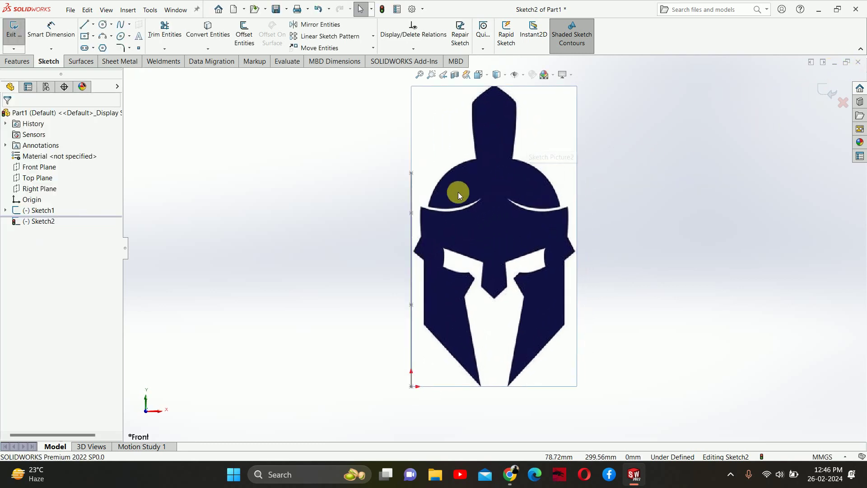
click(94, 24)
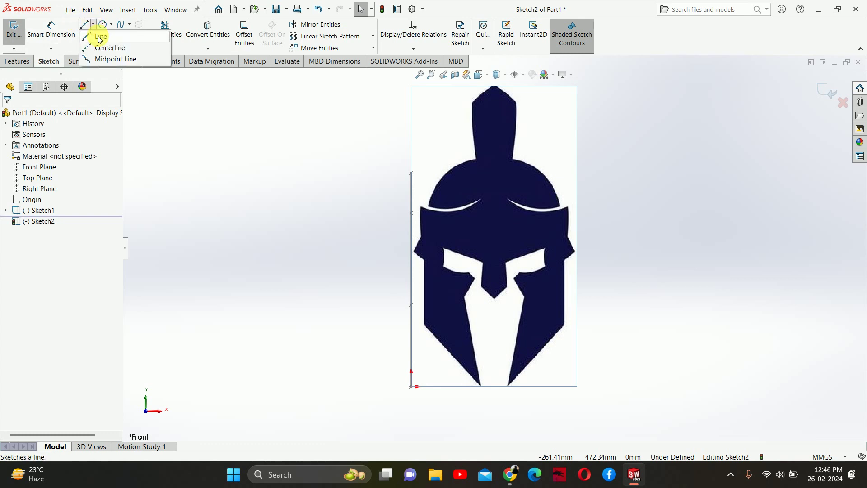
click(103, 33)
click(411, 386)
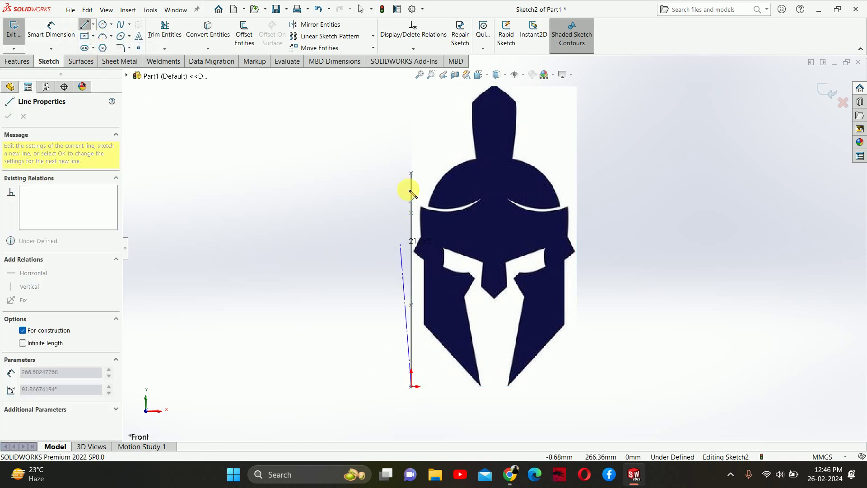
click(411, 172)
key(Escape)
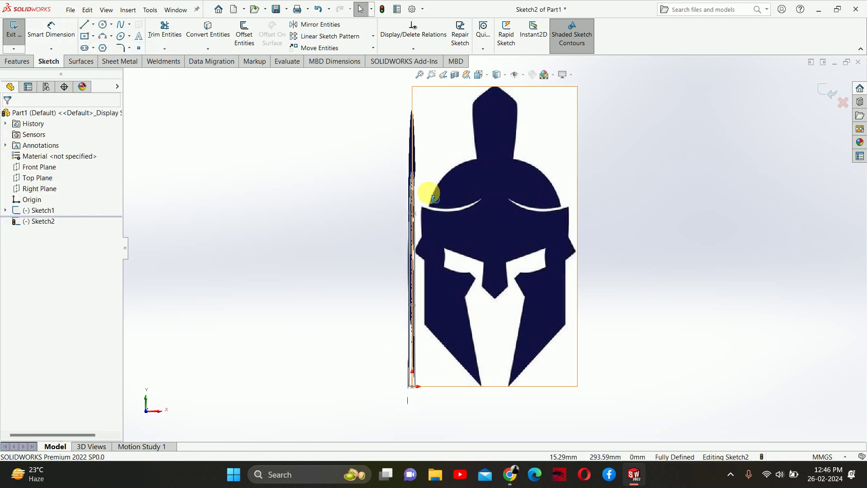
Add a Pierce relation between the vertical centerline's upper endpoint and the side-view profile spline.
scroll(413, 178, down, 10)
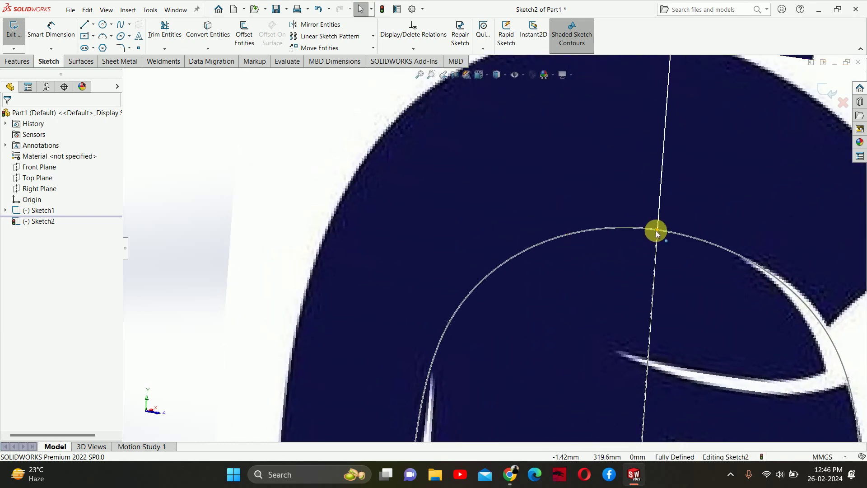
click(656, 230)
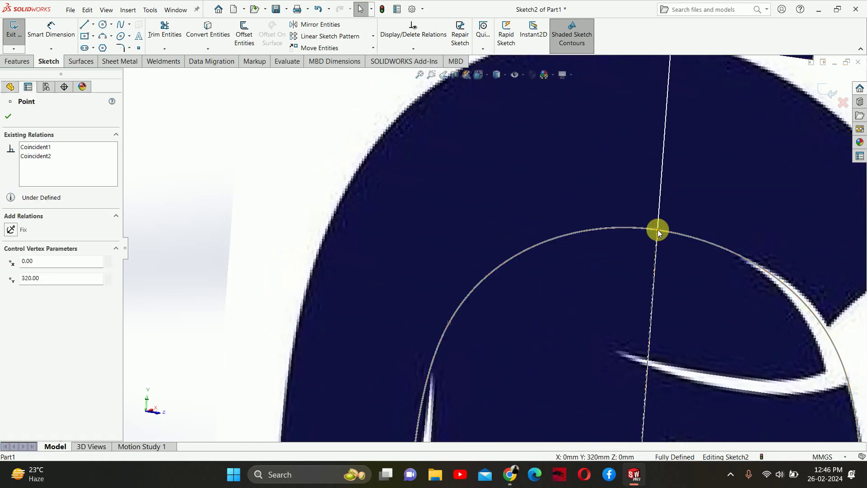
ctrl+click(702, 240)
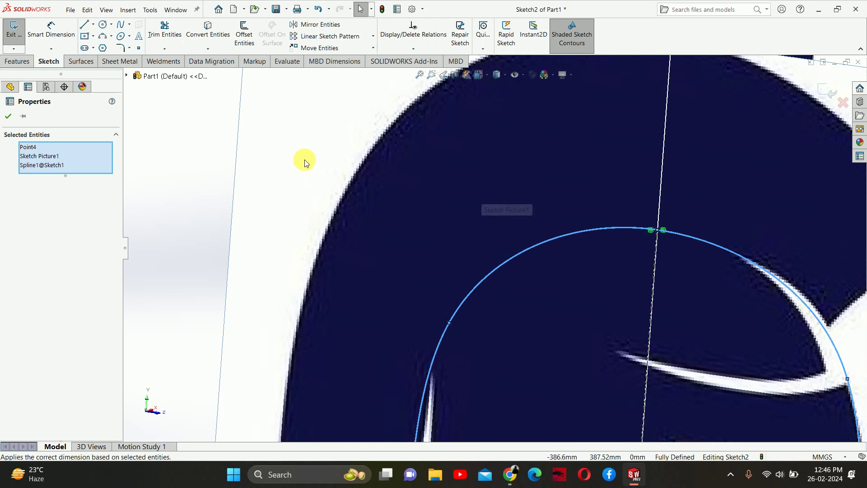
click(195, 151)
click(658, 231)
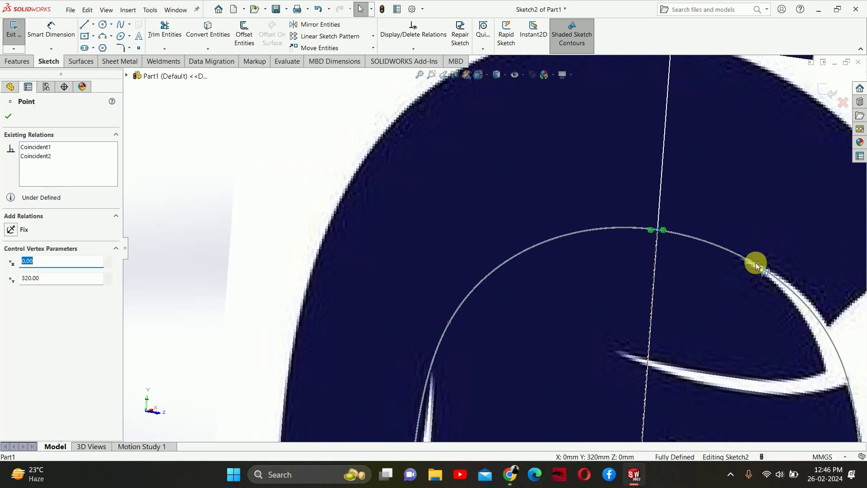
ctrl+click(793, 291)
click(790, 250)
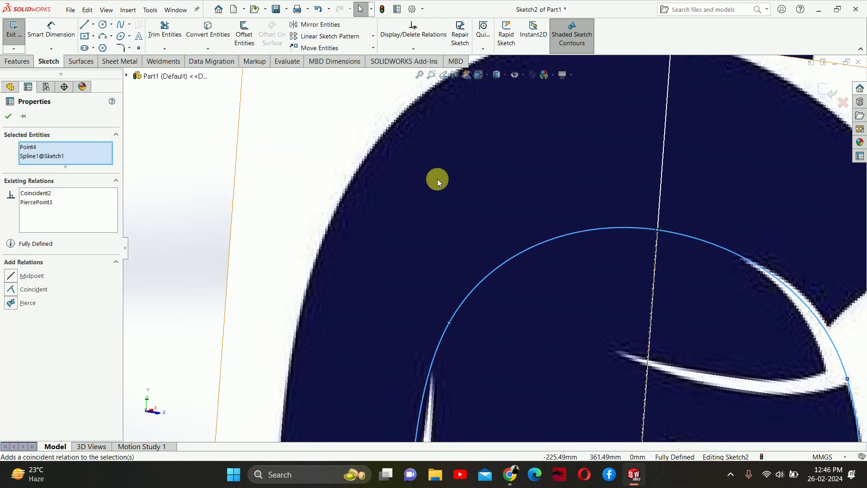
click(186, 150)
Sketch a horizontal construction midpoint line centered on the origin in the front view.
key(f)
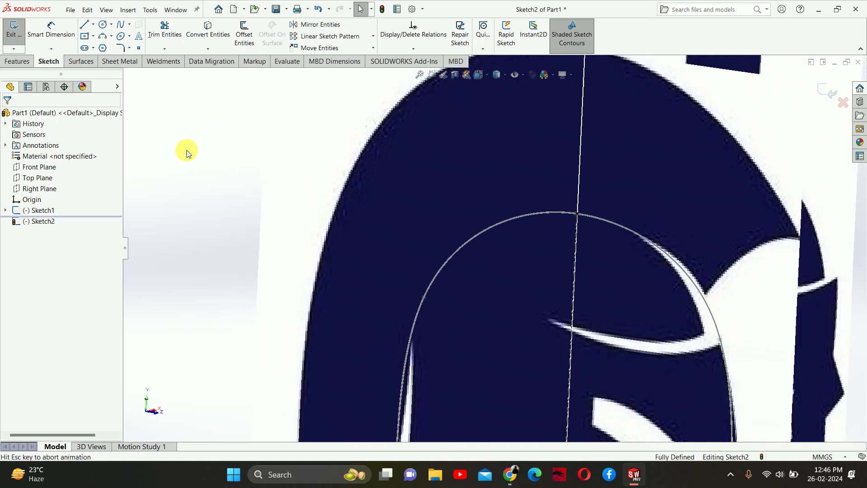
scroll(447, 187, up, 2)
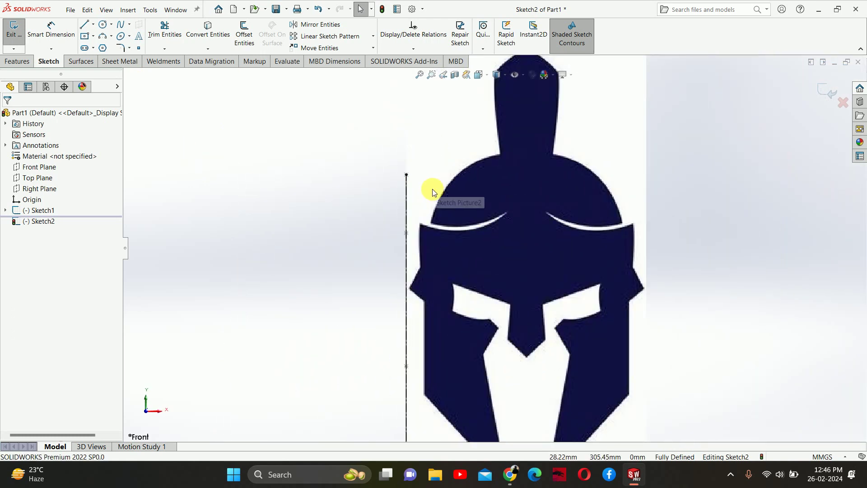
click(94, 25)
click(107, 45)
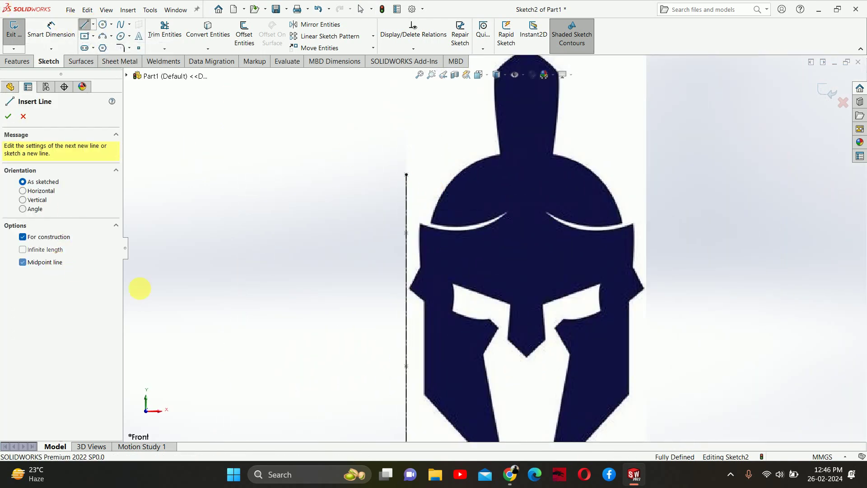
scroll(487, 239, down, 3)
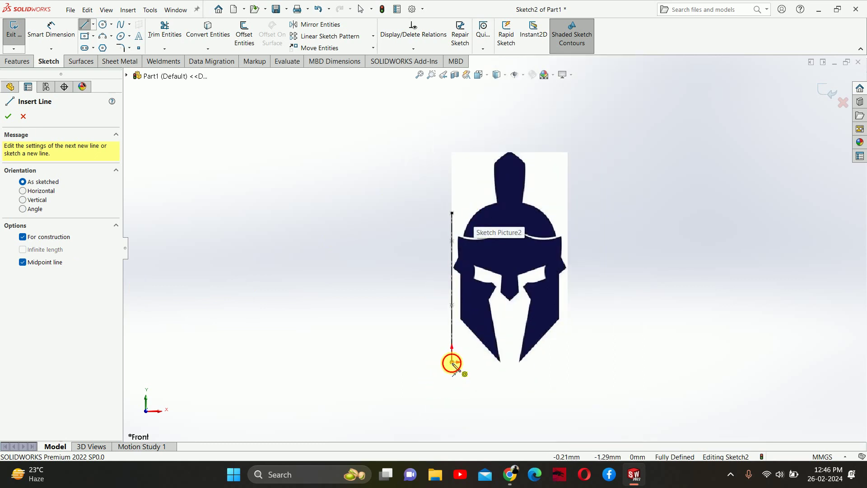
click(451, 361)
click(395, 362)
key(Escape)
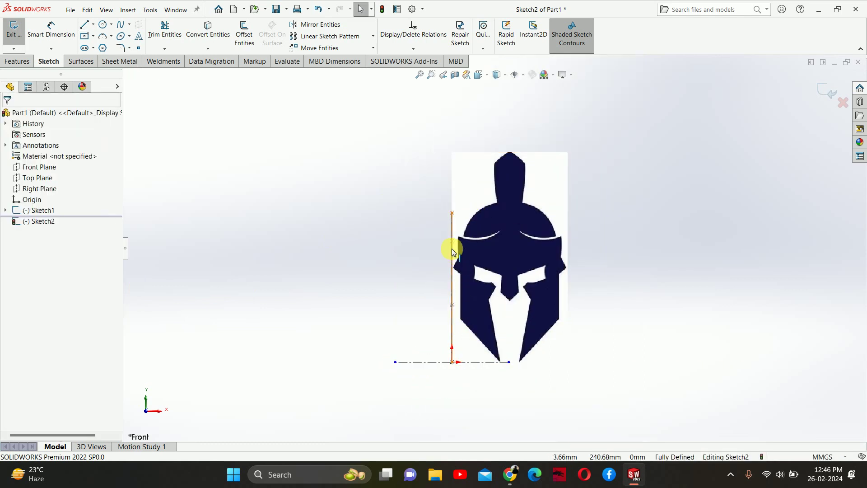
click(95, 25)
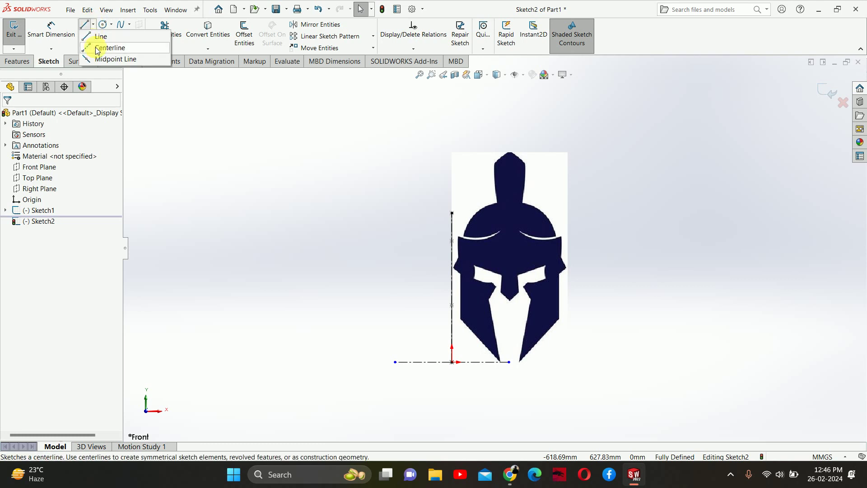
click(108, 45)
click(452, 213)
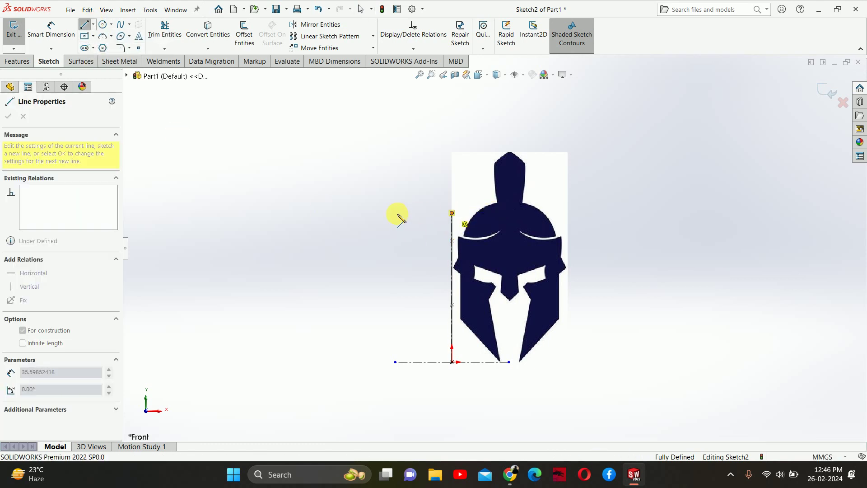
key(Escape)
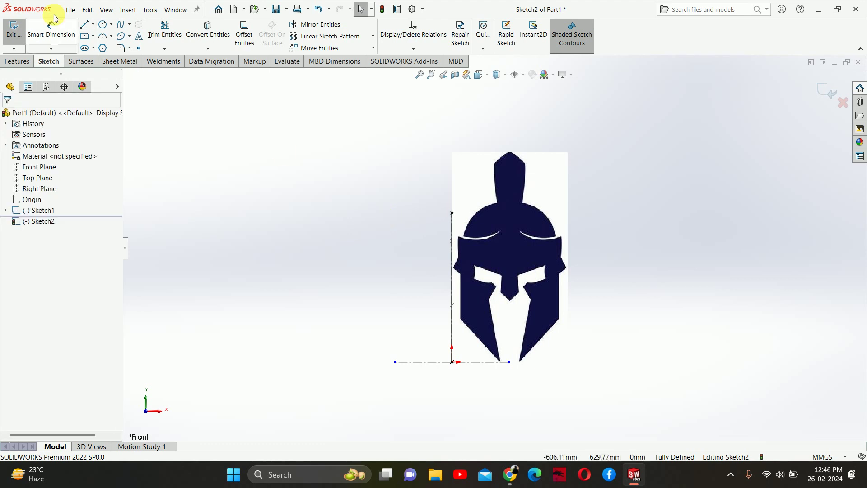
Sketch a horizontal centerline about 144 mm long from the vertical centerline's upper endpoint, on the side away from the picture.
click(93, 25)
click(107, 45)
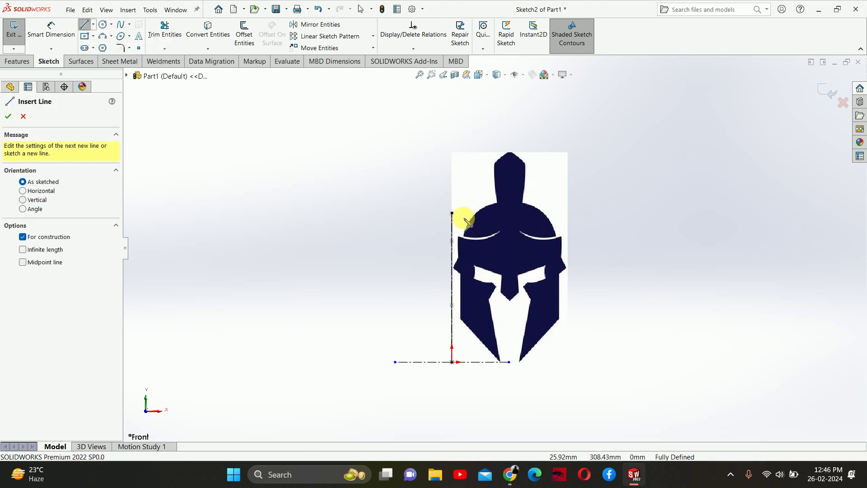
click(452, 213)
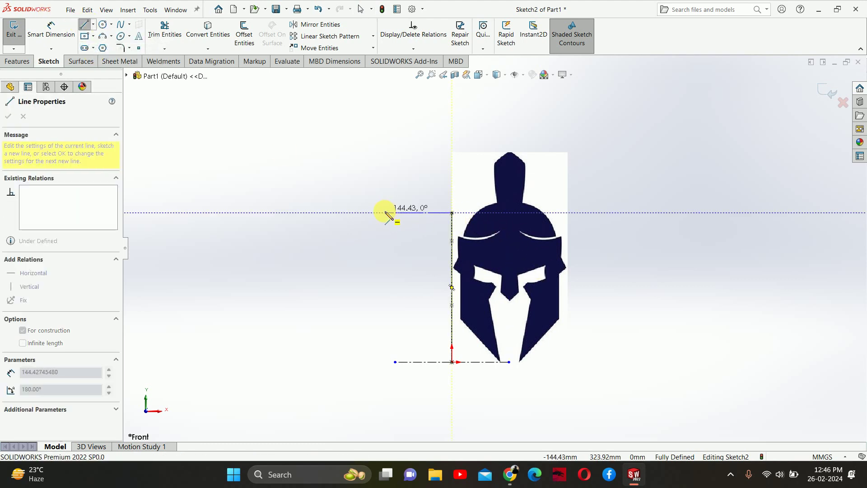
click(385, 212)
key(Escape)
Move the front-view sketch picture sideways so the helmet is centered on the vertical centerline with its base near the origin.
click(476, 281)
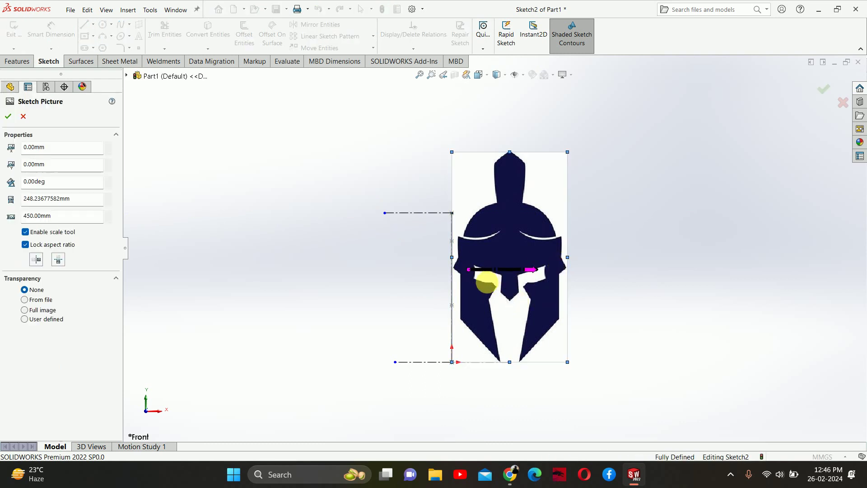
drag(507, 310, 456, 316)
scroll(457, 316, down, 4)
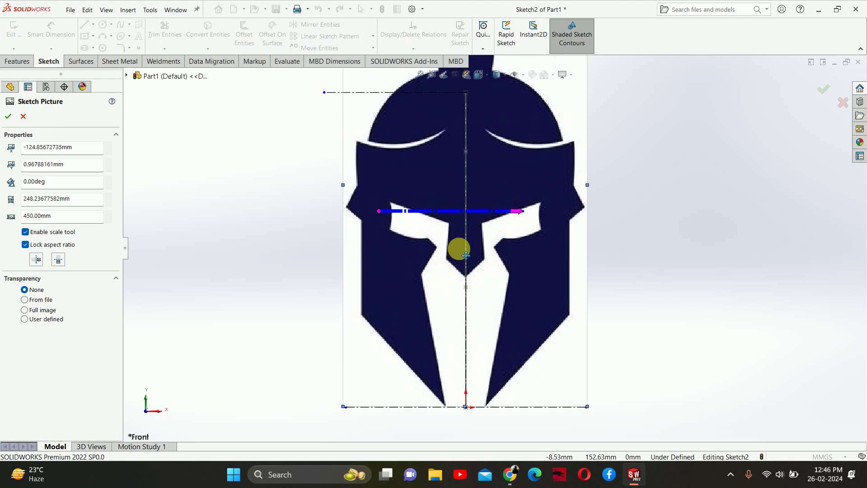
scroll(459, 248, up, 3)
scroll(484, 219, down, 2)
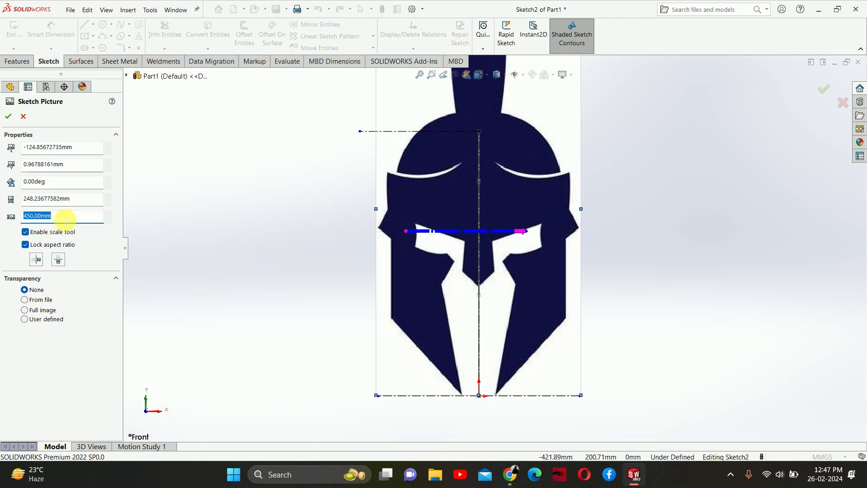
Resize the helmet picture to 420 mm high with locked aspect ratio and re-center it on the vertical centerline.
key(Return)
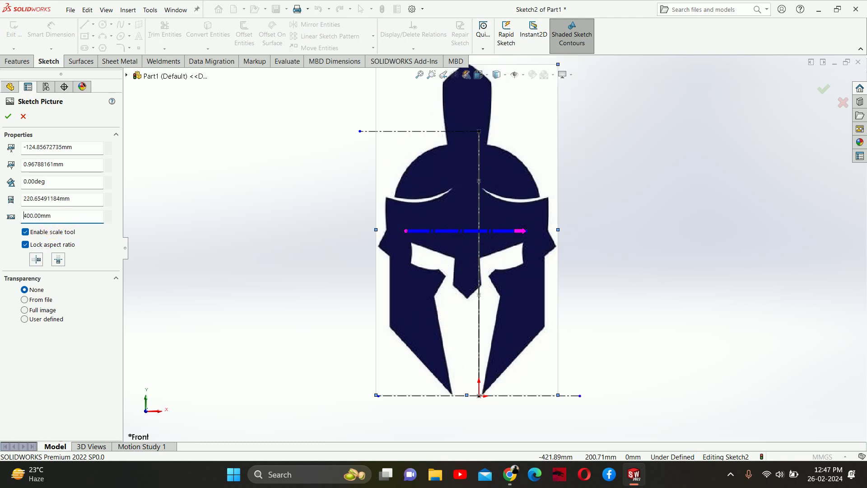
drag(415, 343, 434, 345)
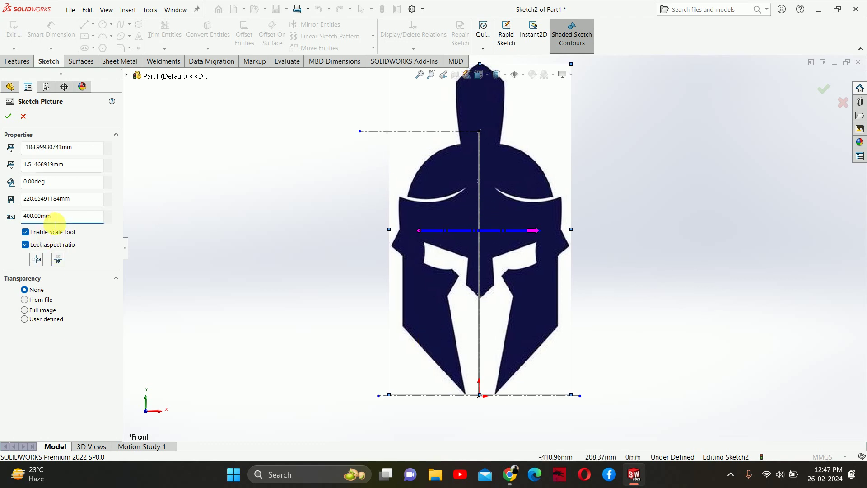
click(109, 213)
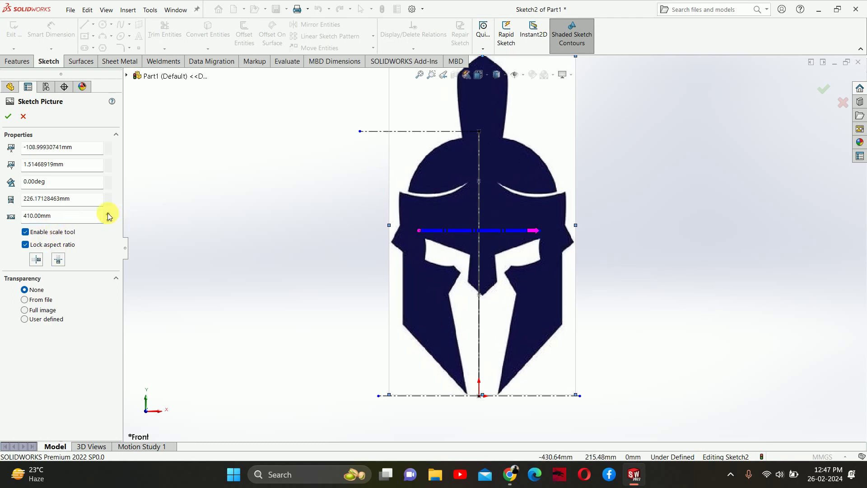
click(108, 213)
drag(418, 267, 424, 277)
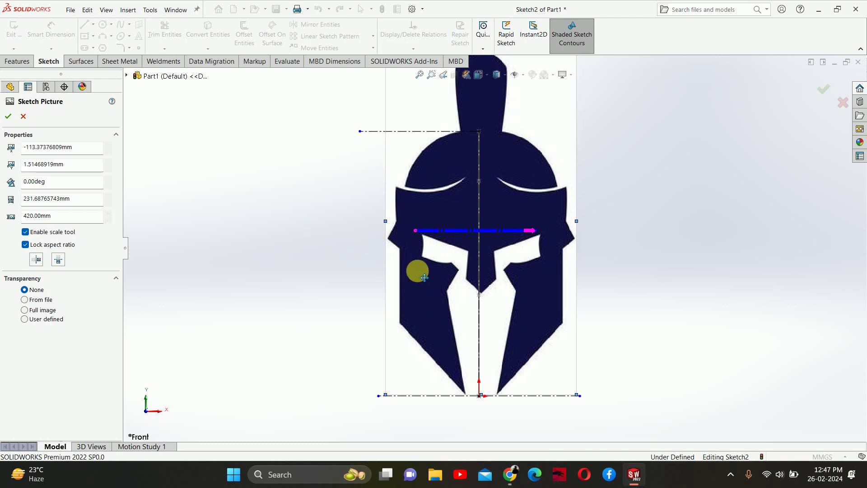
drag(425, 276, 421, 279)
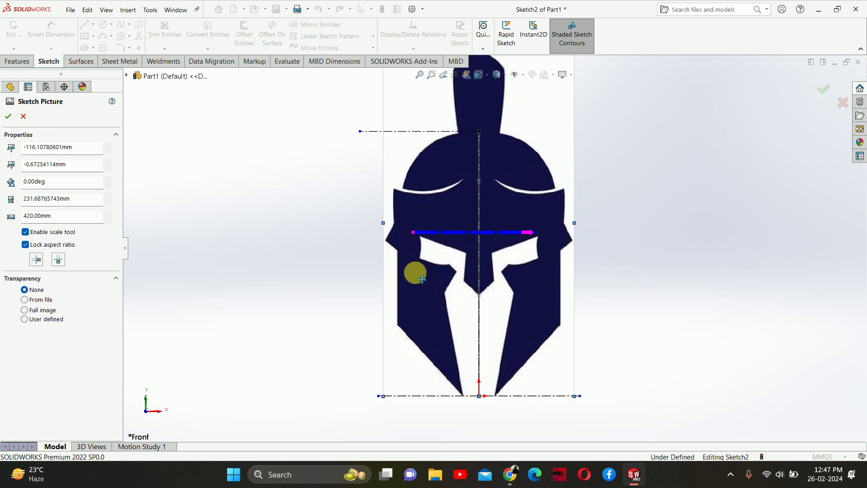
Set the picture's Y origin position to 0 mm and close its properties.
click(32, 164)
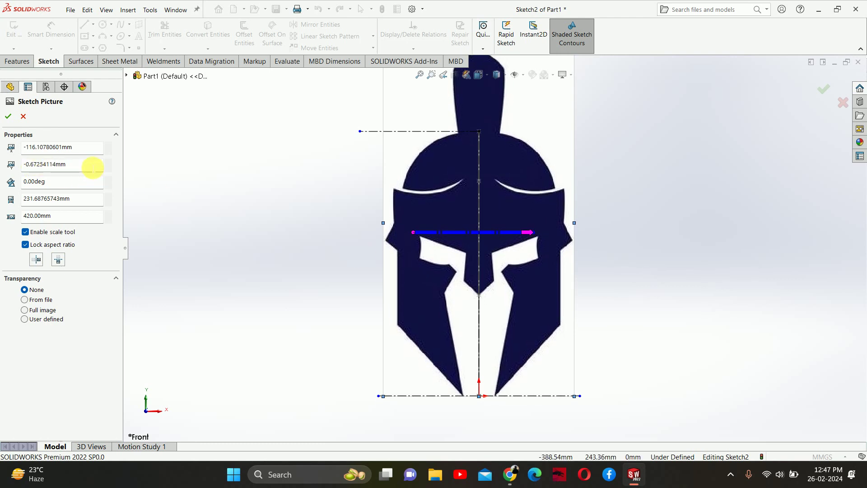
key(Return)
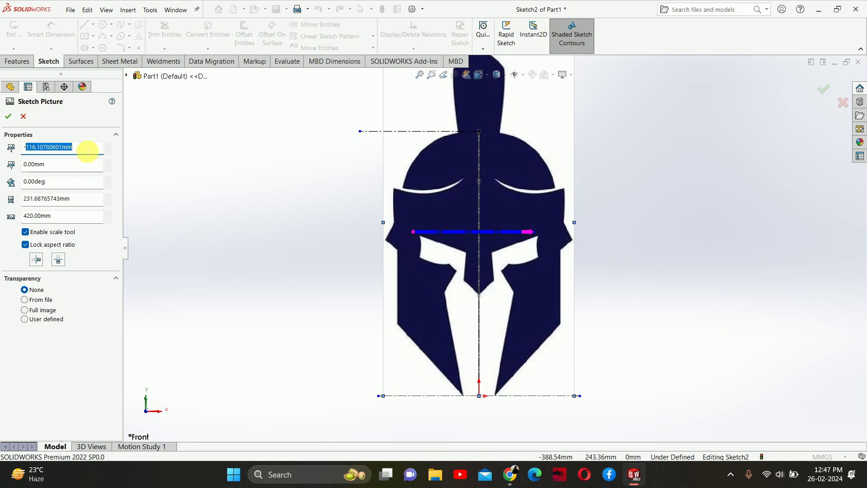
click(625, 252)
Dimension the horizontal construction line through the origin to 200 mm.
right_drag(648, 357, 632, 312)
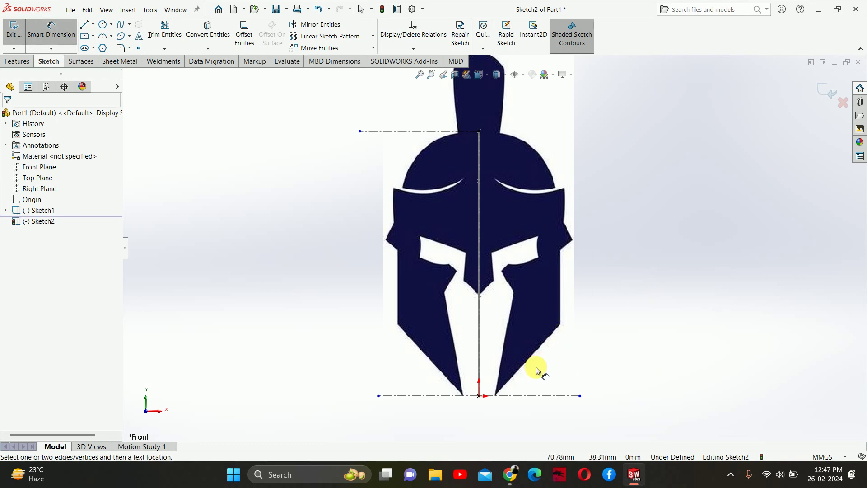
click(527, 393)
click(475, 418)
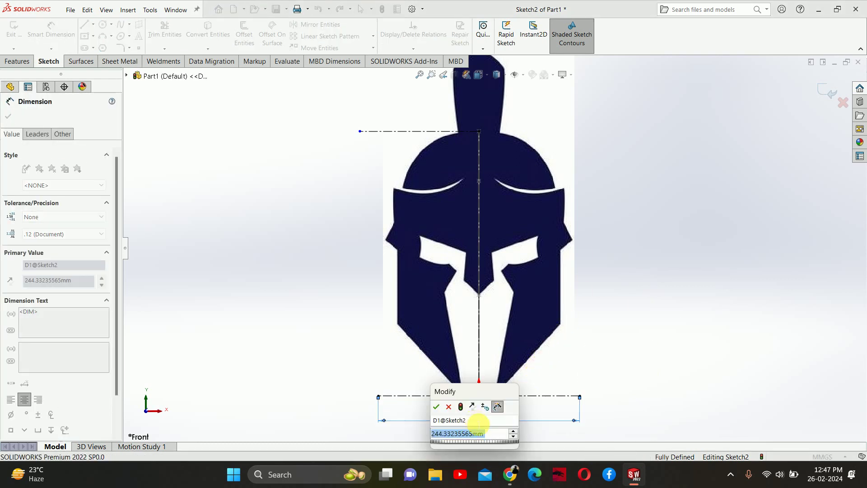
text(200)
key(Return)
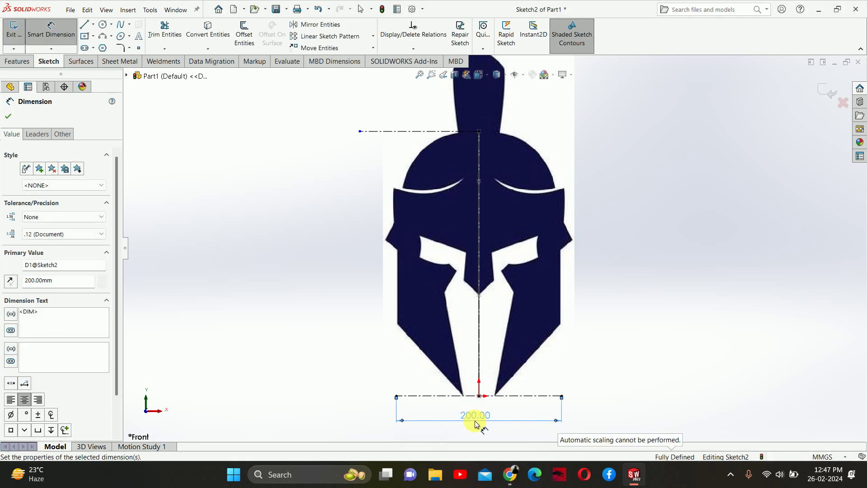
click(710, 295)
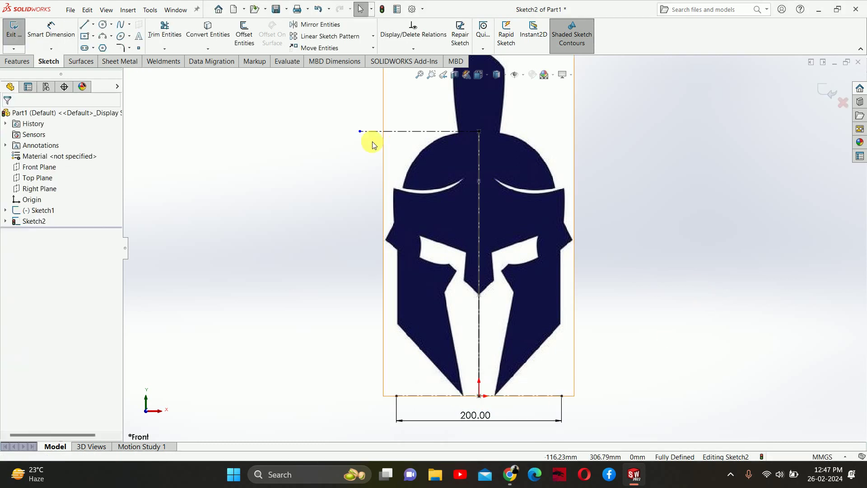
click(123, 27)
click(396, 396)
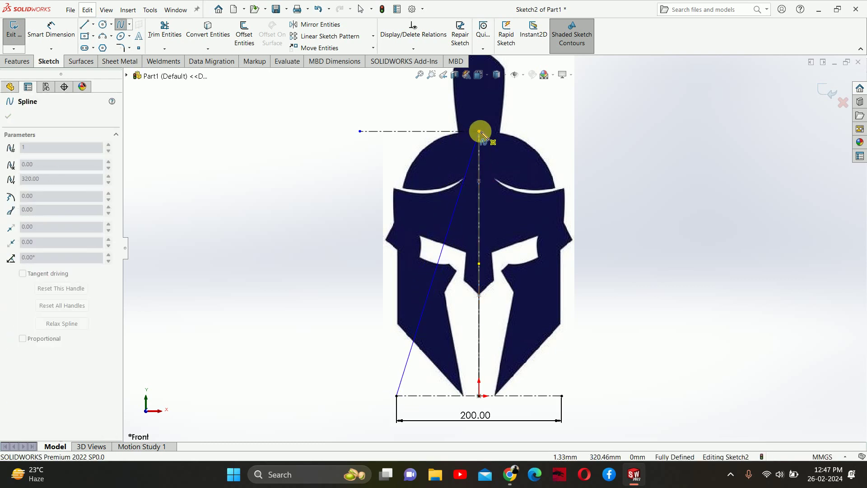
click(480, 131)
double_click(562, 396)
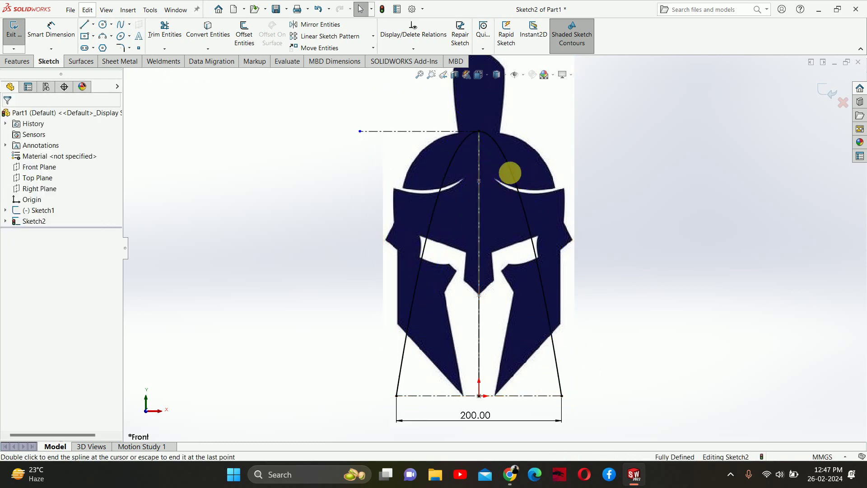
click(505, 171)
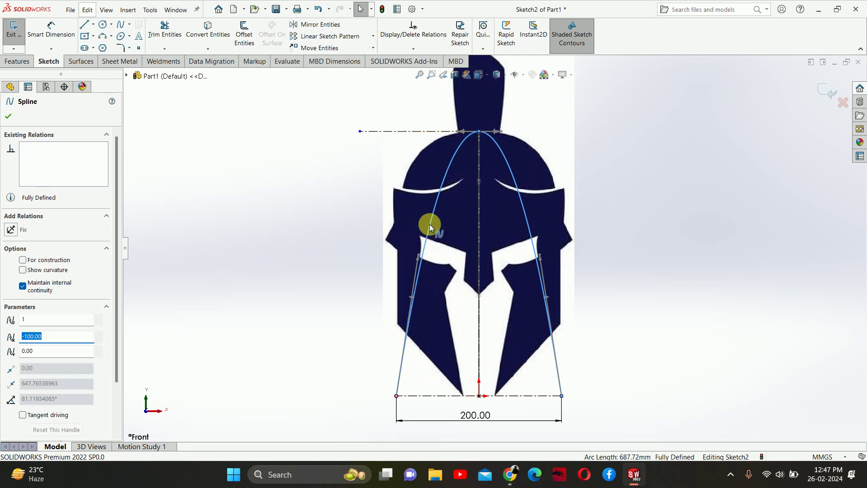
key(ctrl+z)
Place a sketch point about 91 mm left of the centerline and 226 mm above the base, and mirror it about the vertical centerline.
click(136, 48)
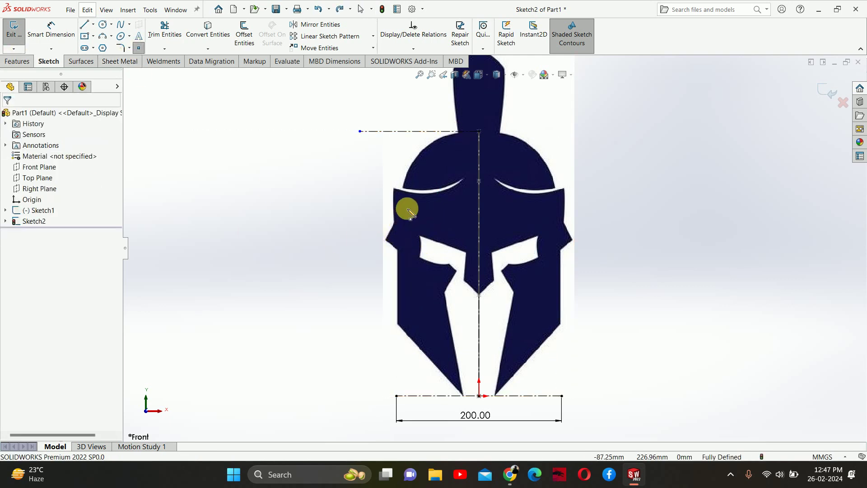
click(403, 208)
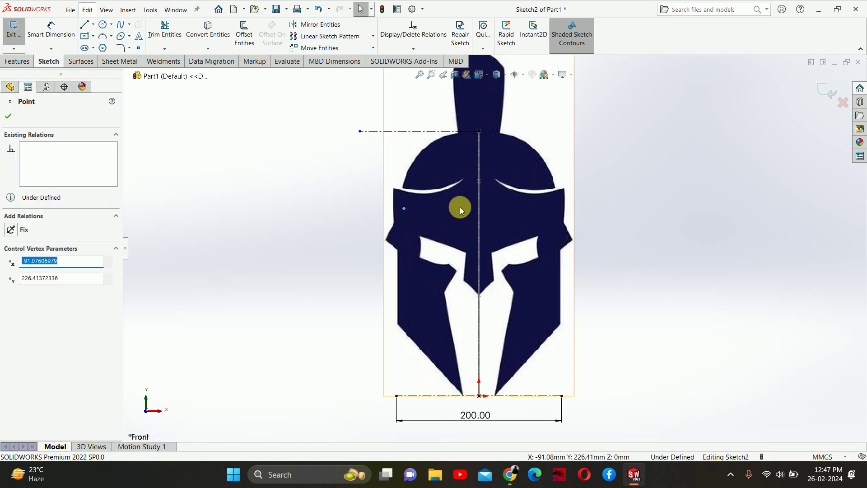
key(Escape)
ctrl+click(482, 196)
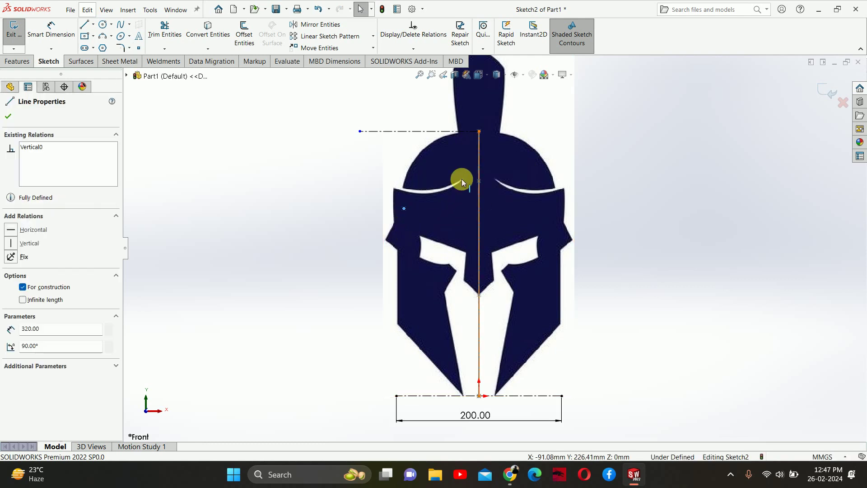
click(319, 27)
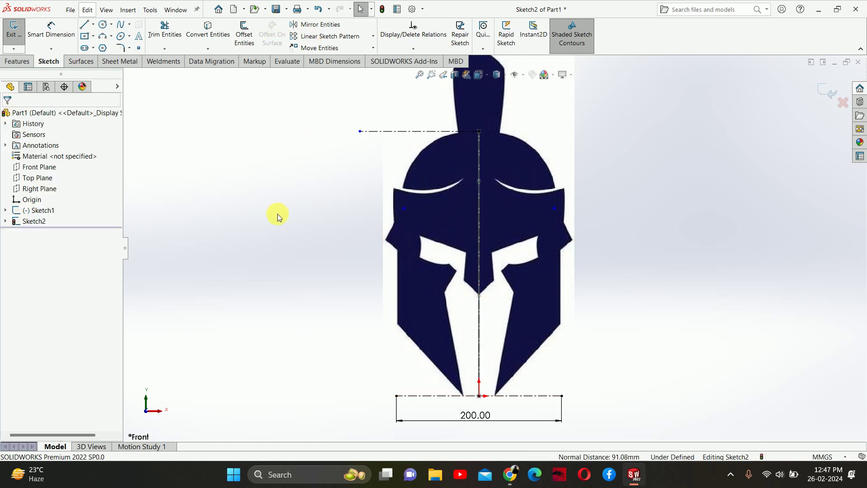
Sketch a five-point spline from one end of the base line through the side point, centerline top and mirrored point to the other end.
click(122, 25)
click(396, 396)
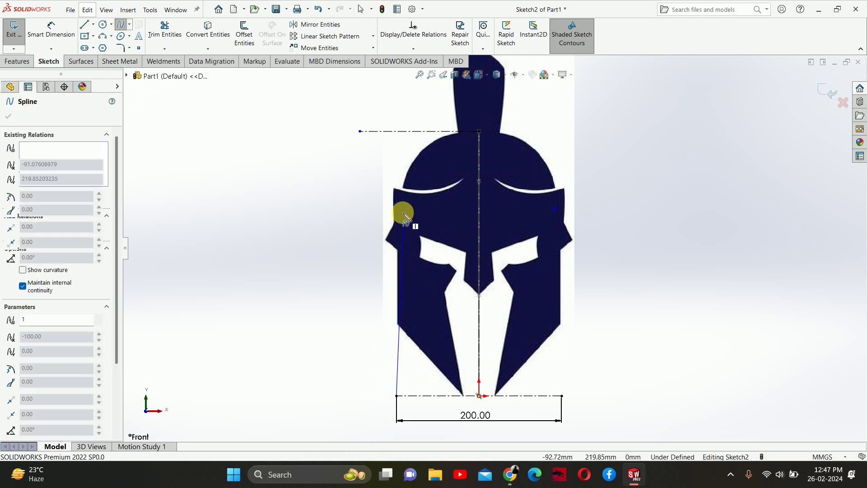
click(403, 209)
click(479, 131)
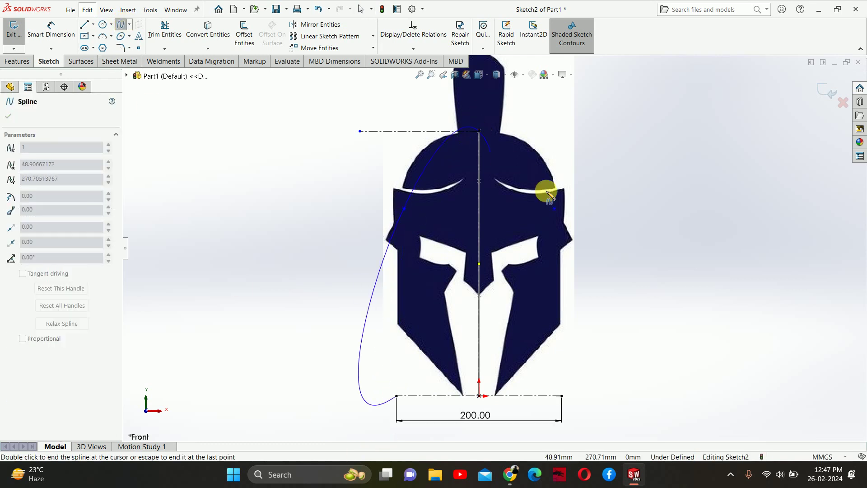
click(555, 209)
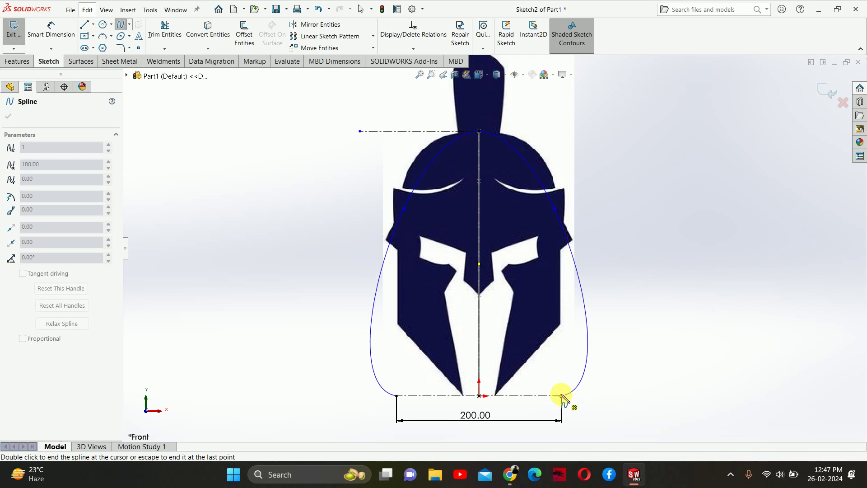
click(561, 396)
double_click(561, 395)
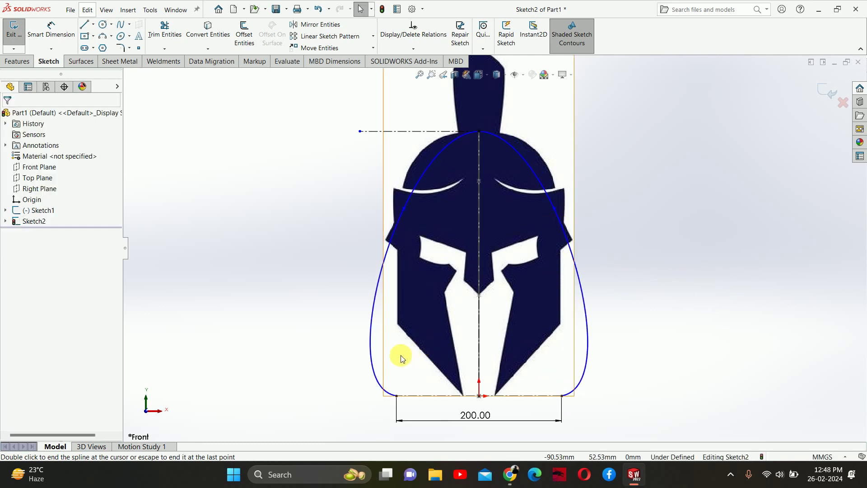
Swing the tangent handles at both lower spline ends steeply upward and slightly inward so the sides follow the helmet outline.
click(376, 380)
drag(363, 392, 407, 338)
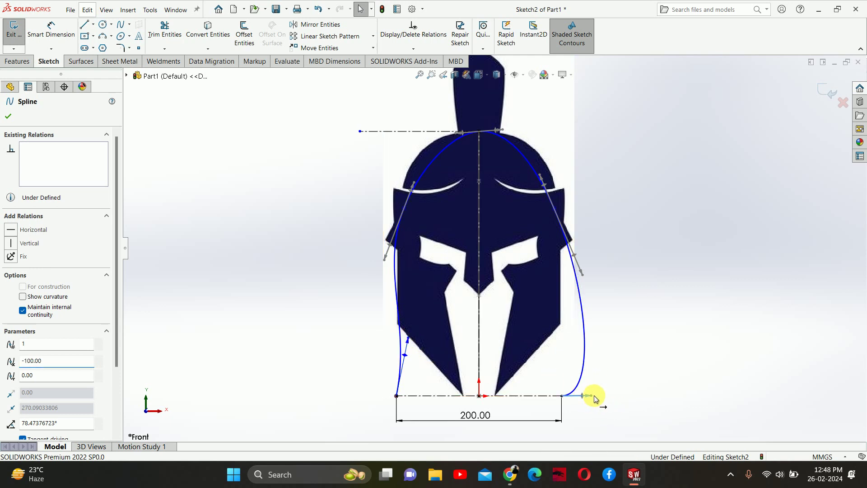
drag(594, 398, 545, 346)
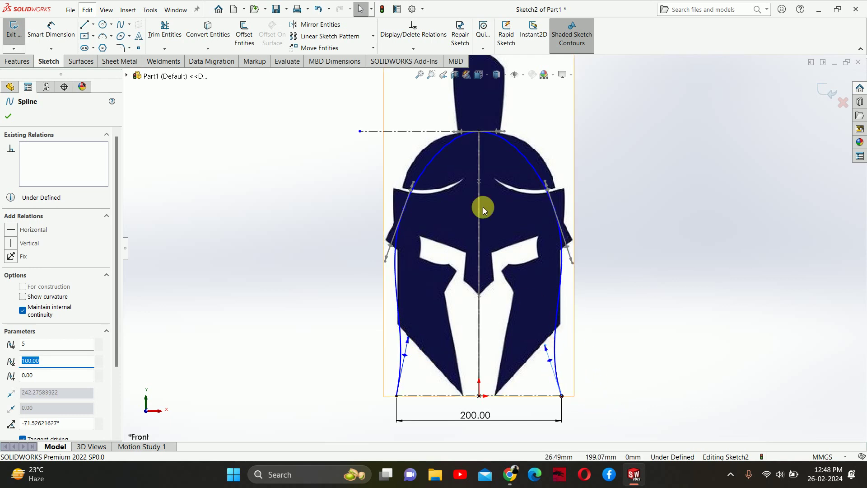
Add a Horizontal relation to the spline's tangent handle at the top of the vertical centerline.
click(455, 131)
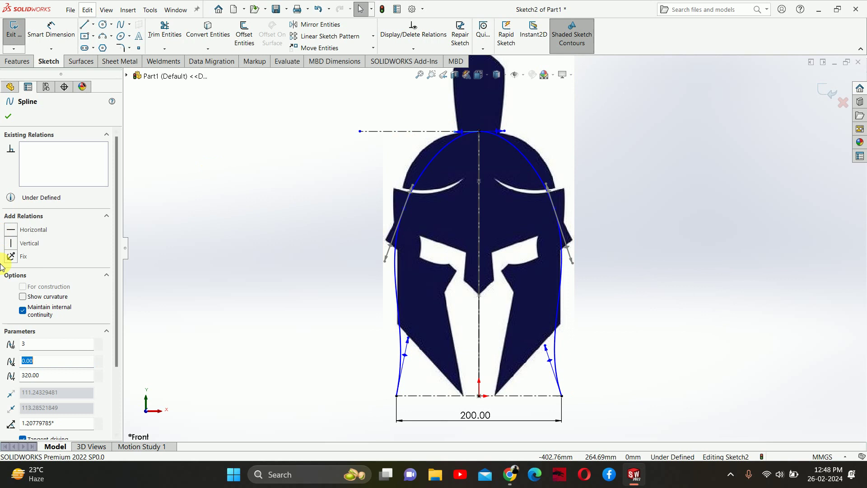
click(12, 230)
click(296, 203)
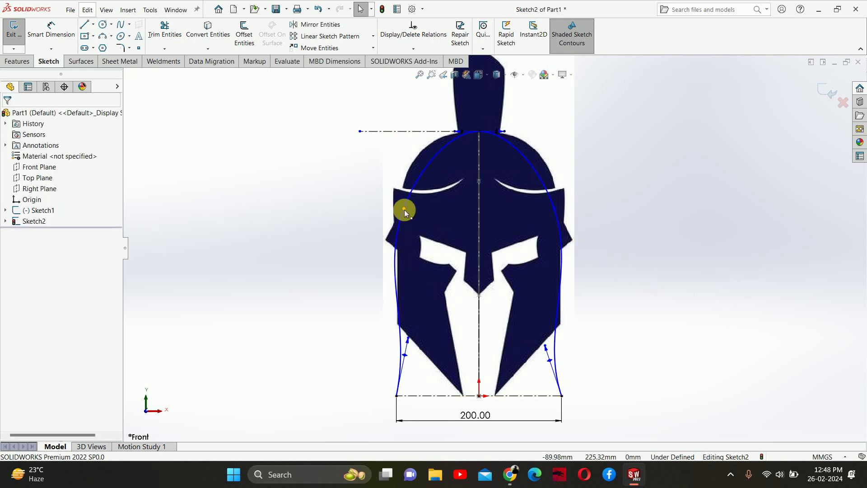
Raise the side spline points to fit the dome, the left one to about X -86, Y 272 mm, and readjust the lower-left tangent handle.
drag(405, 210, 406, 179)
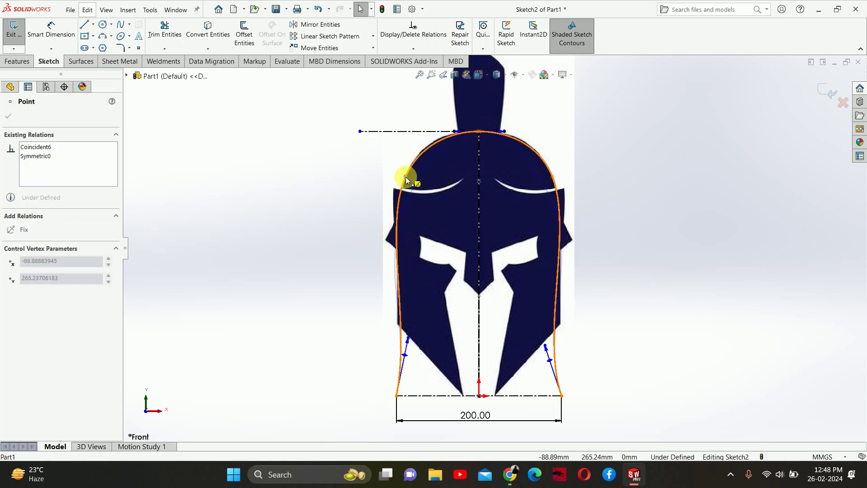
click(406, 354)
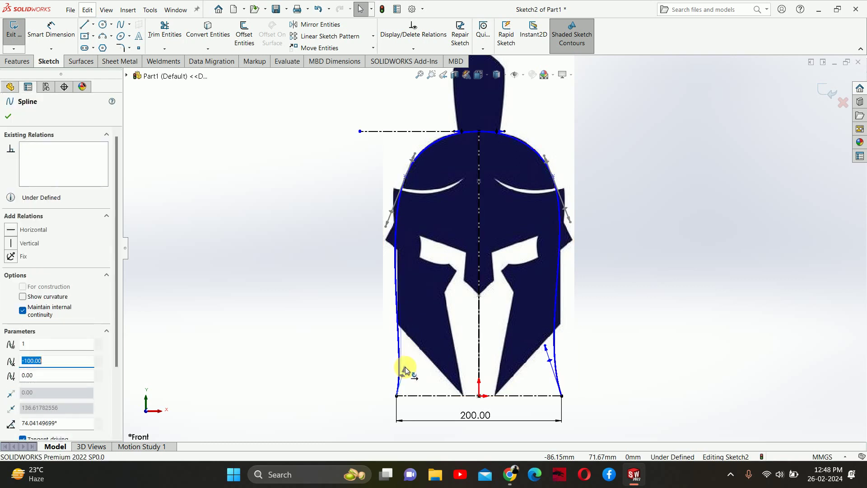
drag(405, 370, 412, 344)
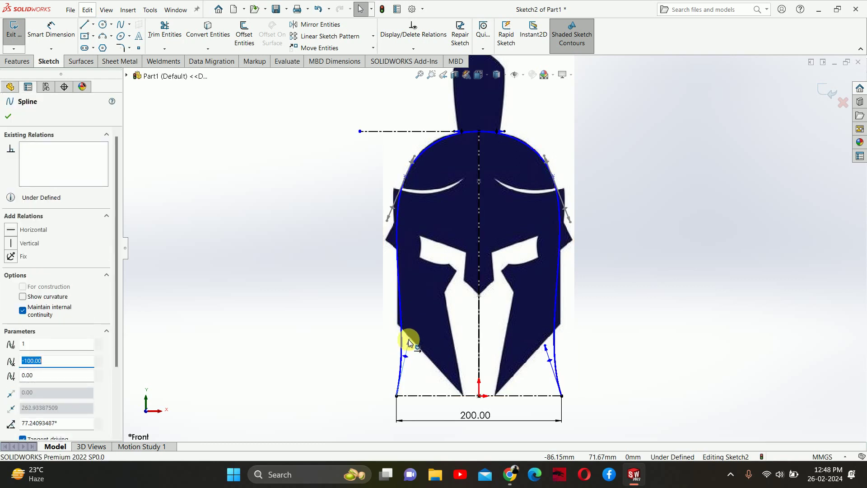
click(404, 175)
mouse_move(404, 175)
mouse_down()
mouse_move(398, 165)
mouse_move(412, 169)
mouse_move(404, 176)
mouse_up()
click(636, 207)
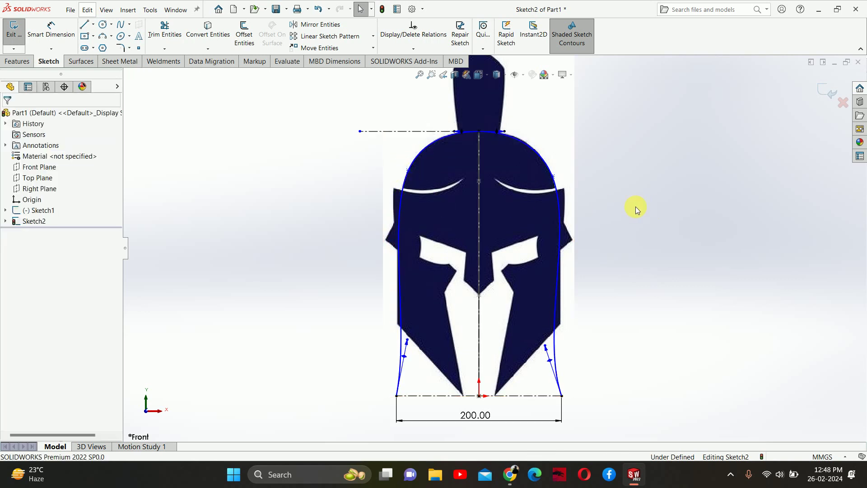
Make the two side spline points symmetric about the vertical centerline.
click(408, 170)
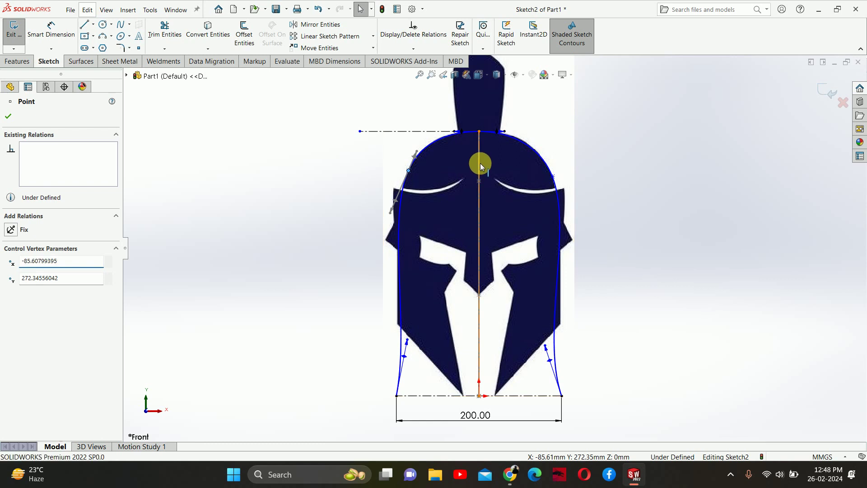
ctrl+click(479, 164)
ctrl+click(550, 175)
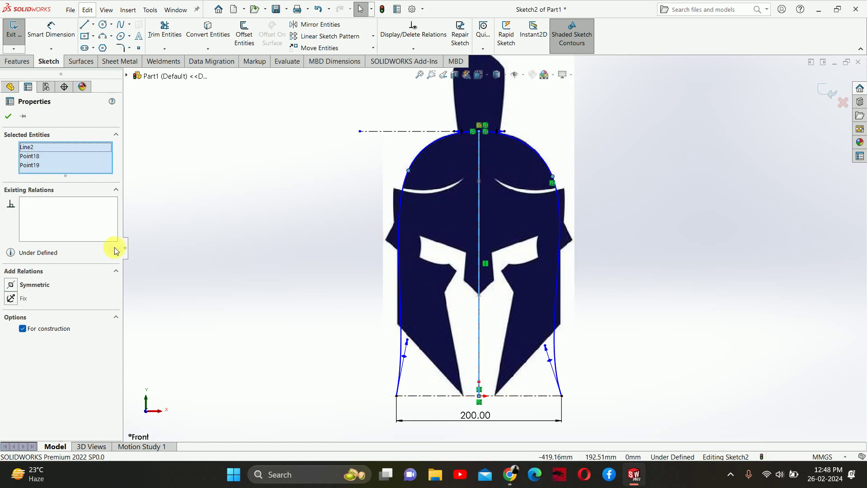
click(42, 281)
click(231, 257)
Dimension the side spline point to the centerline as a doubled distance of 180 mm, placed above the dome.
right_drag(726, 268, 722, 240)
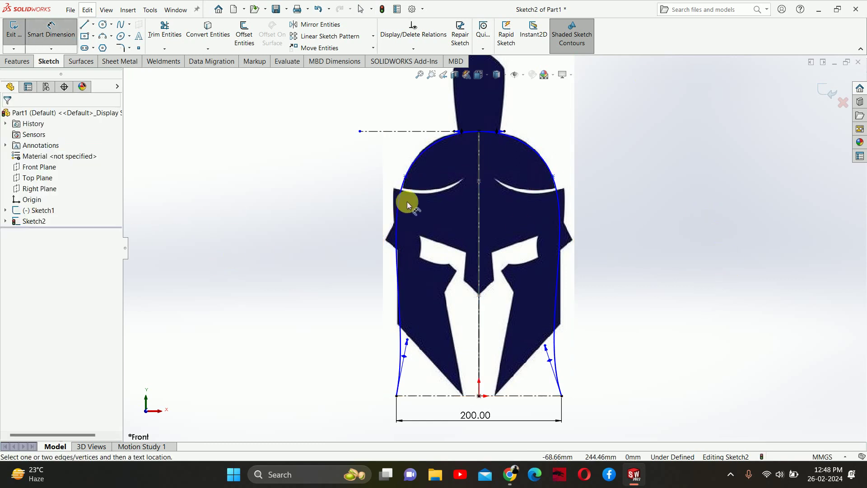
click(405, 176)
click(481, 174)
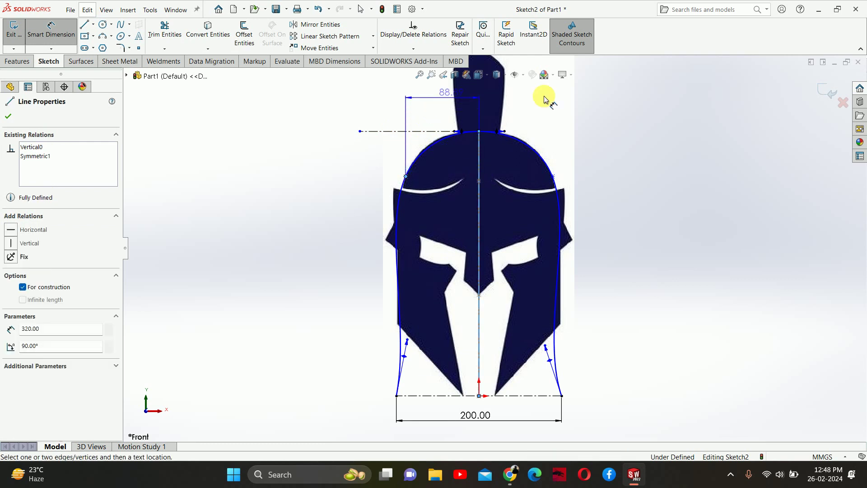
click(525, 99)
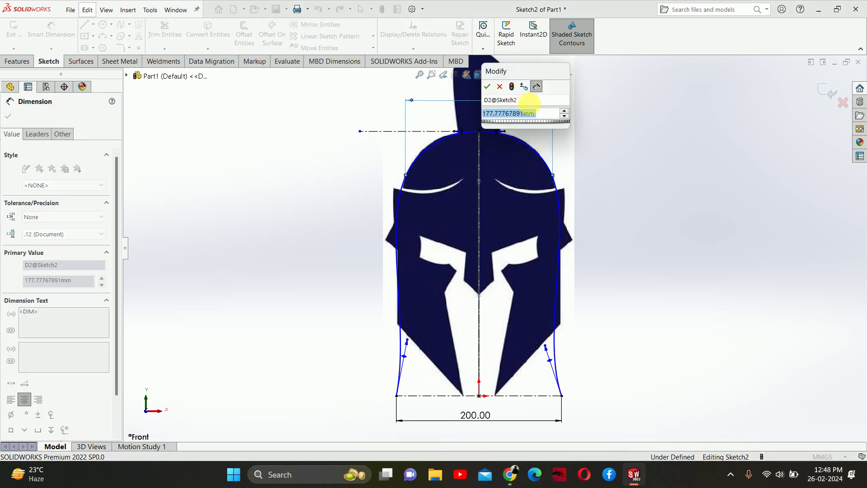
text(180)
key(Return)
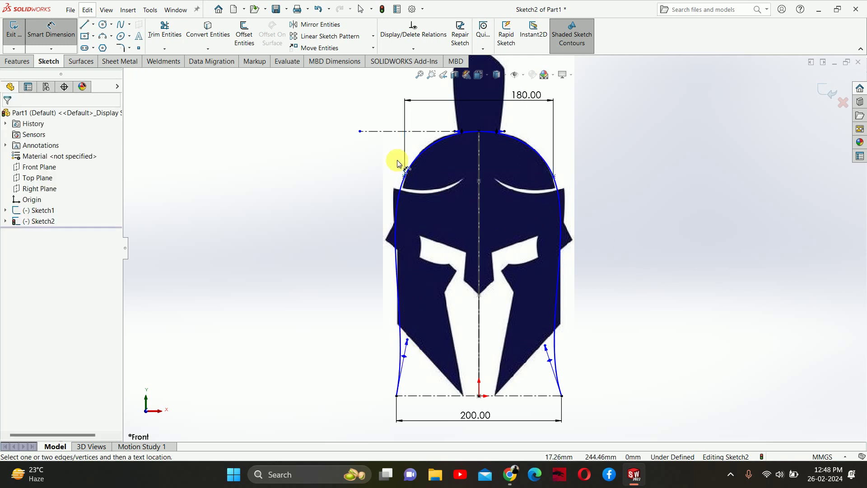
Dimension the left side spline point 50 mm below the horizontal construction line at the dome's top.
click(387, 131)
click(405, 176)
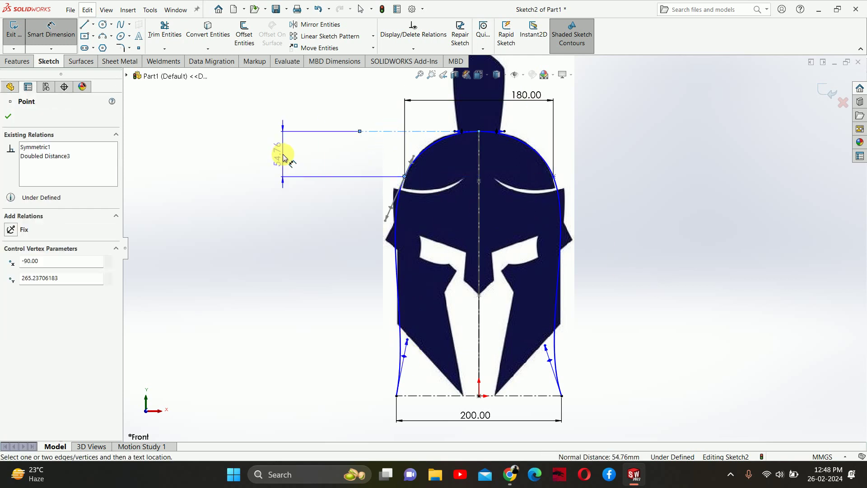
click(291, 161)
text(50)
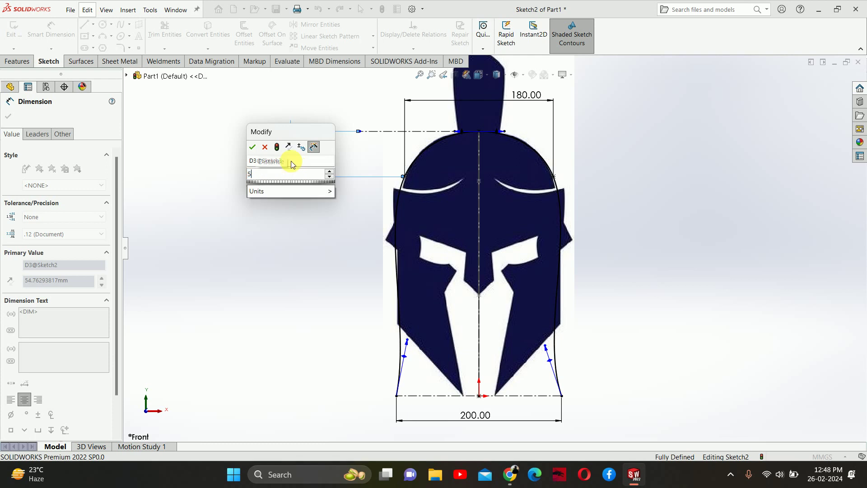
key(Return)
key(Escape)
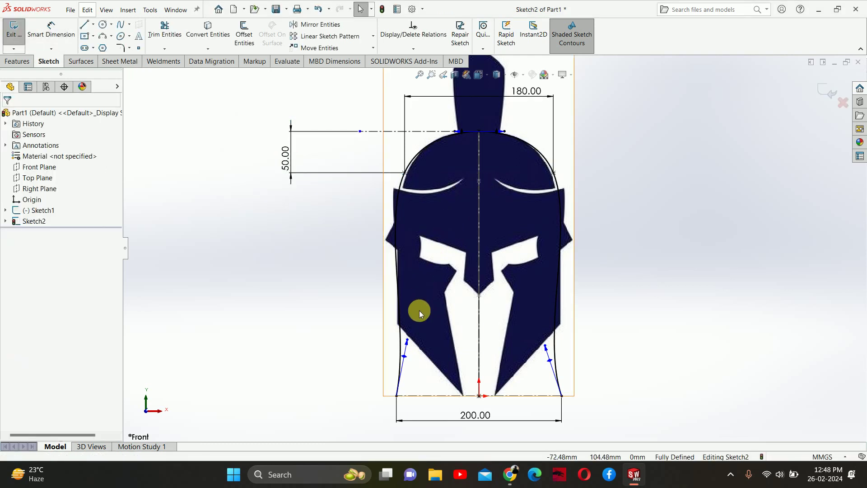
Readjust the tangent handles at the lower spline ends to about 80° on the left and -75° on the right, and finish the sketch.
click(407, 344)
mouse_move(407, 344)
mouse_down()
mouse_move(405, 358)
mouse_move(409, 333)
mouse_up()
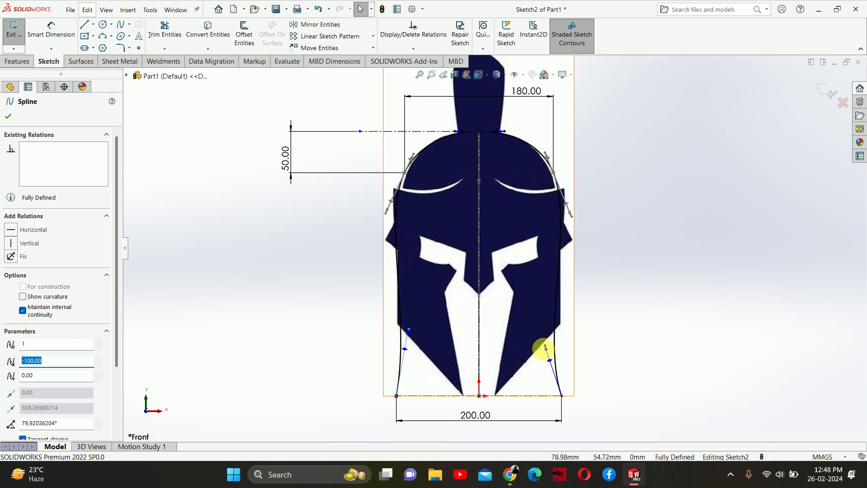
click(545, 348)
drag(546, 348, 550, 349)
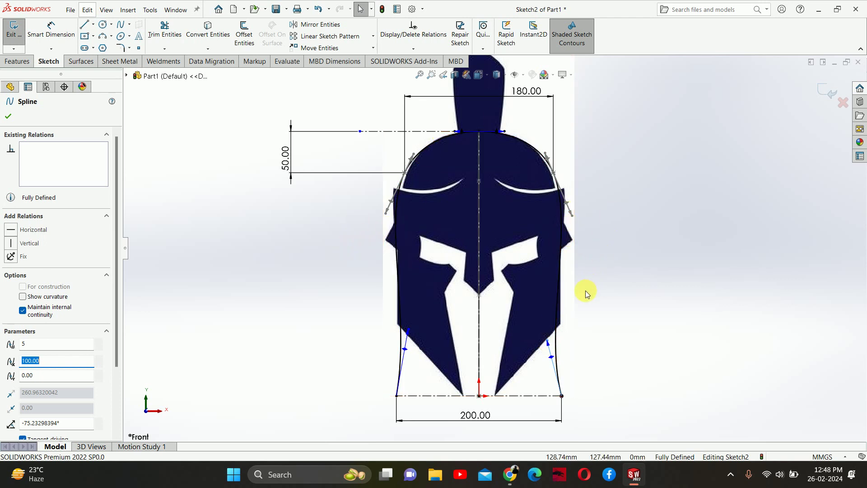
click(828, 90)
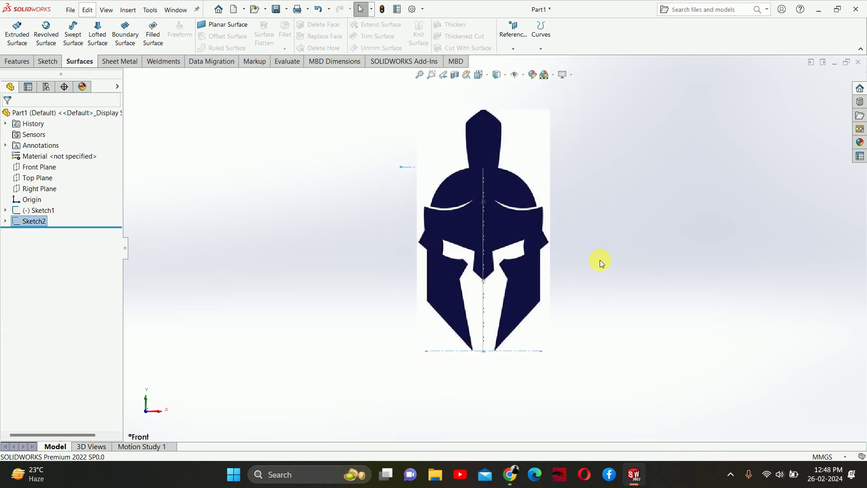
Edit the front-view Sketch2, set its reference picture's full-image transparency to 0.60, and finish the sketch.
mouse_move(600, 257)
middle_down()
mouse_move(495, 300)
mouse_move(535, 305)
middle_up()
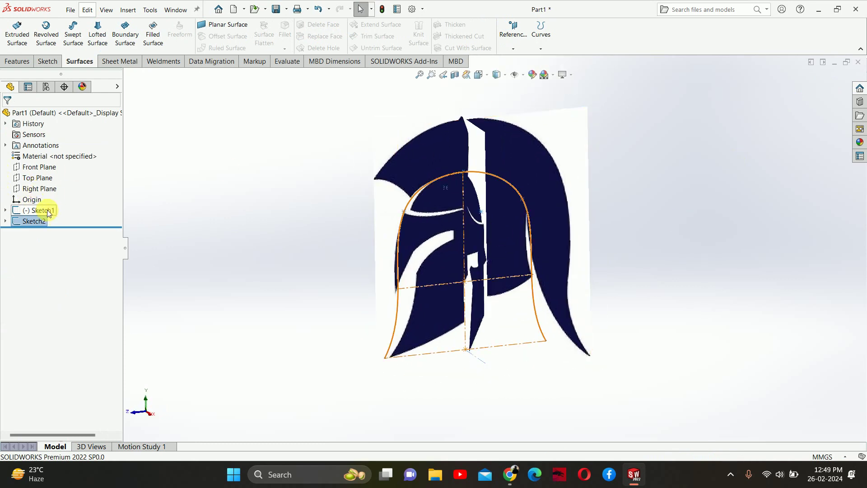
right_click(38, 222)
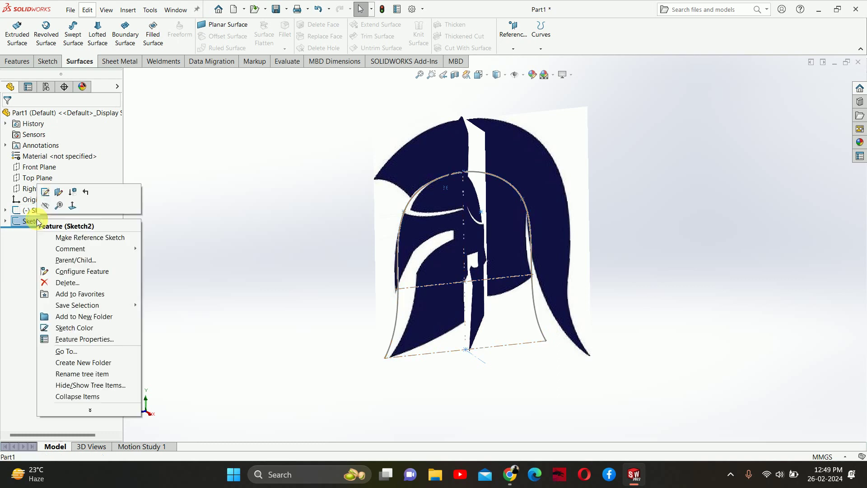
click(42, 192)
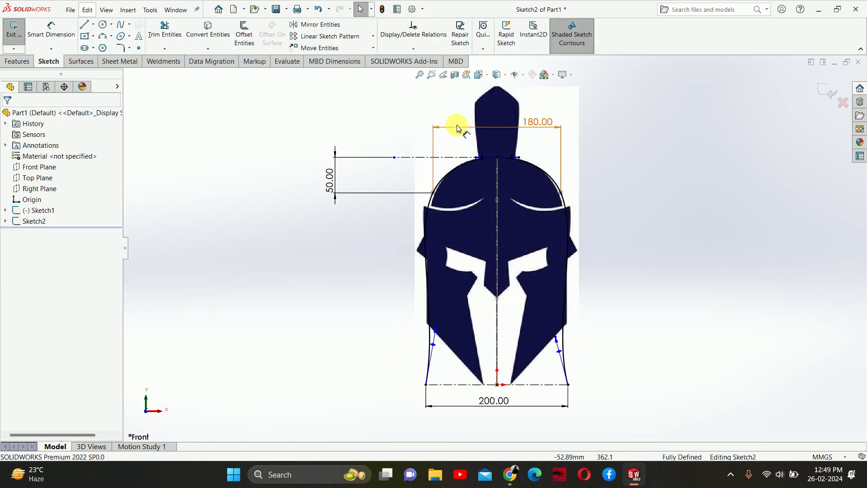
click(449, 105)
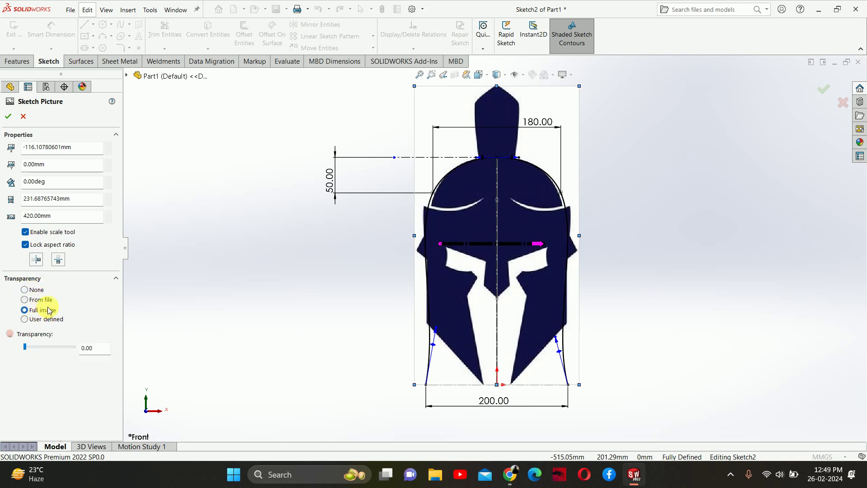
drag(52, 357, 58, 356)
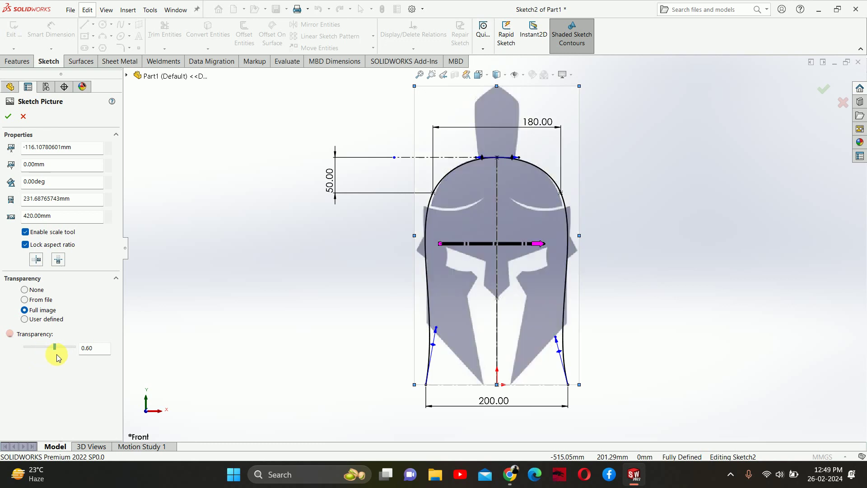
click(822, 92)
middle_drag(691, 188, 654, 215)
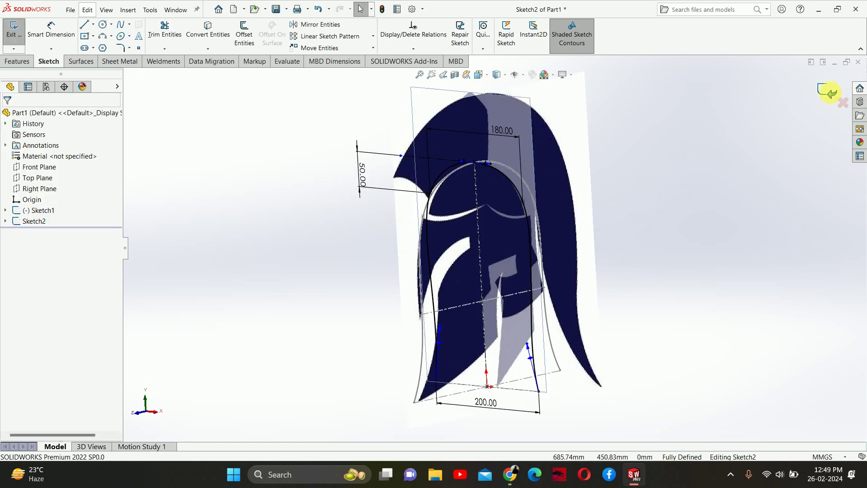
click(829, 92)
Edit the side-view Sketch1, set its reference picture's full-image transparency to 0.56, and finish the sketch.
click(20, 211)
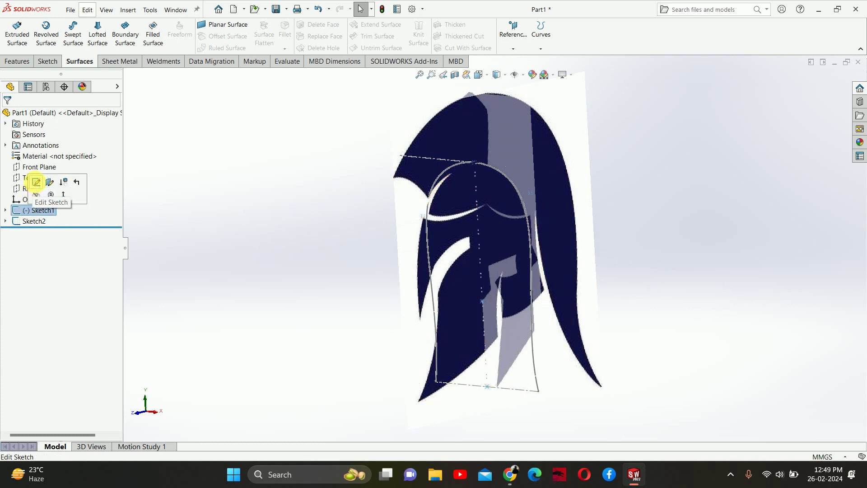
click(34, 185)
click(442, 124)
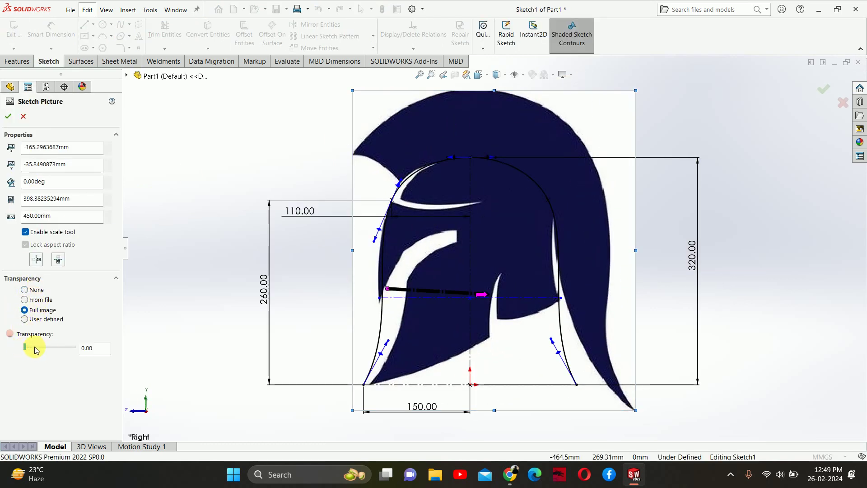
drag(54, 352, 53, 352)
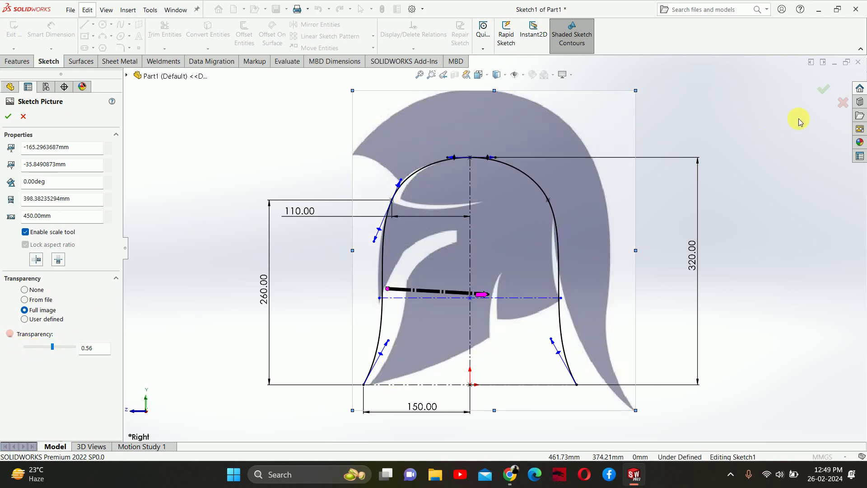
click(822, 89)
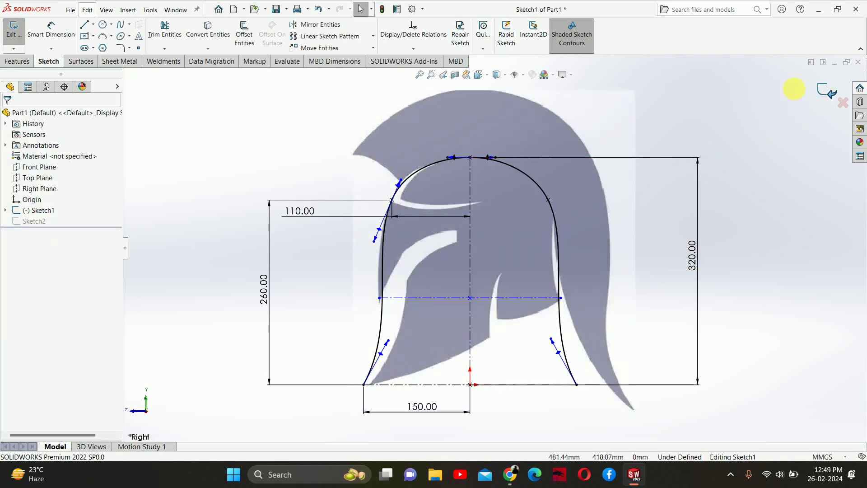
click(821, 89)
mouse_move(767, 118)
middle_down()
mouse_move(626, 194)
mouse_move(664, 217)
mouse_move(595, 246)
mouse_move(618, 251)
mouse_move(606, 288)
middle_up()
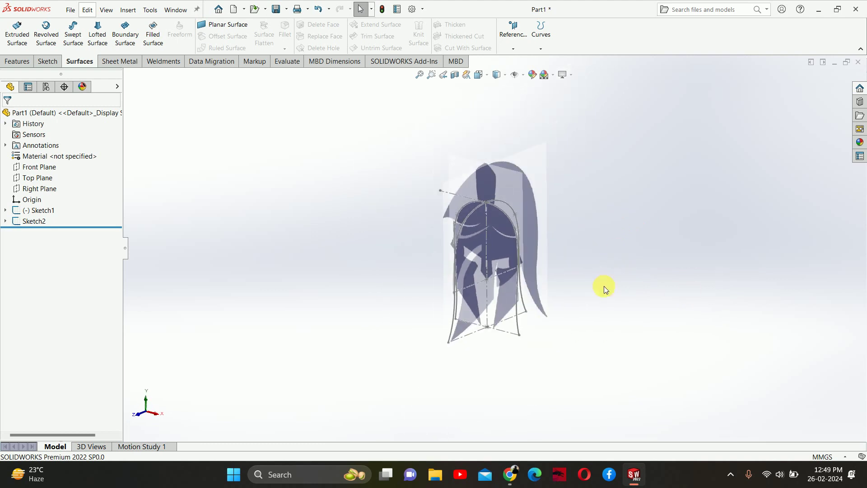
Start a sketch on the Top Plane and draw an ellipse centered near the origin, with radii about 96 mm and 56 mm.
click(32, 184)
click(43, 170)
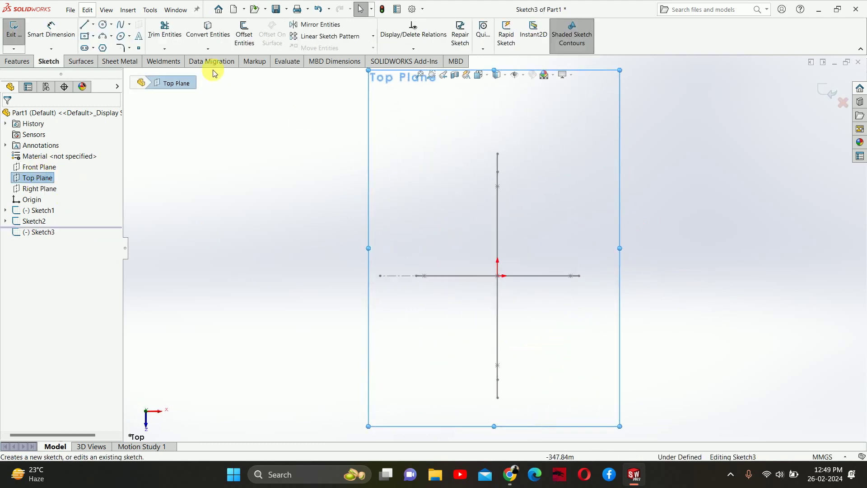
click(124, 37)
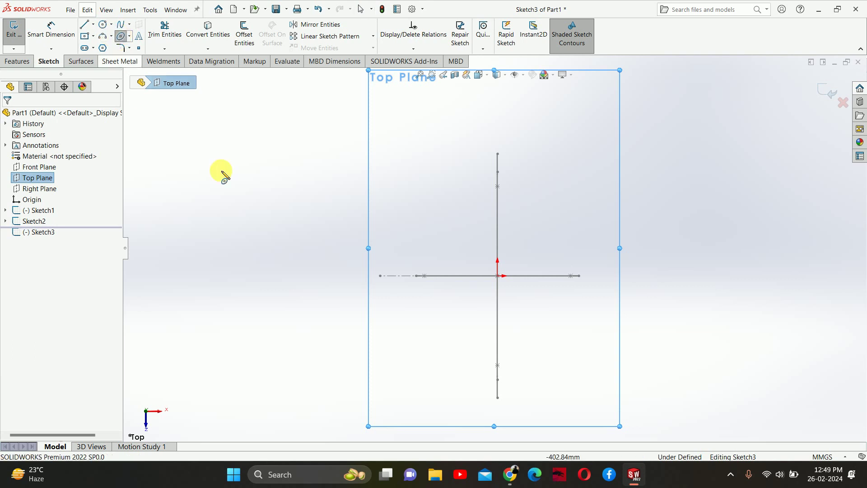
click(497, 275)
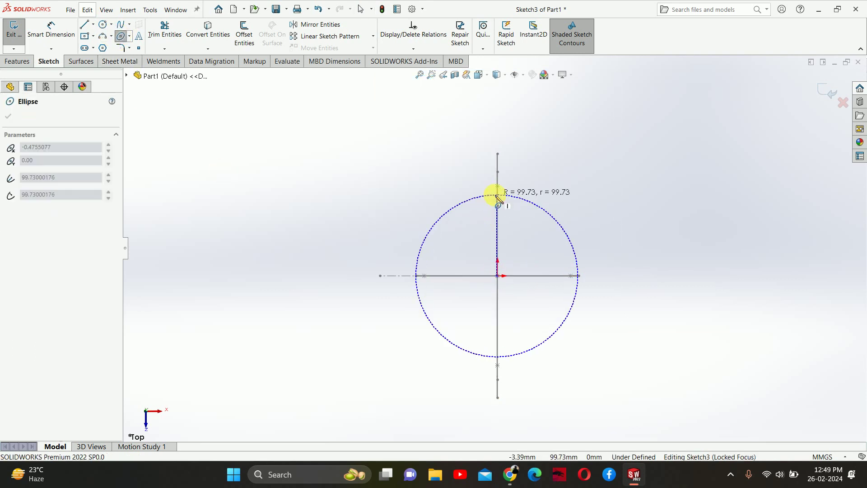
click(497, 197)
click(548, 298)
key(Escape)
Add a Pierce relation between the ellipse's rear major-axis point and the side-view profile spline of Sketch1.
middle_drag(548, 298, 605, 316)
click(605, 310)
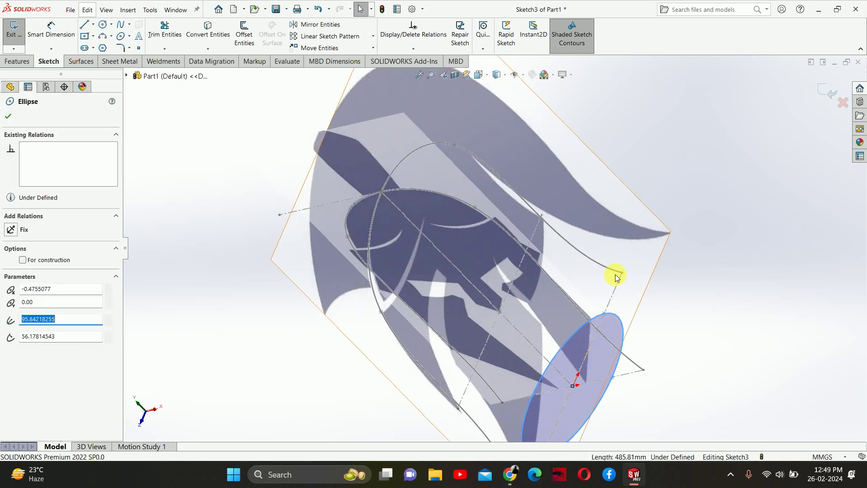
click(605, 315)
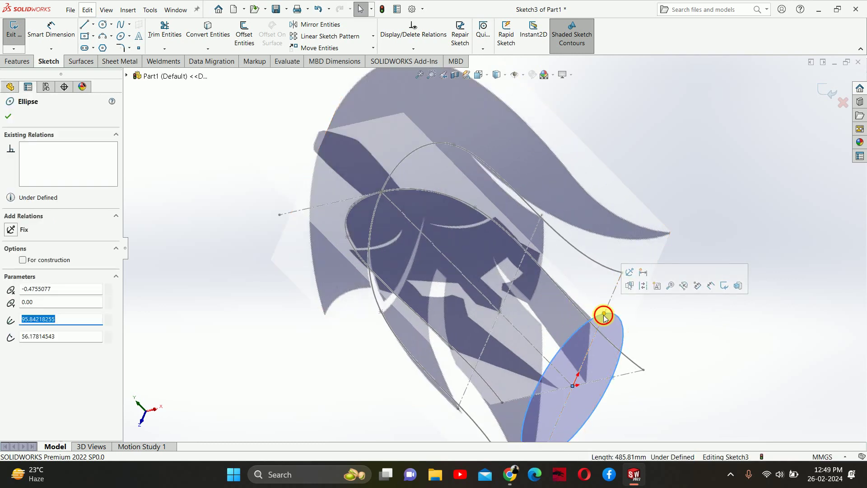
ctrl+click(610, 273)
click(662, 230)
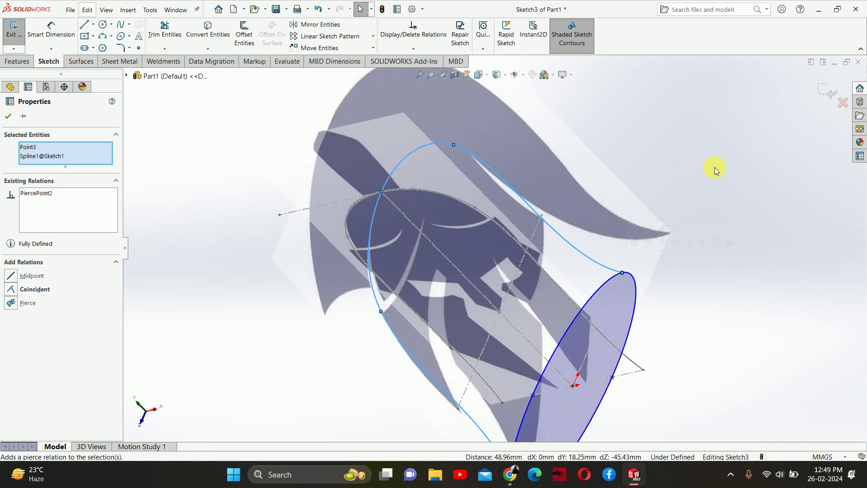
click(713, 168)
Try to make the ellipse's left minor-axis point coincident with the lower end of the front-view spline, then undo the relation.
scroll(697, 288, up, 3)
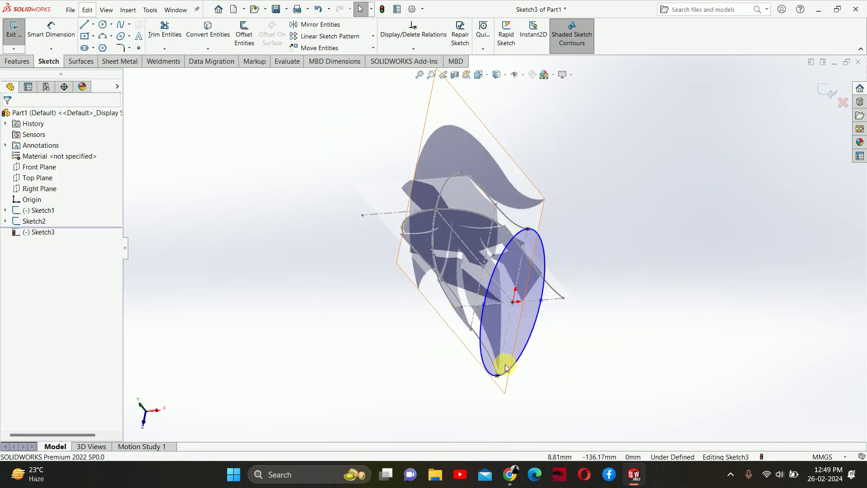
middle_drag(501, 377, 438, 311)
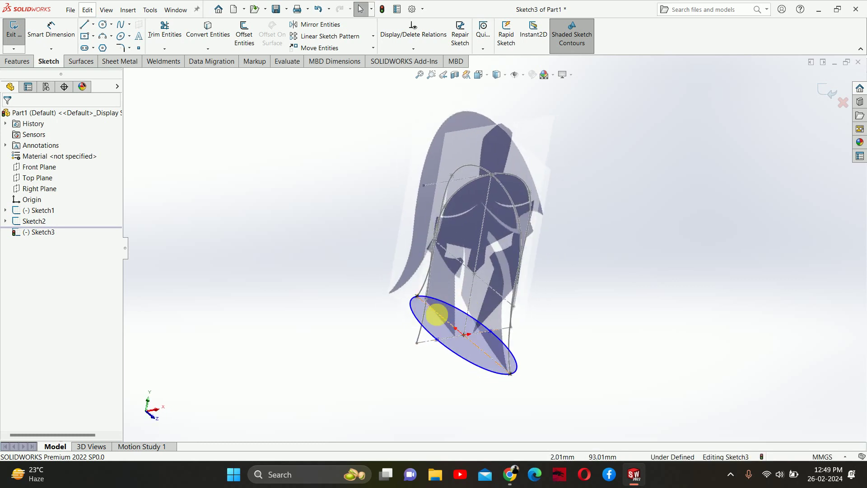
click(438, 339)
ctrl+click(417, 342)
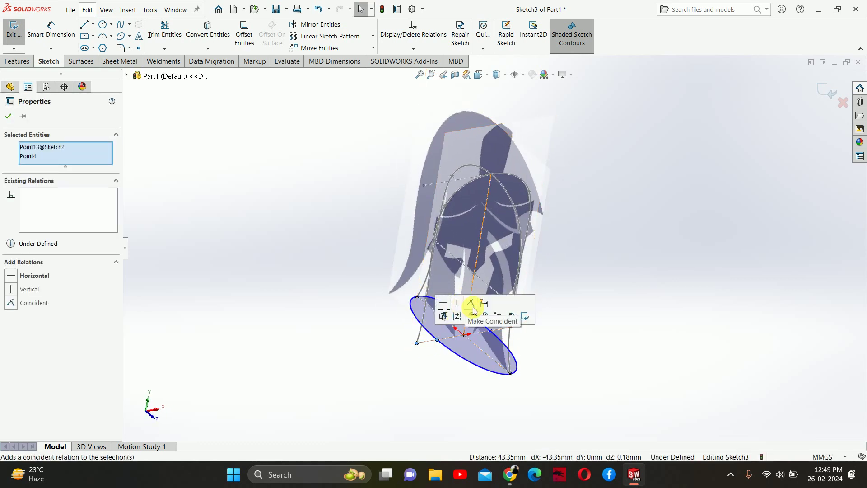
click(472, 299)
key(ctrl+z)
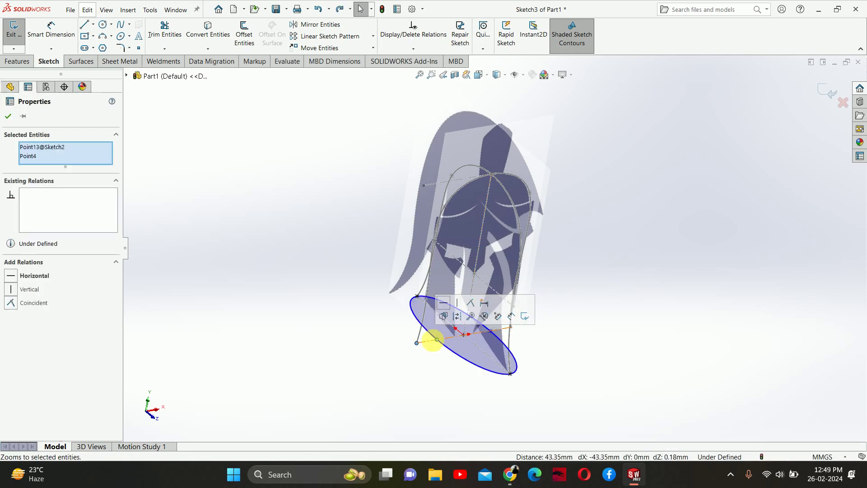
Try to add a Pierce relation between the ellipse's left minor-axis point and the front-view spline of Sketch2.
key(Escape)
click(436, 339)
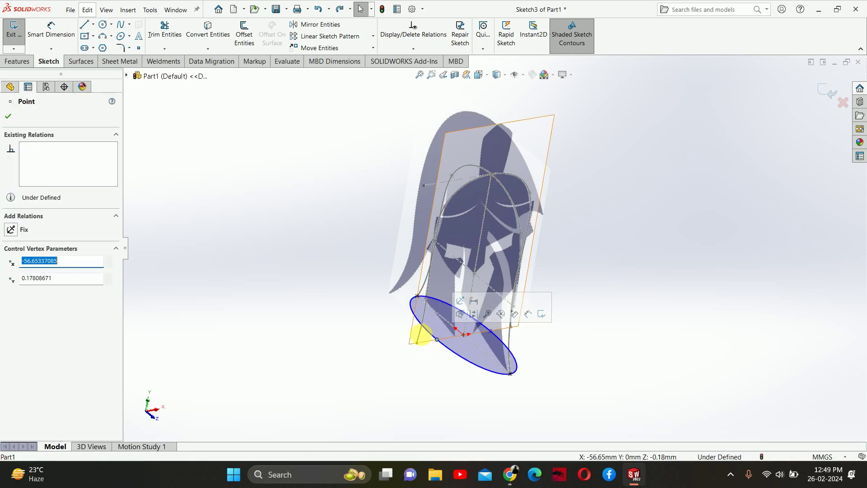
ctrl+click(418, 334)
click(478, 294)
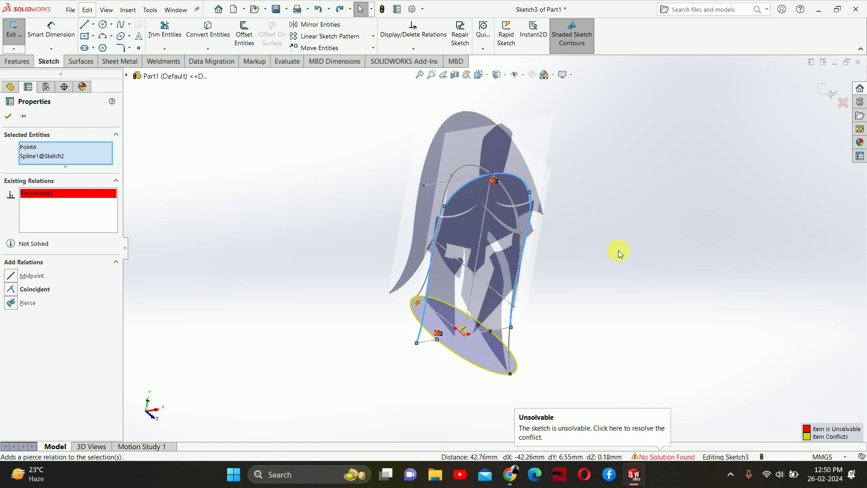
Undo the Pierce relation between the ellipse's left minor-axis point and the front-view spline of Sketch2.
click(619, 250)
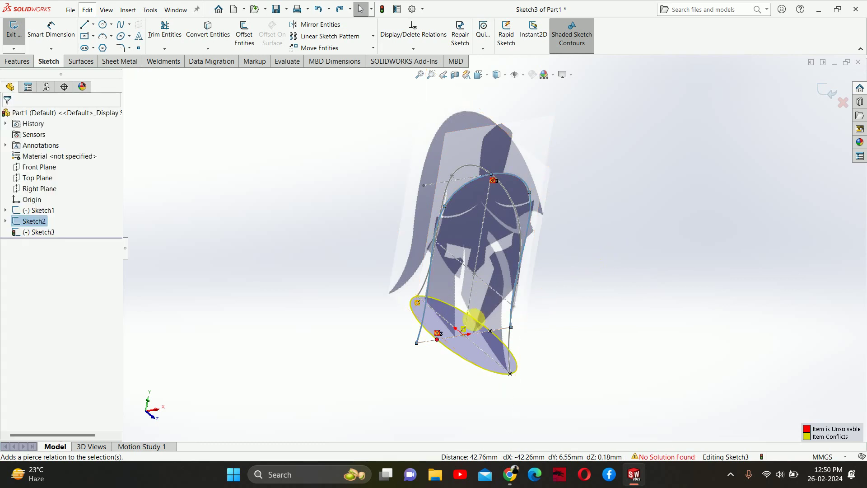
click(417, 337)
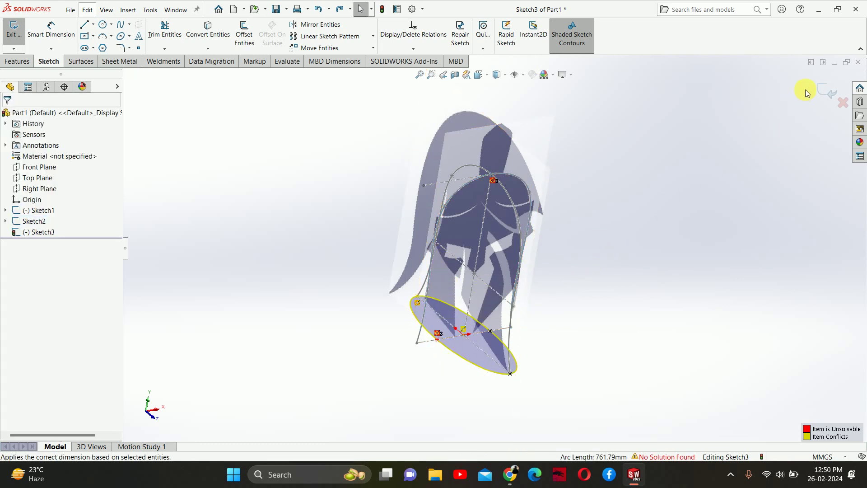
key(ctrl+z)
click(423, 369)
Widen the ellipse by moving its left minor-axis point toward the front-view spline's lower end, to about 78 mm from the origin.
scroll(420, 373, down, 3)
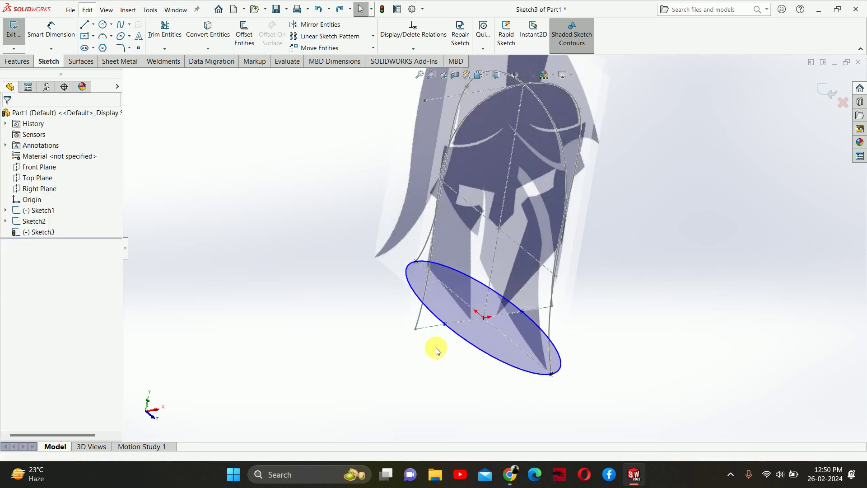
drag(449, 317, 422, 326)
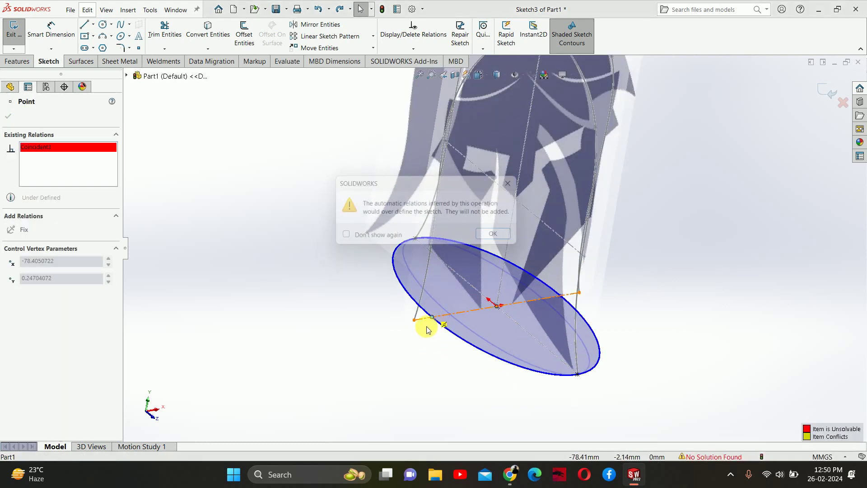
key(Return)
Try to make the front-view spline's lower-left endpoint coincident with the ellipse's left minor-axis point, and undo the relation.
click(415, 320)
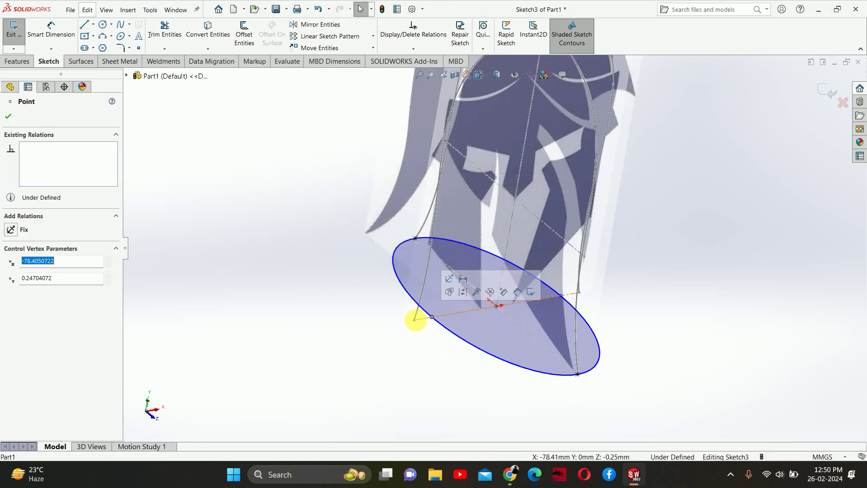
ctrl+click(432, 317)
click(456, 282)
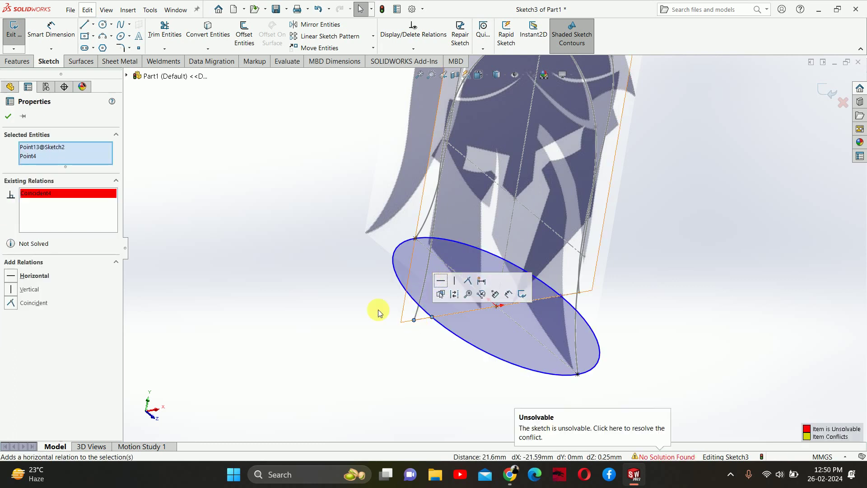
click(323, 316)
key(ctrl+z)
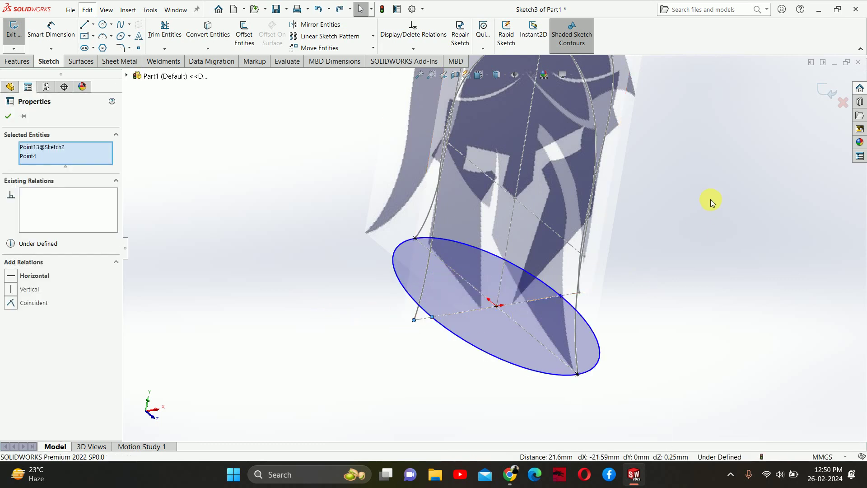
Exit the ellipse sketch, open Sketch2 to examine the front-view spline's lower ends and base line, and close it.
click(831, 92)
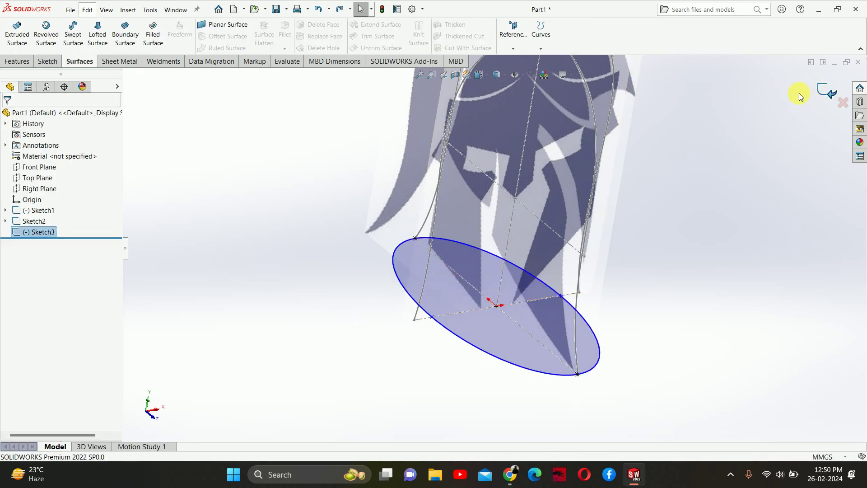
click(44, 222)
click(52, 194)
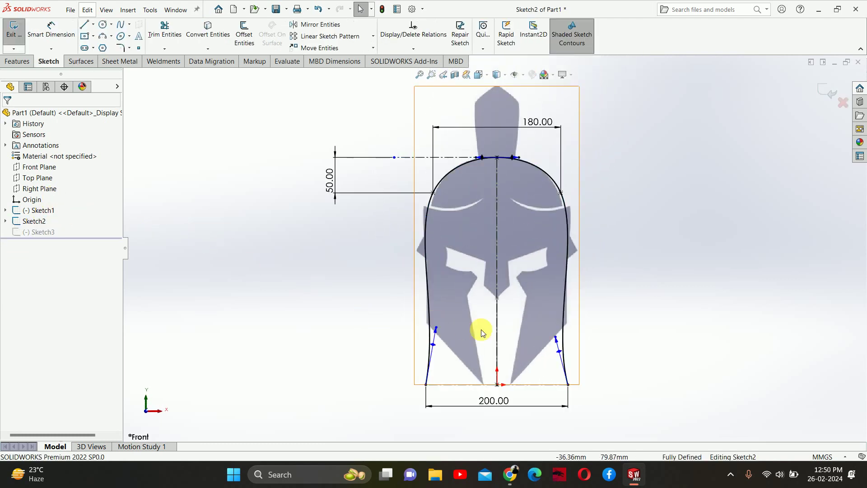
scroll(449, 334, down, 5)
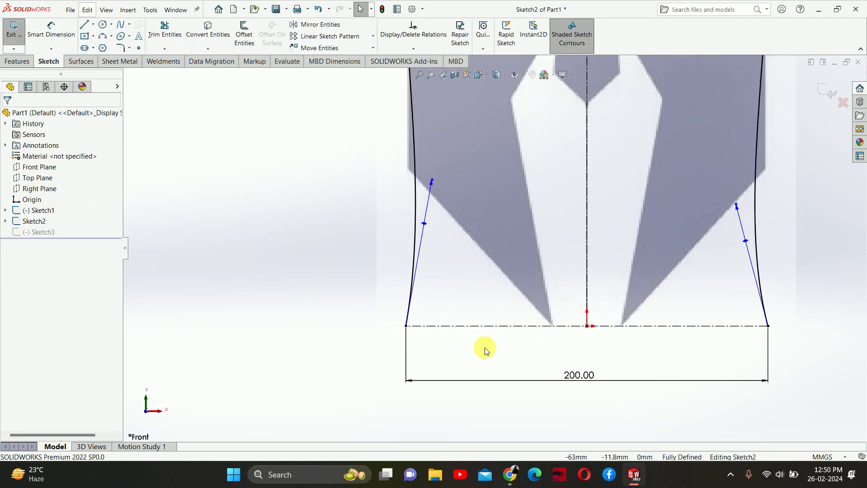
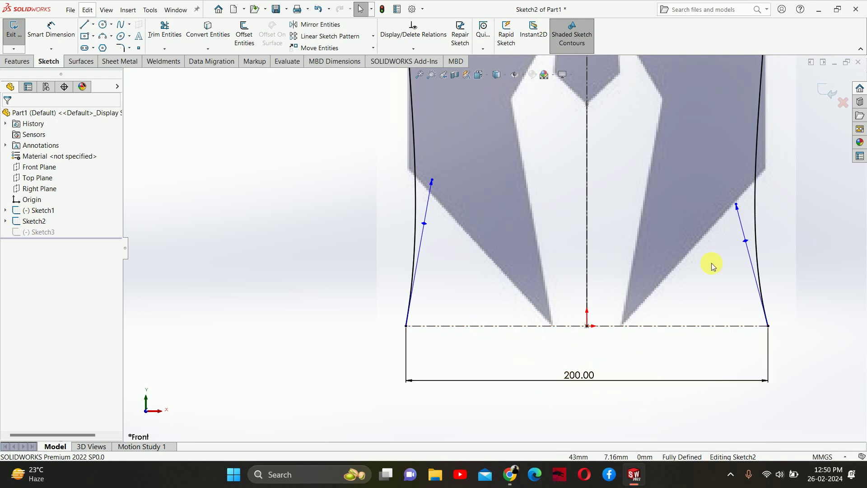
click(827, 90)
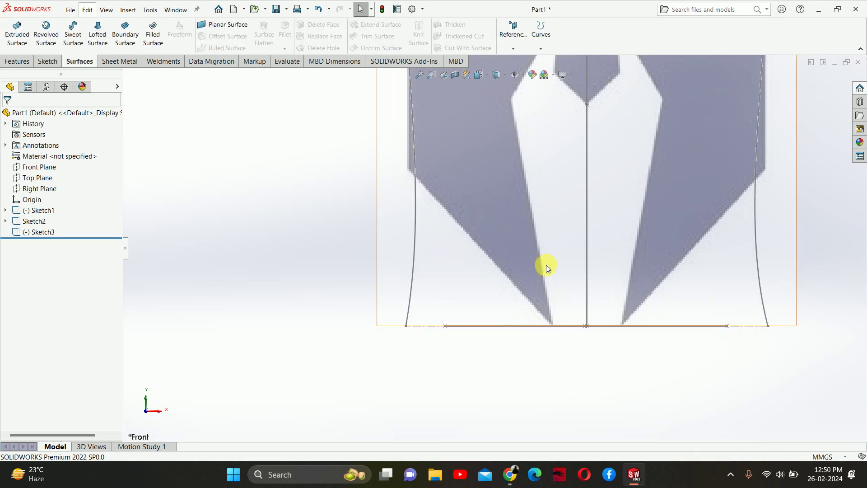
middle_drag(546, 264, 573, 314)
Reopen Sketch3 and dimension the ellipse's left minor-axis point 100 mm from the vertical centre line.
click(552, 377)
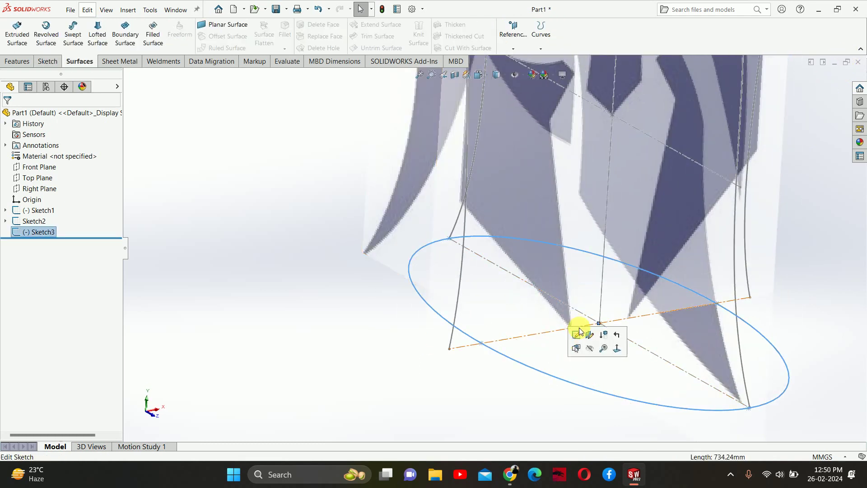
click(579, 333)
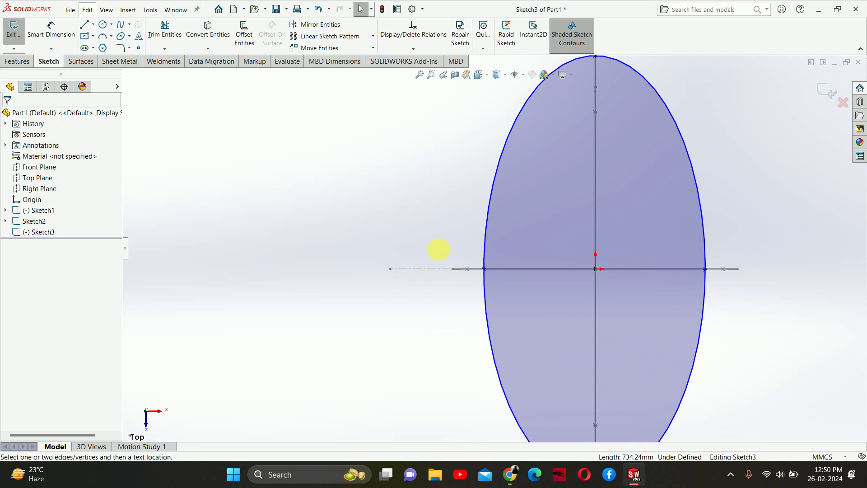
click(484, 270)
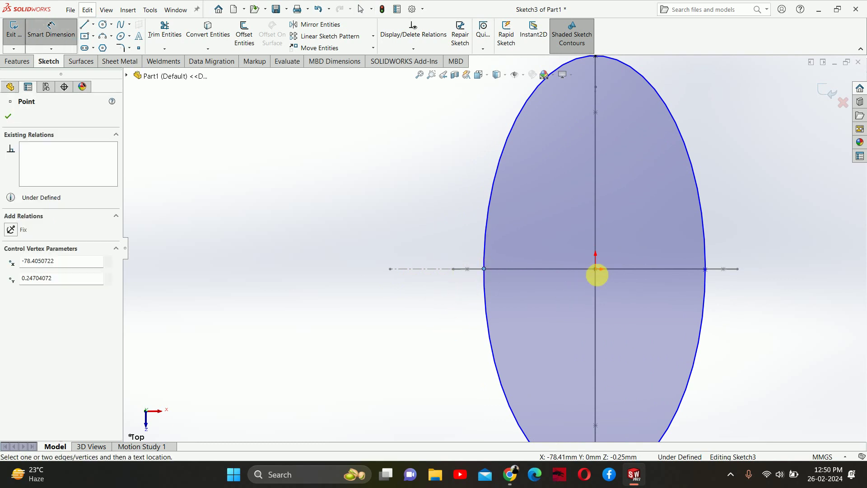
click(595, 270)
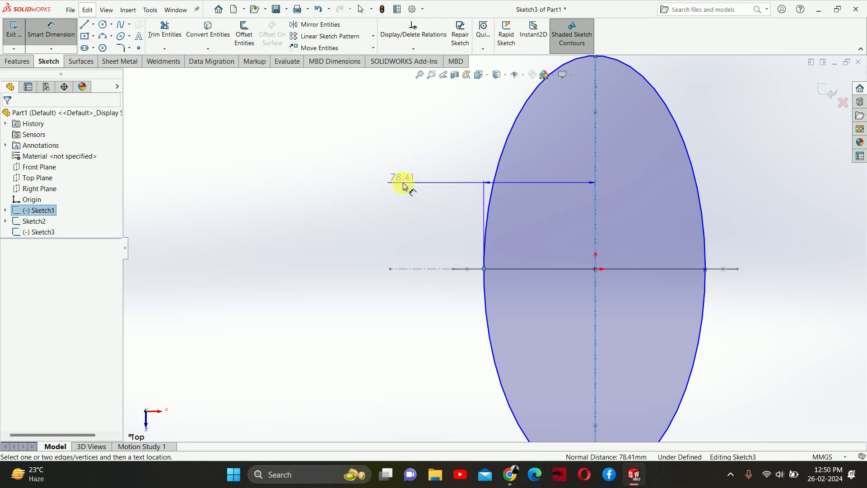
click(404, 186)
text(100)
key(Return)
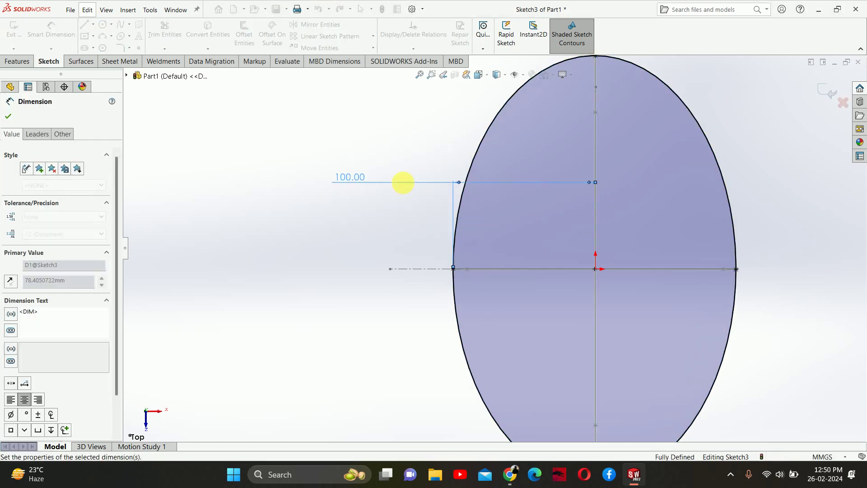
Check the ellipse against the profile splines and delete the 100 mm dimension.
mouse_move(439, 248)
middle_down()
mouse_move(499, 253)
mouse_move(434, 356)
middle_up()
scroll(429, 360, up, 3)
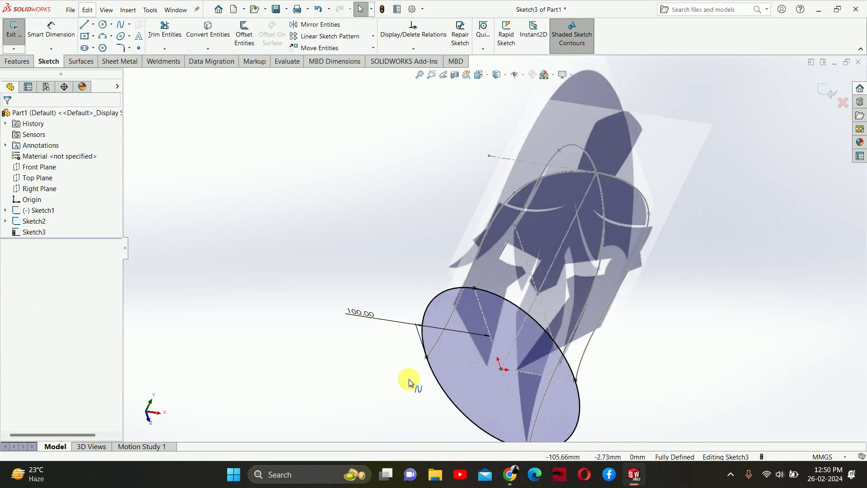
scroll(410, 378, down, 5)
click(285, 223)
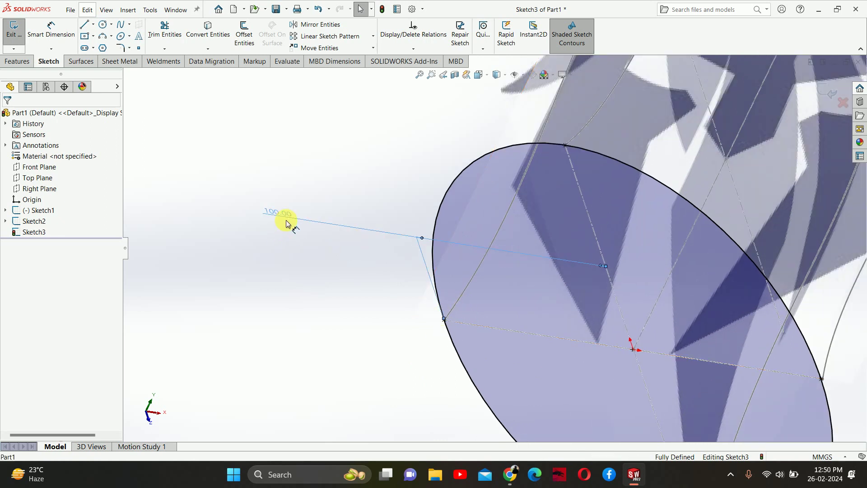
key(Delete)
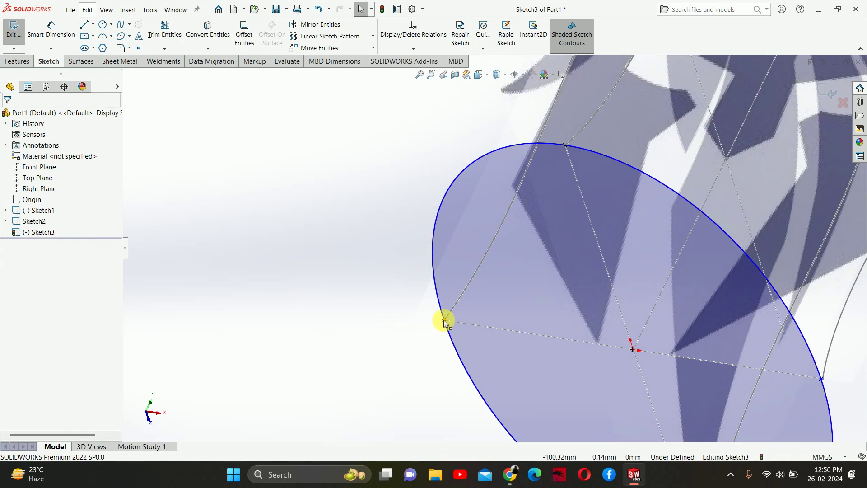
Move the ellipse's left minor-axis point out to about 139 mm from the origin and try to pierce it with the front-view spline of Sketch2.
drag(444, 322, 369, 312)
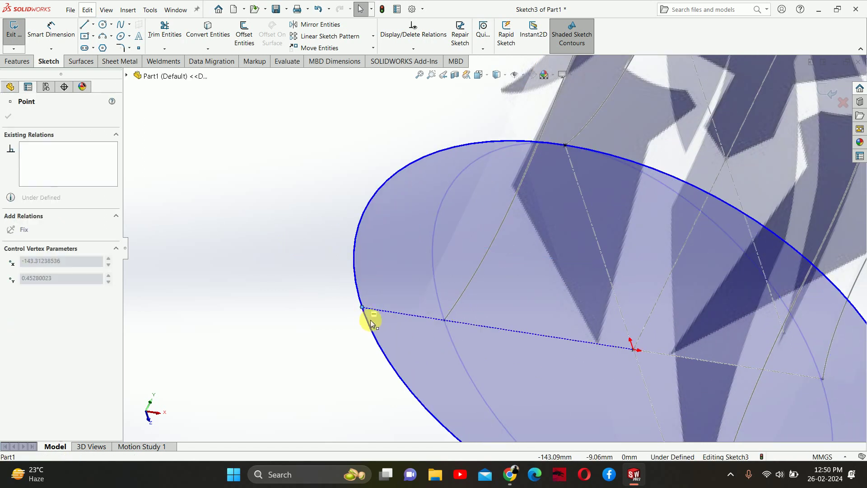
ctrl+click(495, 239)
click(549, 198)
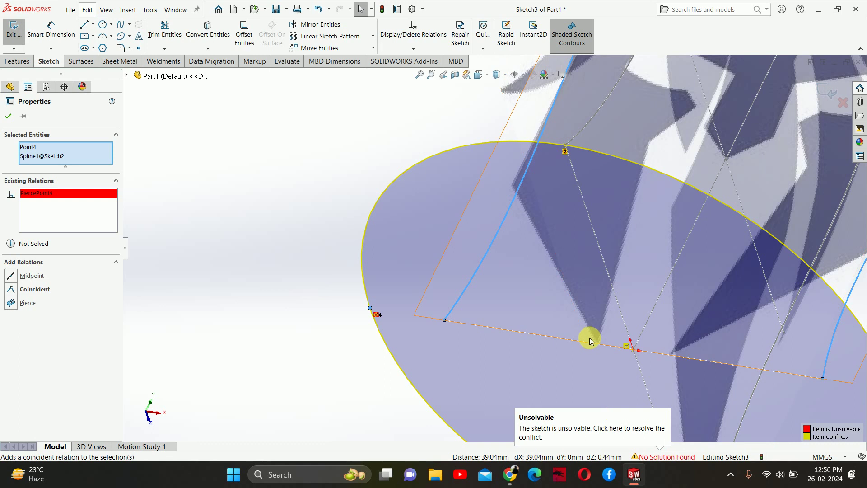
click(376, 207)
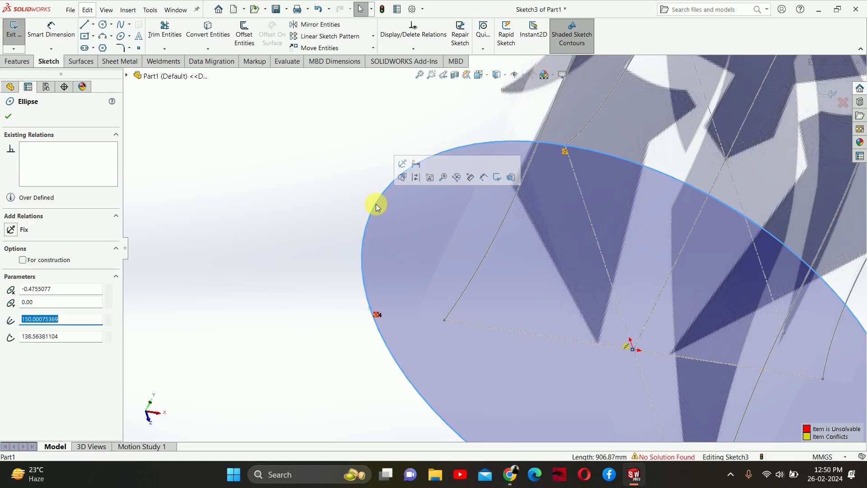
Replace the over-defined ellipse with a smaller one centred on the base's horizontal centerline, with radii of about 34 and 12 mm.
key(Delete)
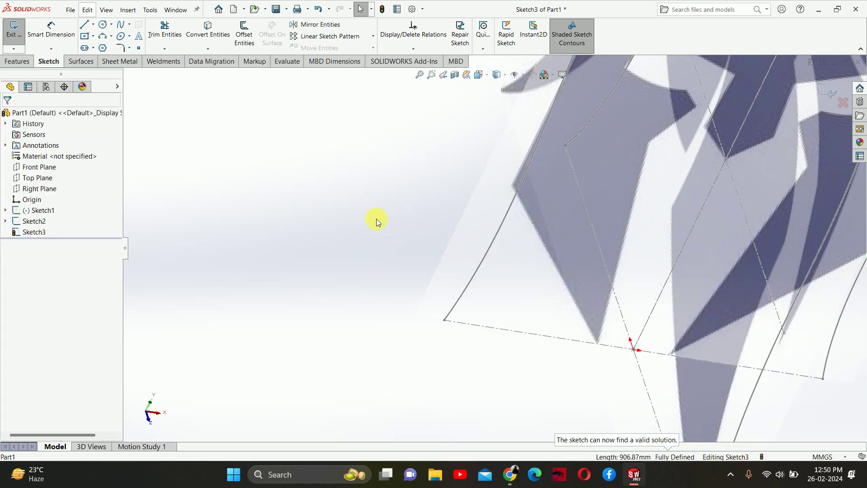
click(120, 37)
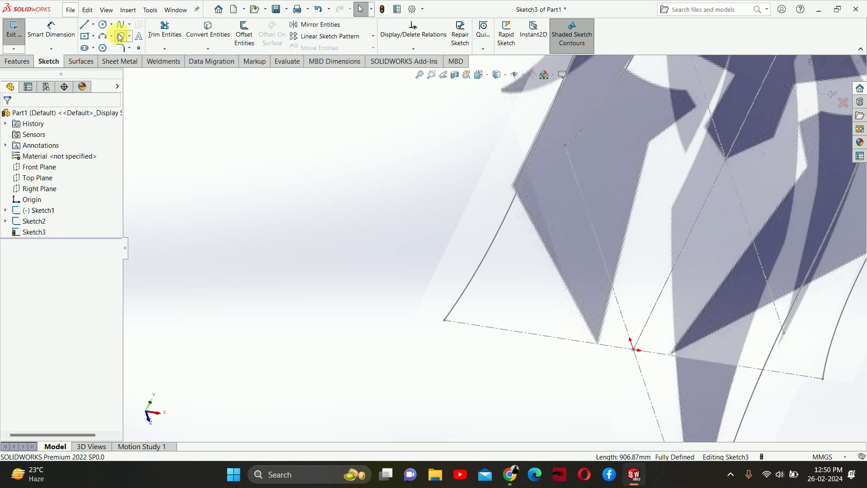
click(509, 329)
click(506, 286)
click(482, 294)
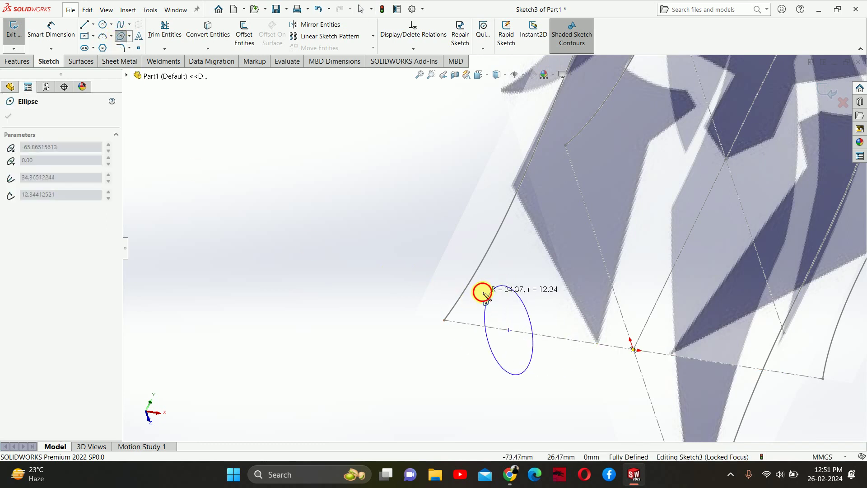
key(Escape)
Constrain the ellipse's left quadrant point to the left leg of the front profile curve.
click(485, 323)
ctrl+click(455, 309)
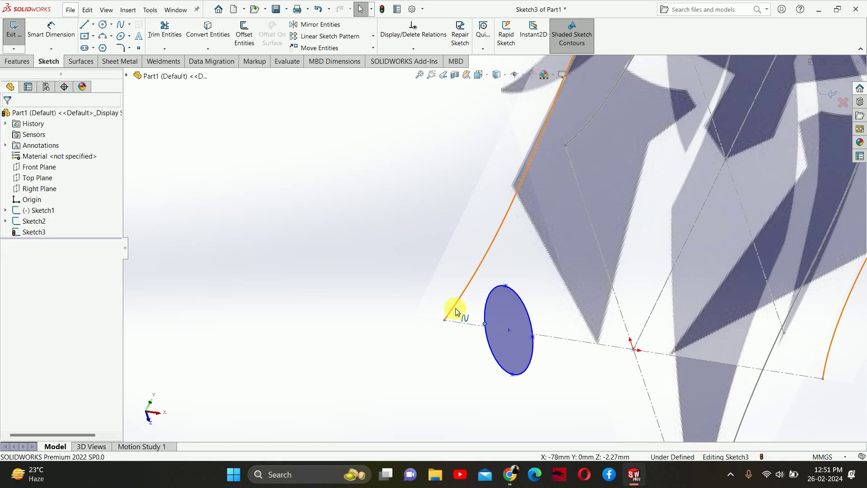
click(511, 273)
click(291, 316)
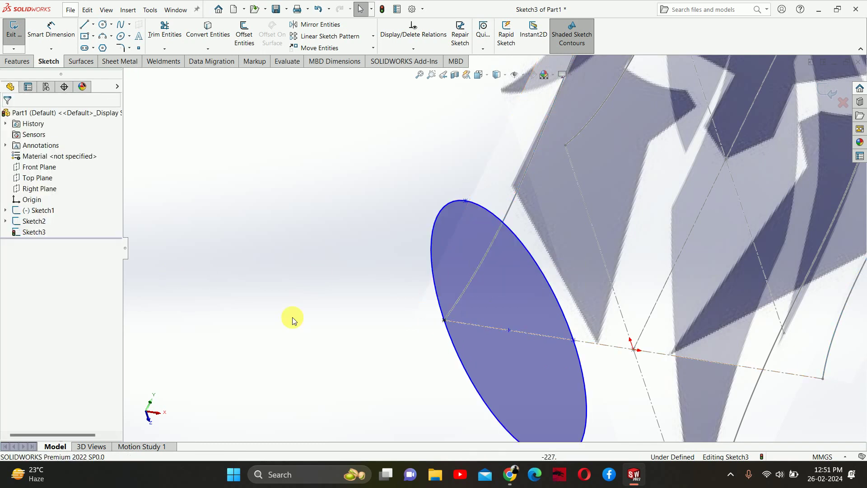
Constrain the ellipse's opposite quadrant point to the right leg of the front profile curve.
click(574, 342)
middle_drag(574, 342, 664, 368)
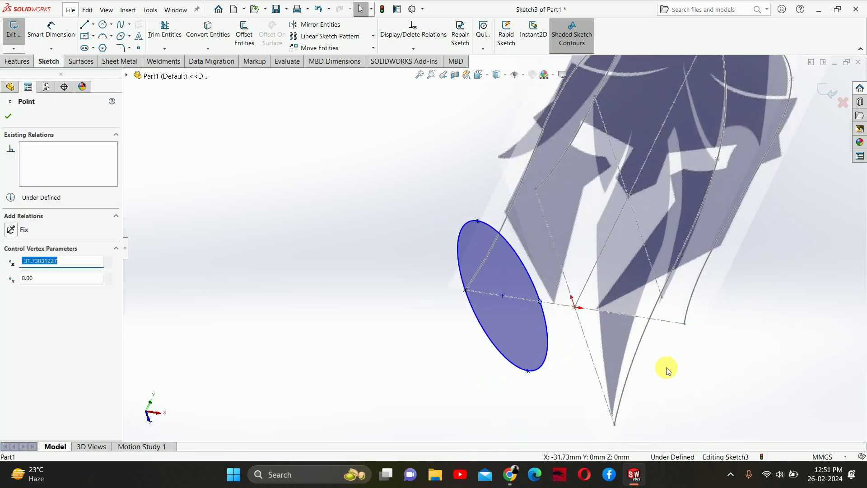
ctrl+click(688, 320)
click(744, 280)
click(811, 232)
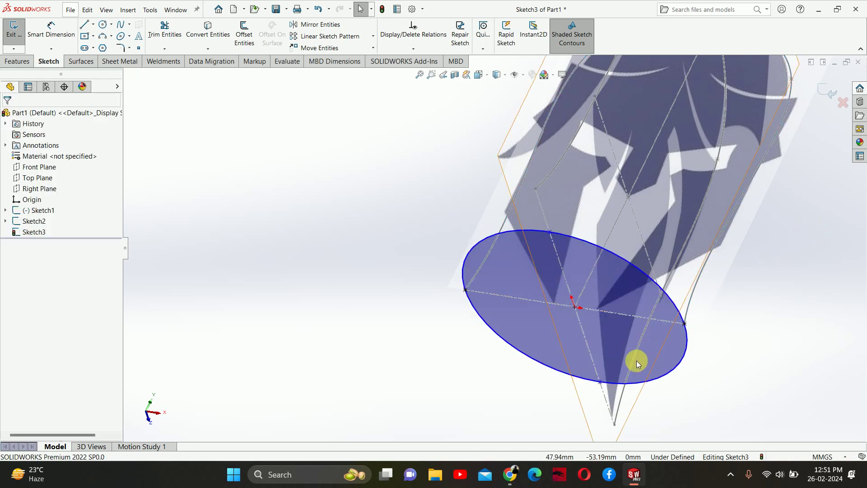
Constrain the ellipse's front quadrant point to the side profile curve and close the base sketch.
click(599, 383)
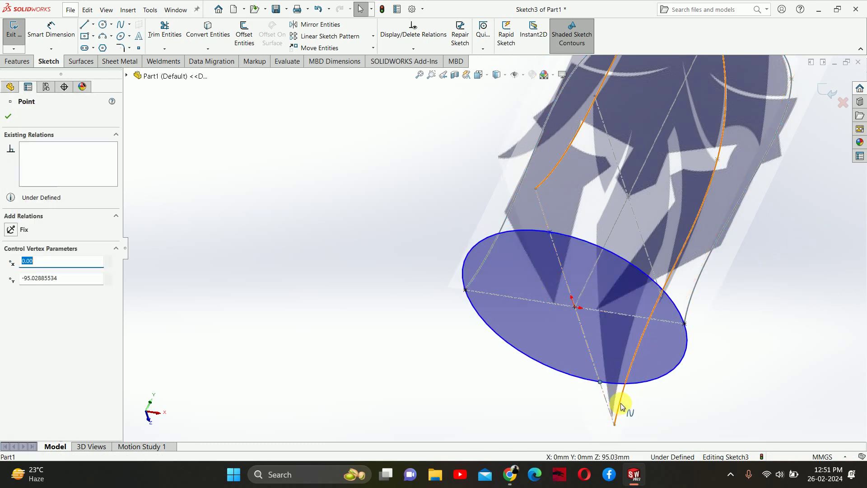
ctrl+click(622, 403)
click(672, 364)
click(701, 283)
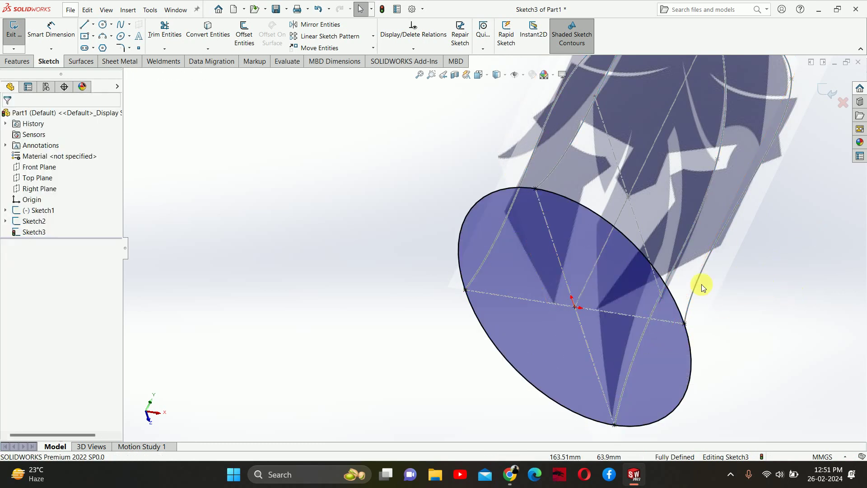
middle_drag(701, 284, 580, 306)
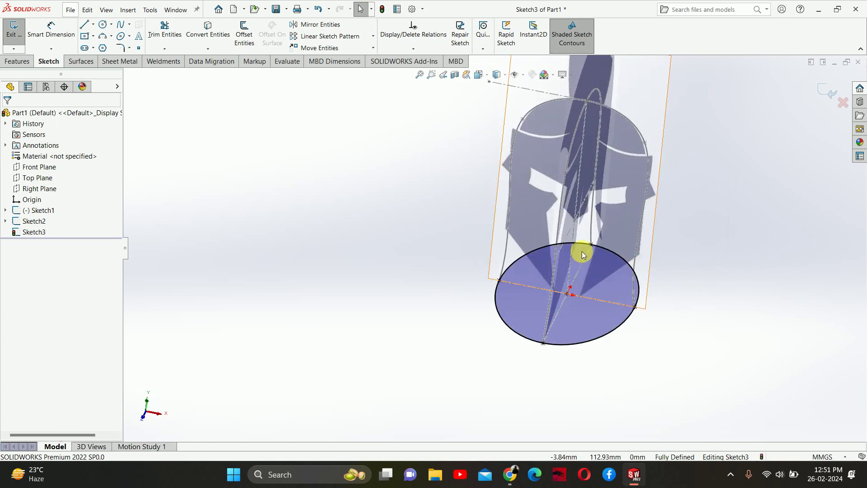
click(818, 90)
mouse_move(689, 241)
middle_down()
mouse_move(616, 217)
mouse_move(641, 244)
middle_up()
middle_drag(533, 235, 597, 188)
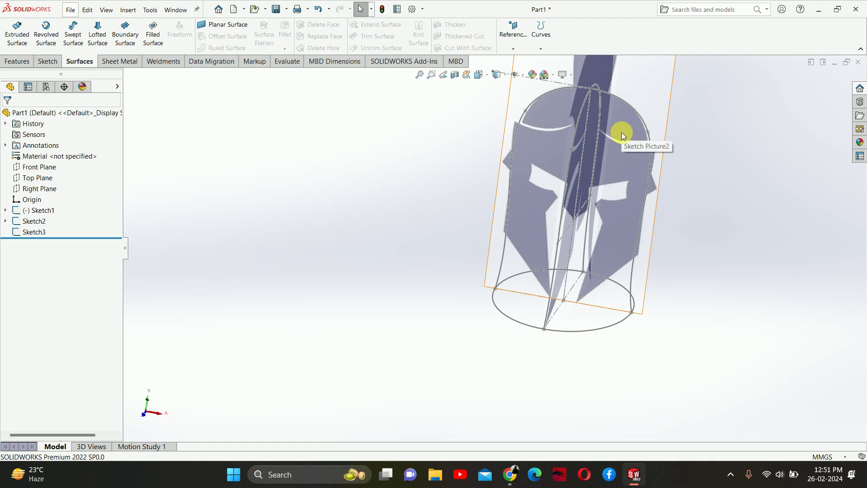
Start a sketch on the Front Plane and draw a vertical centerline from the origin to the top of the helmet dome.
click(42, 167)
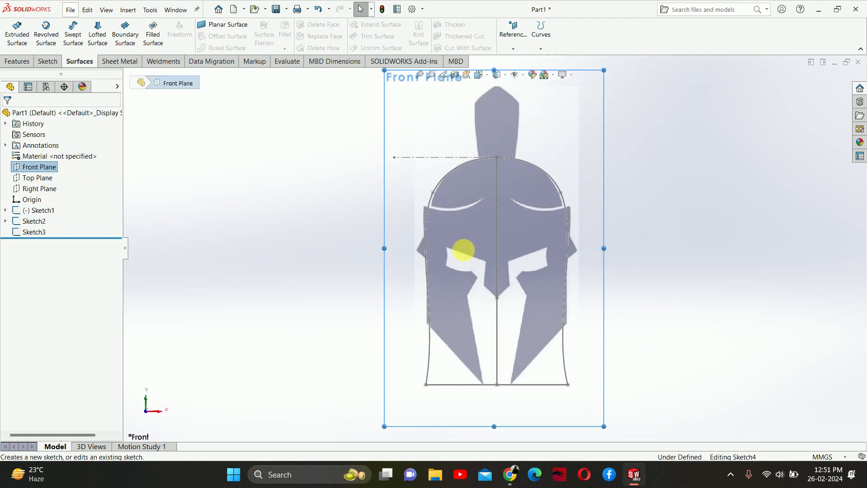
click(94, 25)
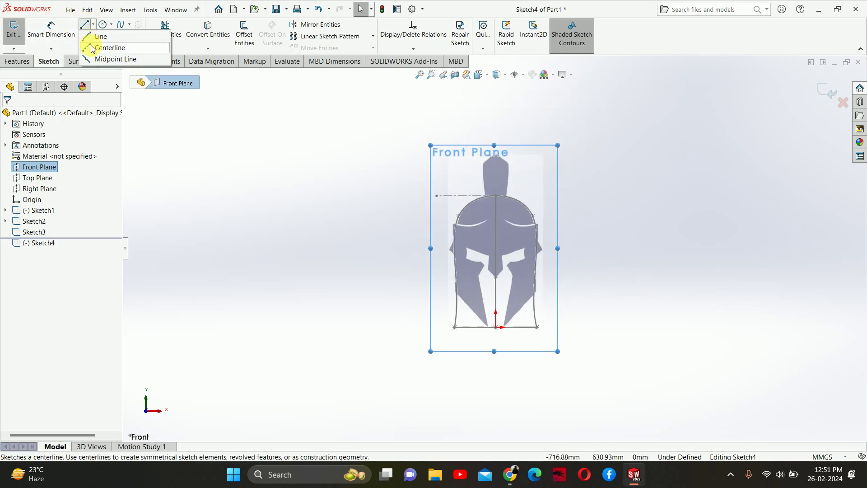
click(109, 46)
click(495, 326)
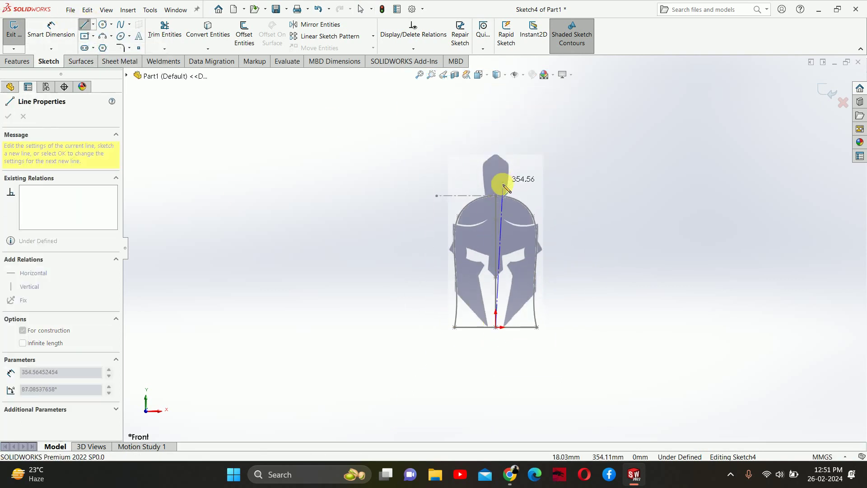
click(496, 196)
key(Escape)
Convert the front profile curve into the current sketch.
scroll(520, 210, down, 3)
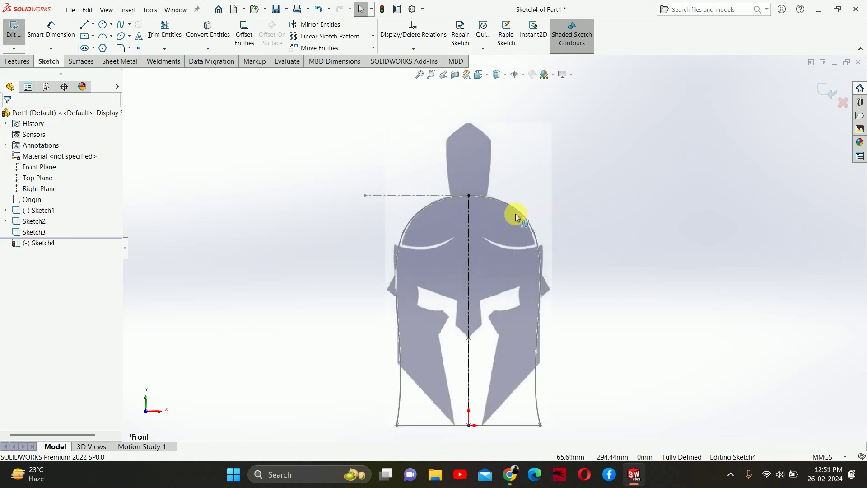
click(518, 214)
click(221, 134)
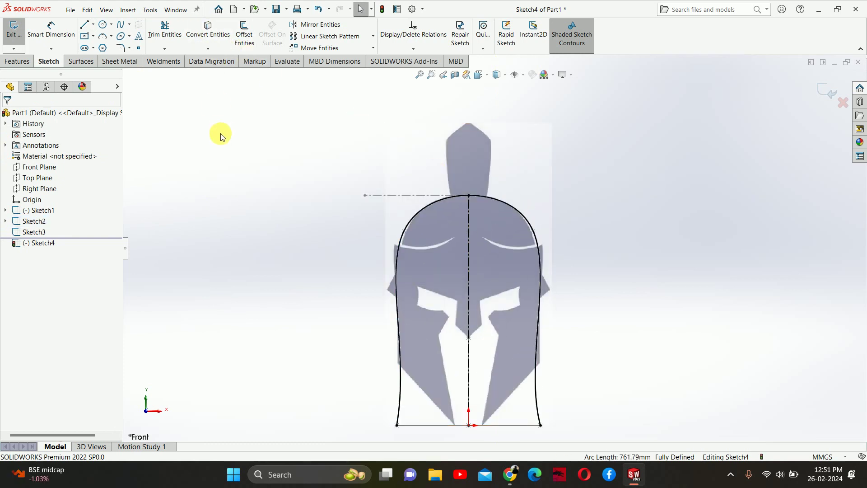
Trim away the left half of the converted front profile and close the sketch.
click(173, 31)
drag(335, 144, 430, 275)
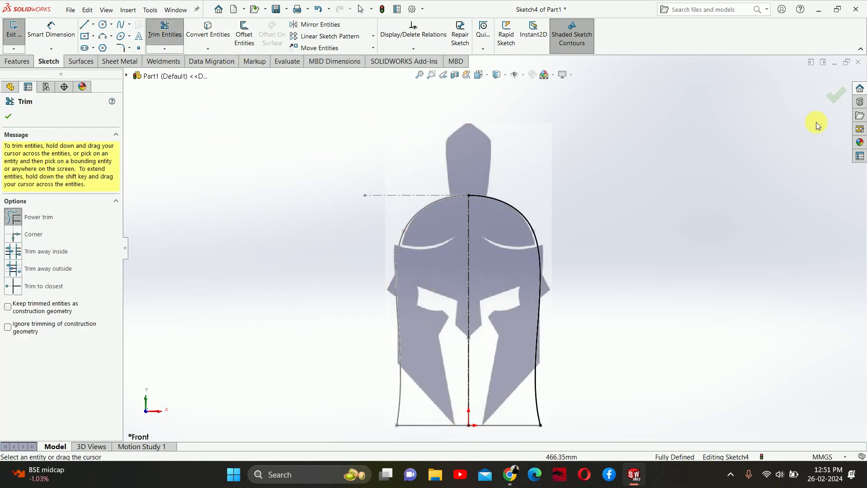
click(838, 96)
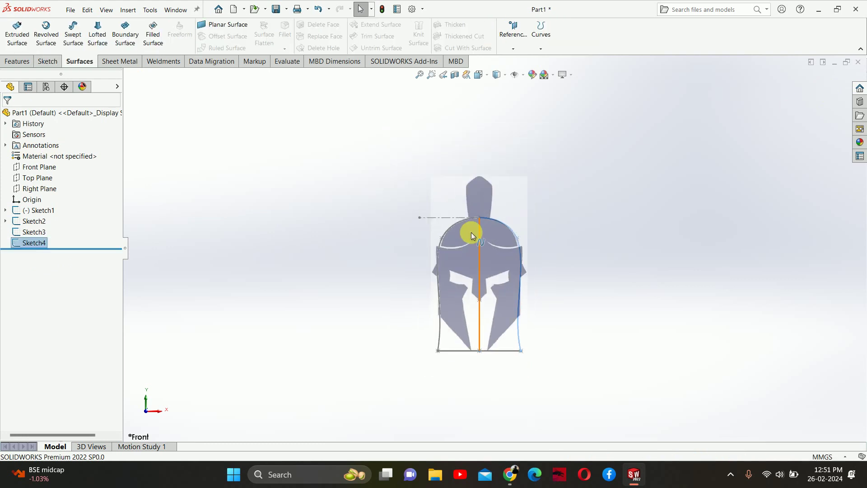
middle_drag(470, 232, 451, 277)
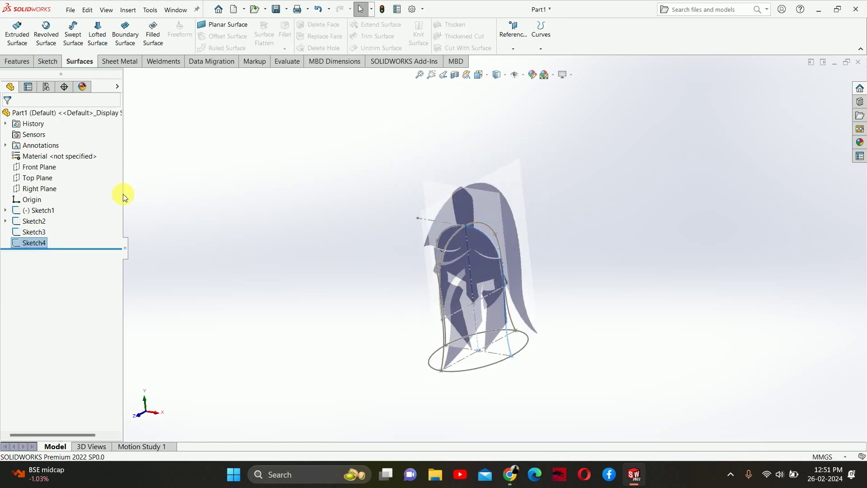
Start another sketch on the Front Plane and convert the full front profile curve into it.
click(38, 165)
click(42, 153)
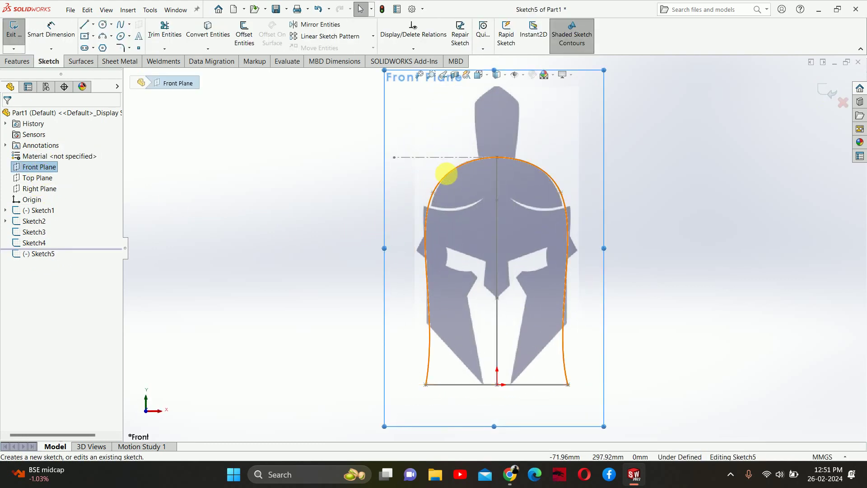
click(444, 178)
click(207, 30)
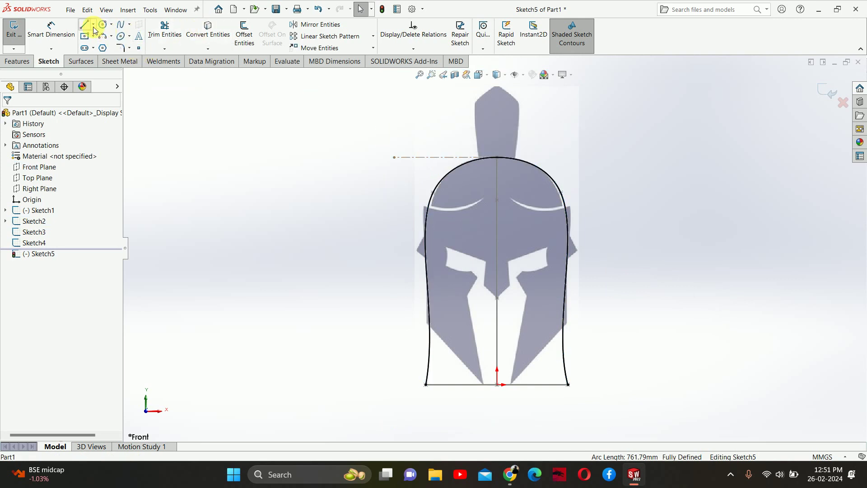
Draw a vertical centerline from the origin to the top of the converted front profile.
click(93, 24)
click(109, 48)
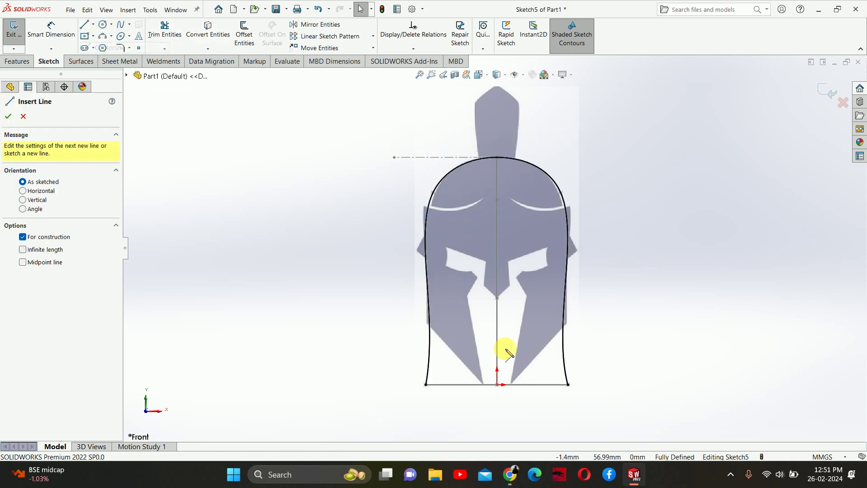
click(497, 384)
click(497, 157)
key(Escape)
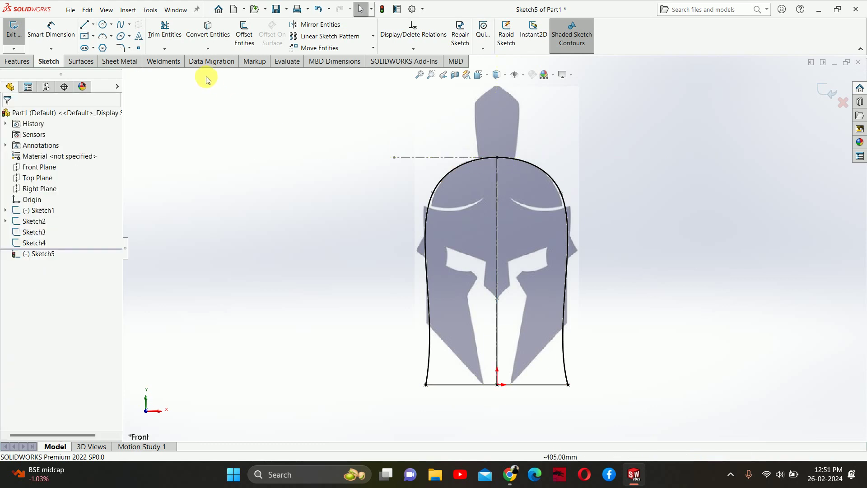
Trim away the right half of the converted front profile and close the sketch.
click(164, 30)
click(836, 95)
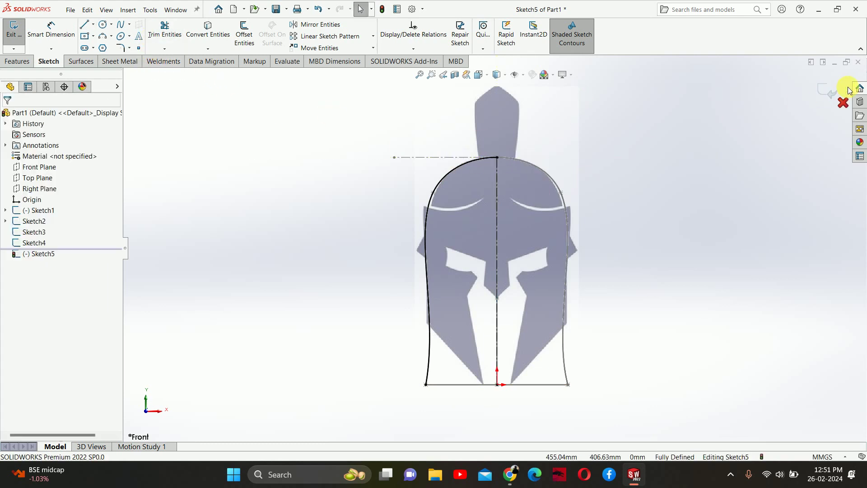
click(828, 94)
mouse_move(708, 172)
middle_down()
mouse_move(610, 246)
mouse_move(572, 253)
middle_up()
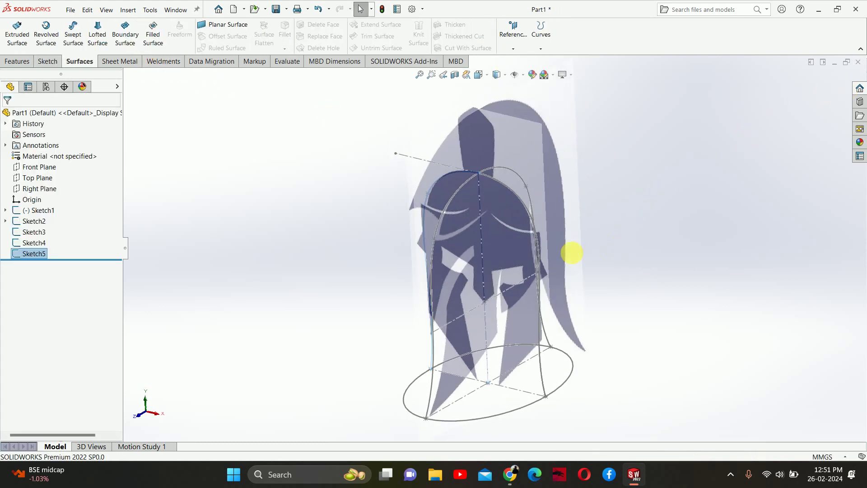
Hide Sketch2, which holds the original front profile.
click(40, 222)
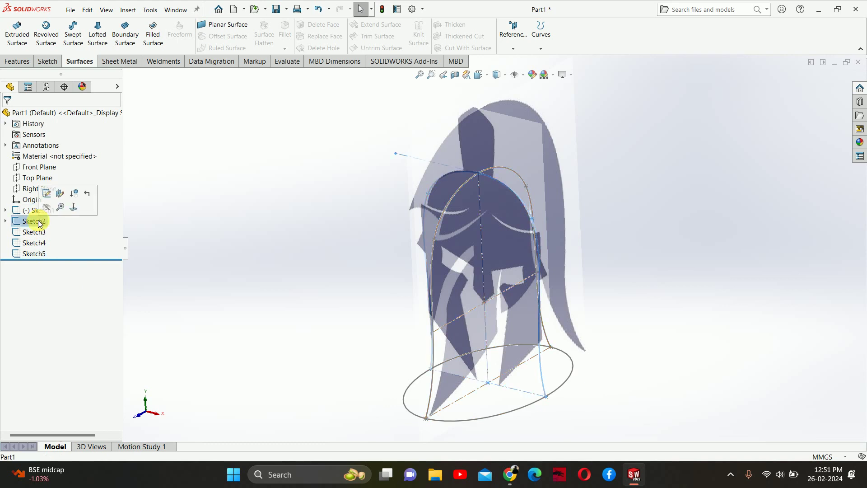
click(47, 207)
mouse_move(271, 197)
middle_down()
mouse_move(306, 193)
mouse_move(212, 186)
middle_up()
Start a sketch on the Right Plane and convert the side profile curve into it.
click(40, 189)
click(58, 174)
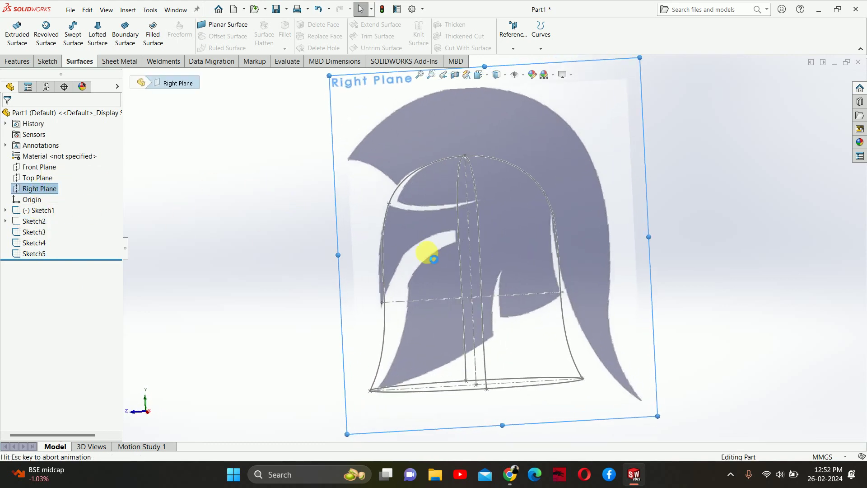
click(428, 164)
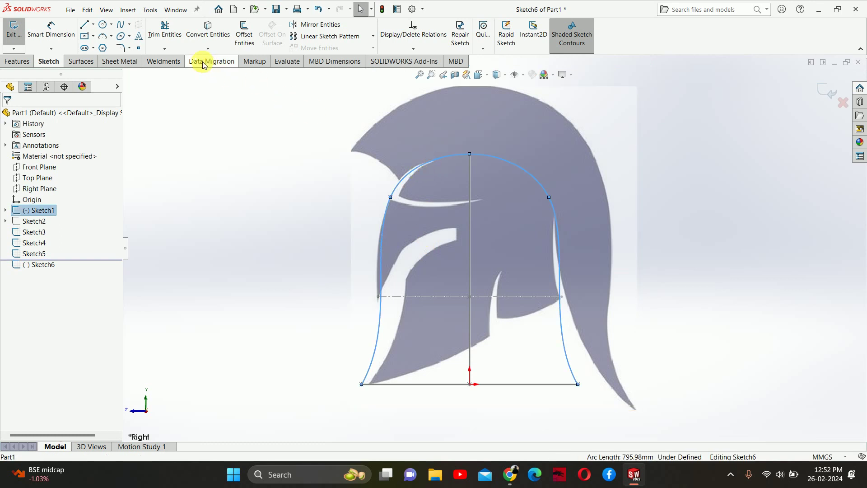
click(208, 30)
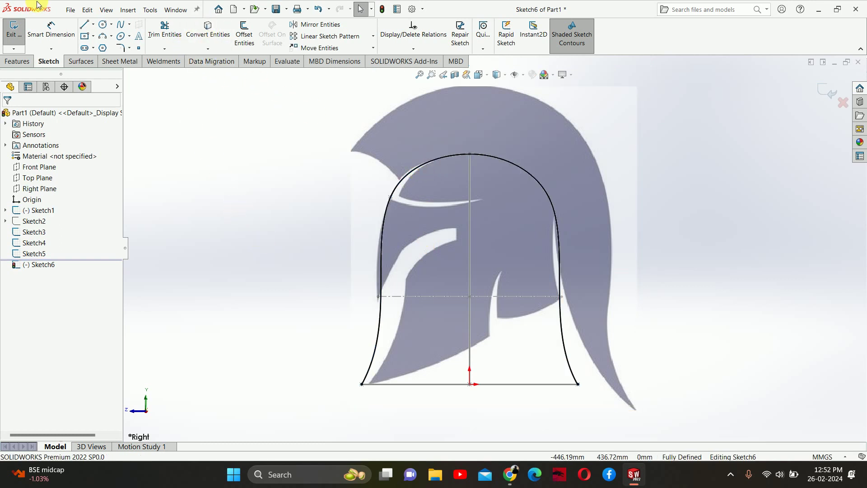
Draw a vertical centerline from the origin to the top of the converted side profile.
click(93, 25)
click(95, 39)
click(93, 25)
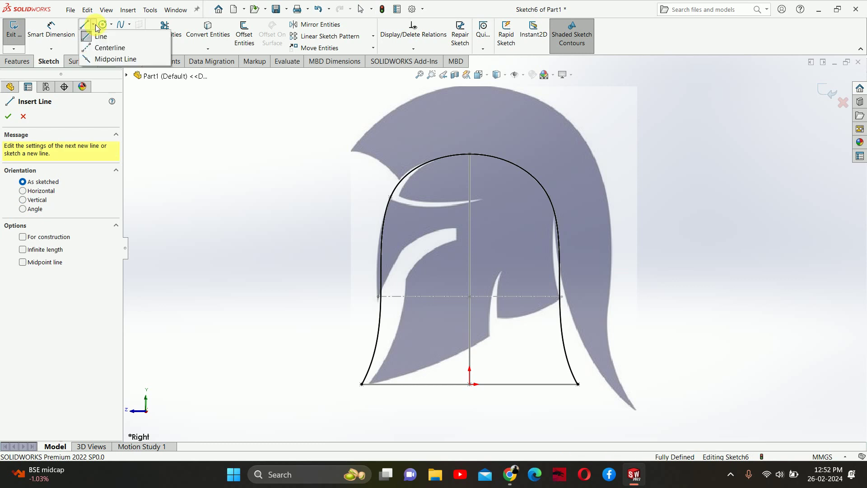
click(97, 48)
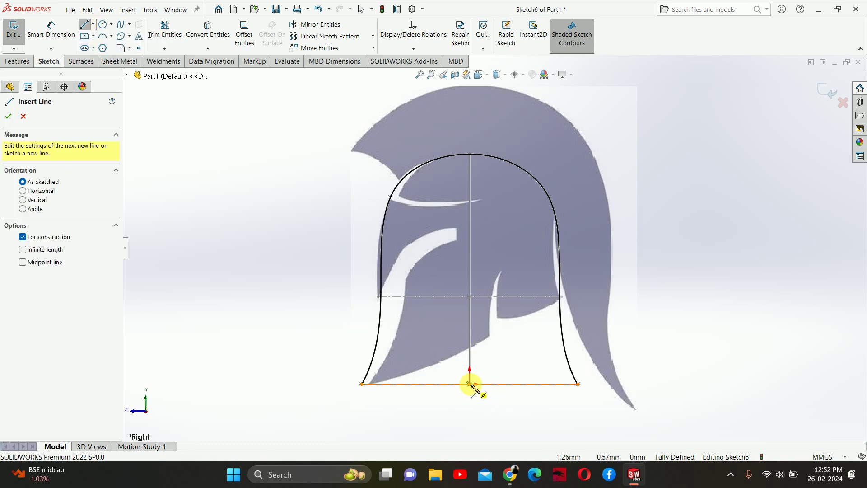
drag(470, 384, 470, 155)
key(Escape)
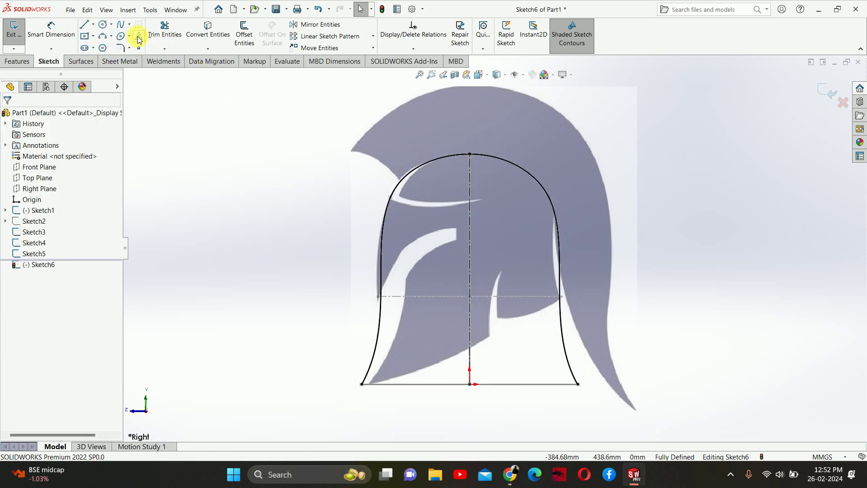
Trim away the rear half of the converted side profile and close the sketch.
click(164, 31)
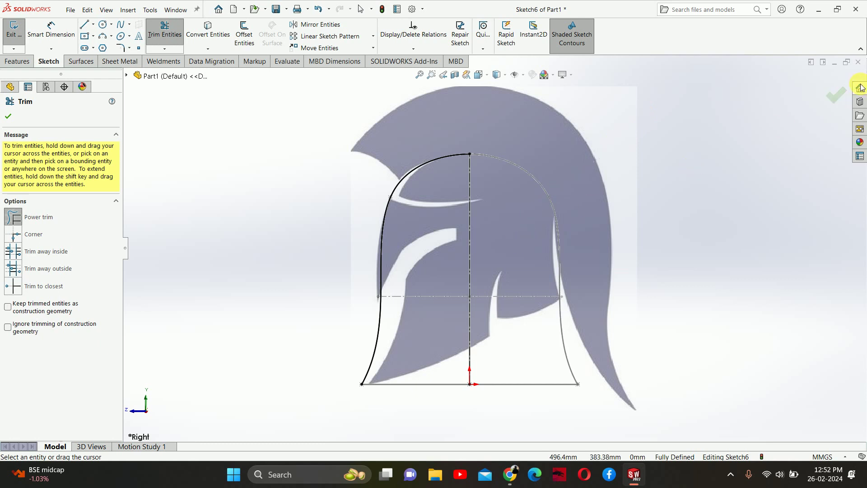
click(833, 92)
click(823, 90)
middle_drag(481, 203, 499, 224)
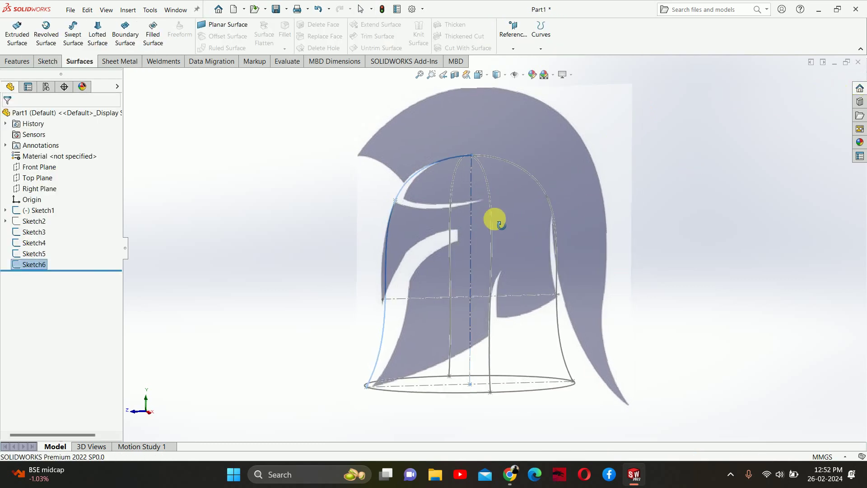
Start another sketch on the Right Plane and convert the full side profile curve into it.
click(39, 188)
click(45, 175)
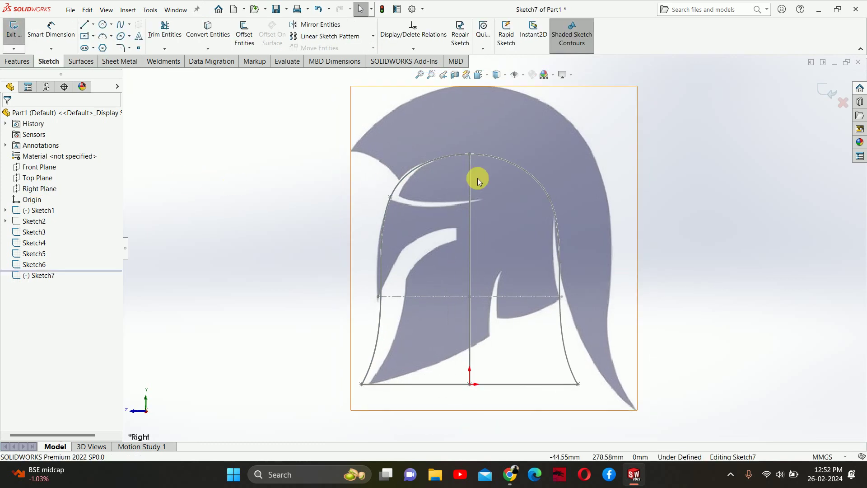
click(516, 164)
click(209, 31)
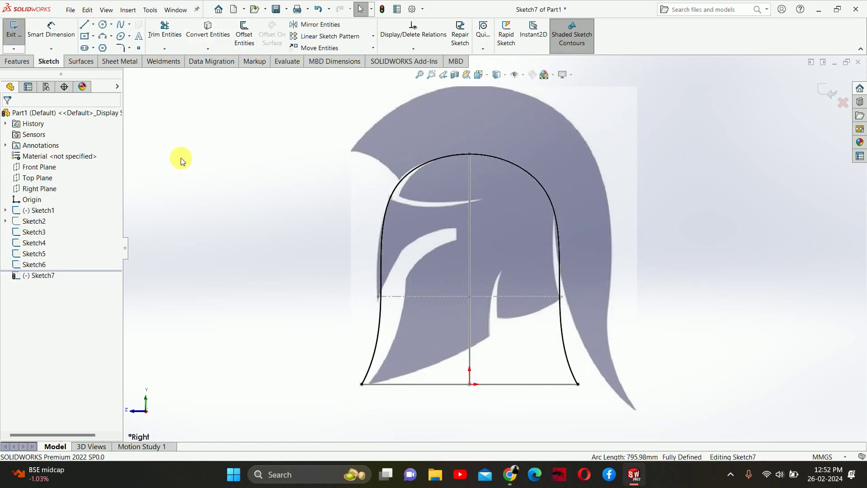
Draw a vertical centerline from the origin to the top of the converted curve.
click(92, 25)
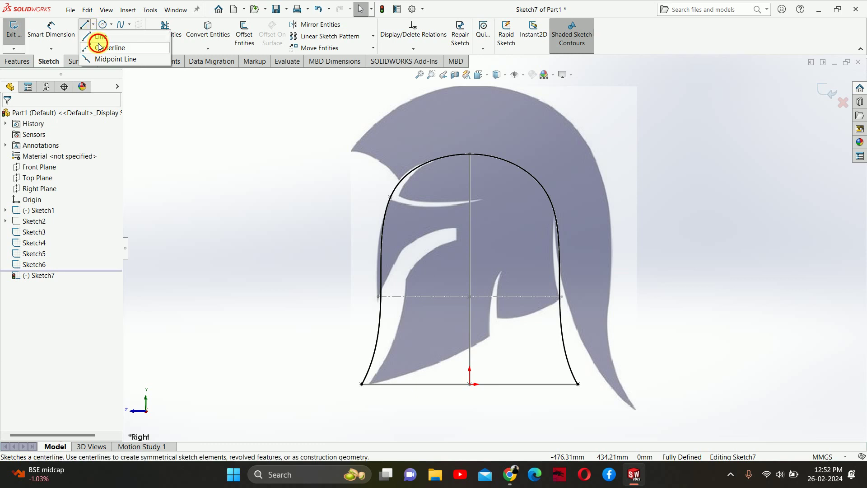
click(97, 44)
click(469, 384)
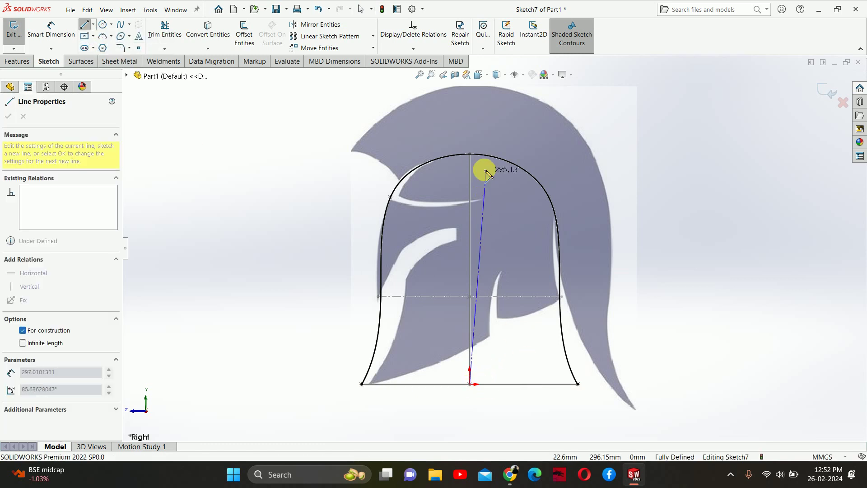
click(469, 154)
key(Escape)
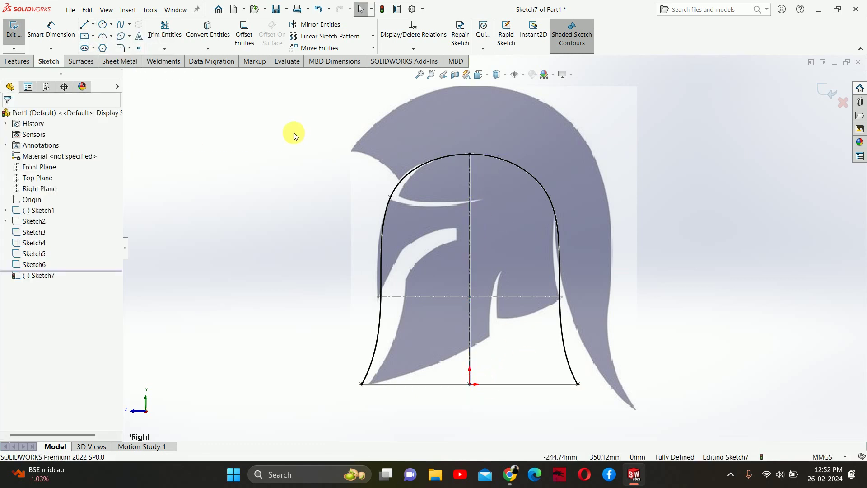
Trim away the front half of the converted side profile and close the sketch.
click(166, 36)
click(836, 95)
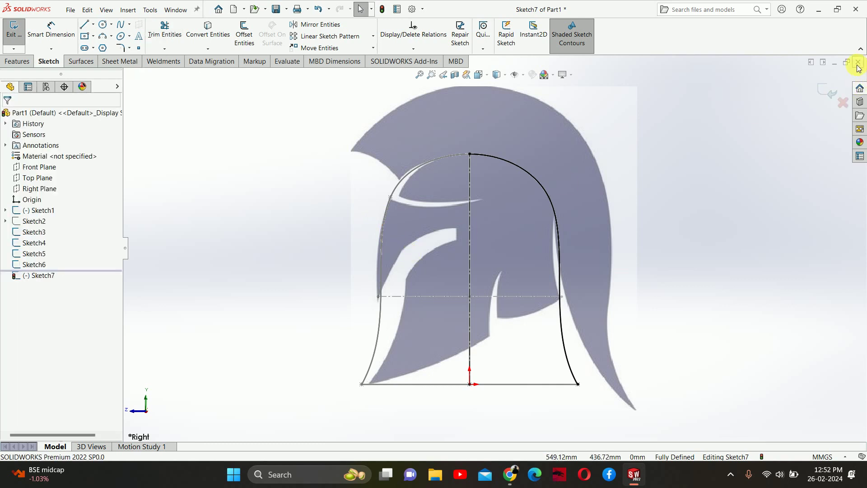
click(826, 92)
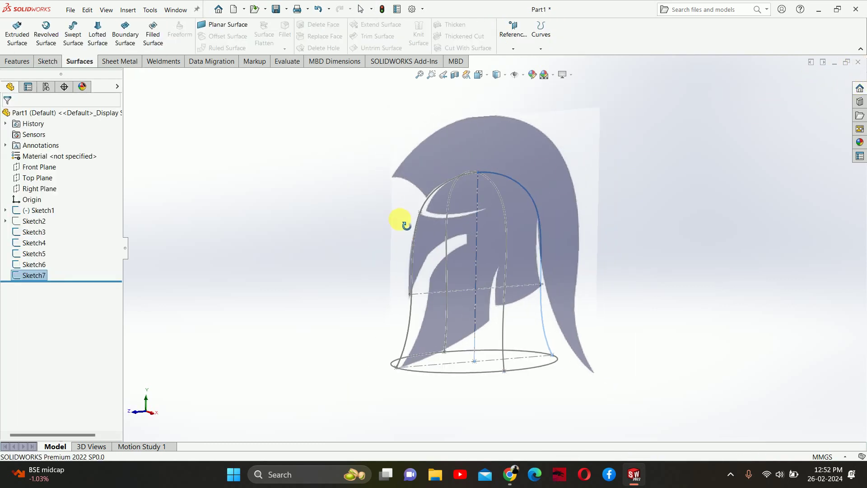
Hide Sketch1, which holds the side reference picture and the original side profile.
click(26, 221)
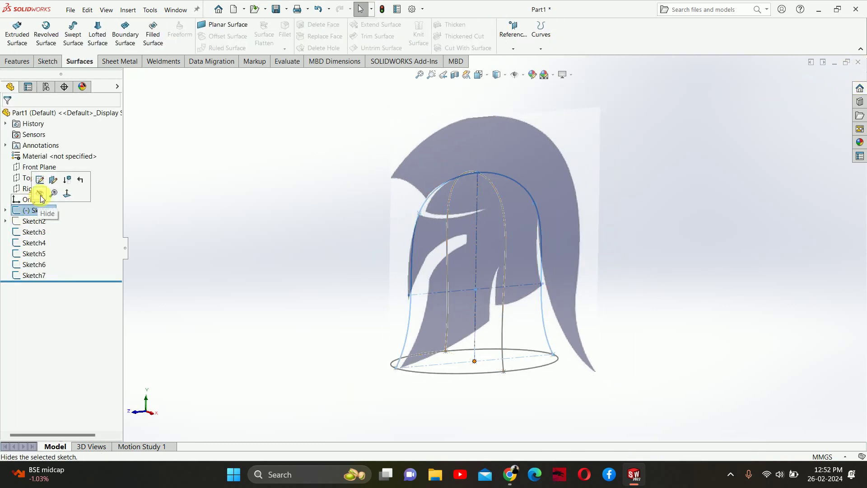
click(54, 189)
middle_drag(257, 202, 273, 228)
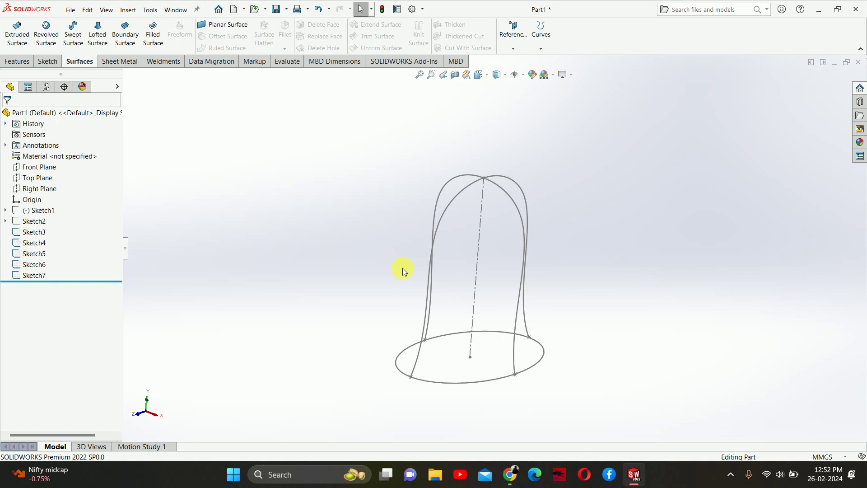
Start a lofted surface using the four half-profiles Sketch6, Sketch4, Sketch7 and Sketch5, in that order around the base, as profiles.
scroll(402, 268, up, 1)
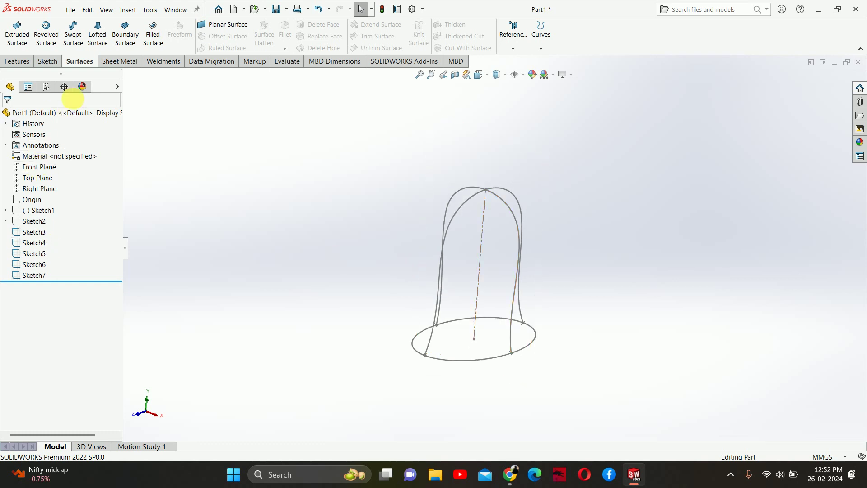
click(109, 40)
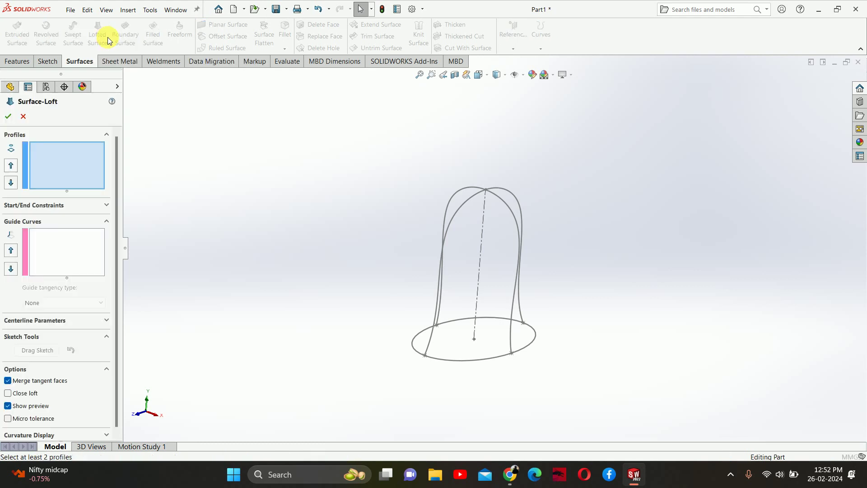
middle_drag(533, 266, 475, 248)
click(467, 208)
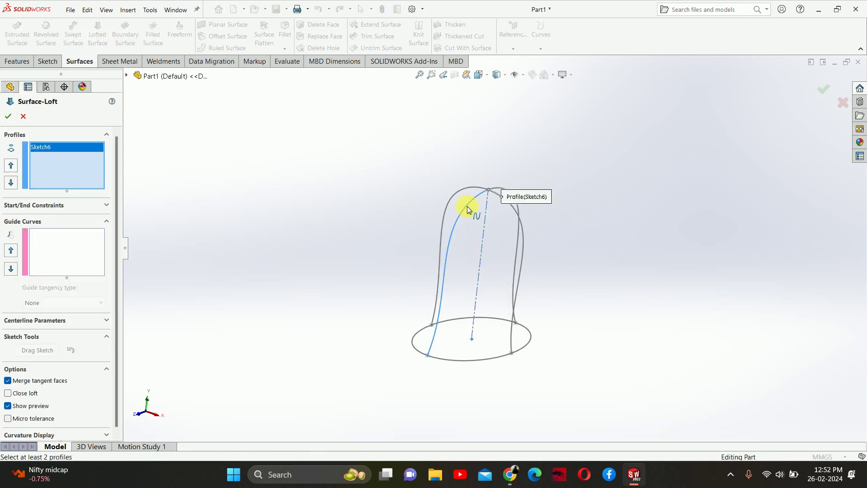
scroll(504, 201, down, 2)
click(521, 218)
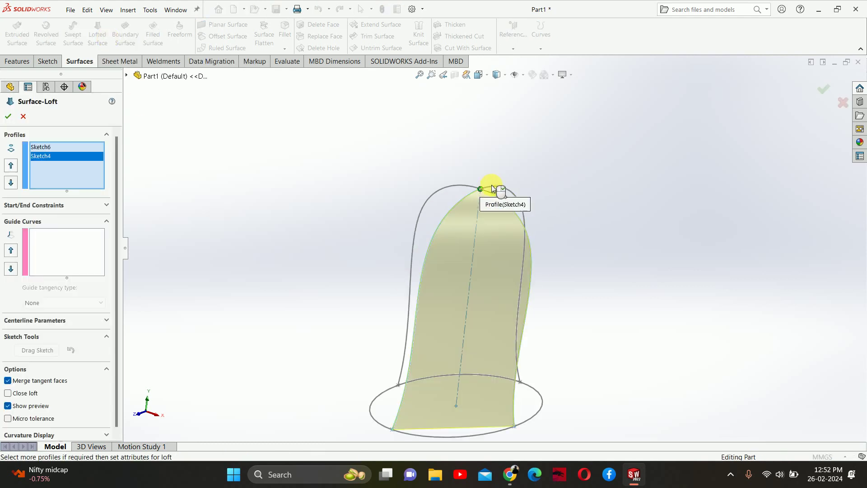
click(490, 188)
click(464, 187)
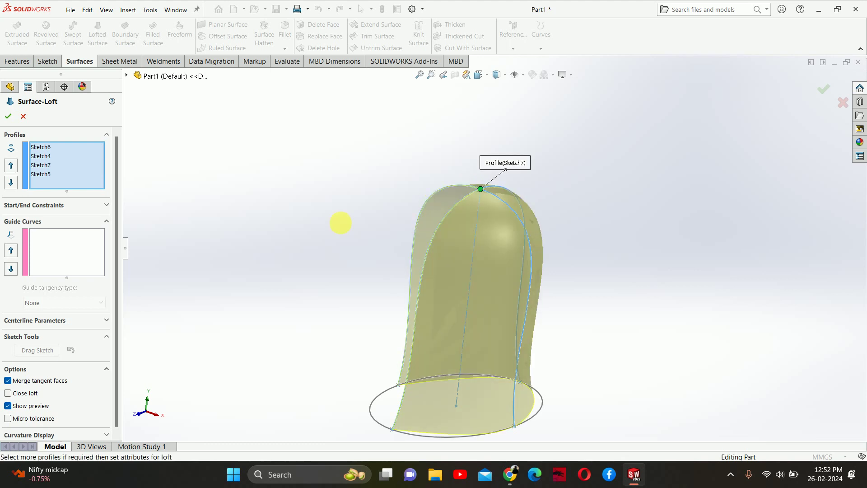
Close the loft, add the base ellipse Sketch3 as guide curve, and create the surface.
click(22, 395)
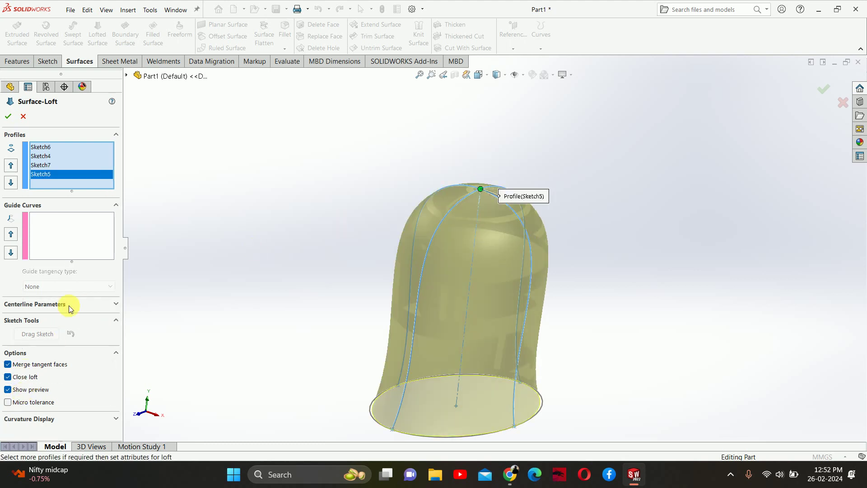
click(70, 238)
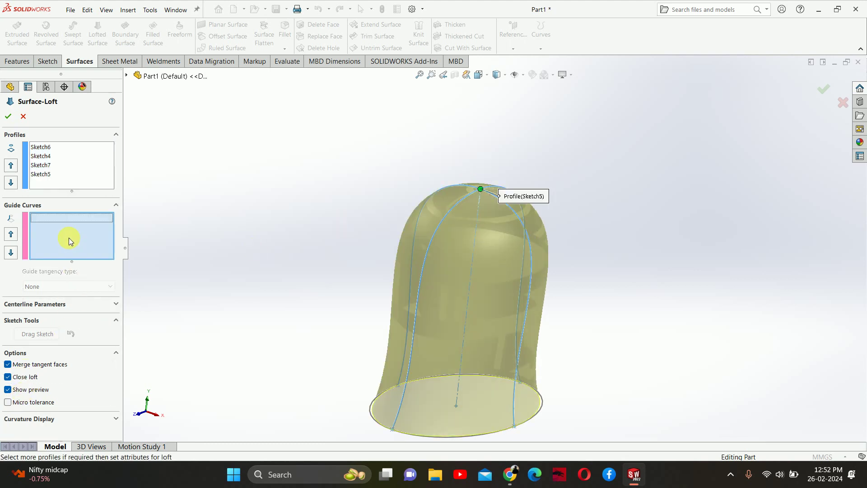
click(369, 415)
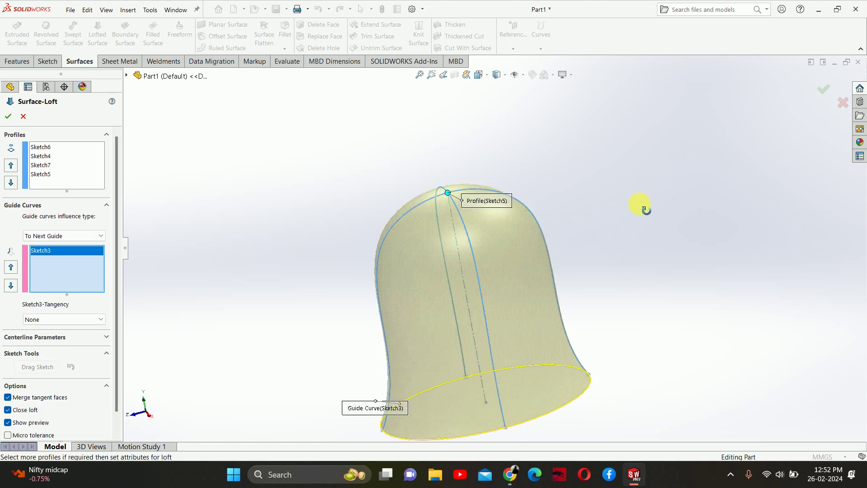
click(823, 90)
middle_drag(678, 203, 349, 256)
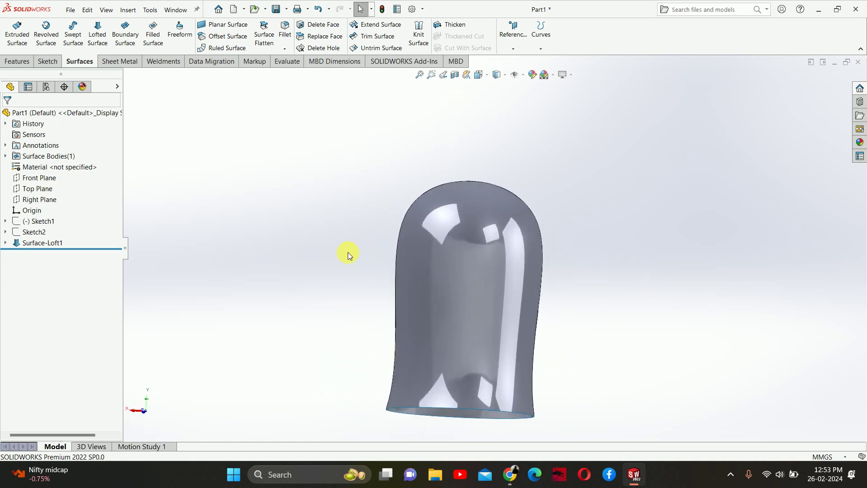
Start a sketch on the Front Plane and show Sketch2 with the front reference picture.
click(37, 178)
click(58, 163)
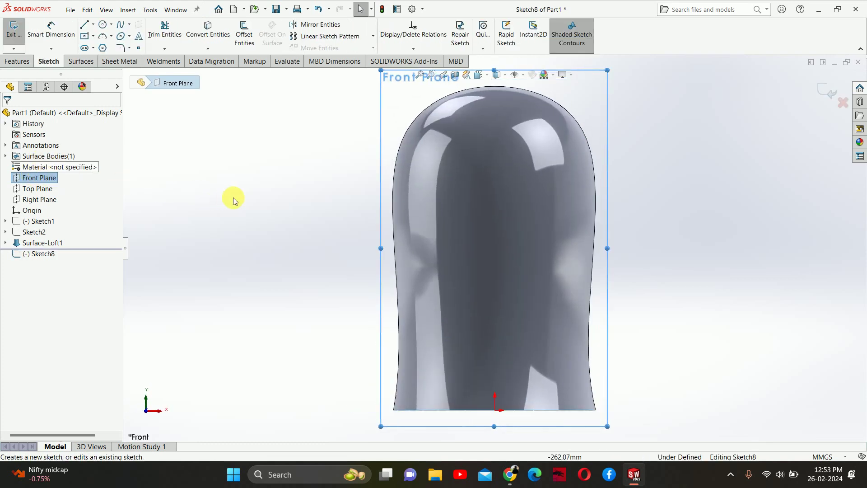
click(32, 232)
click(39, 222)
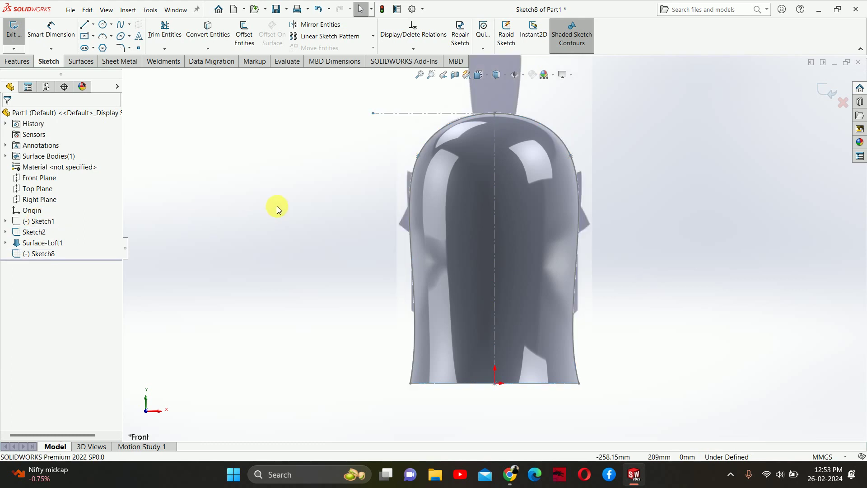
scroll(457, 151, up, 2)
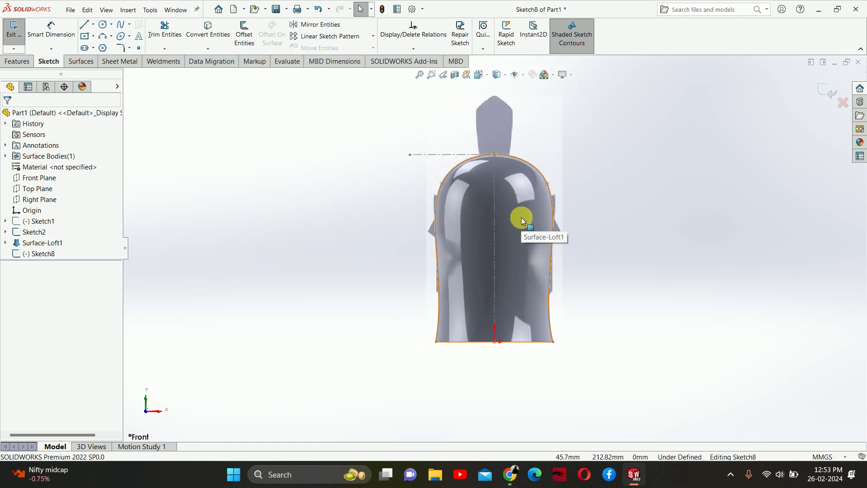
Hide the lofted surface body so that the front reference picture can be traced.
click(6, 156)
click(46, 167)
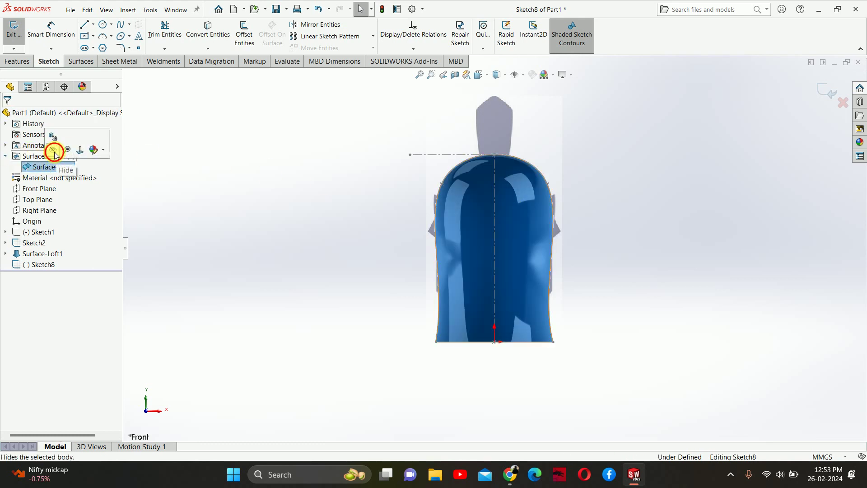
click(56, 148)
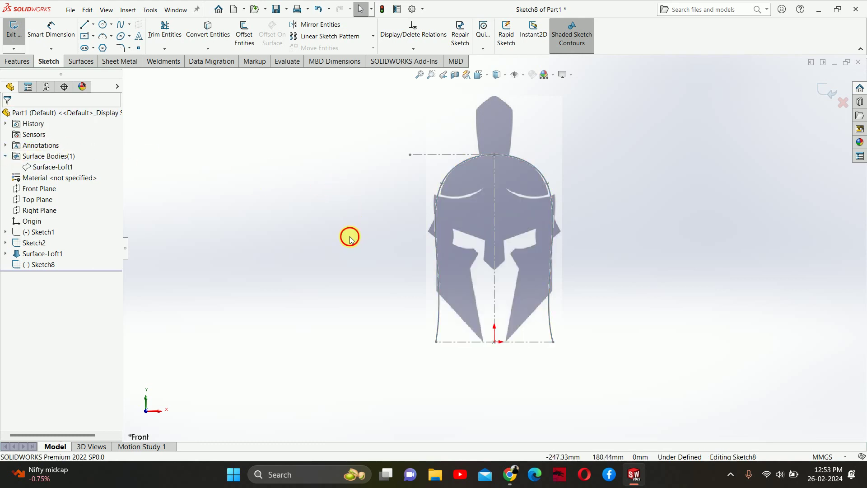
Draw a slanted line about 112.5 mm long along the left cheek guard's lower edge, from the side profile to its bottom tip.
scroll(557, 270, down, 3)
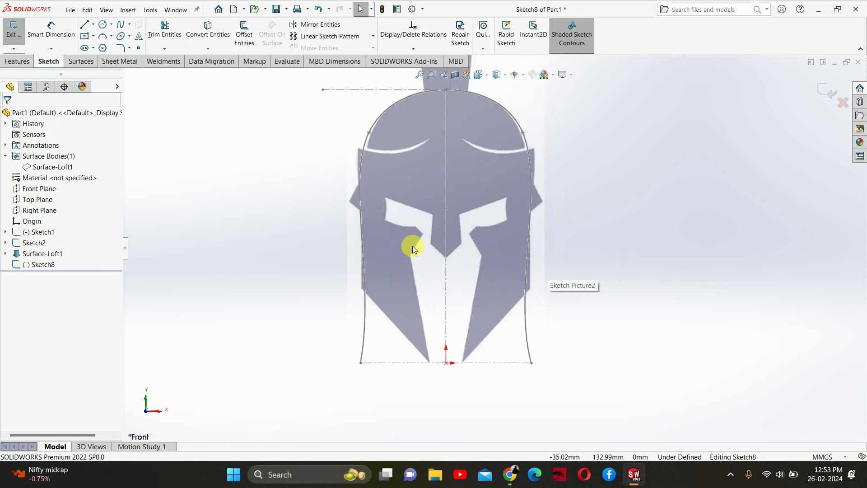
click(121, 24)
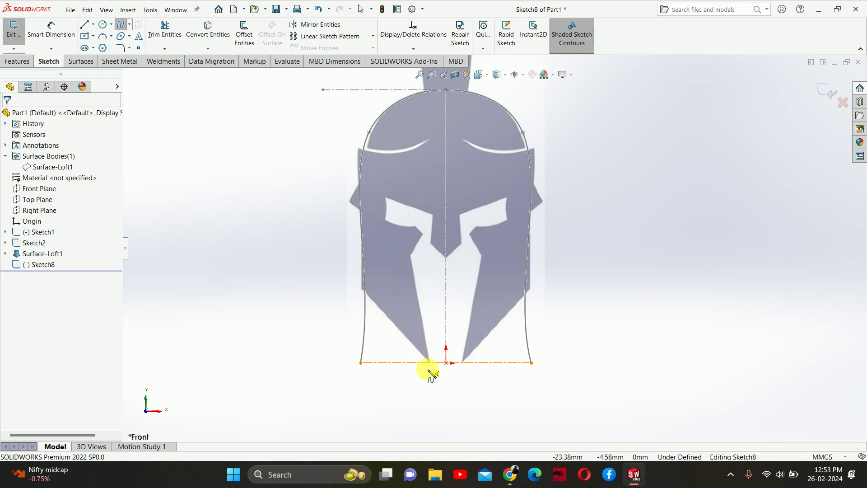
click(87, 24)
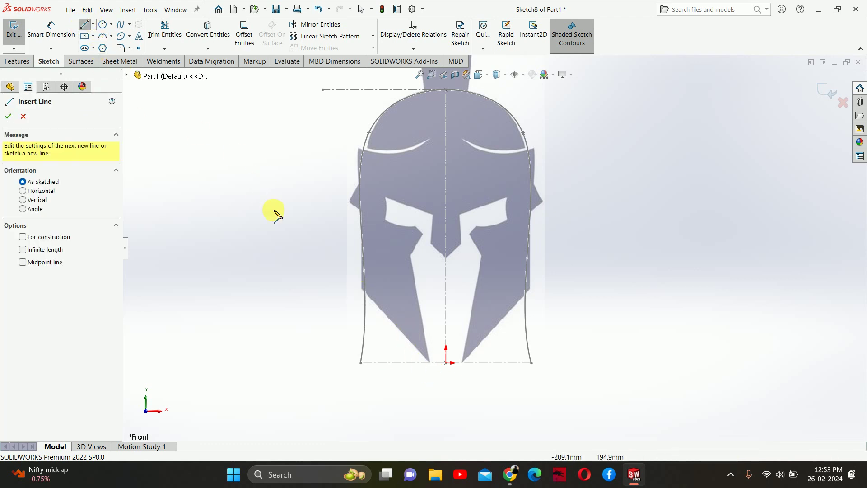
click(365, 293)
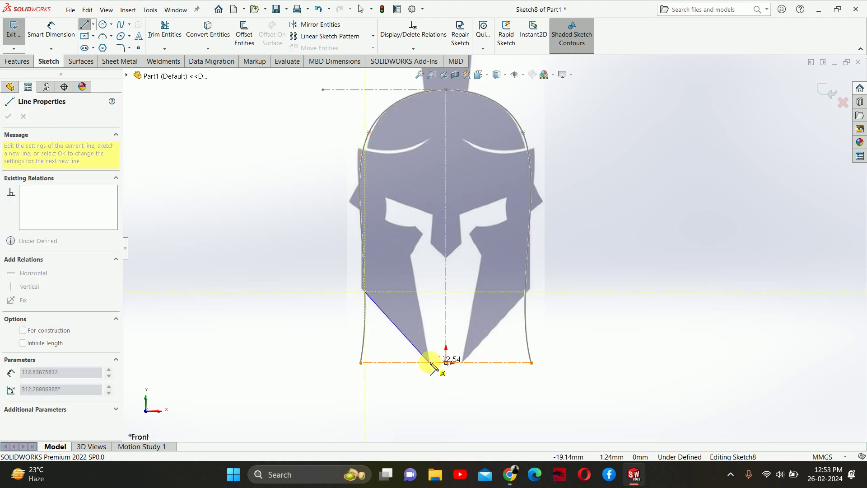
click(430, 362)
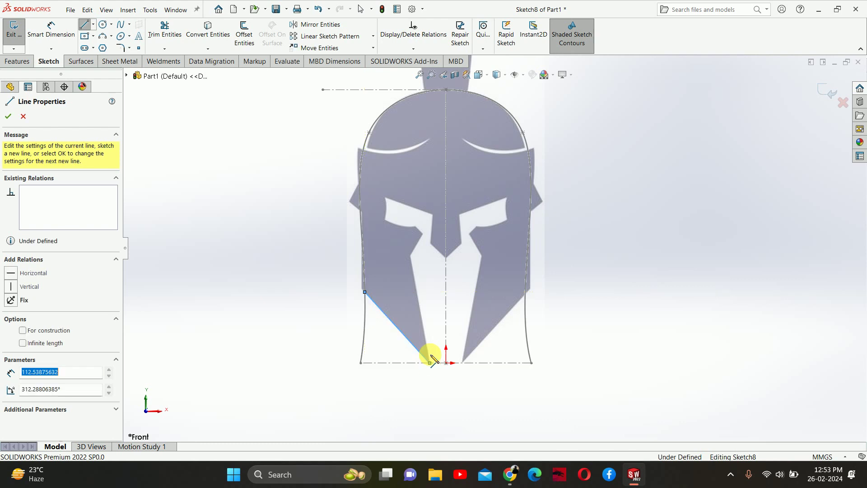
Continue the line chain up the left cheek guard's inner edge to the inner end of the eye opening's curved lower edge.
scroll(418, 217, up, 3)
click(410, 254)
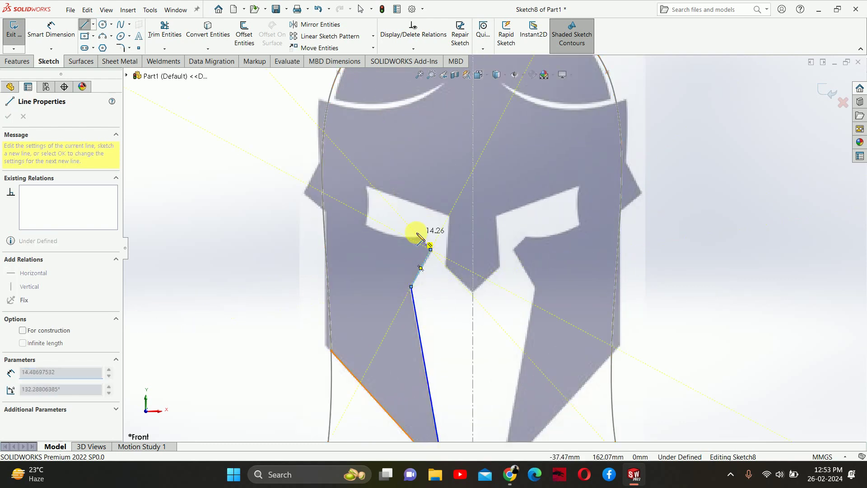
scroll(420, 237, up, 3)
double_click(445, 248)
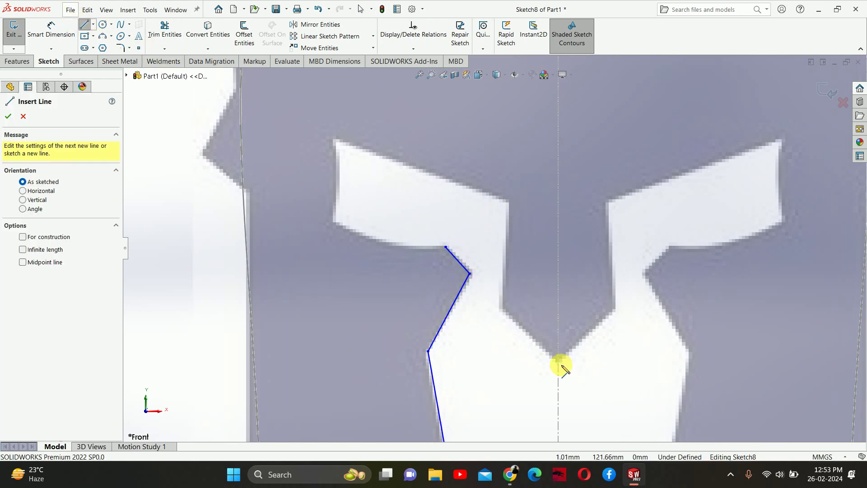
Trace connected lines from the nose guard's tip up its left side, along the eye opening's upper edge and down its outer edge.
click(558, 363)
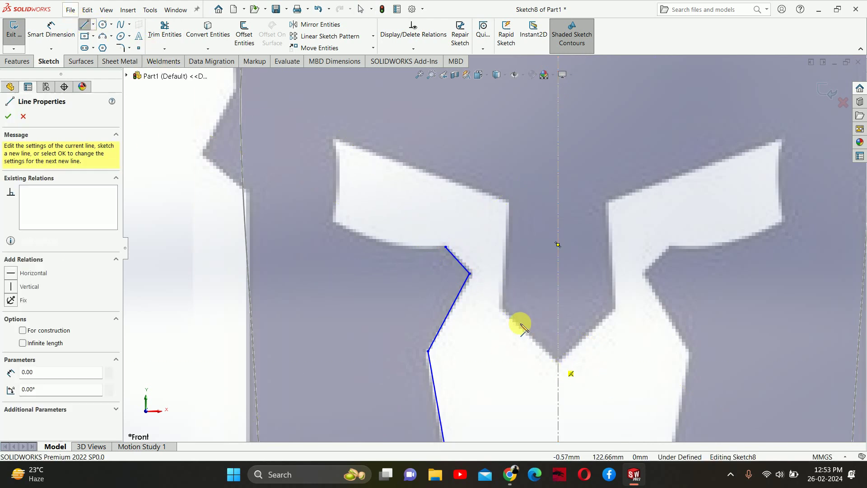
click(501, 306)
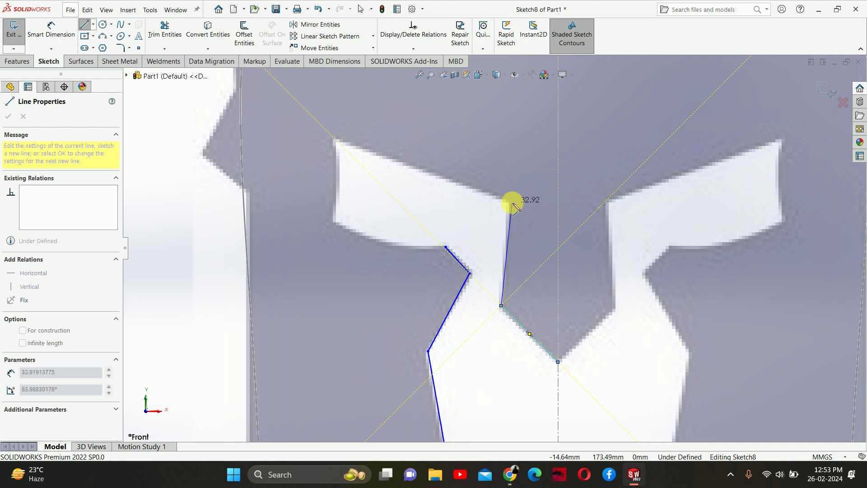
click(512, 202)
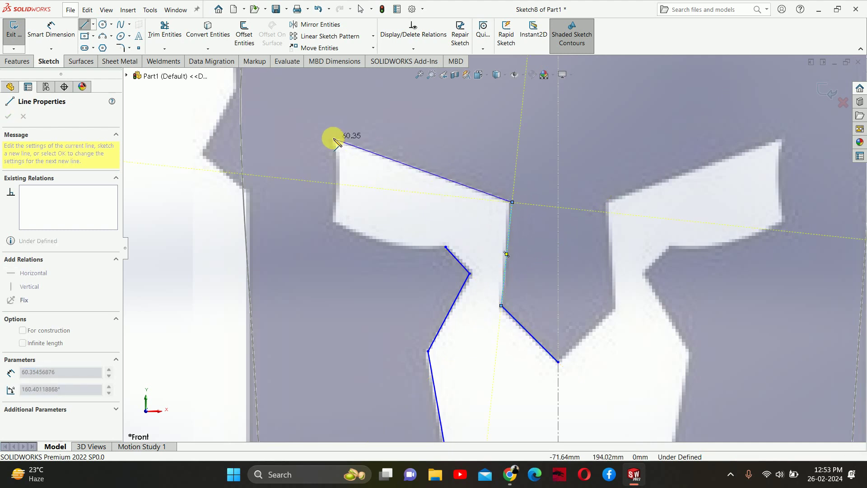
click(334, 138)
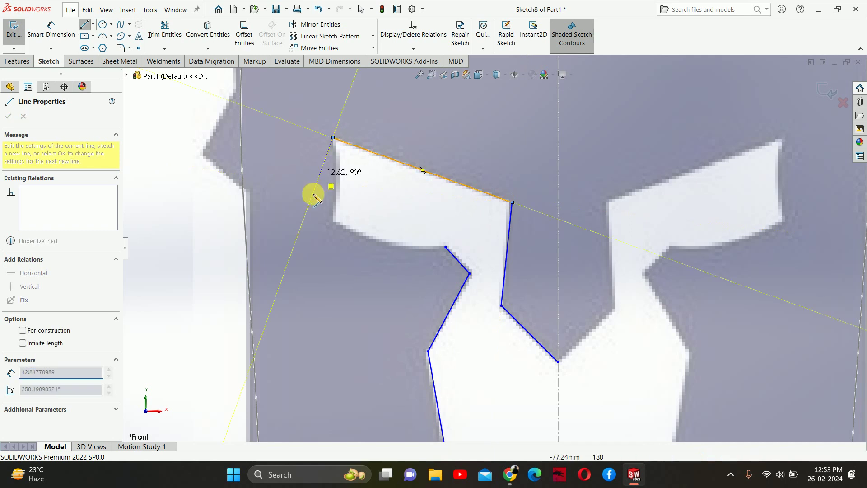
double_click(333, 221)
key(Escape)
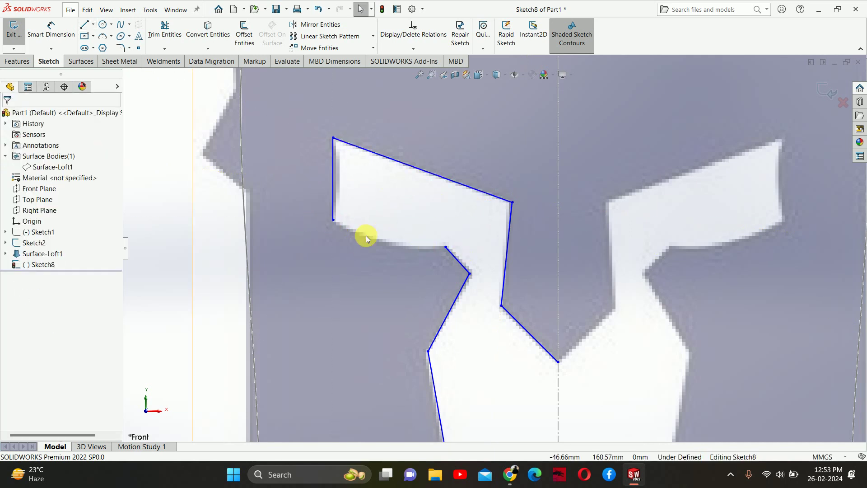
Draw a three-point arc of about 48 mm radius along the left eye opening's lower edge to join the open line ends.
click(98, 39)
click(334, 220)
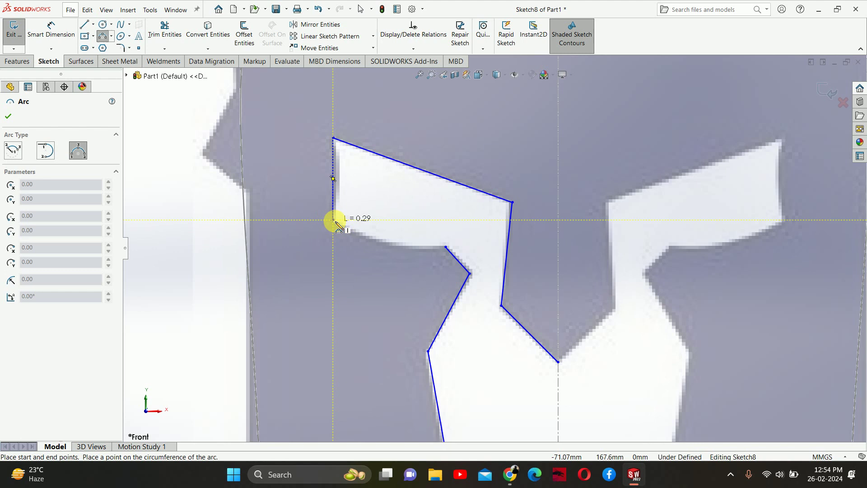
click(446, 247)
click(406, 247)
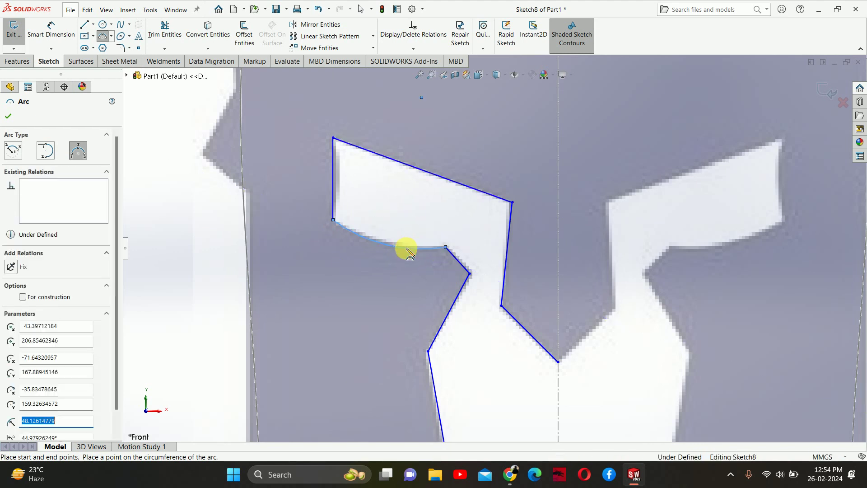
key(Escape)
Draw a vertical centerline up from the origin and mirror the whole traced left-side outline about it.
scroll(495, 287, up, 4)
scroll(493, 287, up, 3)
drag(334, 183, 509, 423)
click(94, 25)
click(101, 41)
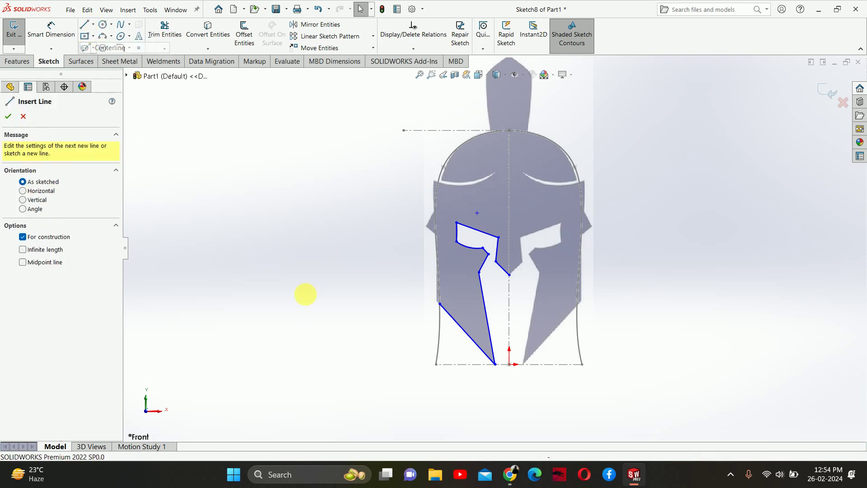
click(510, 364)
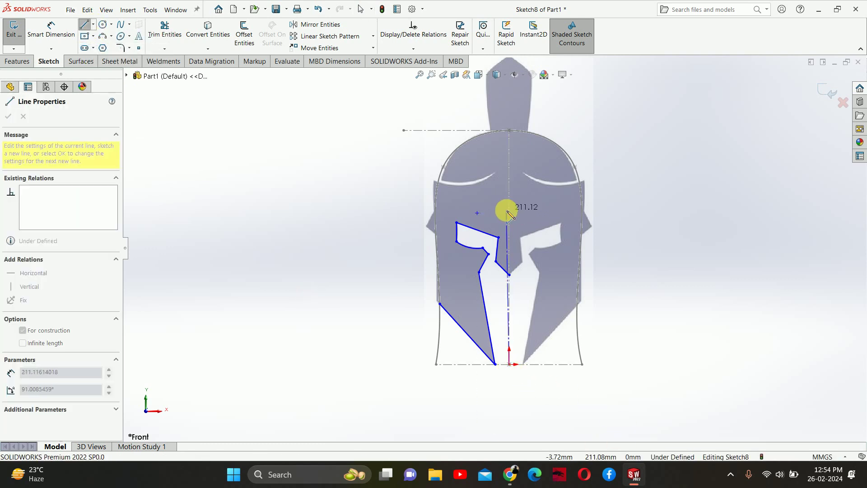
click(509, 217)
key(Escape)
mouse_move(335, 195)
mouse_down()
mouse_move(493, 406)
mouse_move(535, 442)
mouse_up()
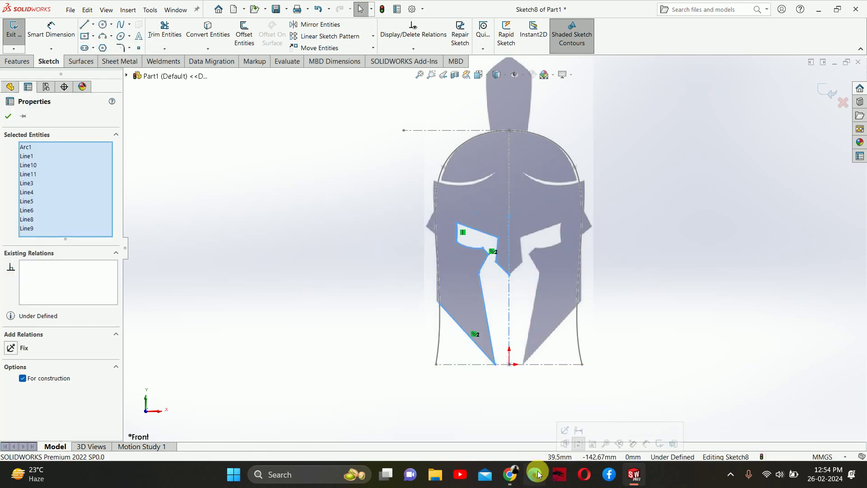
click(309, 24)
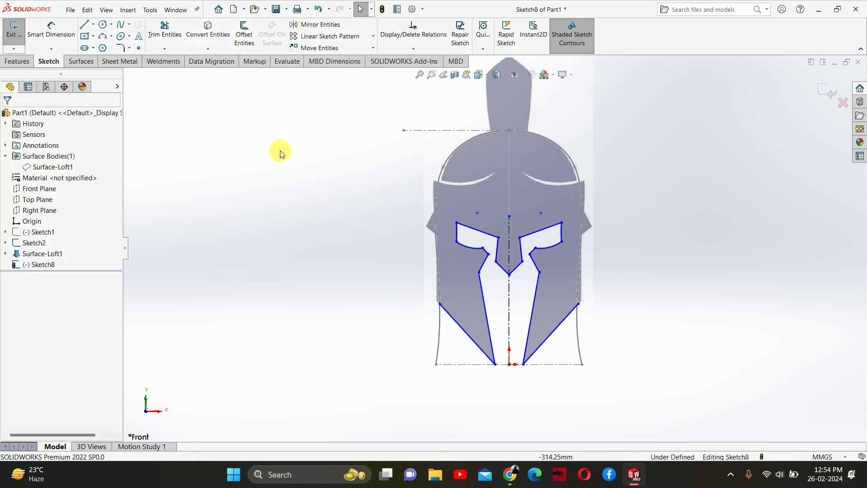
Connect both cheek guards' outer ends with lines running outward, down and across a base about 377 mm wide below the helmet, and finish the sketch.
click(83, 29)
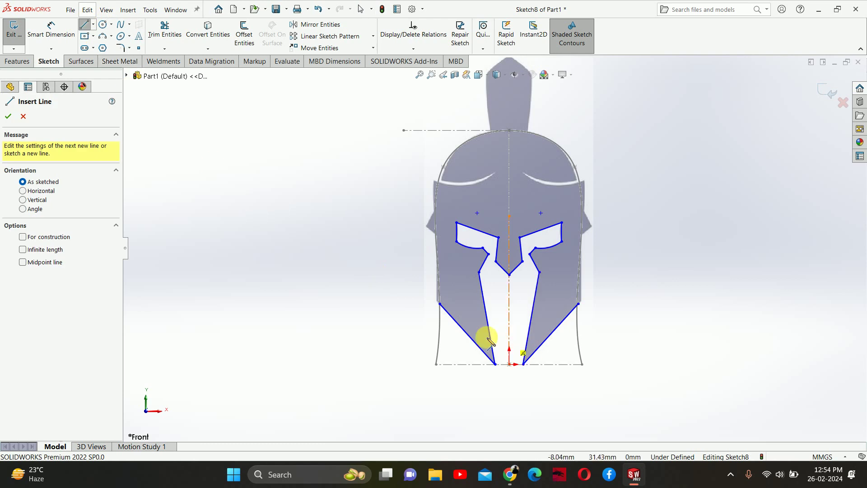
click(441, 304)
click(365, 304)
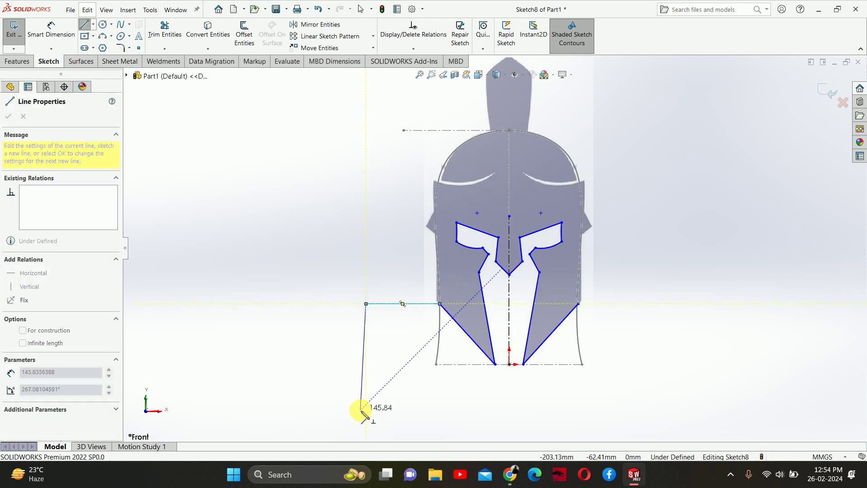
click(366, 407)
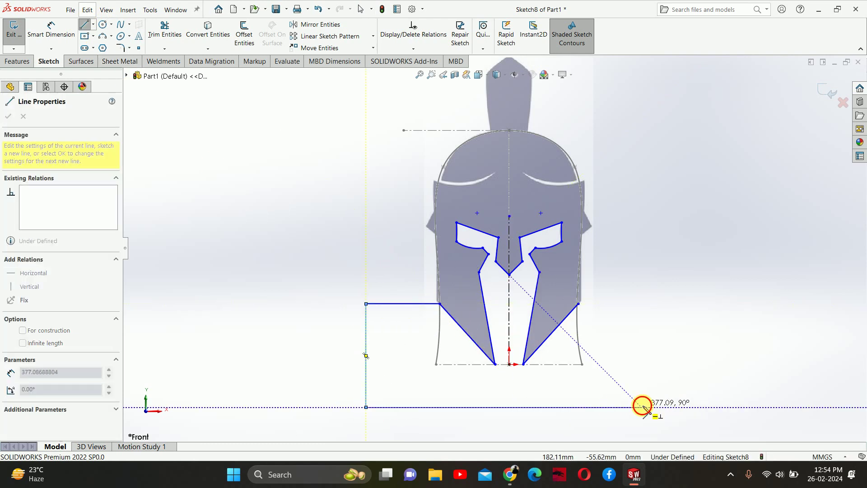
click(642, 407)
click(641, 304)
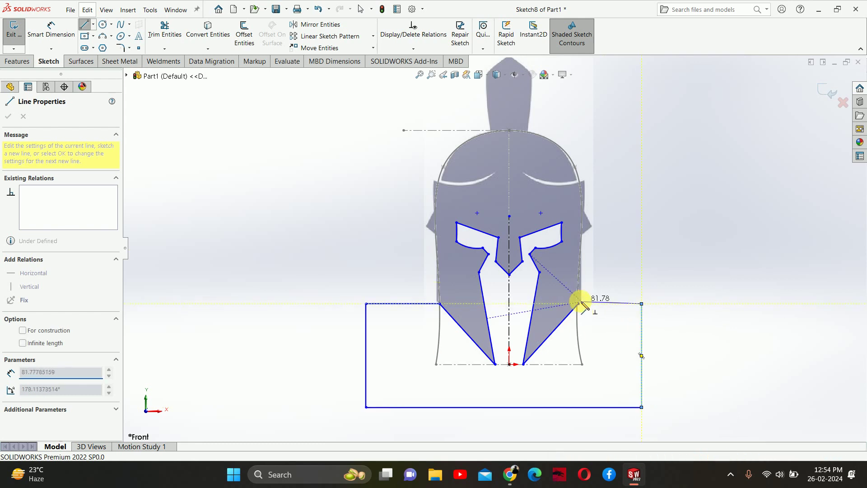
click(578, 304)
key(Escape)
key(Escape)
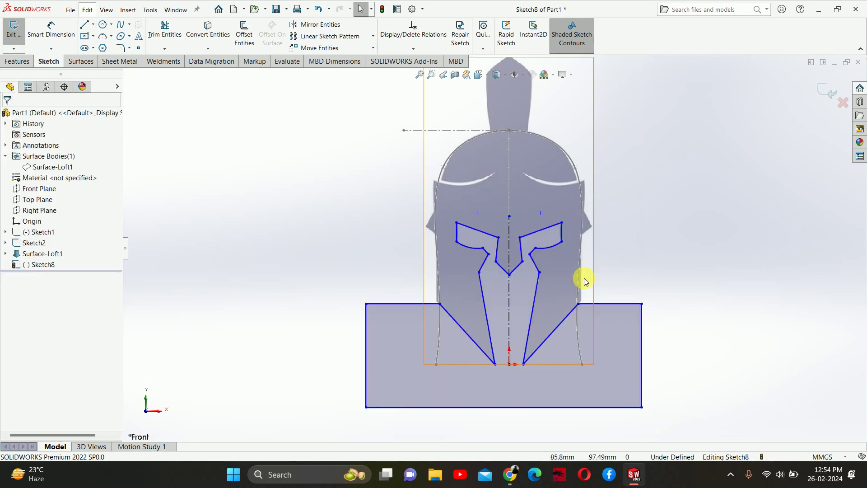
click(829, 94)
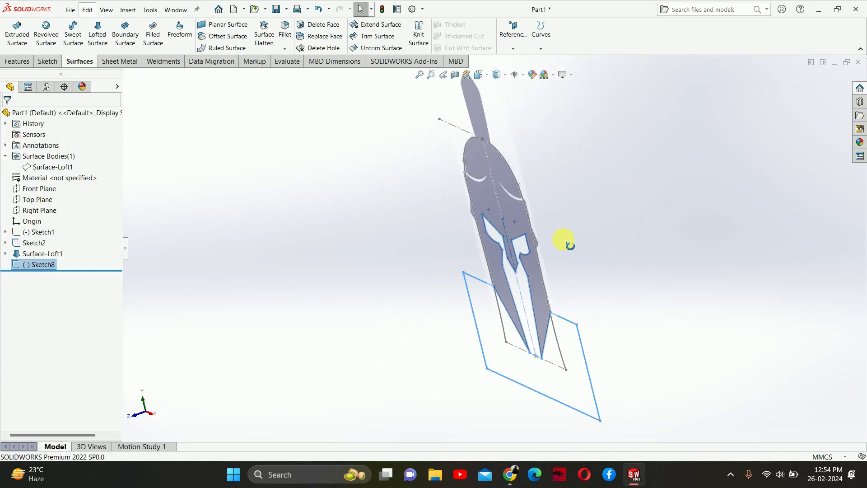
Show the lofted surface body again and hide the front profile sketch with its reference picture.
click(45, 168)
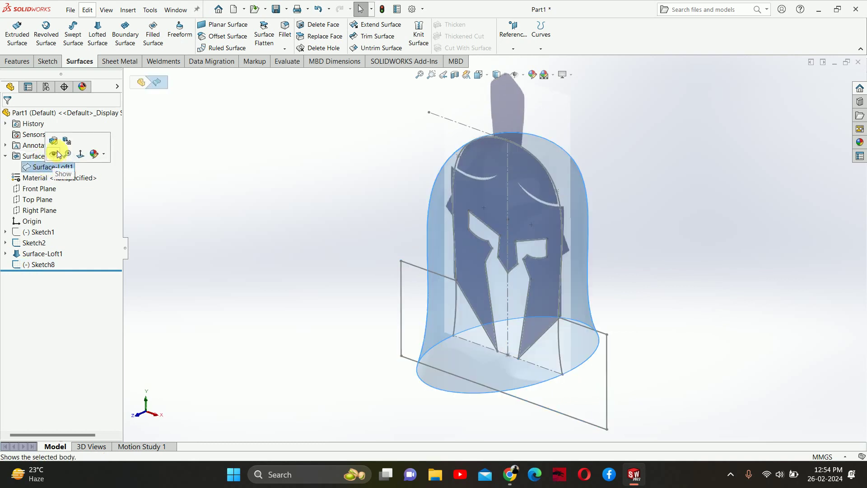
click(55, 153)
click(324, 183)
scroll(511, 208, up, 1)
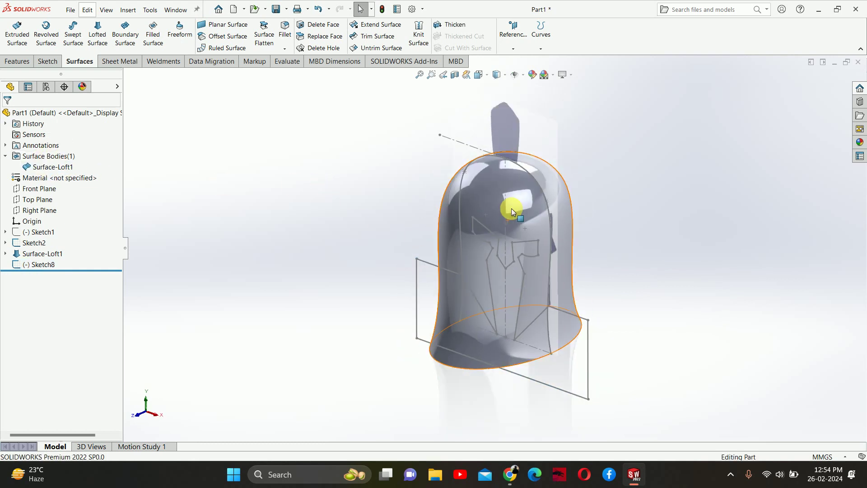
click(33, 243)
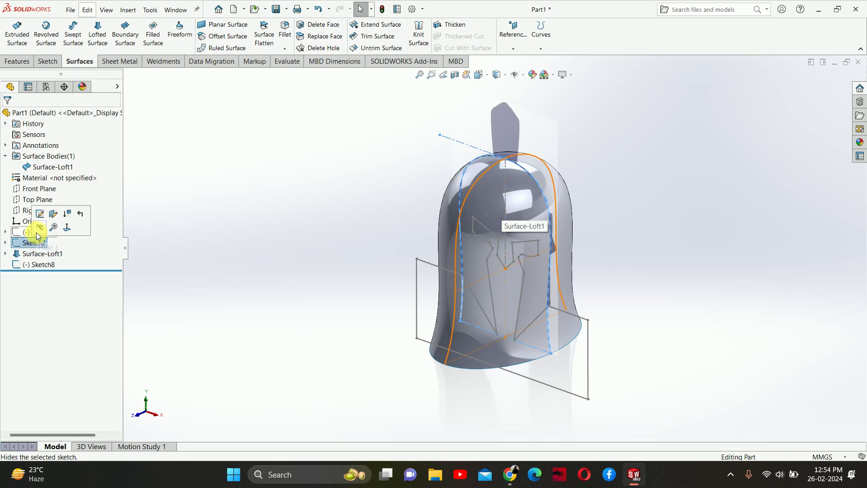
click(48, 217)
mouse_move(315, 226)
middle_down()
mouse_move(290, 246)
mouse_move(459, 286)
mouse_move(480, 270)
mouse_move(521, 264)
middle_up()
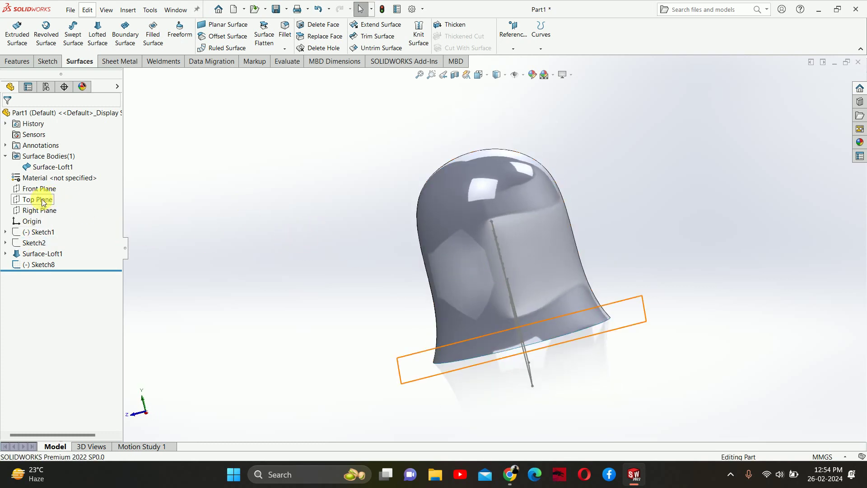
click(38, 214)
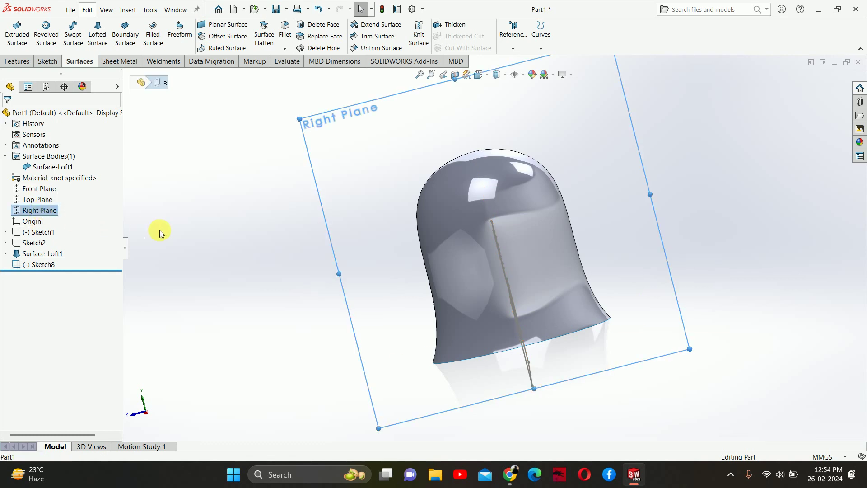
click(37, 232)
click(42, 203)
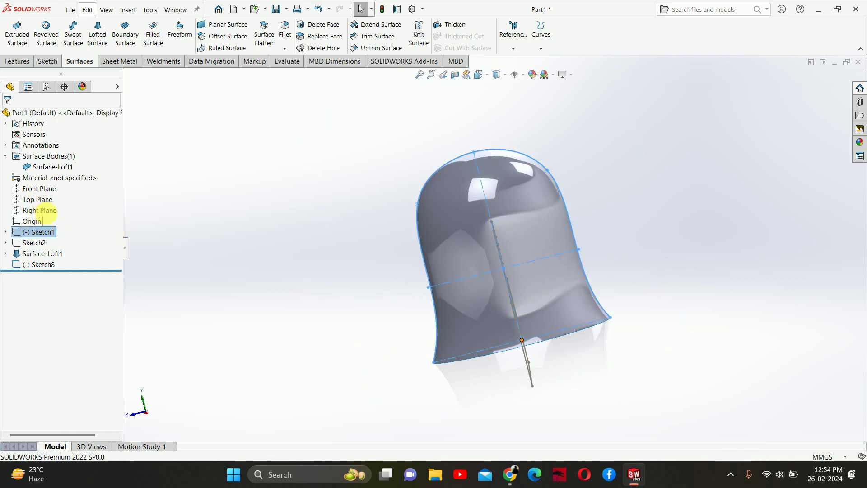
click(37, 231)
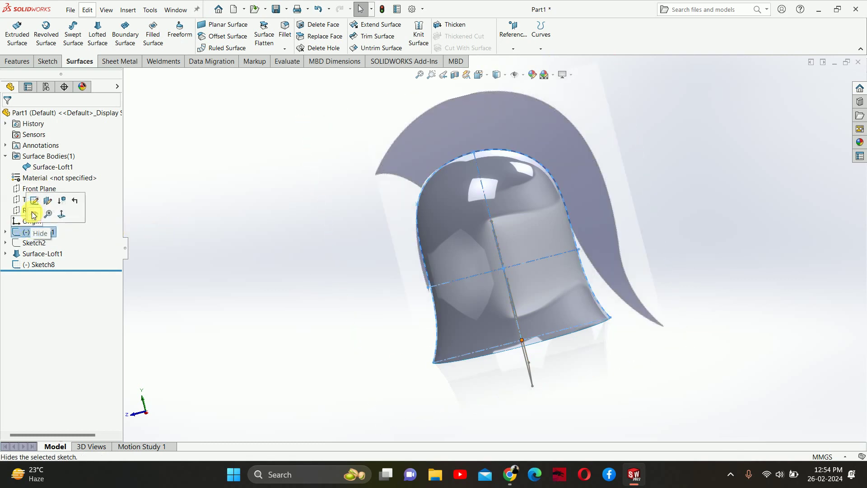
click(42, 203)
middle_drag(204, 234, 299, 226)
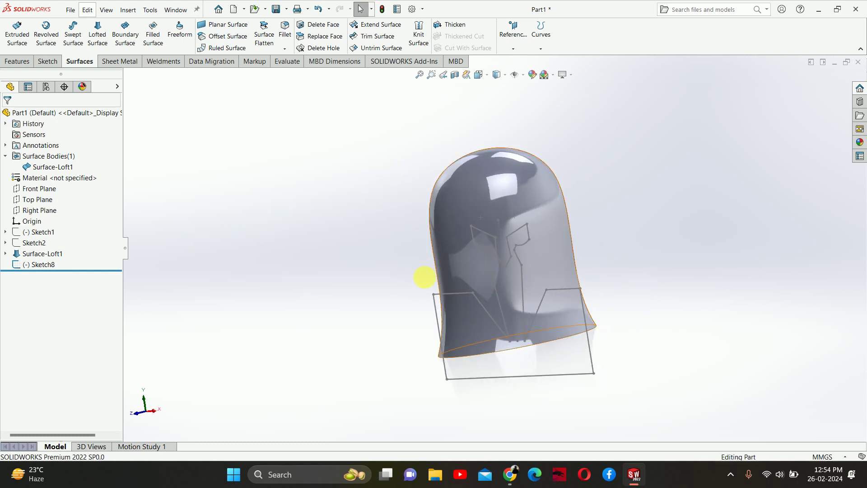
Trim the lofted surface with the face-opening sketch, removing the front face-opening region and keeping the rest of the helmet.
click(59, 266)
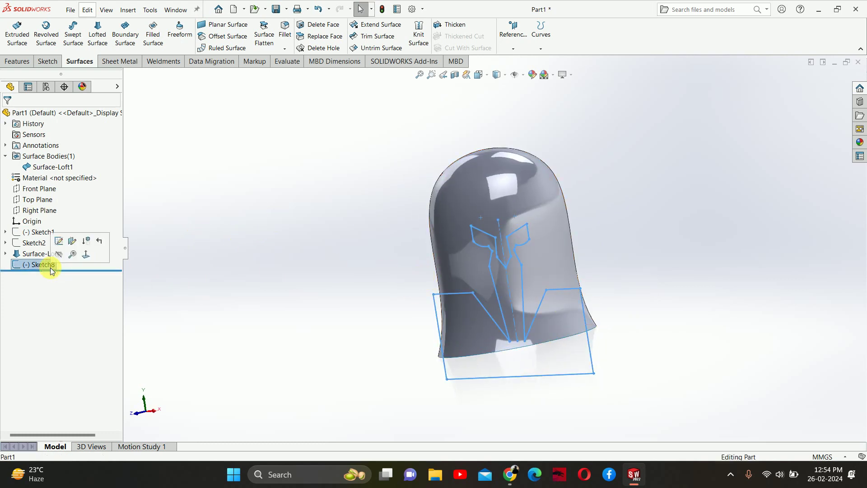
click(369, 38)
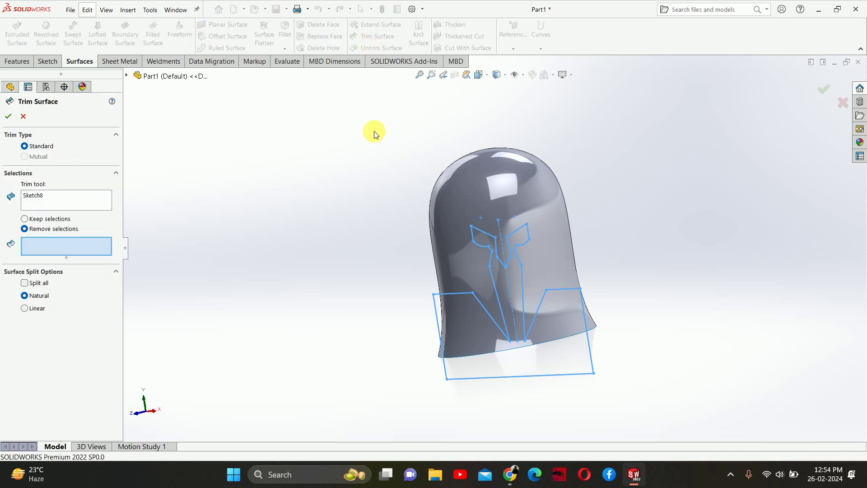
middle_drag(427, 240, 430, 325)
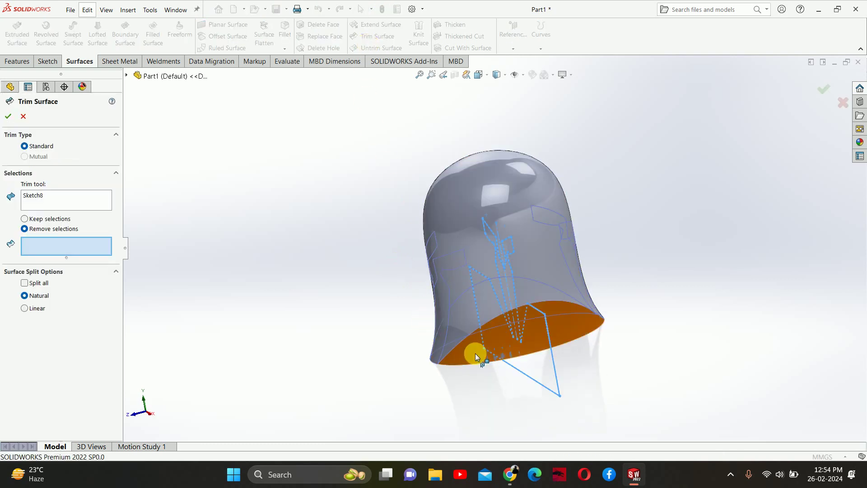
click(440, 323)
middle_drag(418, 321, 482, 364)
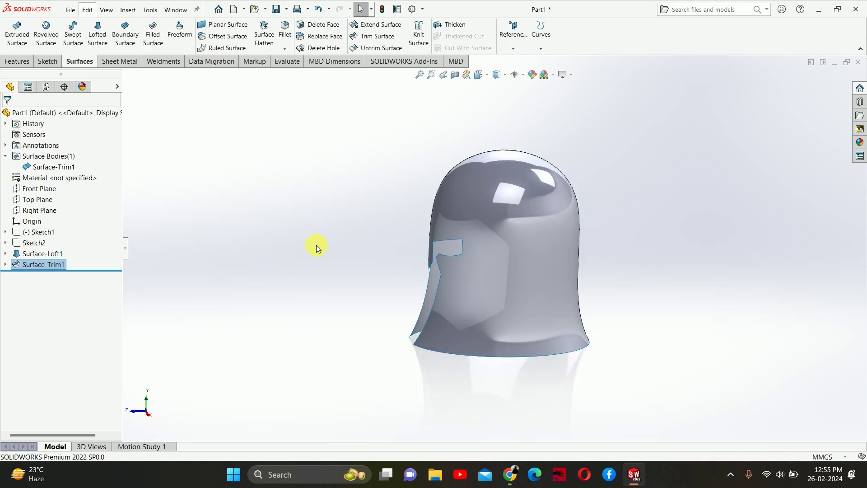
middle_drag(316, 245, 450, 306)
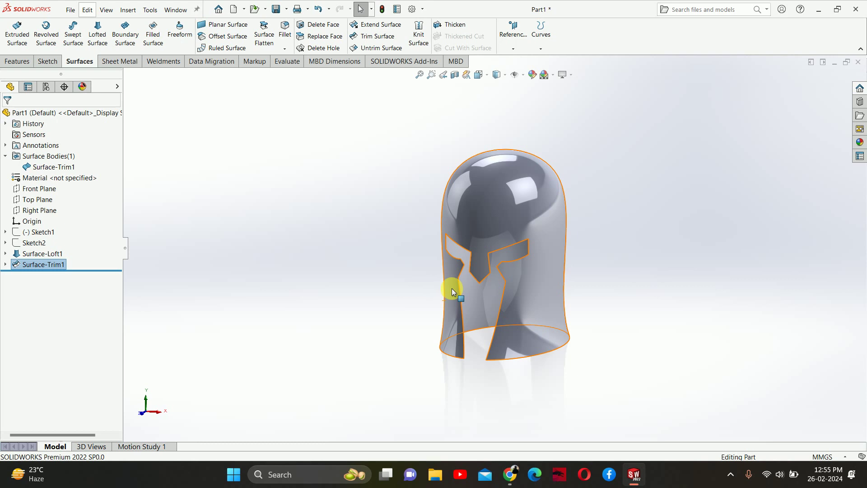
click(452, 288)
middle_drag(452, 288, 592, 239)
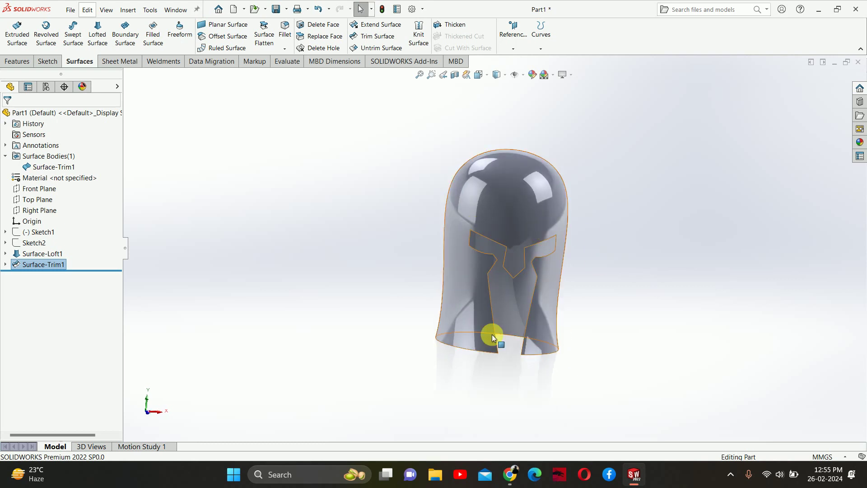
middle_drag(546, 264, 546, 226)
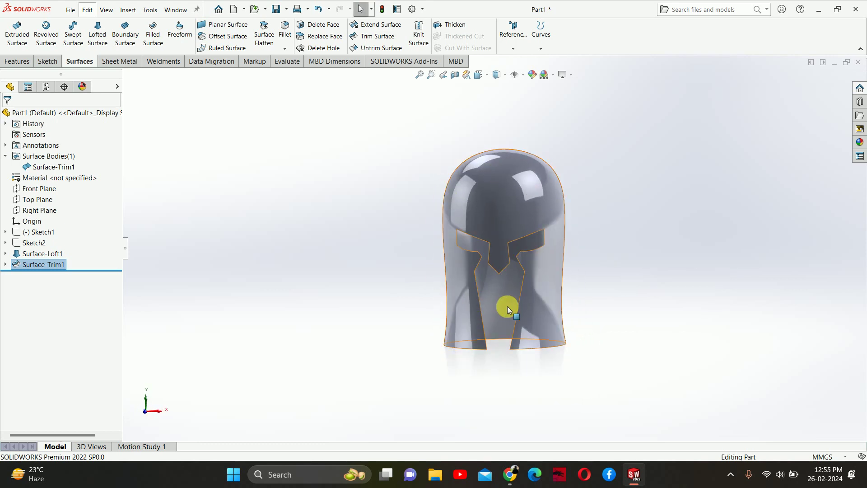
middle_drag(505, 306, 456, 302)
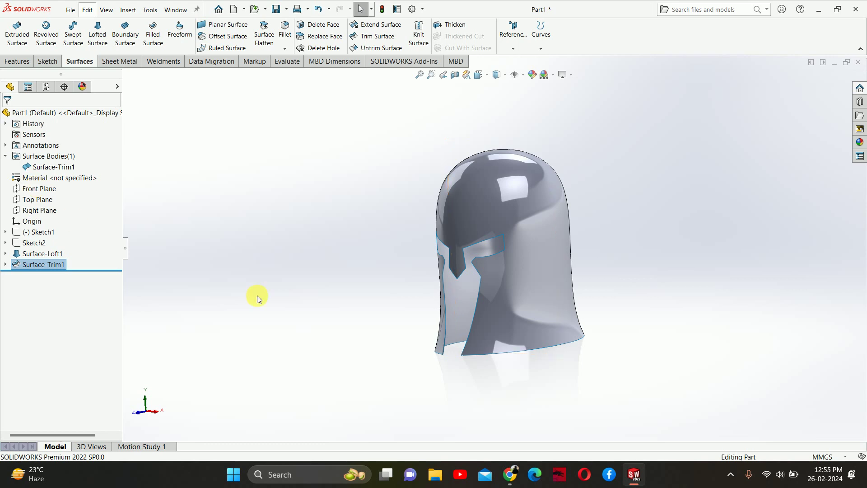
Start a new sketch on the Right Plane and show the side profile sketch with its reference picture.
click(43, 212)
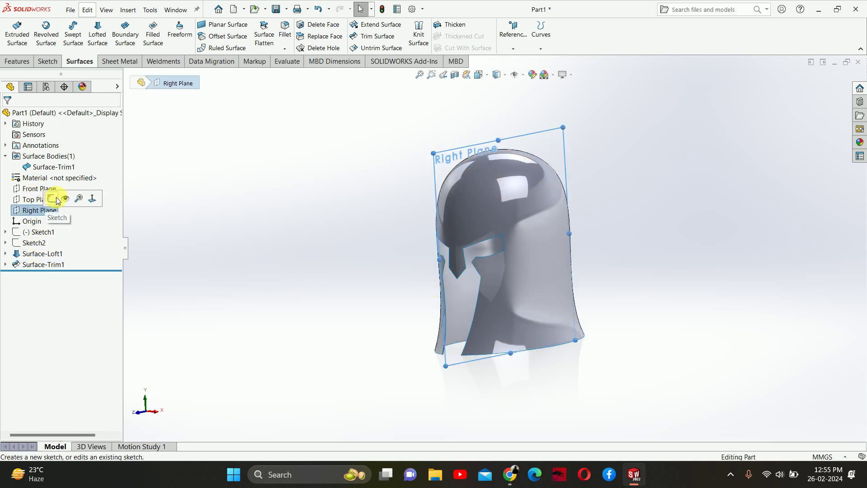
click(51, 198)
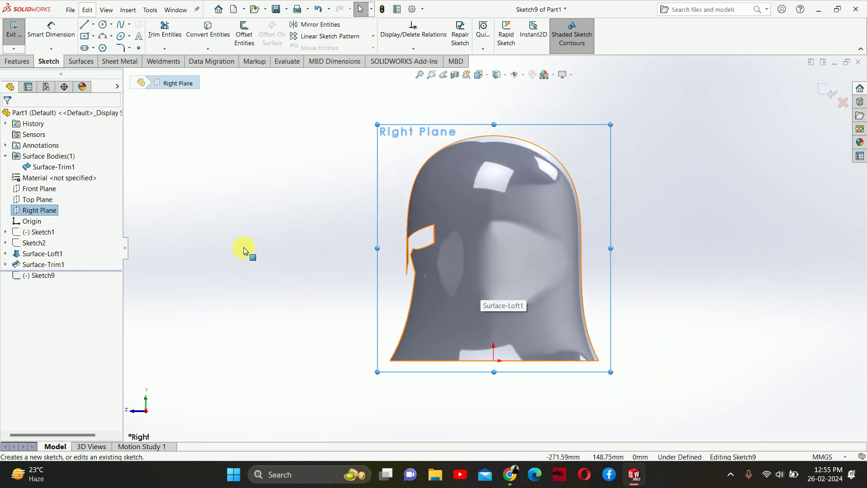
click(44, 232)
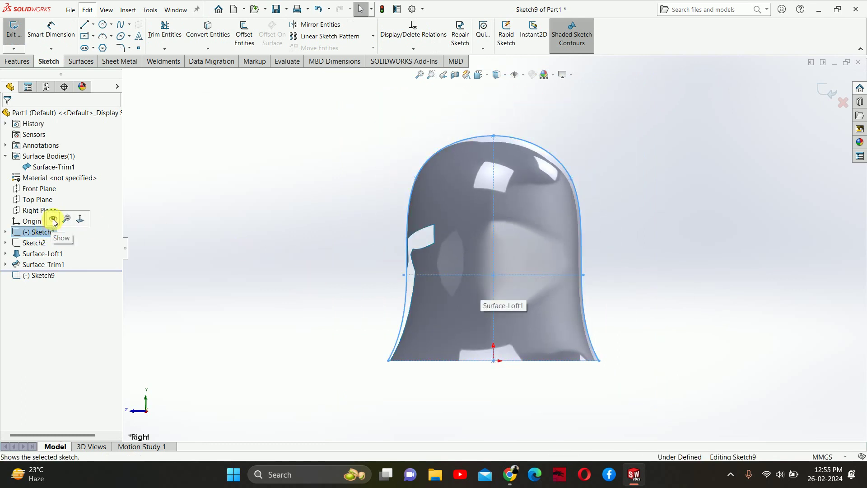
click(53, 220)
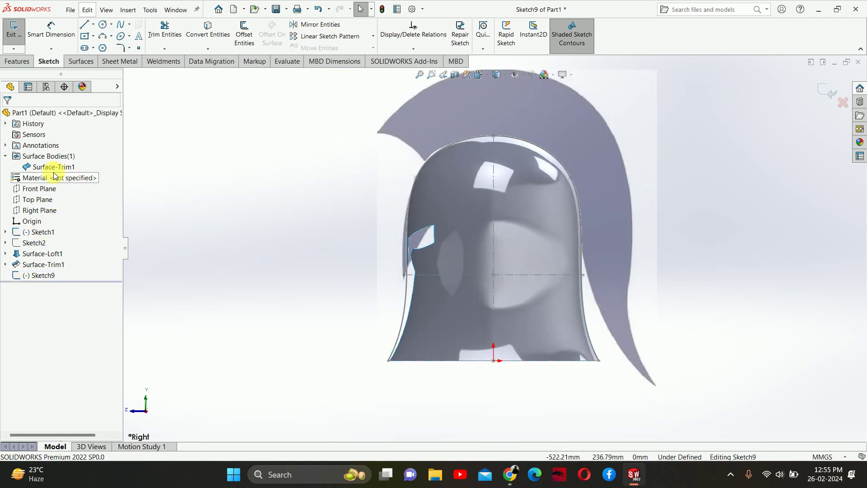
Set the display style to wireframe so that the side reference picture can be traced through the trimmed surface.
click(54, 168)
click(202, 153)
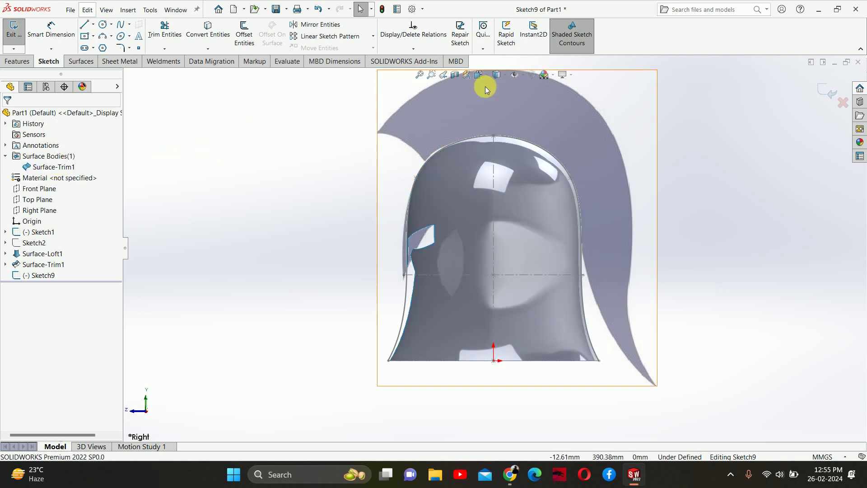
mouse_move(503, 75)
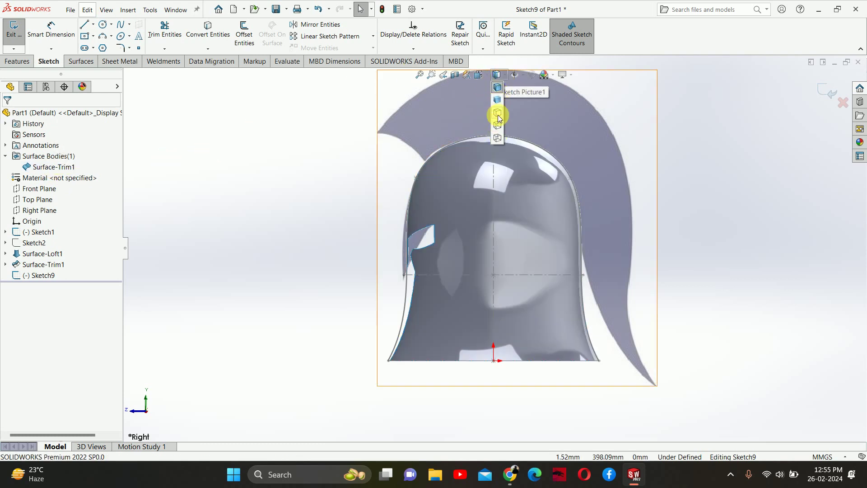
click(498, 138)
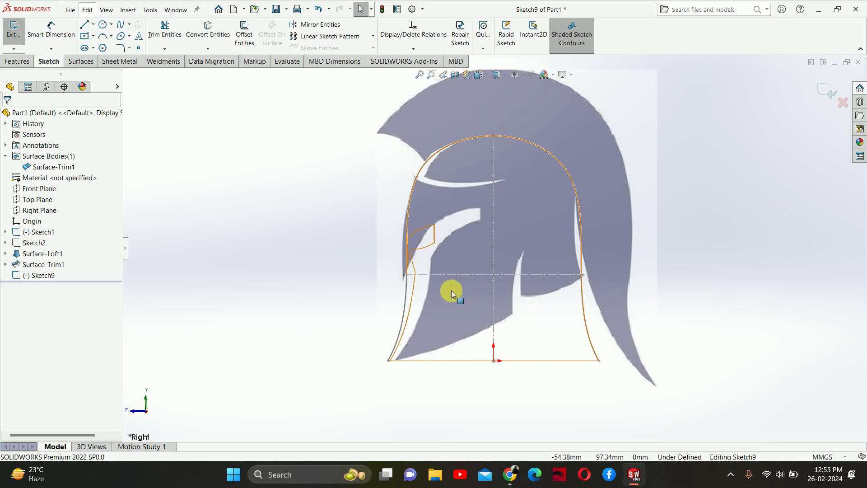
Draw a spline about 188 mm long along the cheek guard's lower edge, curving it to match the reference picture.
scroll(448, 288, down, 3)
scroll(420, 260, up, 1)
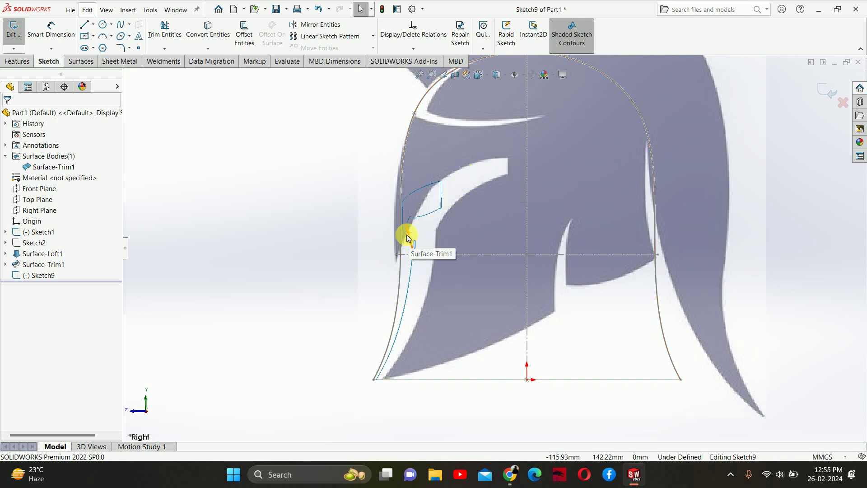
click(87, 26)
click(120, 24)
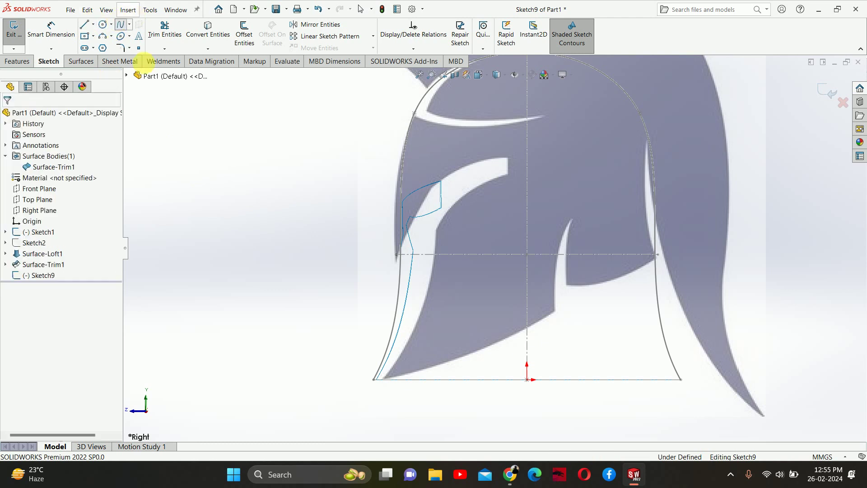
click(392, 360)
click(376, 379)
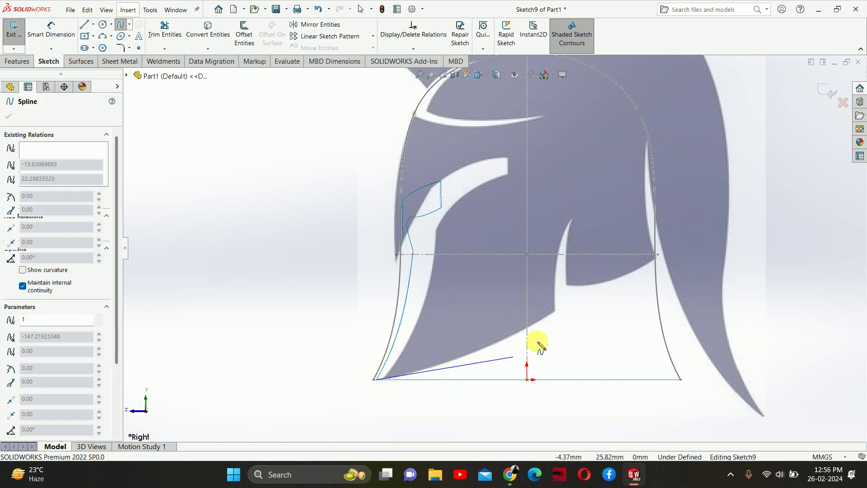
double_click(557, 312)
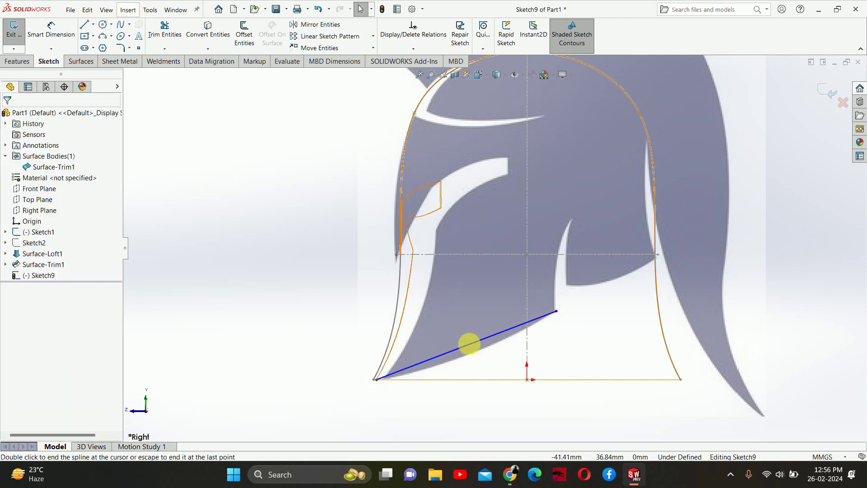
click(457, 350)
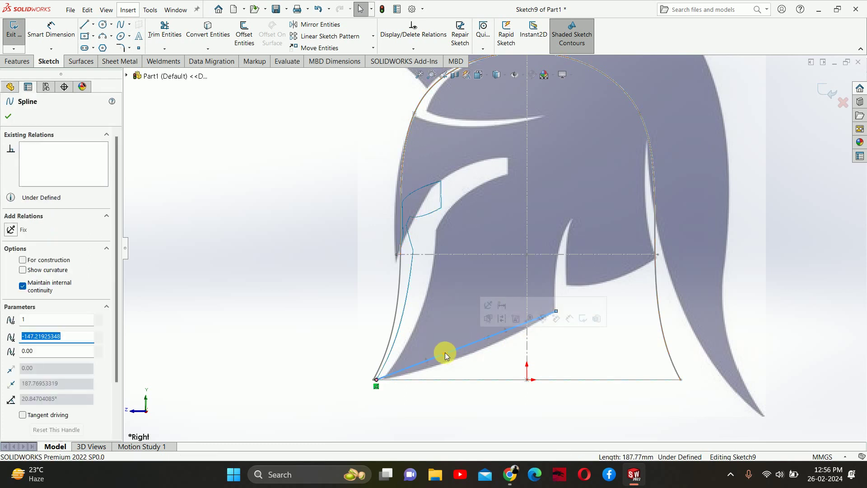
drag(446, 354, 452, 370)
click(263, 245)
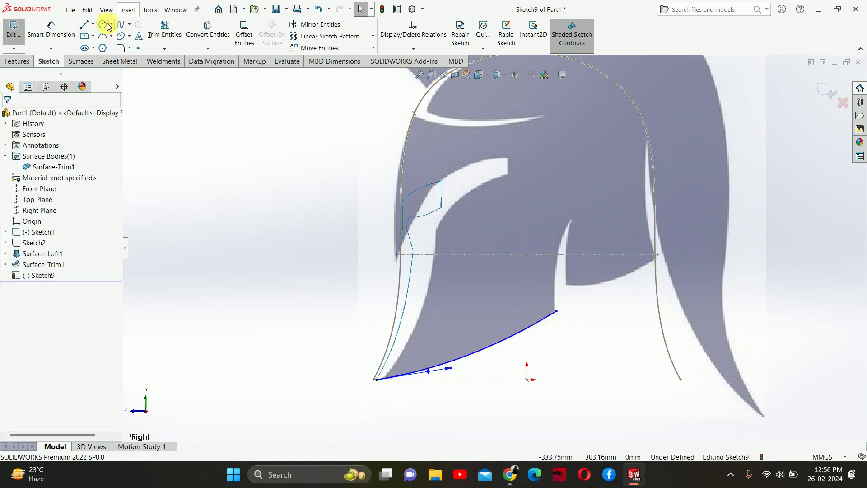
Draw a spline about 93 mm long up the notch's front edge from the cheek guard's corner, bending it and adjusting its upper endpoint.
click(121, 25)
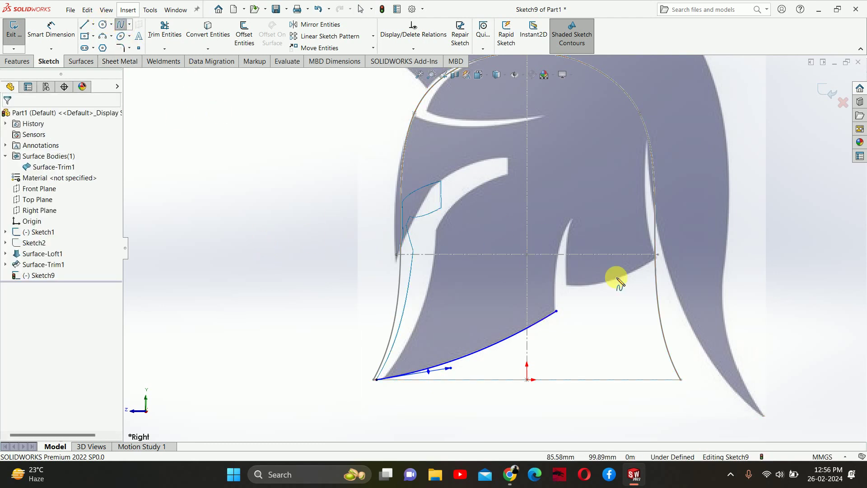
click(556, 311)
click(574, 217)
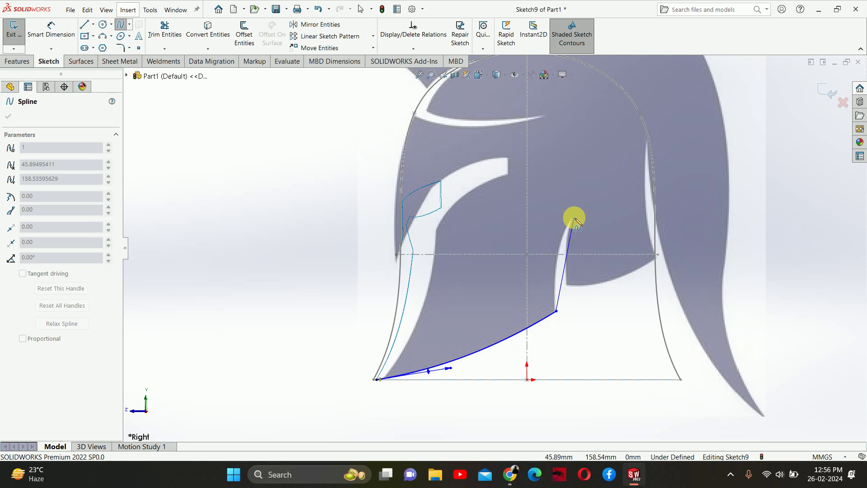
key(Escape)
click(562, 273)
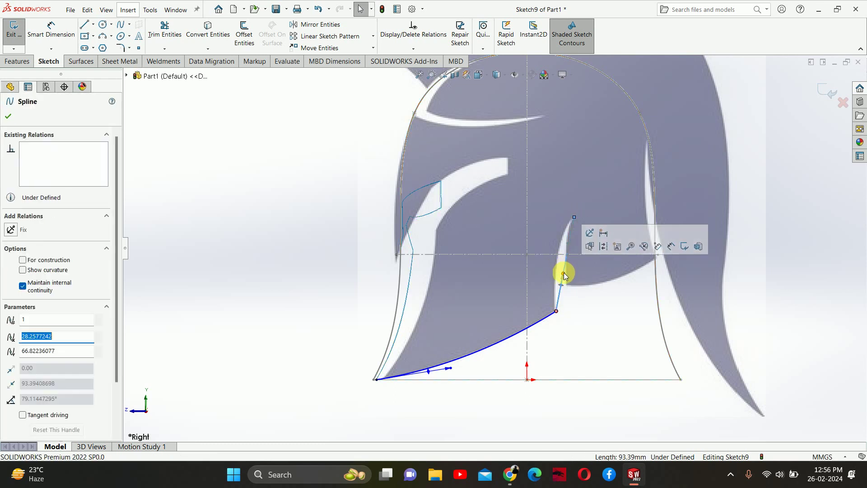
drag(564, 276, 552, 272)
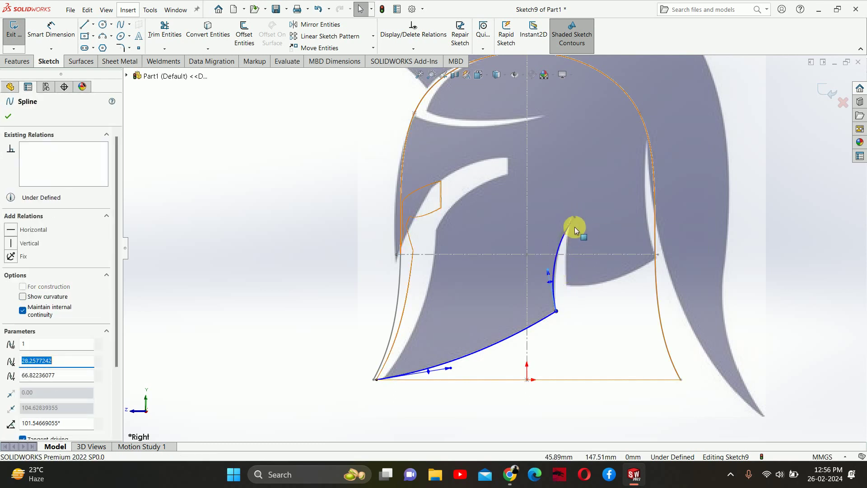
click(573, 219)
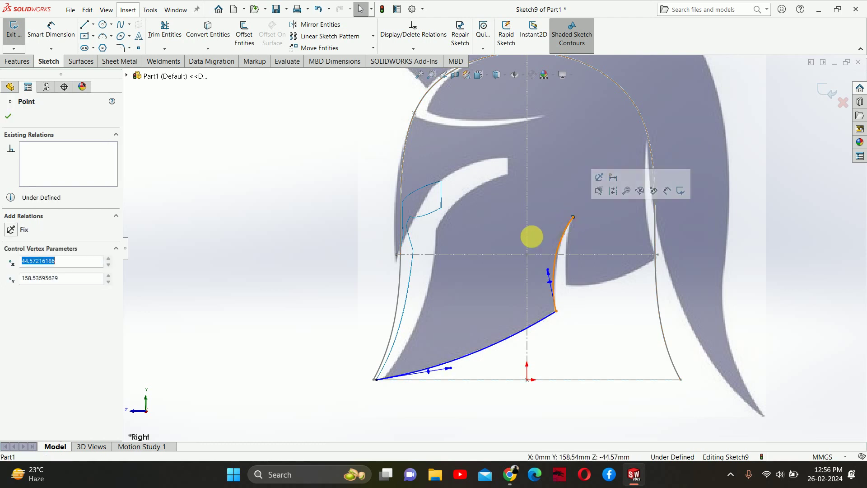
click(276, 241)
Draw a spline about 66 mm long from the notch tip down its rear edge, curving it to follow the picture.
click(124, 34)
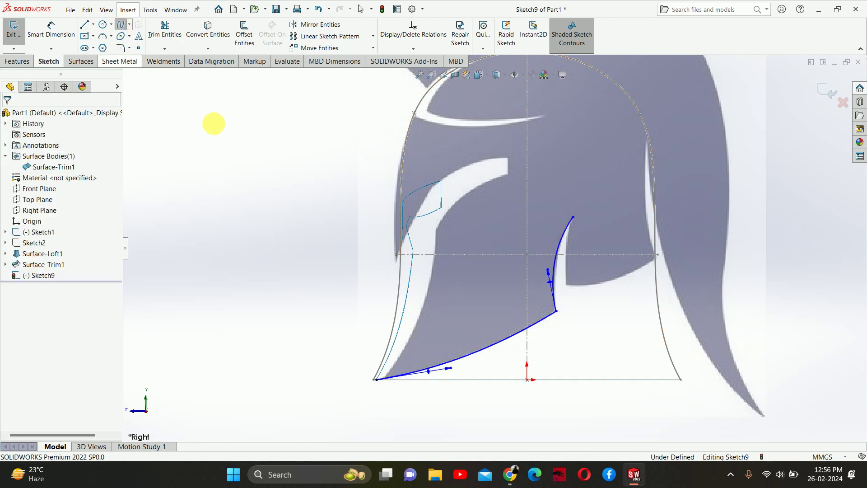
click(574, 219)
scroll(564, 281, down, 3)
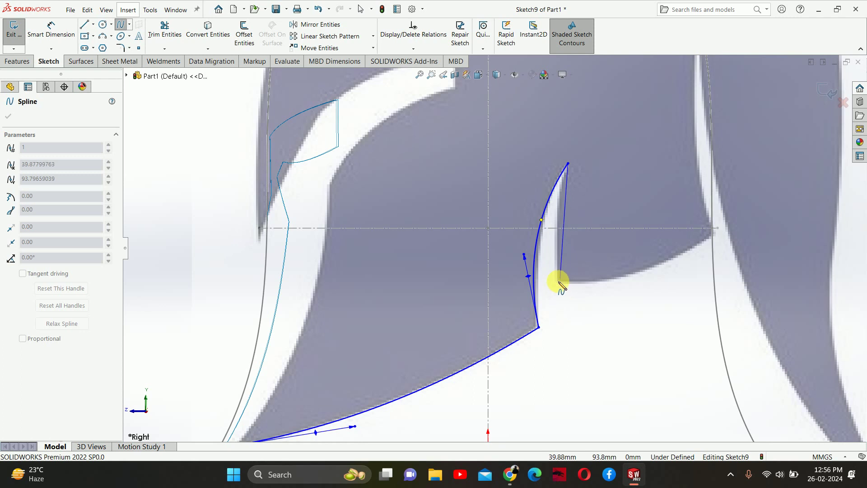
double_click(560, 281)
key(Escape)
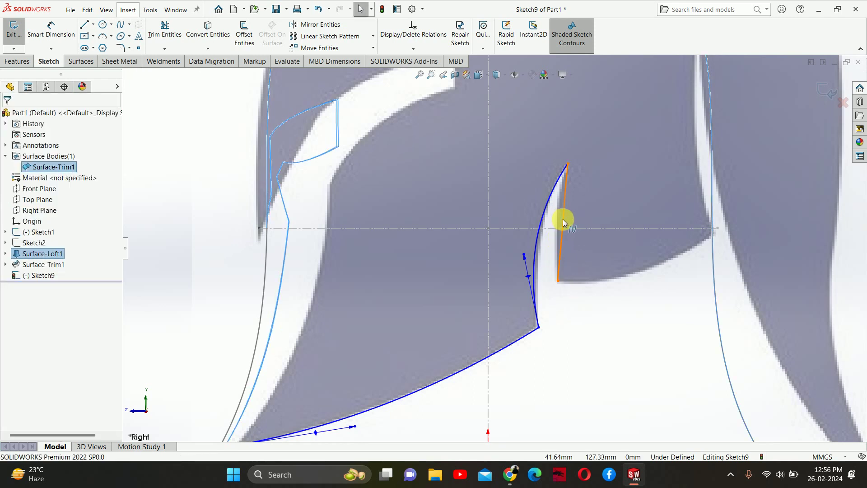
click(563, 218)
scroll(560, 226, down, 3)
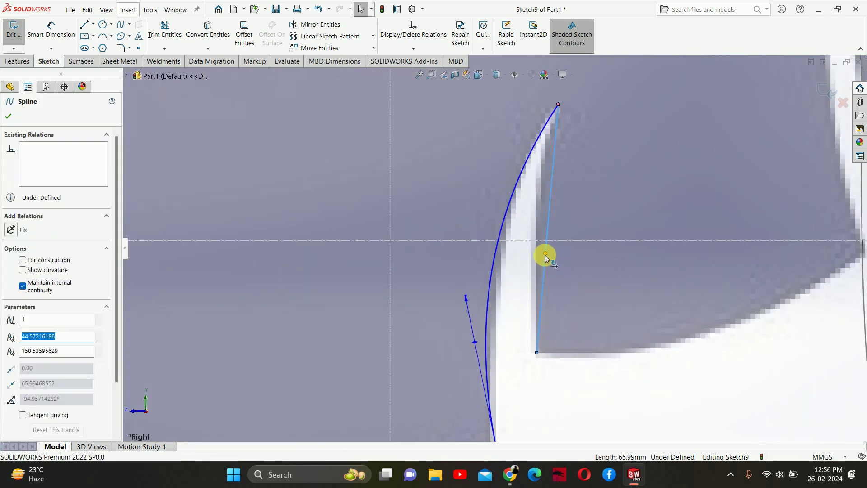
drag(546, 255, 523, 252)
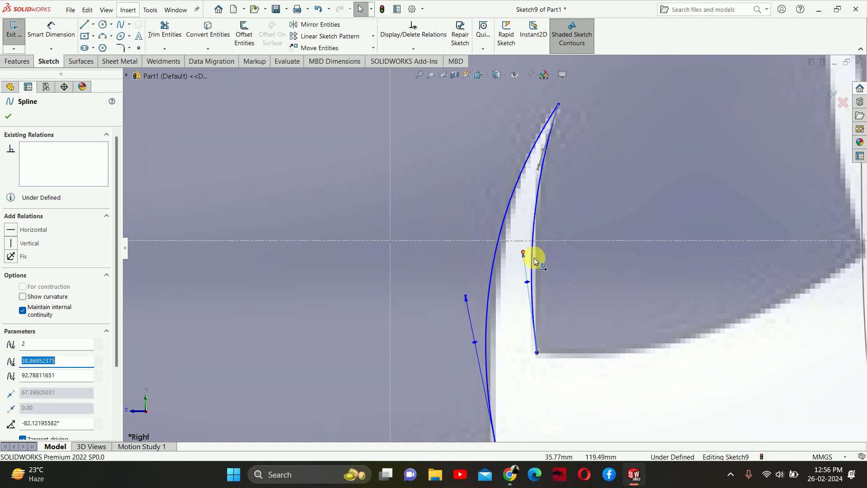
scroll(535, 261, up, 5)
key(Escape)
Draw a spline about 94 mm long from the notch's rear corner to the helmet's back outline, curved along the neck guard's lower edge.
click(121, 25)
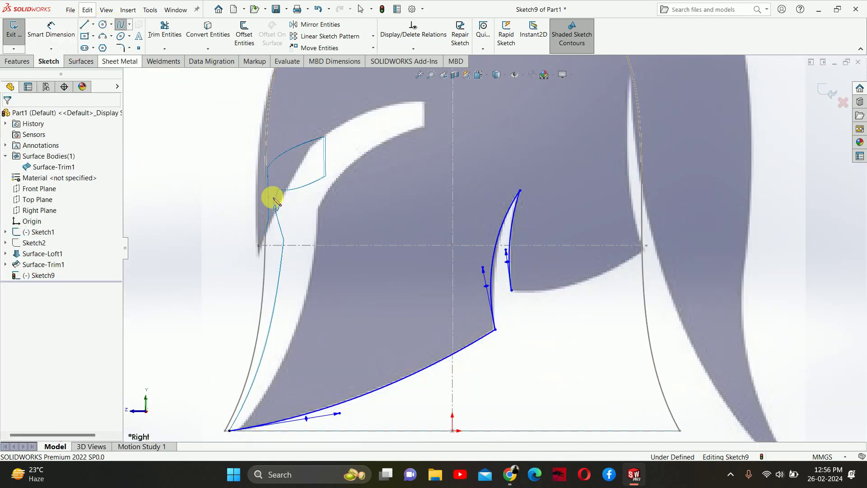
click(512, 290)
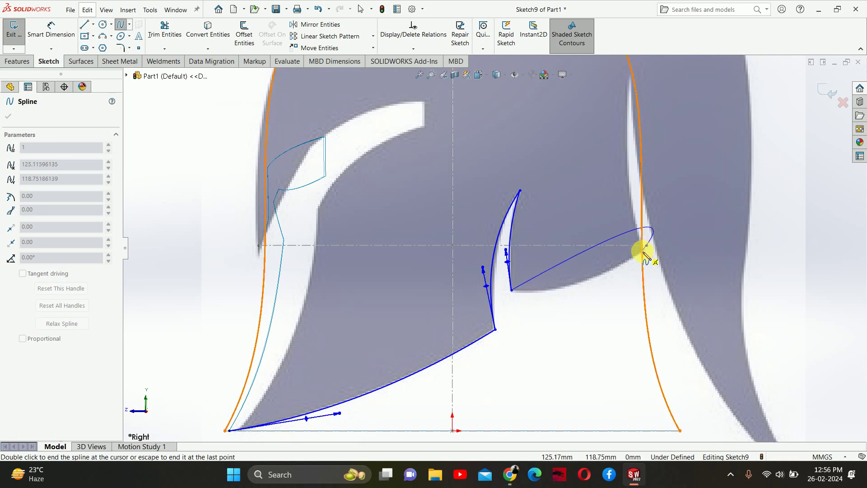
double_click(646, 245)
click(611, 259)
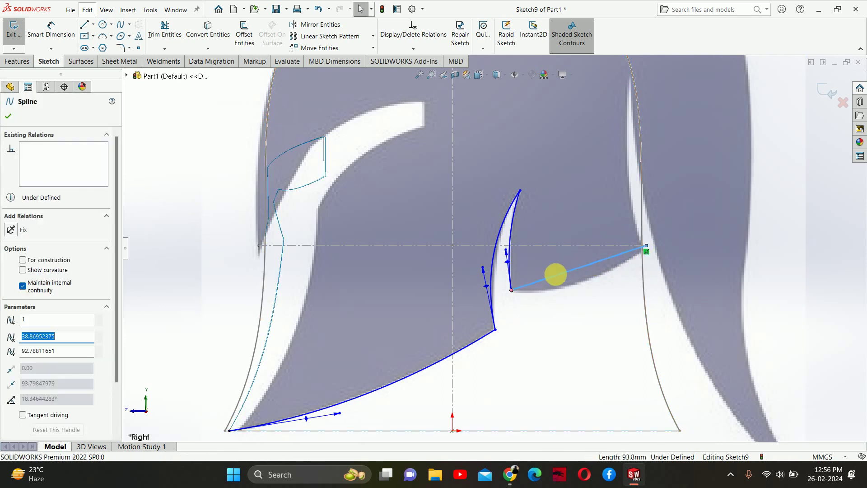
drag(565, 273, 570, 294)
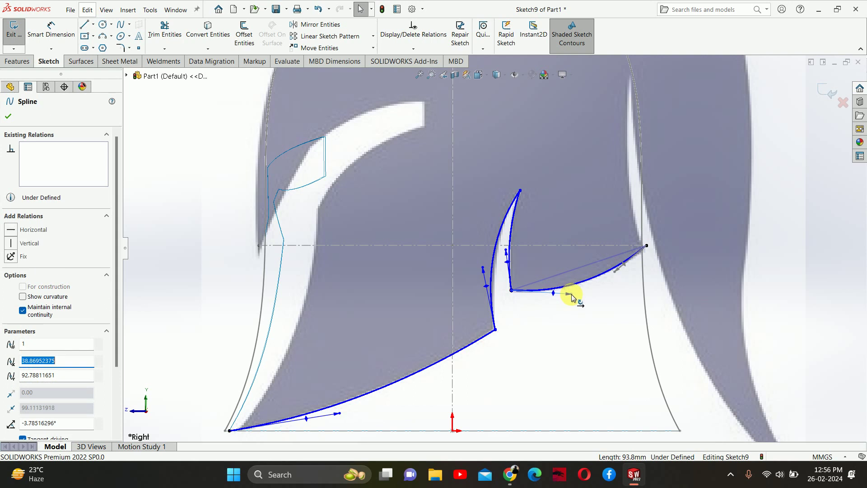
key(Escape)
scroll(608, 302, up, 4)
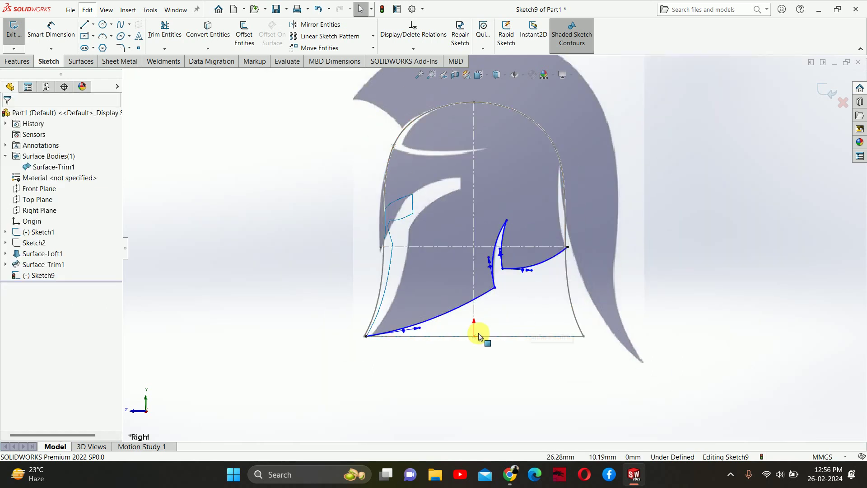
click(84, 24)
click(366, 337)
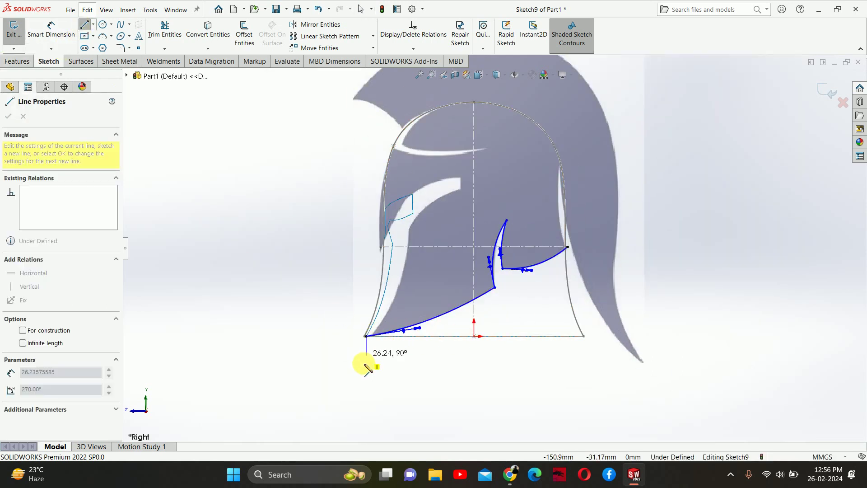
click(366, 377)
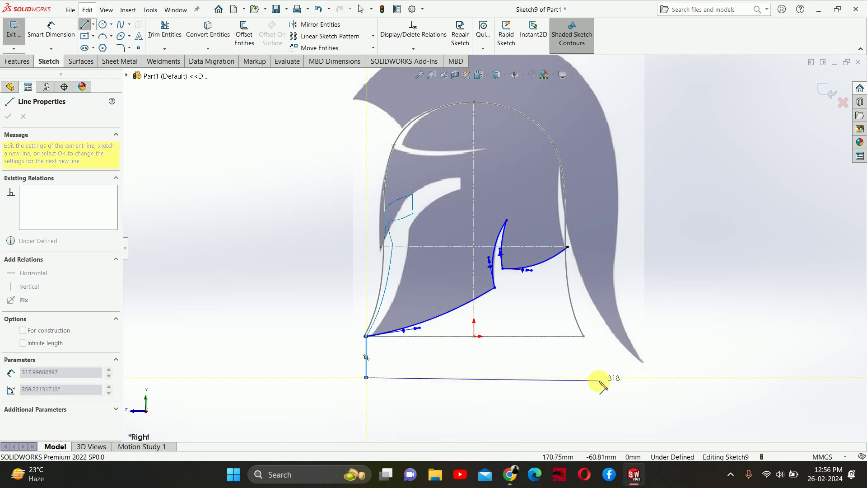
key(Escape)
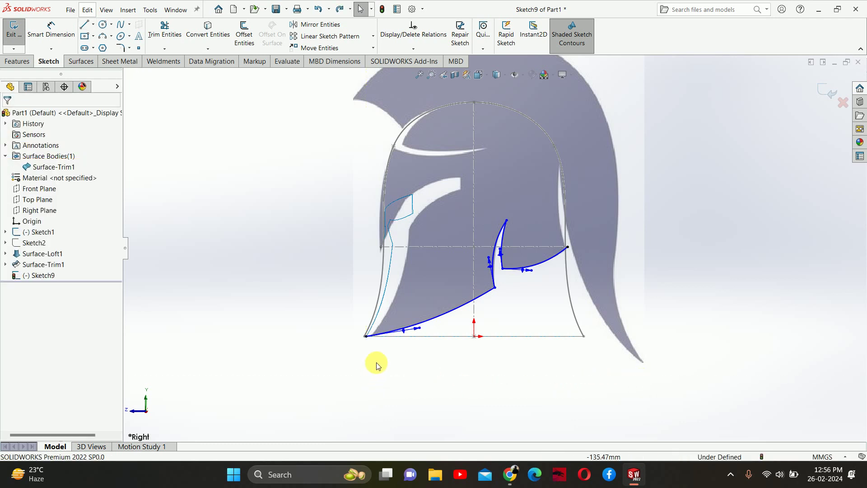
Finish the side sketch and set the display style to shaded with edges in an isometric view.
click(831, 91)
key(ctrl+7)
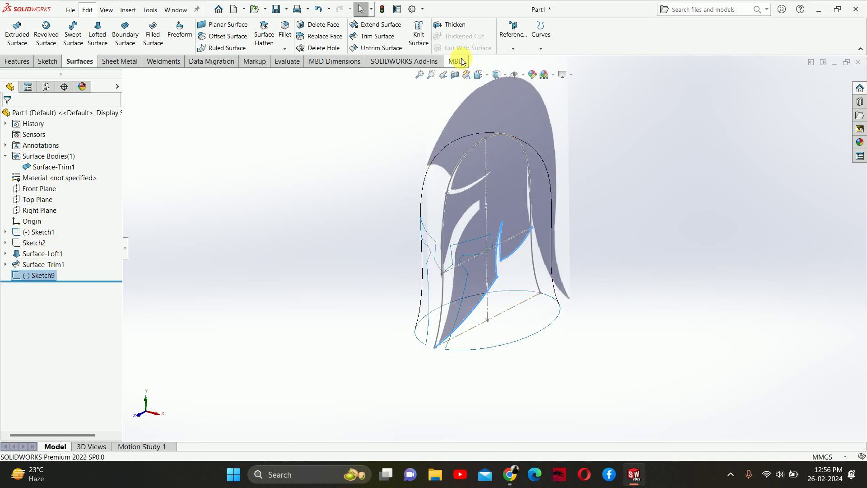
click(504, 76)
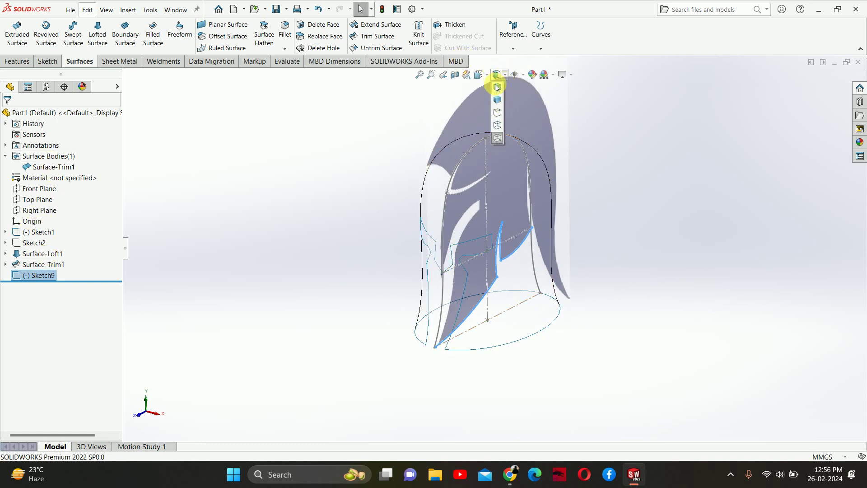
click(498, 87)
middle_drag(639, 243, 620, 248)
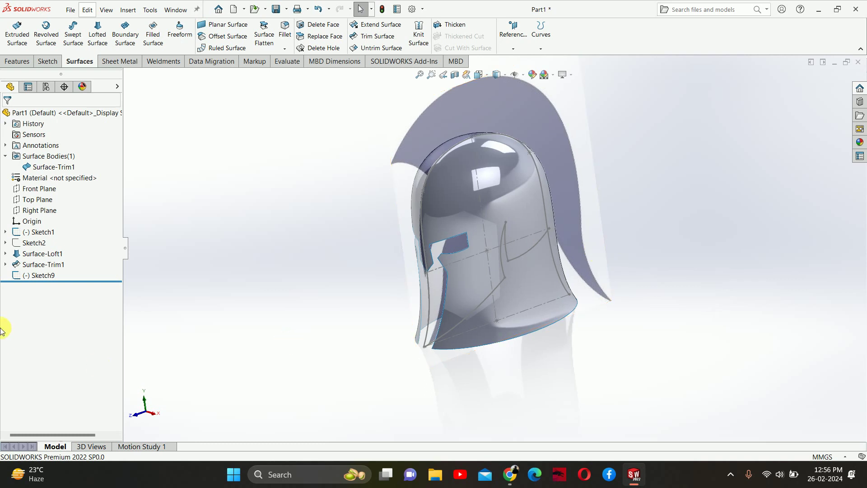
Trim the helmet surface with the side sketch, removing the region below the cheek and neck guard edges.
click(41, 275)
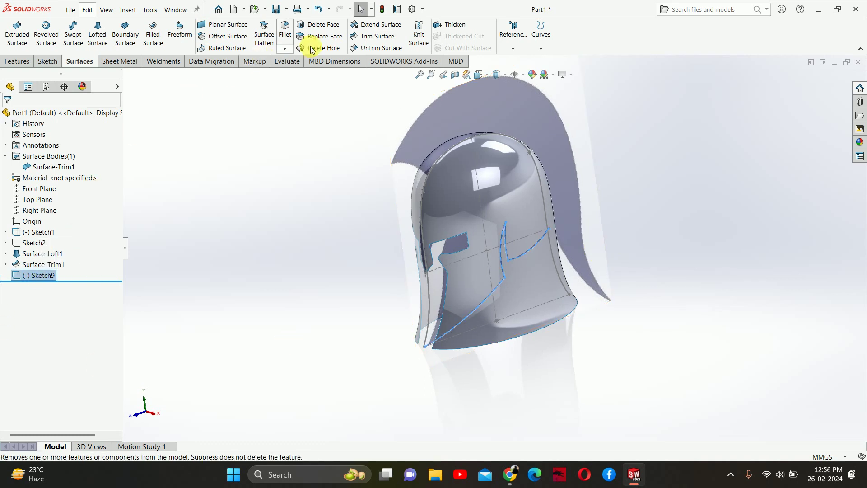
click(371, 36)
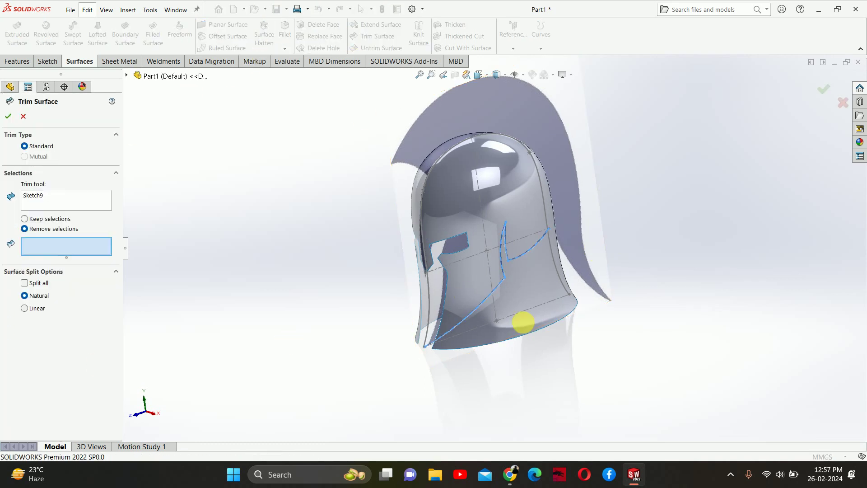
click(541, 306)
middle_drag(540, 305, 446, 328)
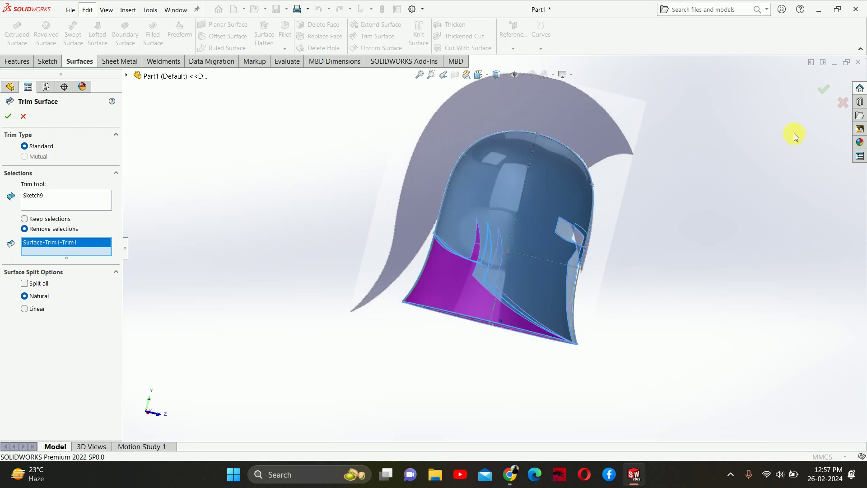
click(821, 93)
middle_drag(744, 203, 635, 178)
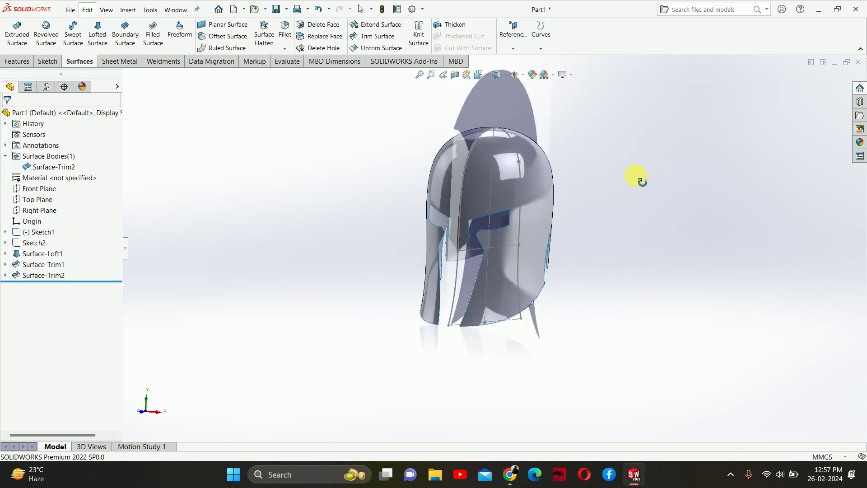
Hide the side profile sketch with its reference picture and inspect the trimmed helmet from several angles.
click(39, 232)
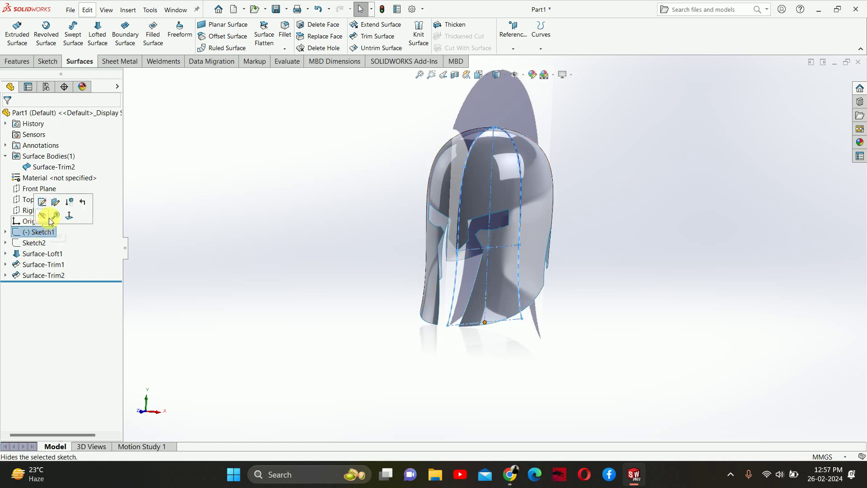
click(43, 214)
click(288, 211)
mouse_move(289, 210)
middle_down()
mouse_move(363, 187)
mouse_move(413, 201)
mouse_move(354, 269)
mouse_move(403, 191)
middle_up()
middle_drag(445, 192, 277, 232)
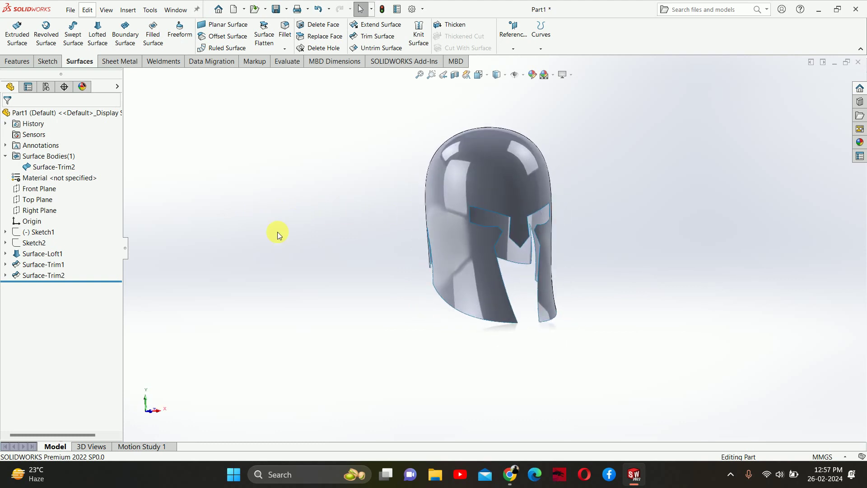
Delete the first surface trim, which cut the face opening, along with its dependent features.
click(36, 267)
right_click(36, 267)
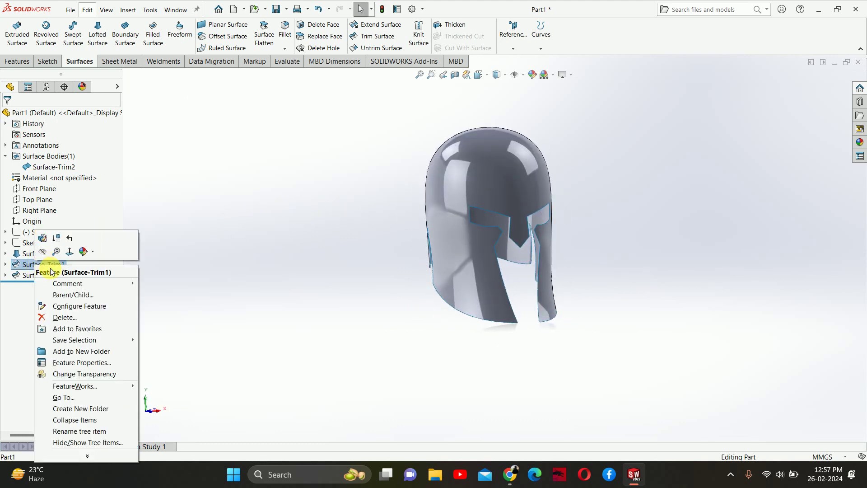
click(58, 318)
click(499, 179)
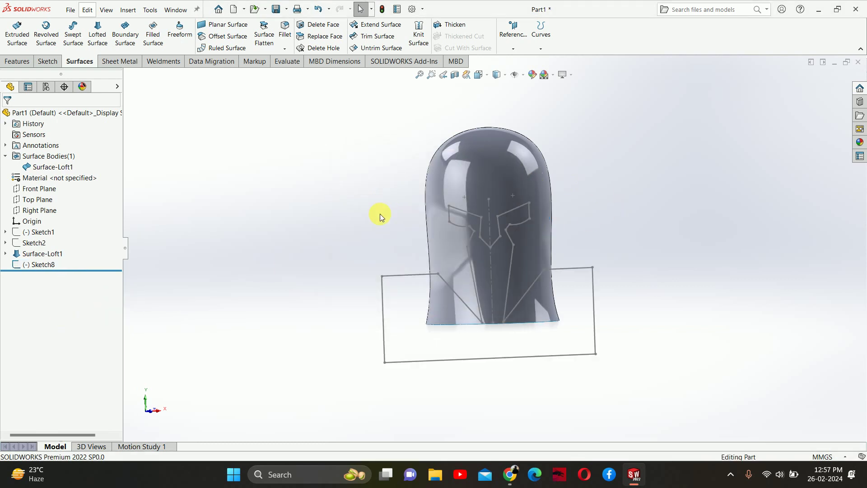
Delete the leftover face-opening sketch (Sketch8) from the model.
click(32, 243)
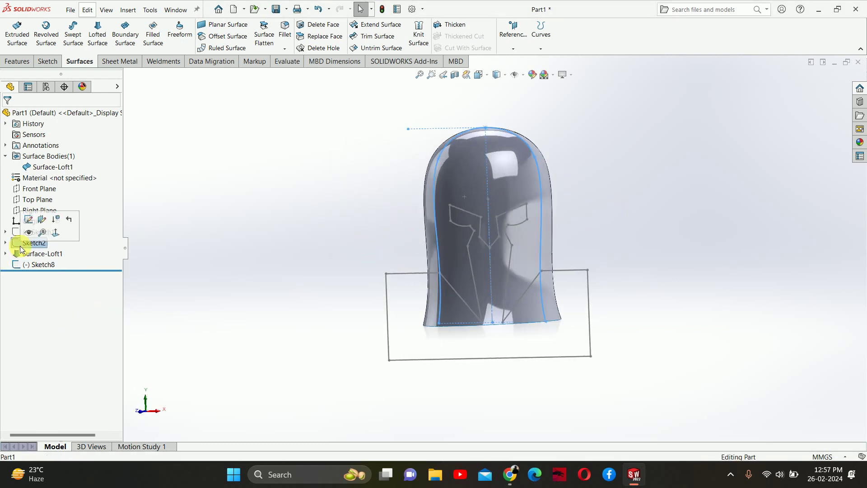
click(43, 264)
right_click(46, 266)
click(260, 246)
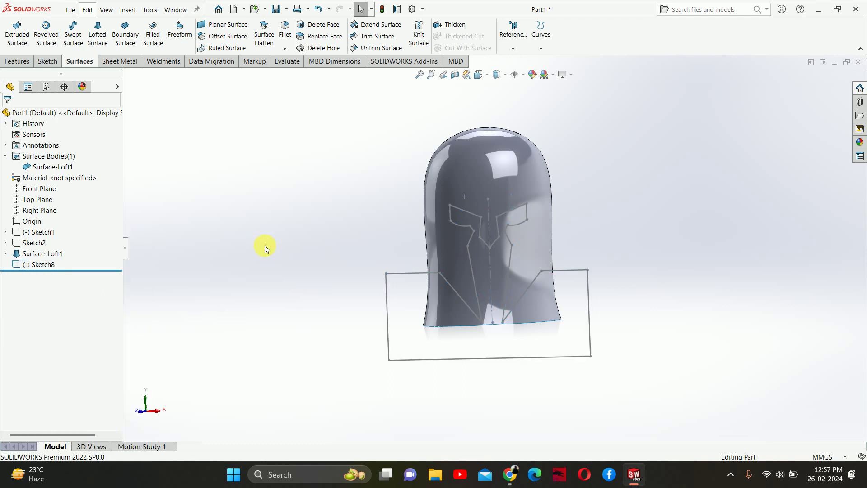
key(ctrl+4)
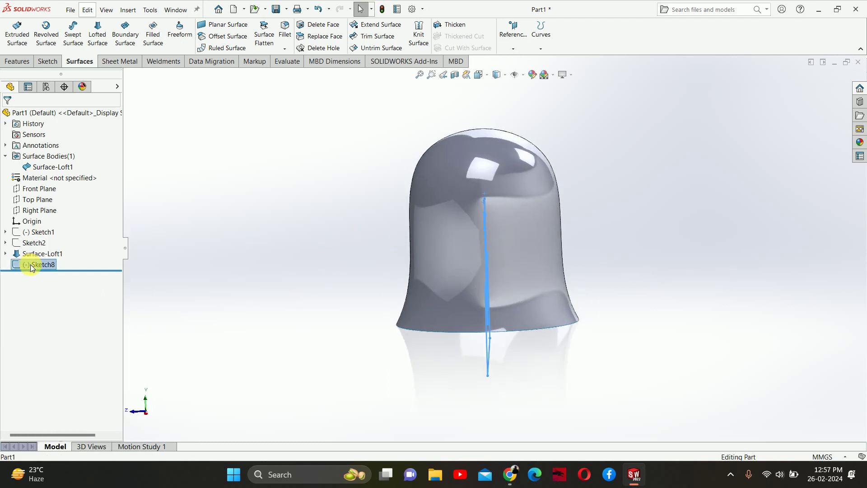
right_click(33, 266)
click(50, 330)
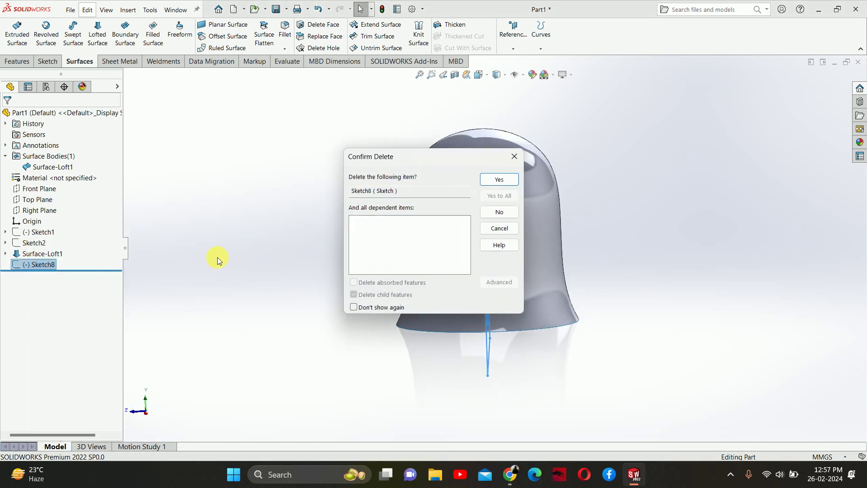
click(499, 179)
Start a new sketch on the Right Plane.
middle_drag(304, 203, 336, 253)
click(39, 210)
click(36, 195)
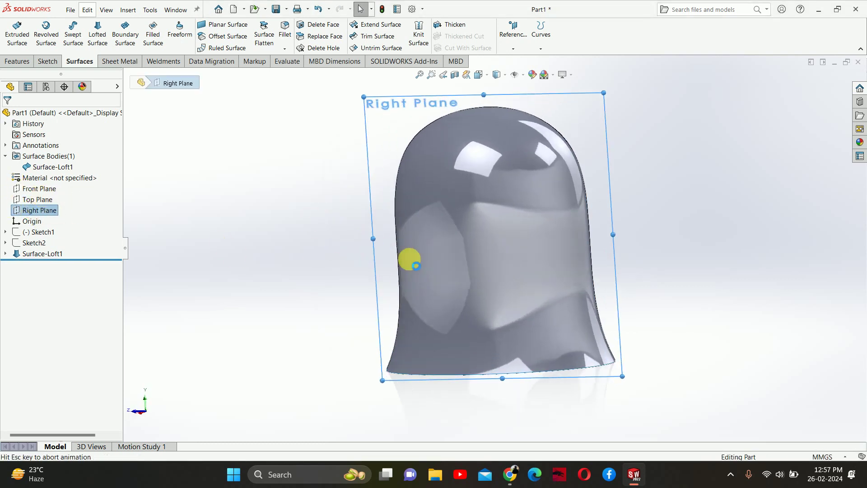
Show Sketch1 with the side reference picture and set the display style to wireframe.
click(36, 232)
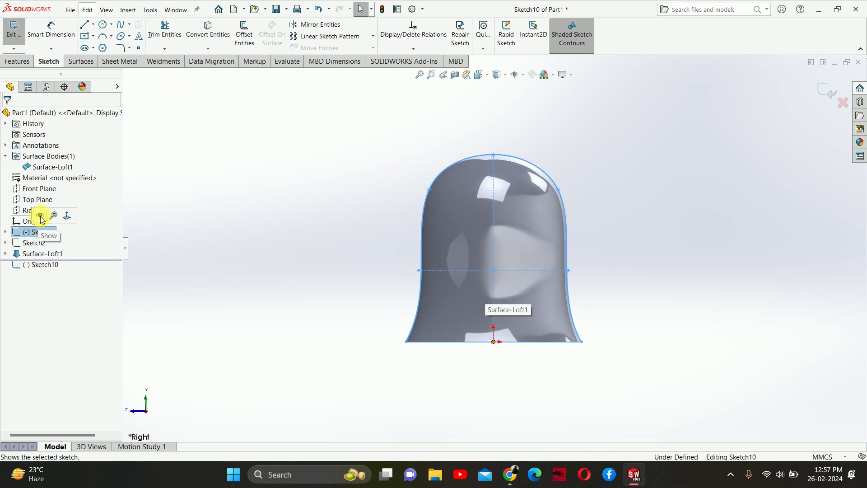
click(40, 216)
scroll(456, 276, down, 2)
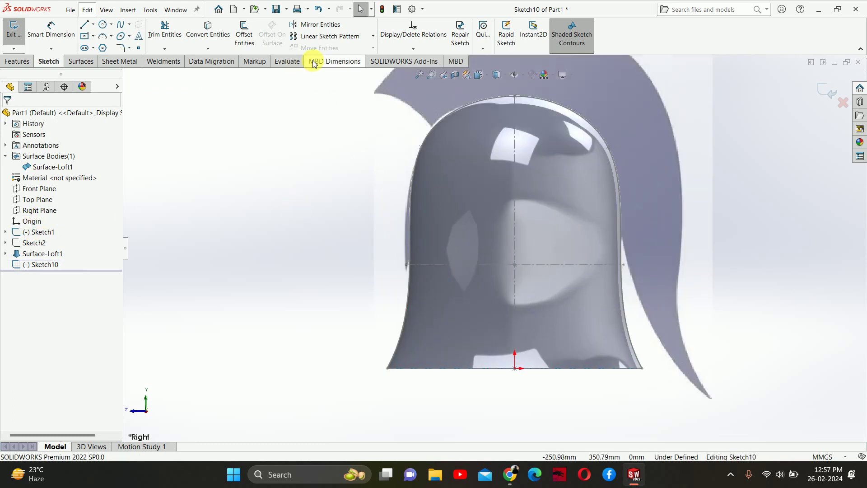
click(506, 75)
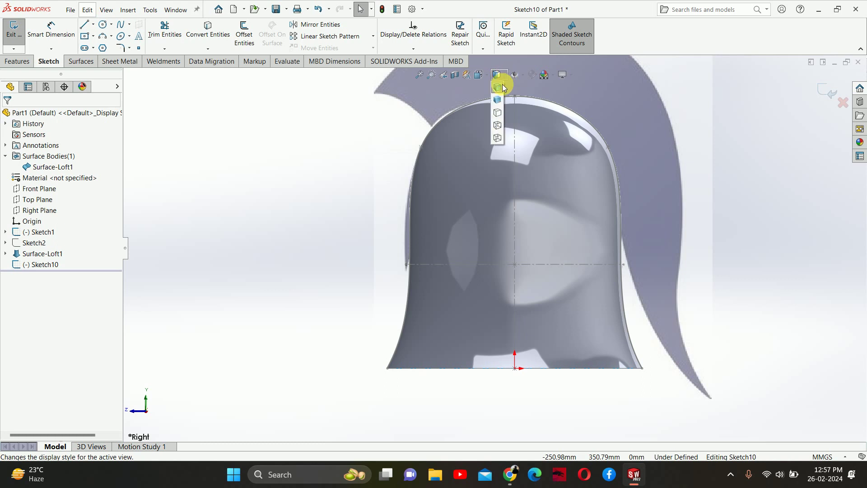
click(497, 138)
Trace the cheek guard's lower edge with a spline spanning about 182 mm from the front tip to the rear corner, curved to match the picture.
scroll(598, 296, up, 2)
scroll(593, 296, down, 2)
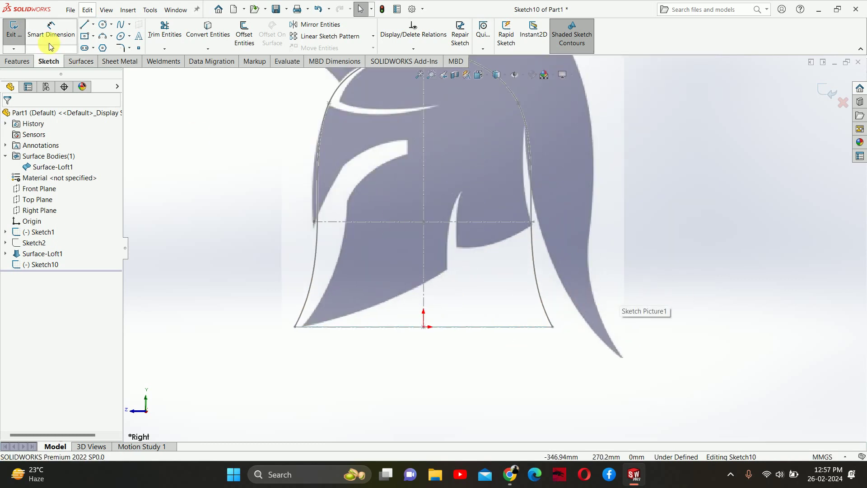
click(121, 28)
scroll(332, 348, down, 2)
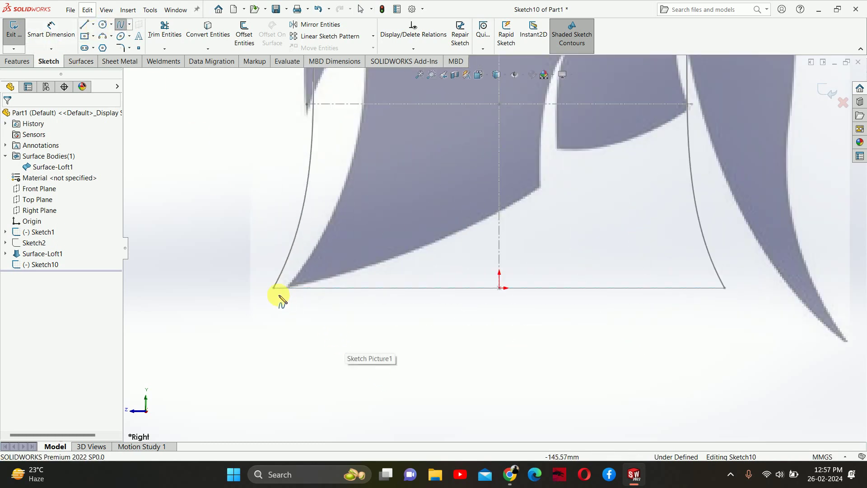
scroll(322, 296, down, 2)
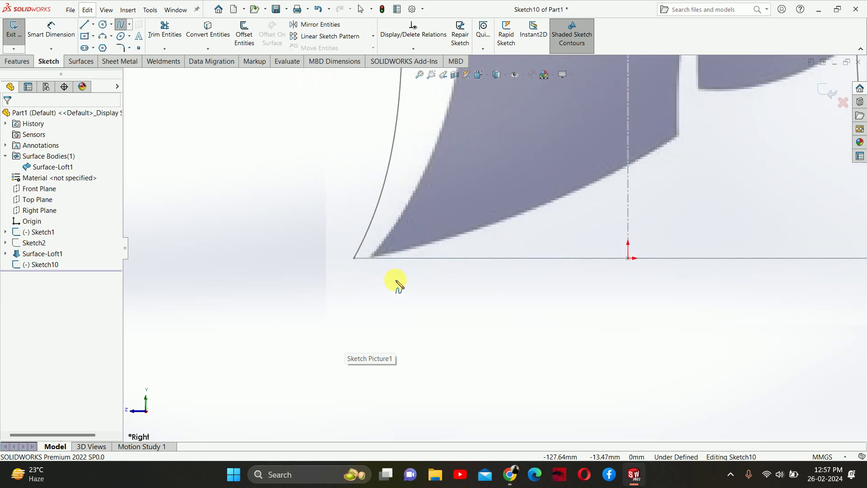
click(365, 256)
scroll(597, 196, up, 3)
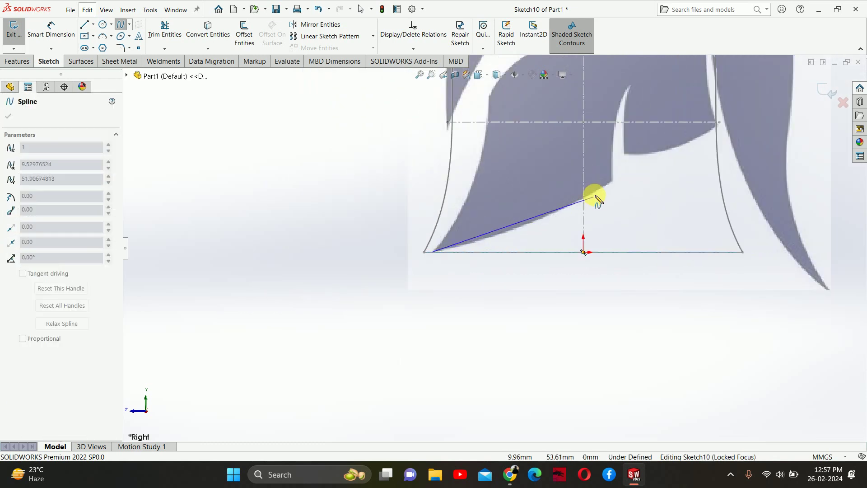
scroll(601, 181, down, 3)
double_click(599, 186)
key(Escape)
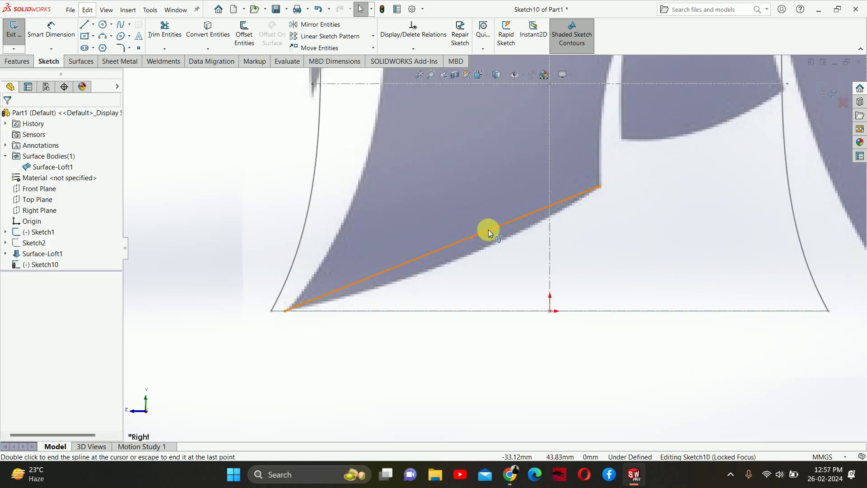
click(490, 230)
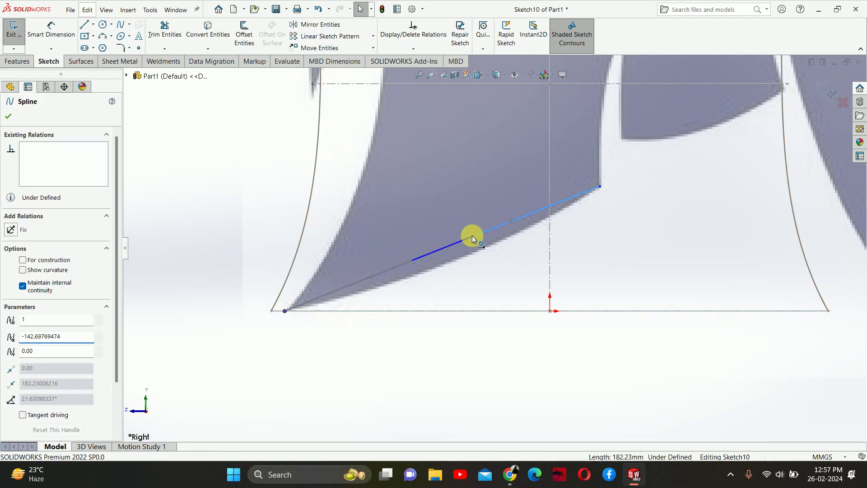
drag(472, 236, 487, 261)
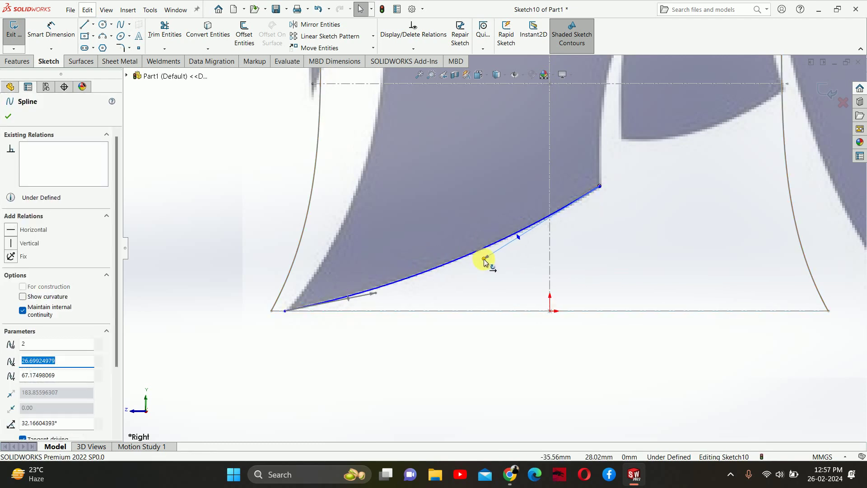
Trace the cheek guard's rear edge with a spline from its rear corner up to the slit's tip, curved to follow the picture.
scroll(553, 244, up, 3)
scroll(538, 129, down, 3)
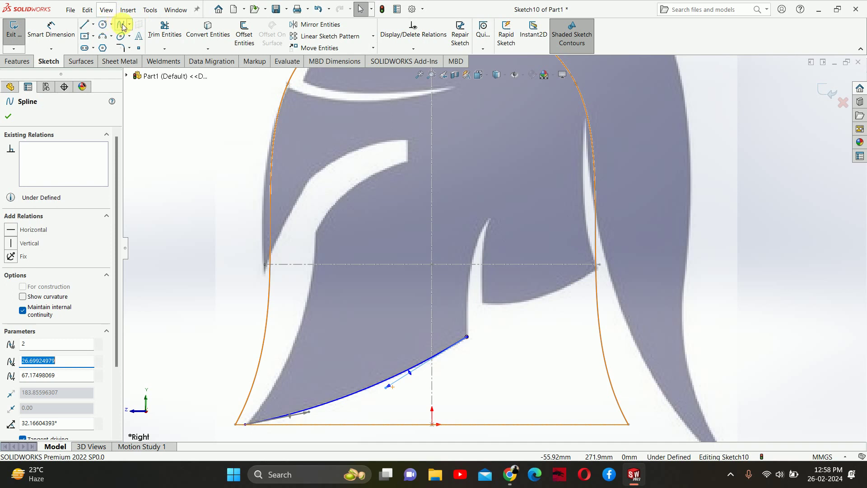
drag(467, 338, 489, 220)
key(Escape)
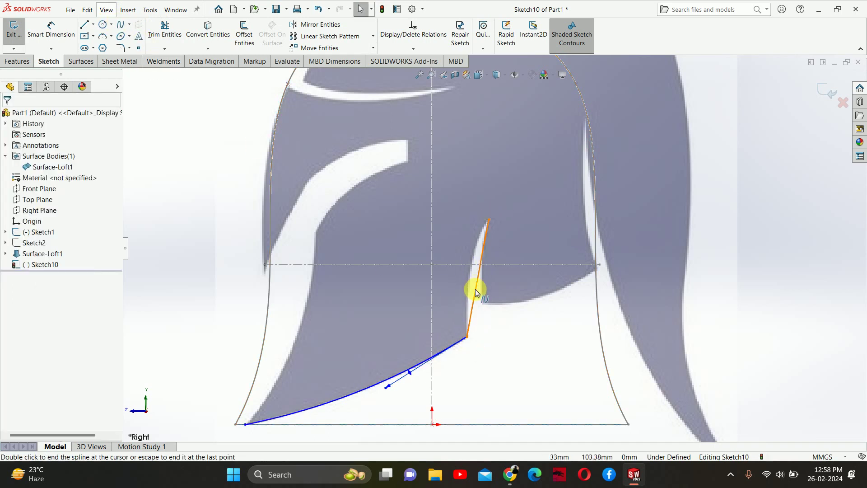
click(475, 289)
mouse_move(477, 292)
mouse_down()
mouse_move(461, 282)
mouse_move(464, 291)
mouse_up()
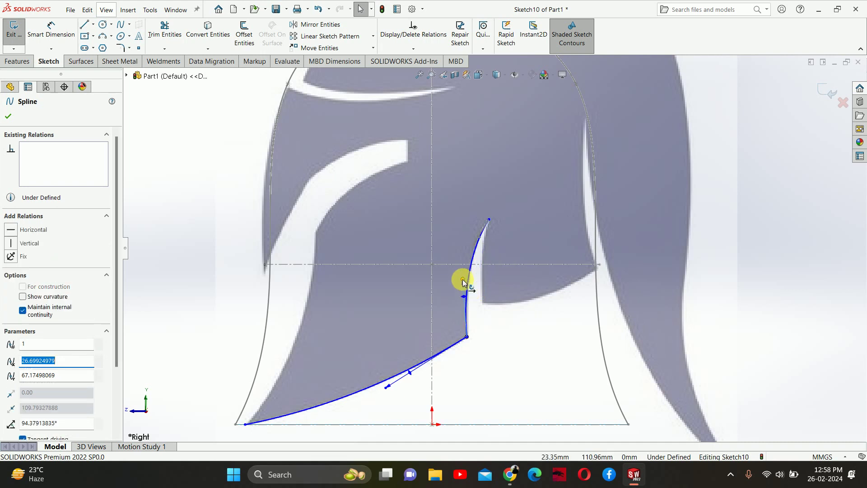
Trace the slit's other edge with a spline spanning about 63 mm from the slit's tip down to the neck guard corner, curved to match.
click(112, 25)
click(120, 24)
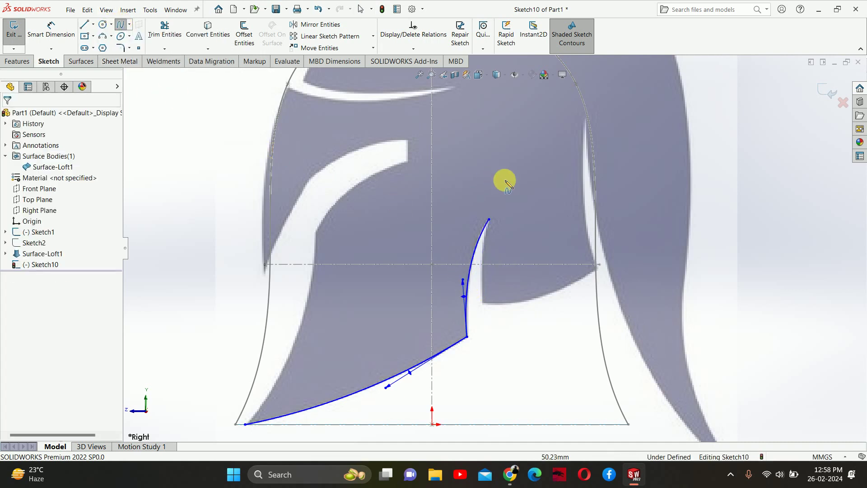
click(489, 220)
click(484, 302)
key(Escape)
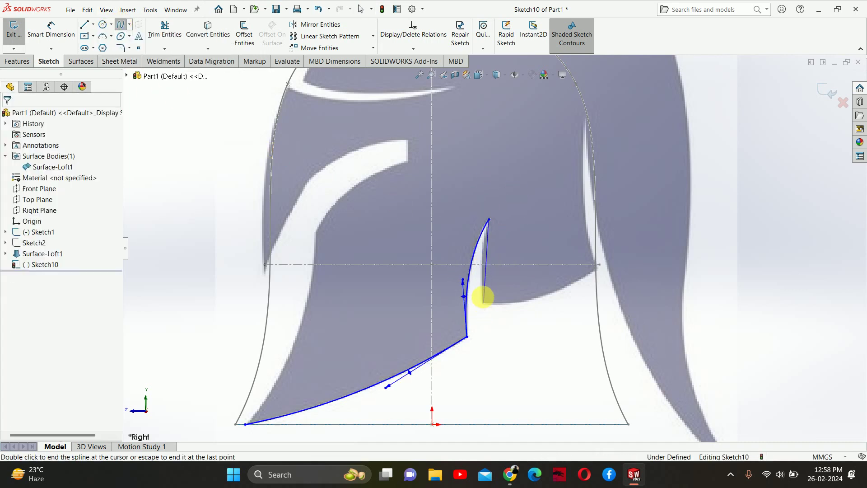
scroll(484, 254, down, 3)
click(495, 250)
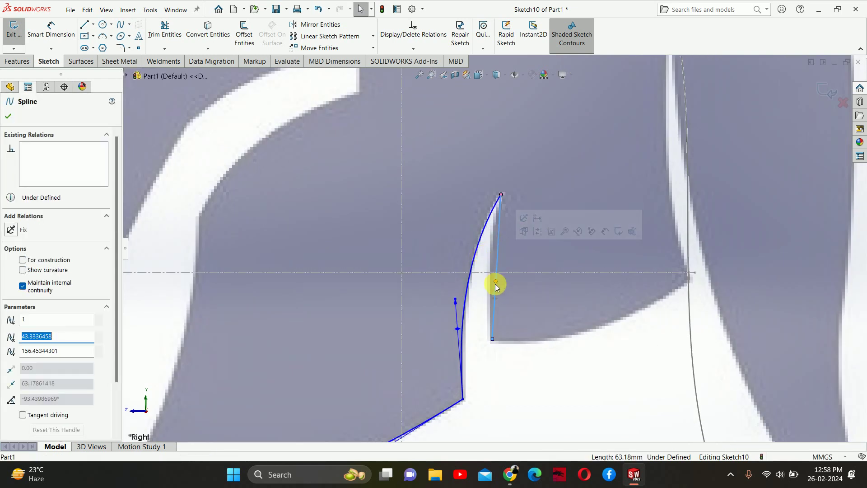
drag(496, 280, 484, 278)
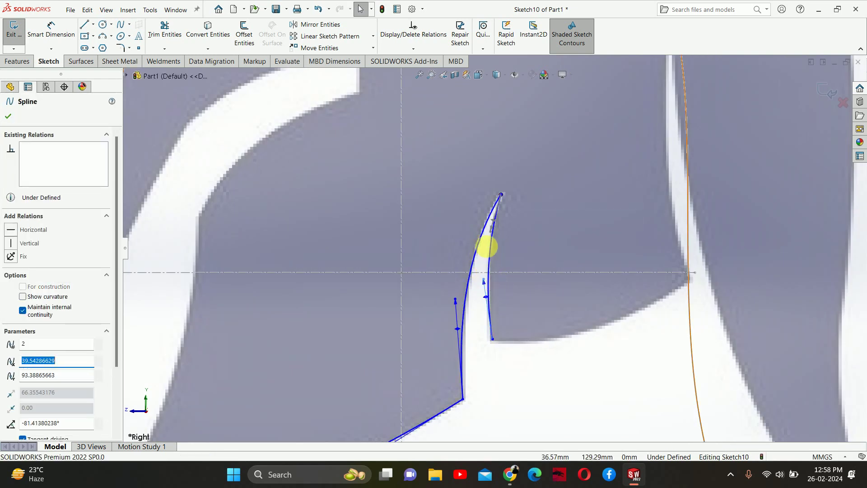
scroll(488, 246, up, 2)
key(Escape)
Trace the neck guard's lower edge with a spline spanning about 93 mm from its corner to the helmet's back outline, bowed downward.
click(112, 25)
click(121, 24)
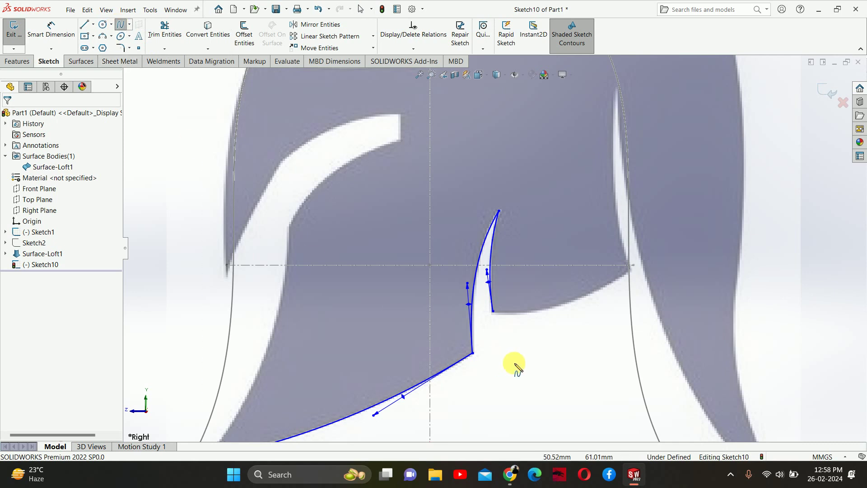
click(494, 310)
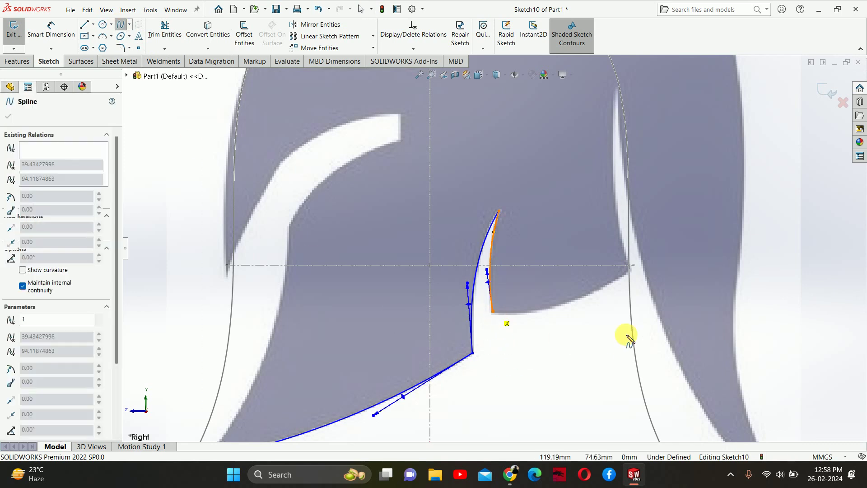
click(634, 265)
key(Escape)
click(573, 286)
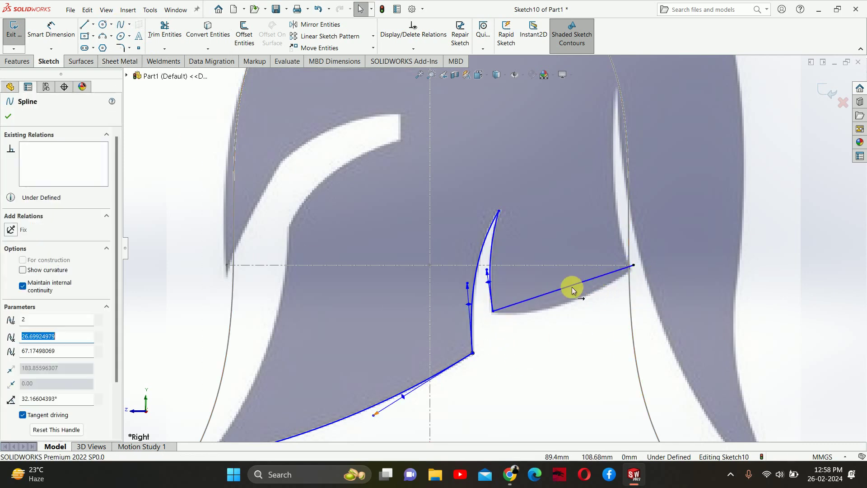
click(555, 299)
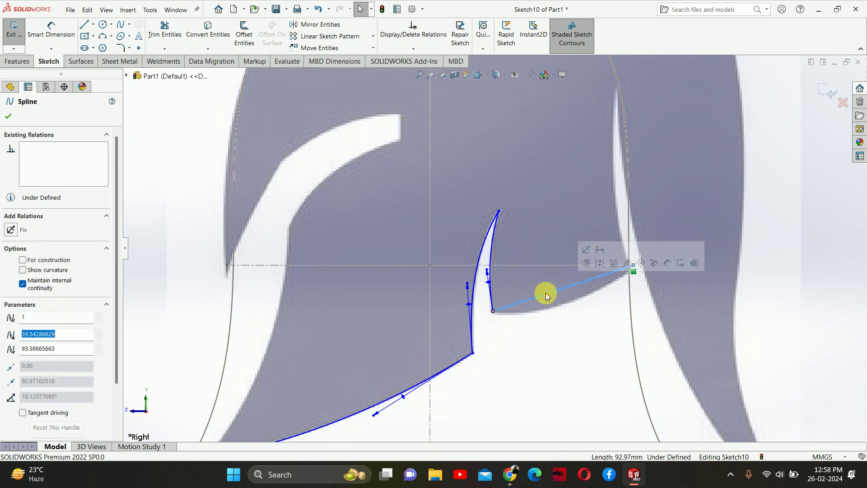
drag(549, 294, 557, 314)
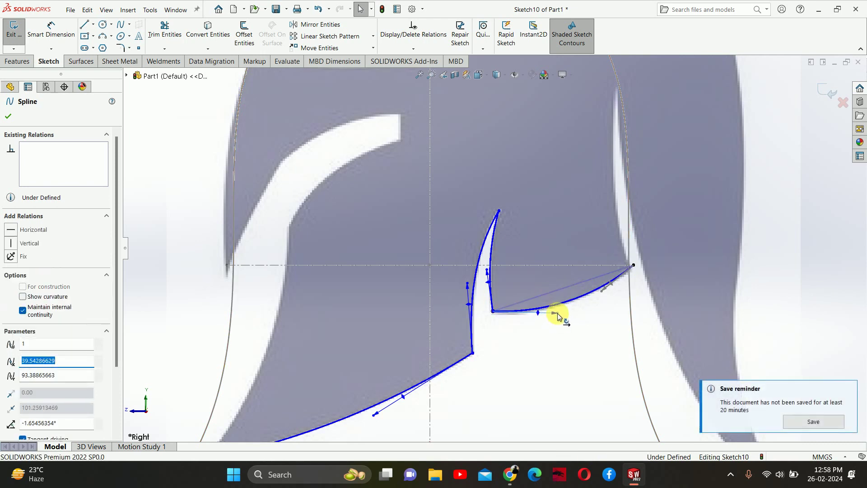
key(Escape)
Trace the cheek guard's front edge with a spline spanning about 156 mm from the front tip up to the eye opening, curved to match.
scroll(557, 313, up, 5)
scroll(485, 234, down, 2)
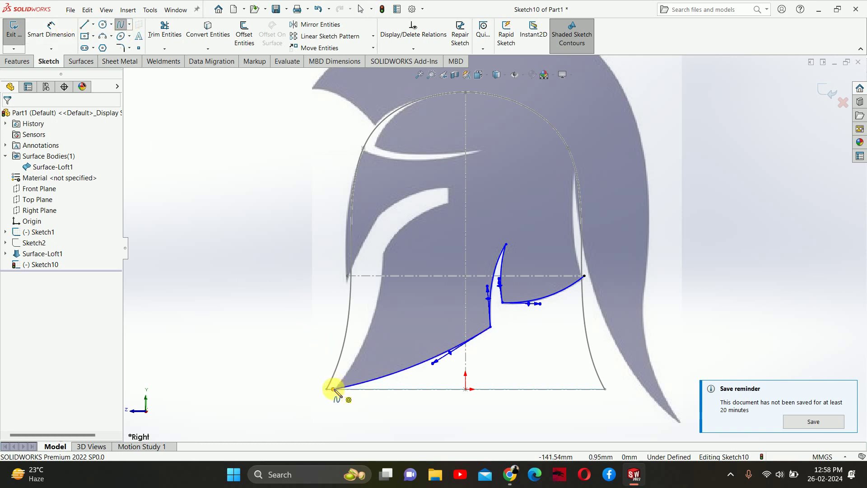
drag(332, 387, 384, 255)
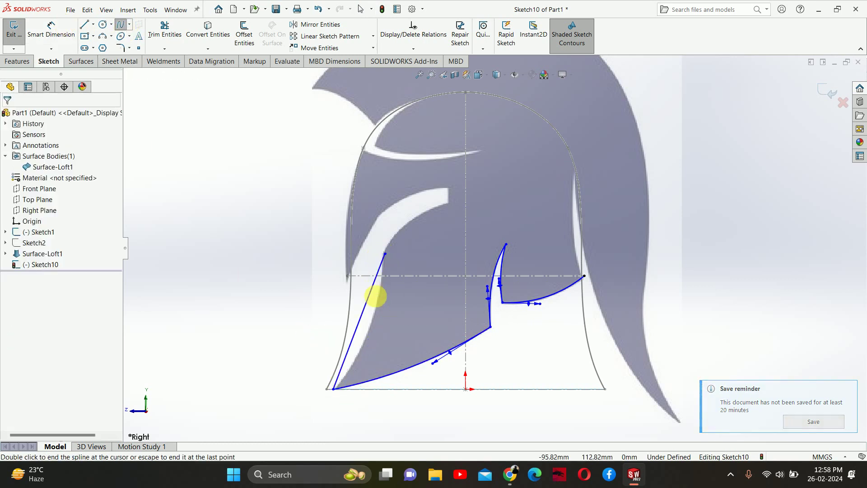
double_click(363, 313)
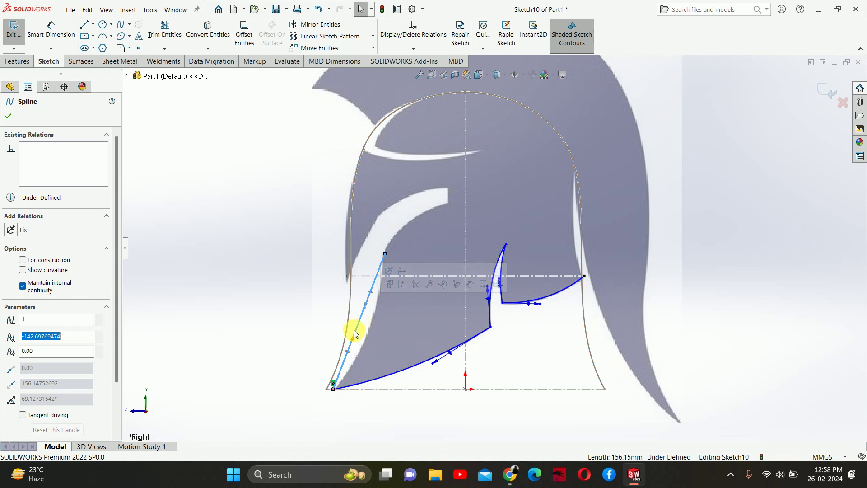
drag(356, 336, 368, 354)
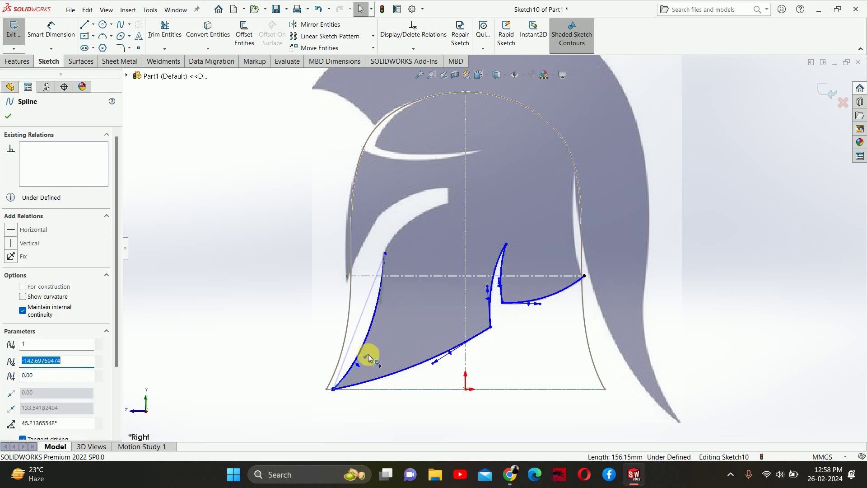
click(205, 179)
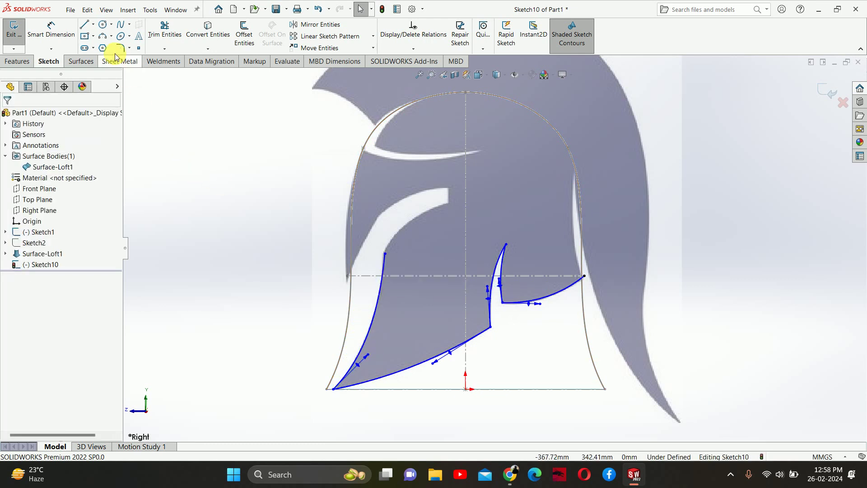
Trace the eye opening's lower edge with a spline spanning about 88 mm from the cheek edge to its rear corner, bowed to match.
click(384, 253)
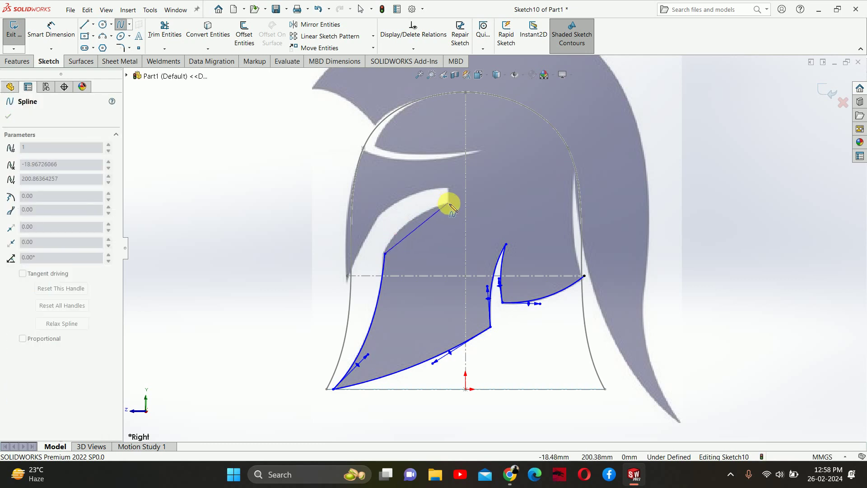
double_click(450, 204)
click(411, 234)
scroll(409, 235, down, 3)
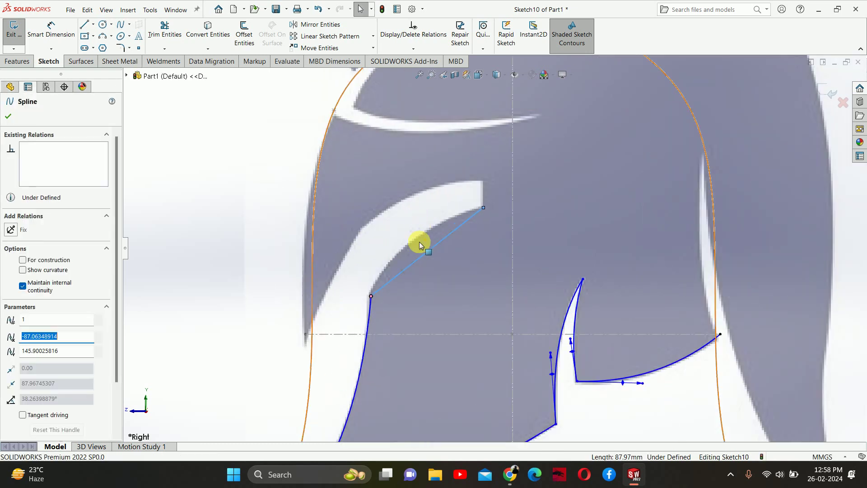
drag(415, 263, 388, 247)
click(381, 285)
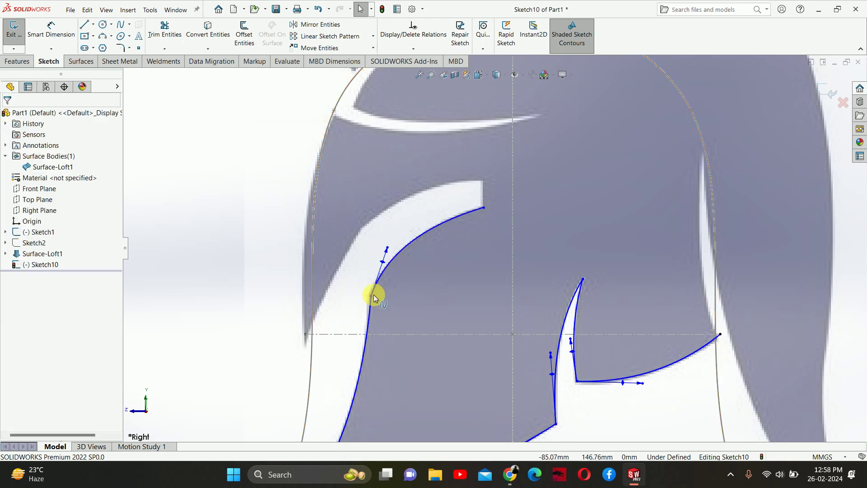
Nudge the corner between the cheek guard's front edge and the eye opening's lower edge onto the reference picture's corner.
mouse_move(370, 297)
mouse_down()
mouse_move(360, 301)
mouse_move(370, 299)
mouse_up()
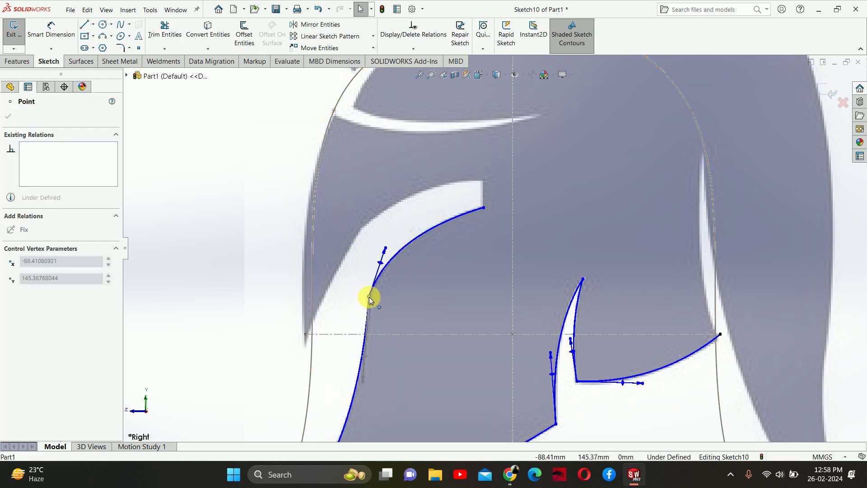
click(251, 189)
scroll(246, 183, up, 1)
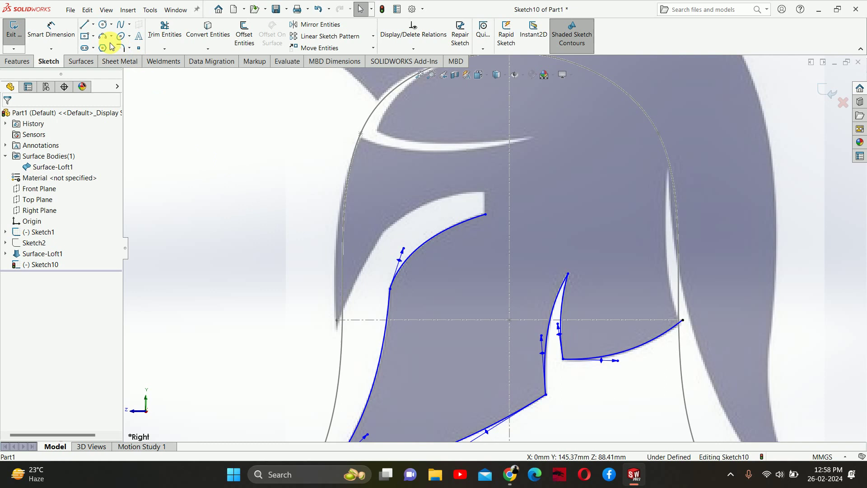
Draw a short vertical line along the eye opening's rear end, up from the lower edge's rear corner.
click(83, 28)
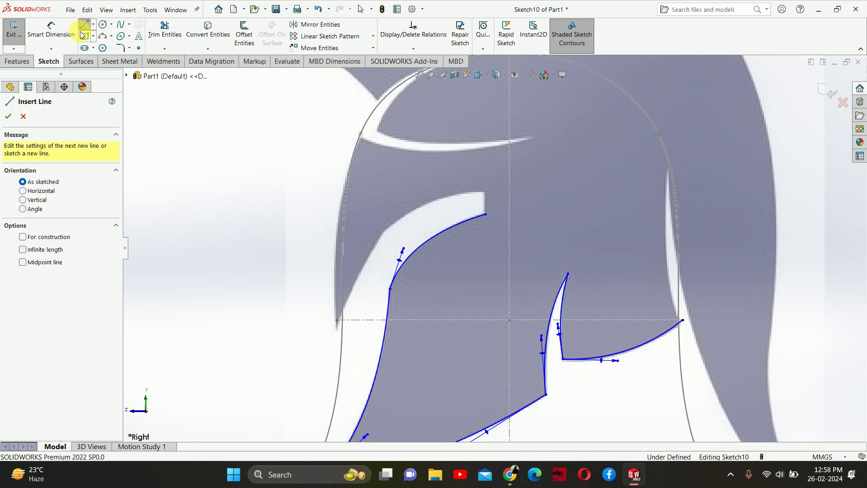
click(485, 215)
click(485, 192)
key(Escape)
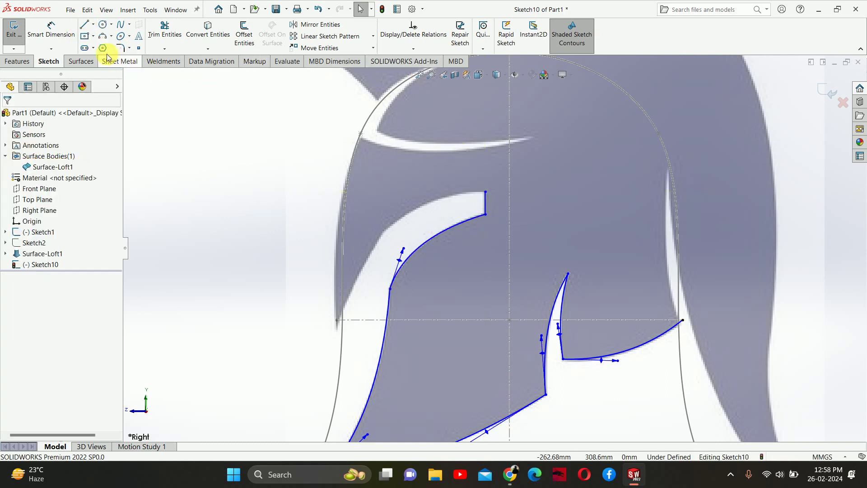
Trace the eye opening's upper edge with a spline spanning about 83 mm from its rear corner to the front bend, bowed upward.
click(120, 24)
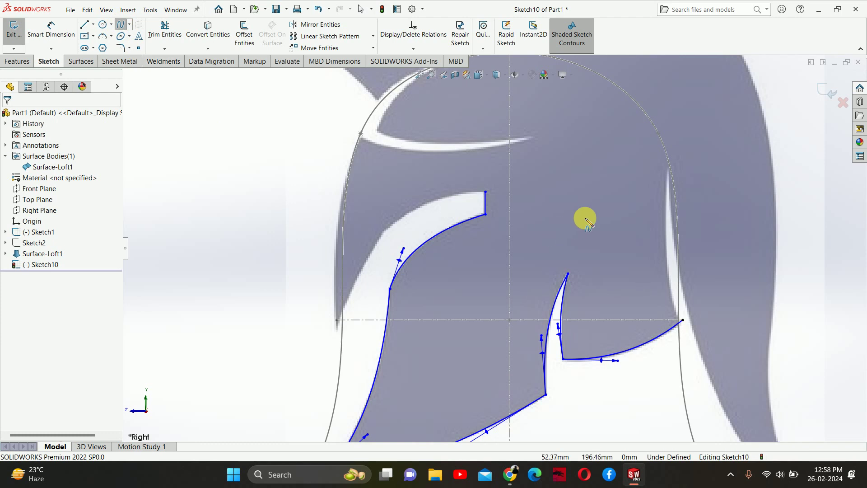
click(486, 193)
key(Escape)
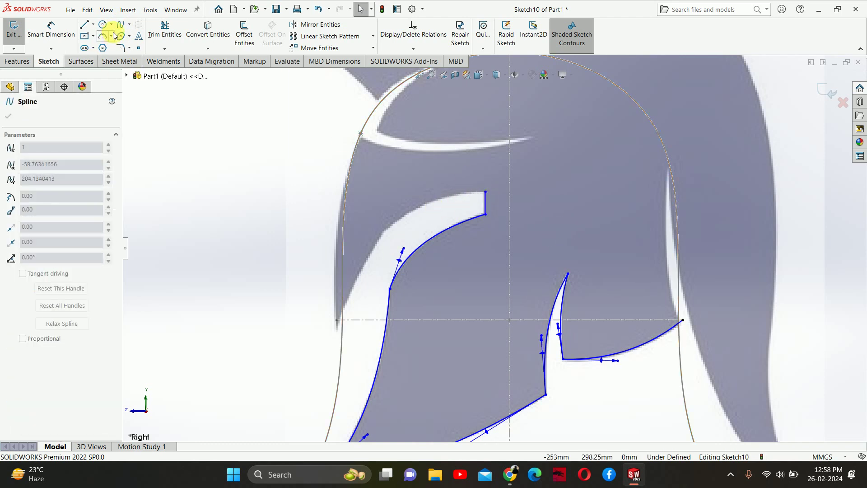
click(486, 191)
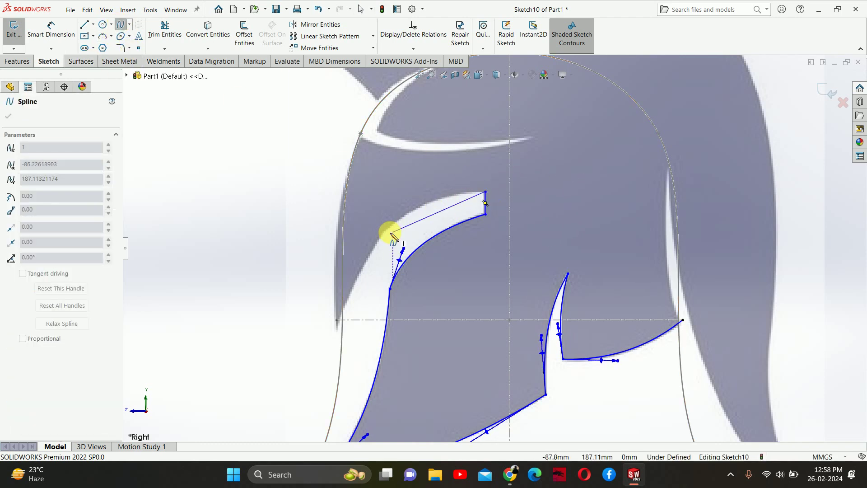
click(381, 234)
key(Escape)
click(435, 213)
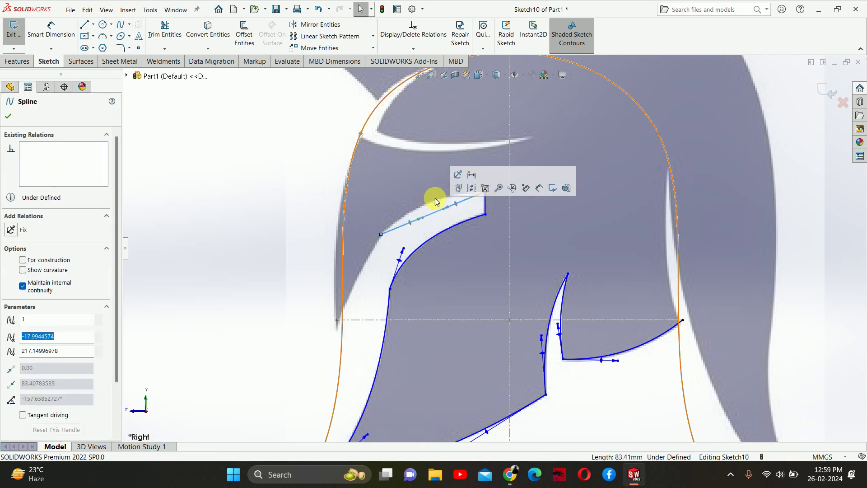
scroll(433, 199, down, 2)
drag(459, 227, 441, 198)
scroll(432, 235, up, 4)
click(304, 187)
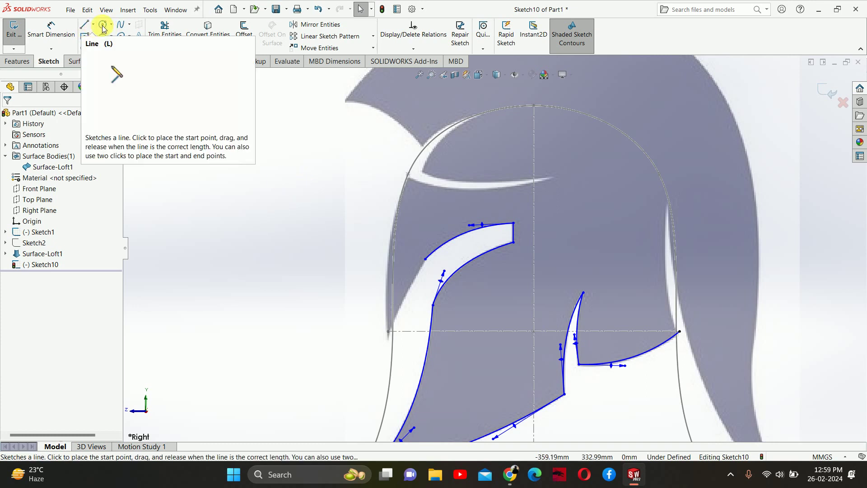
Trace the nose guard's edge with a spline spanning about 75 mm from the bend down to the helmet's front outline, curved to match.
click(120, 25)
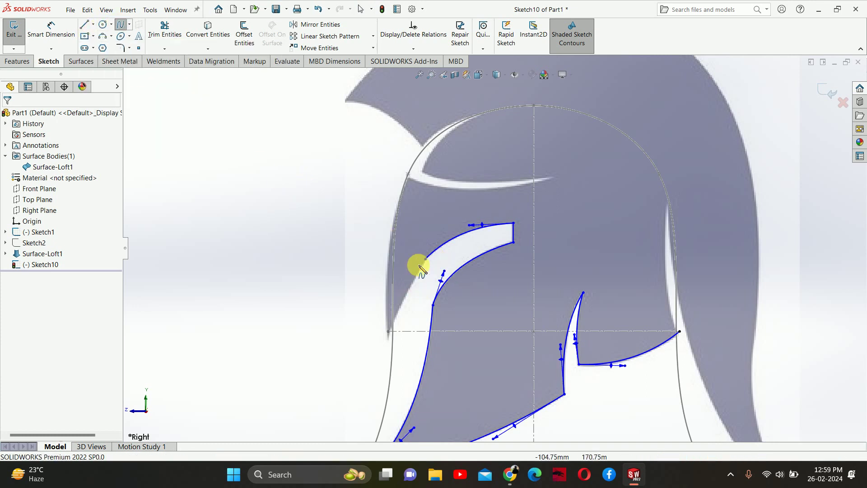
click(425, 260)
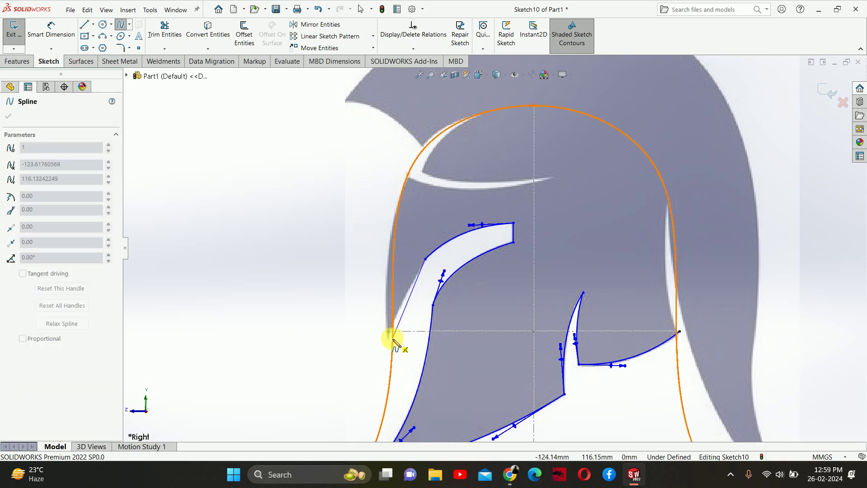
double_click(392, 338)
key(Escape)
click(411, 297)
scroll(410, 297, down, 5)
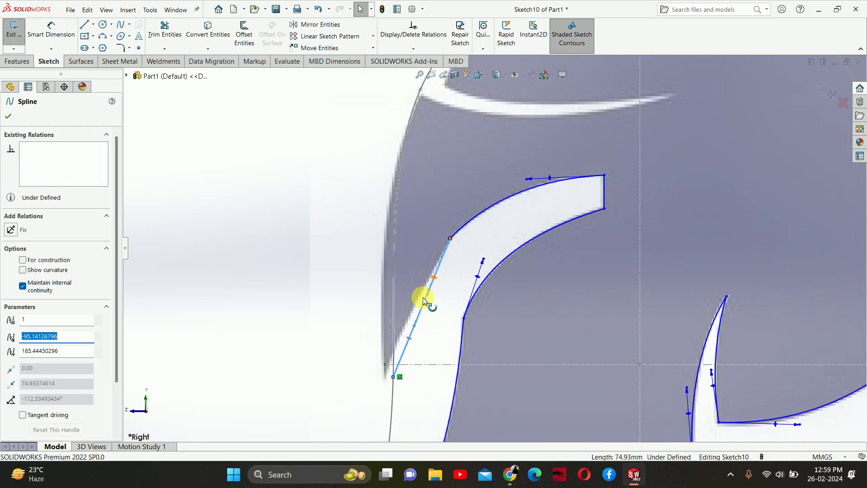
drag(423, 298, 418, 297)
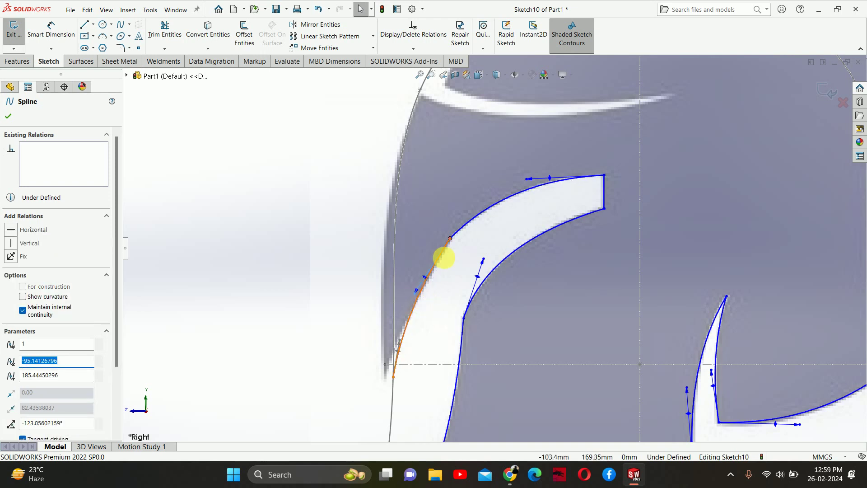
scroll(434, 258, up, 6)
key(Escape)
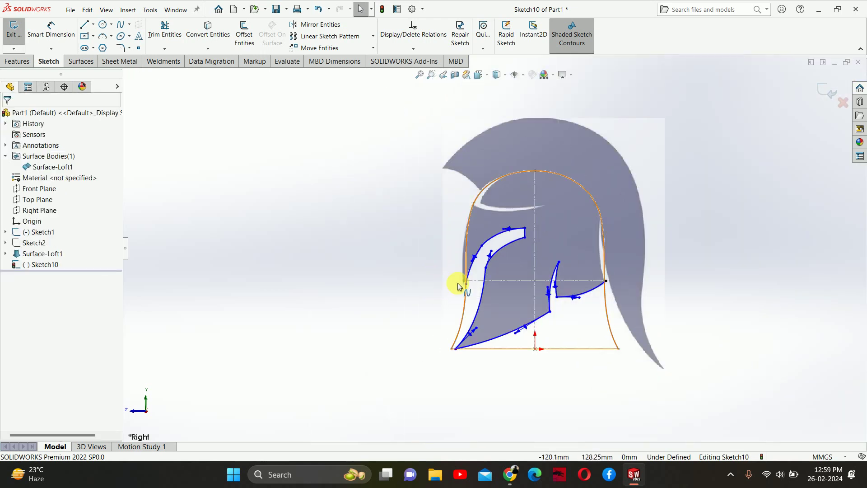
Finish the side sketch, hide the first sketch with its reference picture, and switch the model to a shaded display.
click(827, 90)
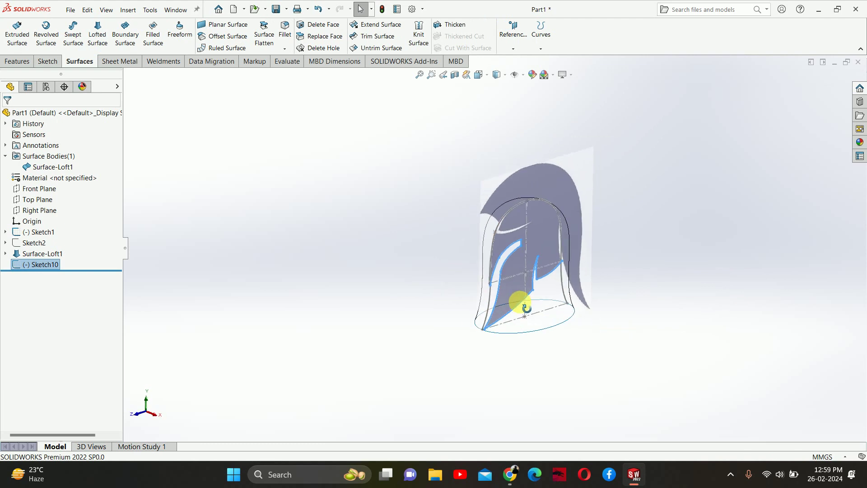
click(40, 246)
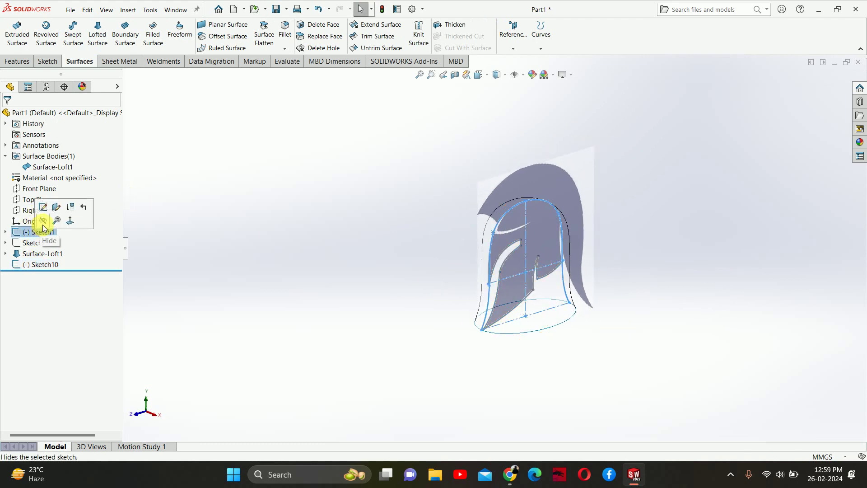
click(45, 229)
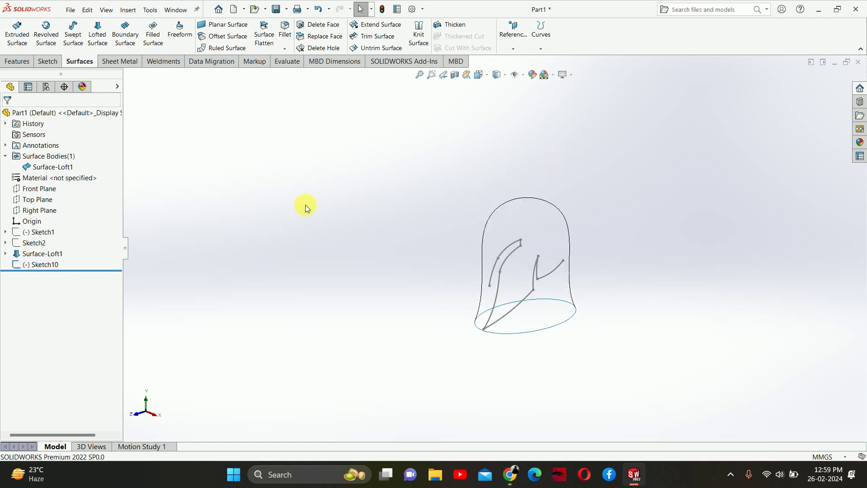
click(57, 165)
click(411, 162)
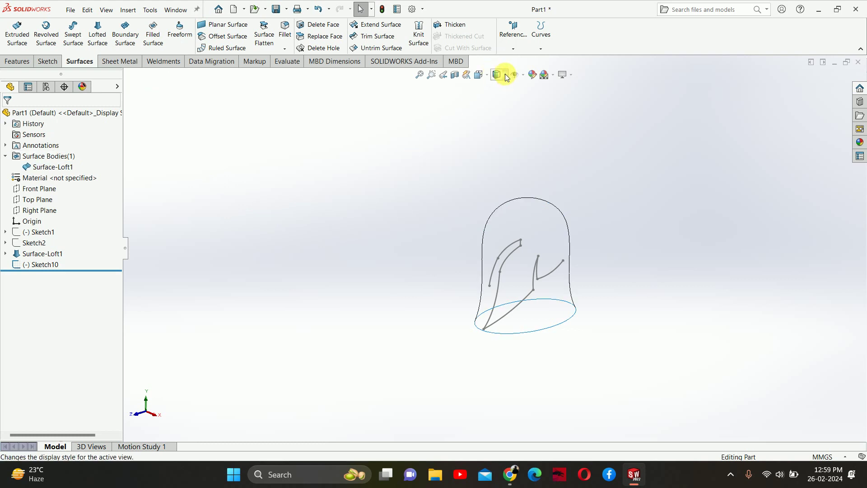
click(501, 99)
mouse_move(570, 277)
middle_down()
mouse_move(546, 289)
mouse_move(548, 253)
middle_up()
Trim the lofted surface with the new side sketch, removing the face opening and the region below the cheek and neck guards.
click(33, 264)
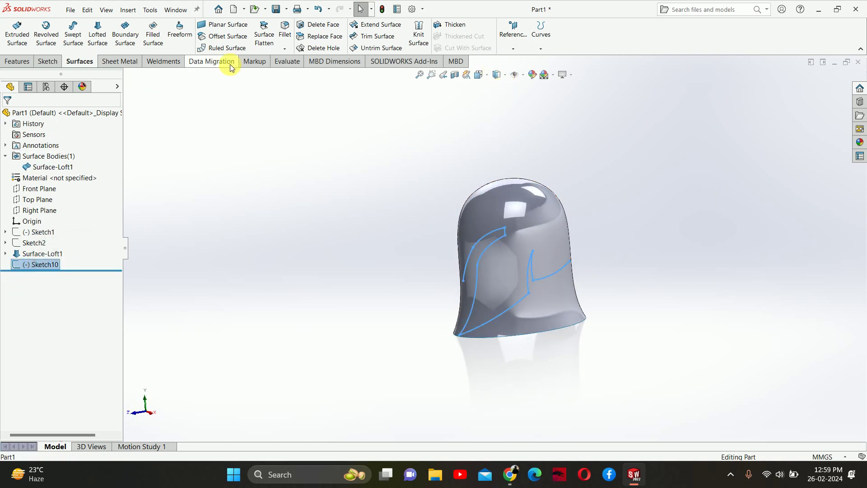
click(378, 36)
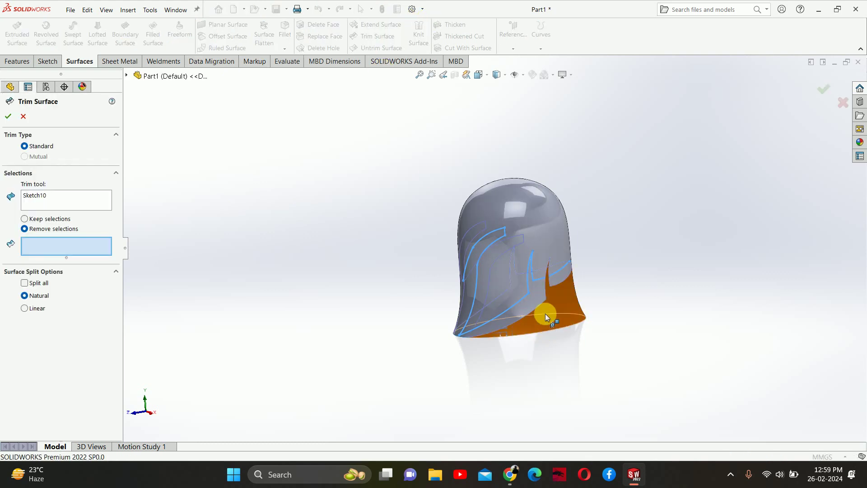
click(547, 316)
click(472, 292)
mouse_move(337, 310)
middle_down()
mouse_move(393, 288)
mouse_move(369, 301)
middle_up()
click(830, 92)
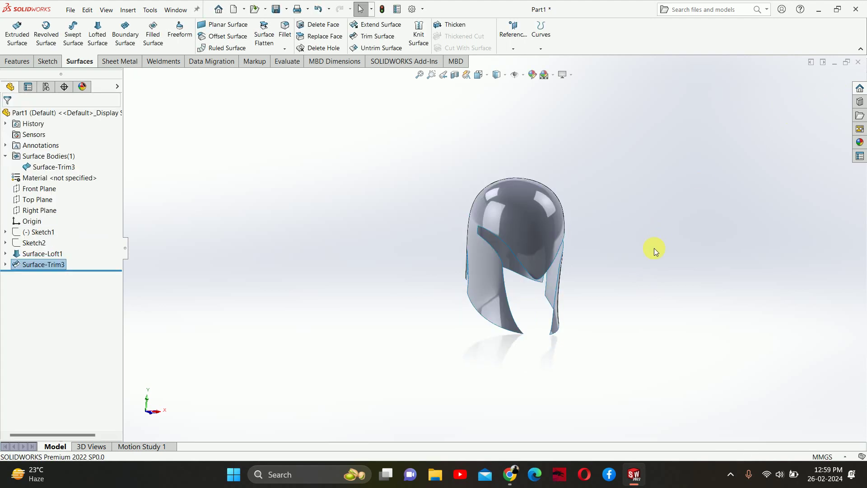
Start a new sketch on the Right Plane of the trimmed helmet.
mouse_move(655, 263)
middle_down()
mouse_move(602, 228)
mouse_move(626, 204)
mouse_move(714, 226)
mouse_move(662, 219)
mouse_move(559, 253)
mouse_move(578, 268)
mouse_move(563, 245)
mouse_move(622, 242)
mouse_move(695, 254)
mouse_move(720, 269)
mouse_move(770, 268)
mouse_move(715, 202)
mouse_move(658, 186)
mouse_move(631, 200)
middle_up()
middle_drag(551, 262, 513, 266)
scroll(555, 218, down, 3)
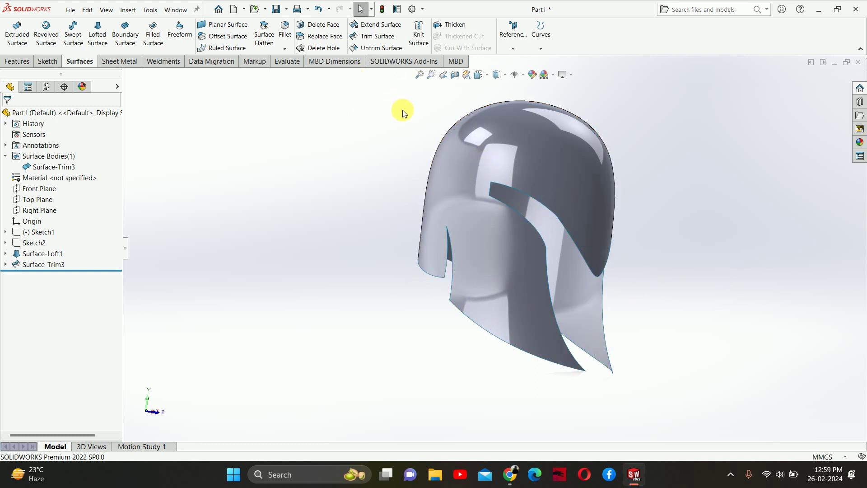
middle_drag(451, 143, 469, 168)
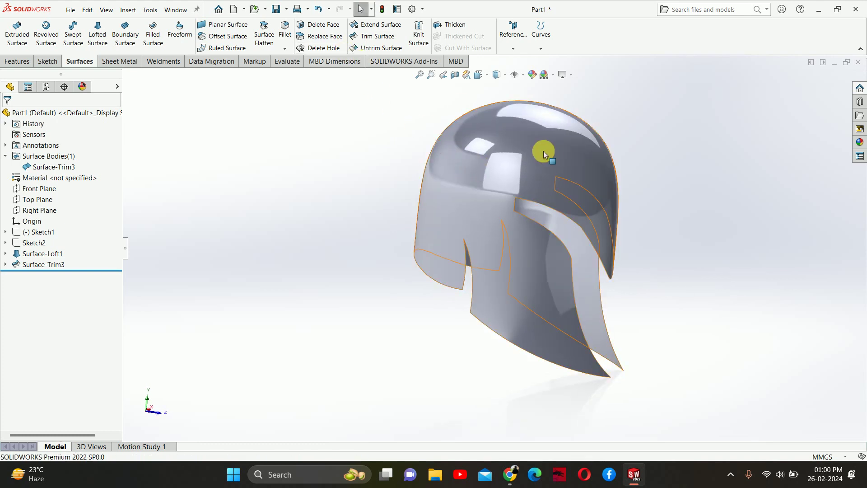
click(513, 203)
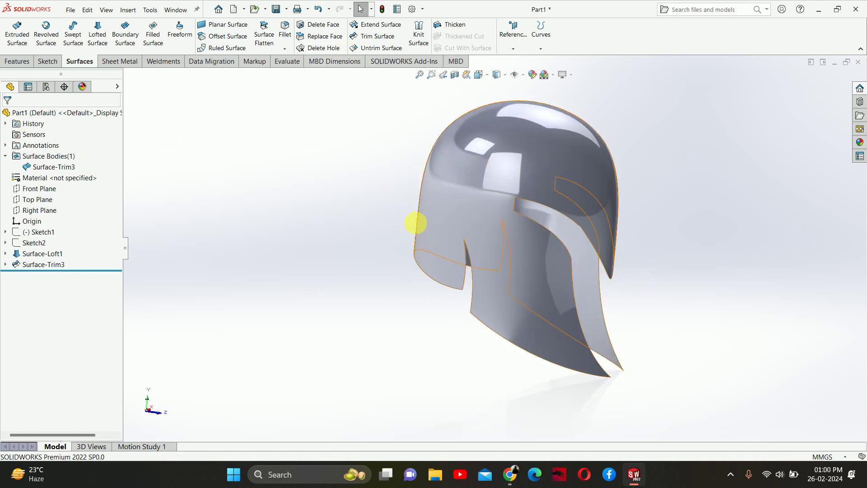
middle_drag(415, 223, 123, 188)
click(40, 210)
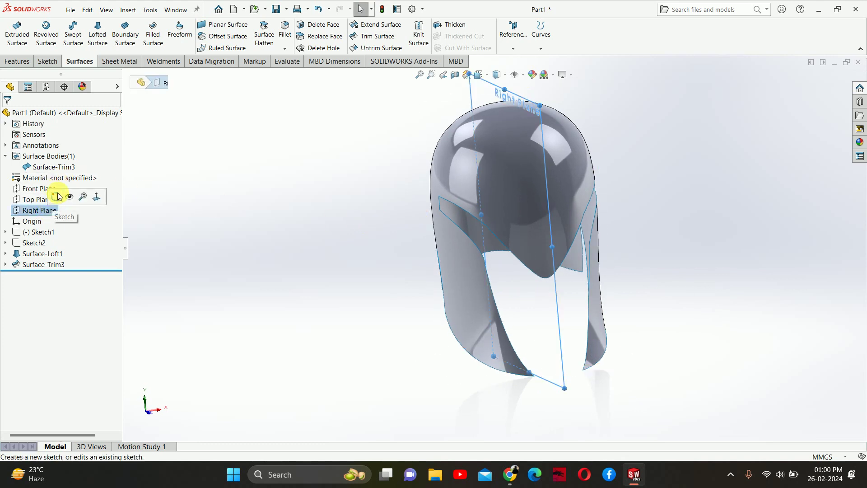
click(56, 197)
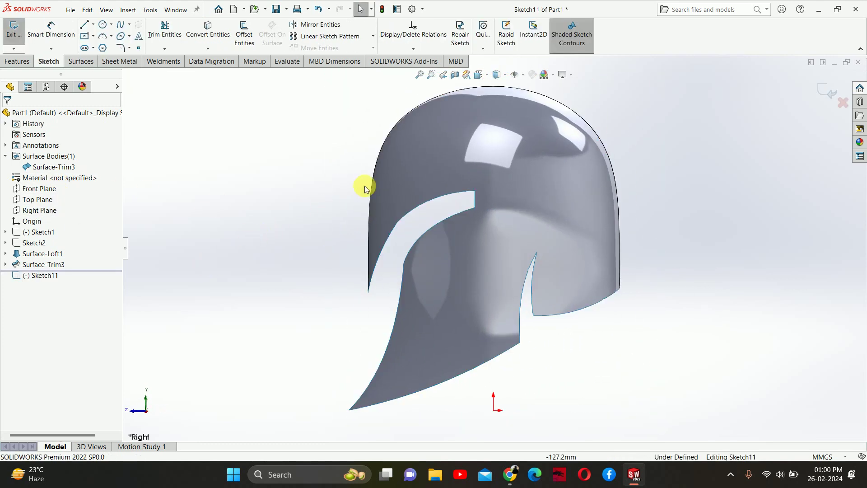
Convert the whole outline of the surface trim's sketch into the new sketch.
click(6, 265)
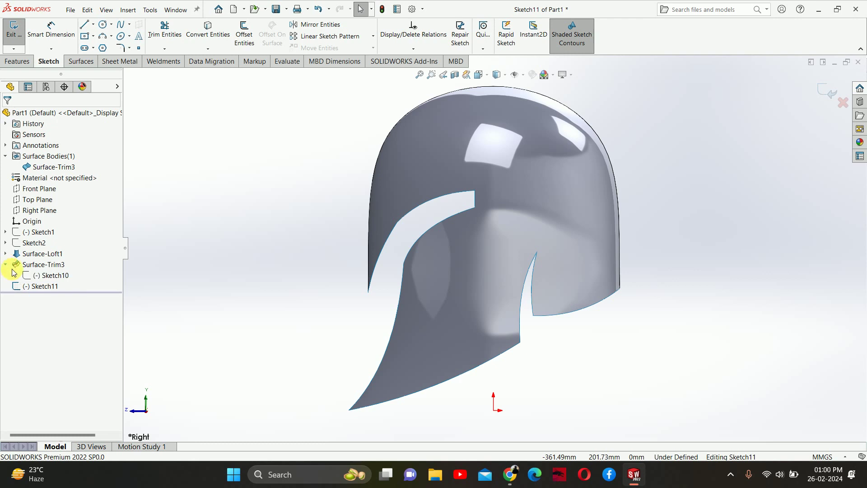
click(51, 275)
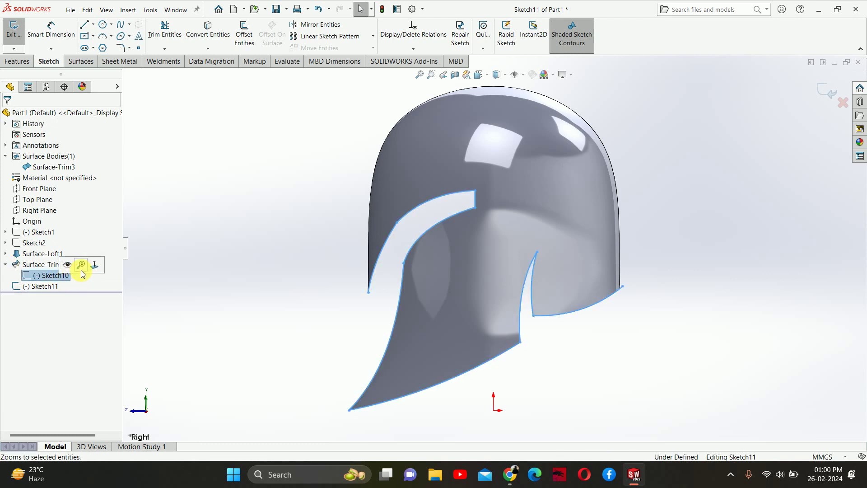
click(207, 26)
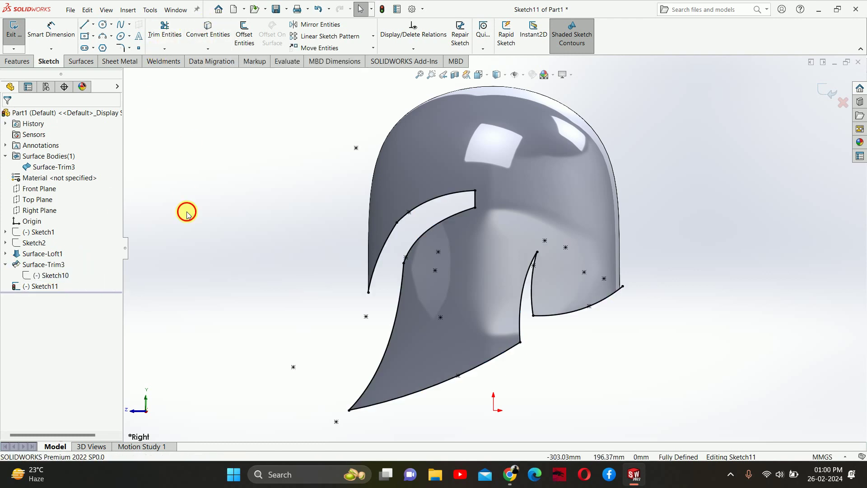
click(220, 32)
click(16, 114)
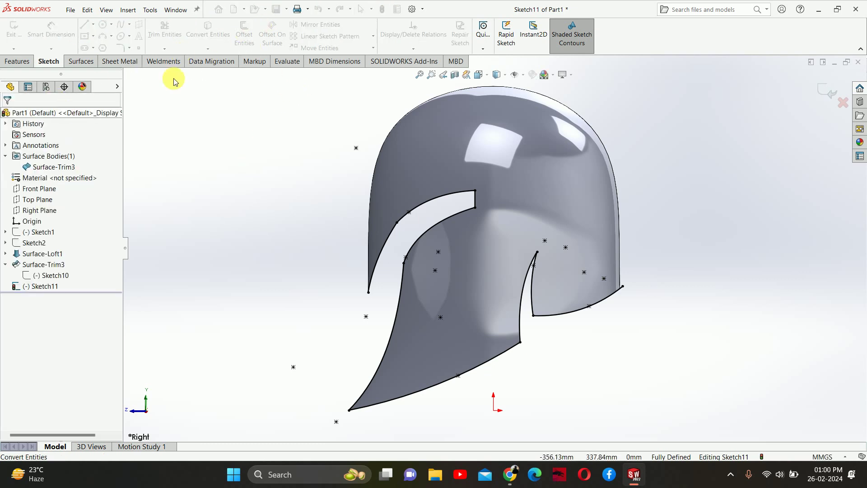
Offset the converted outline chain by 10 mm toward the helmet's surface.
click(244, 34)
click(444, 198)
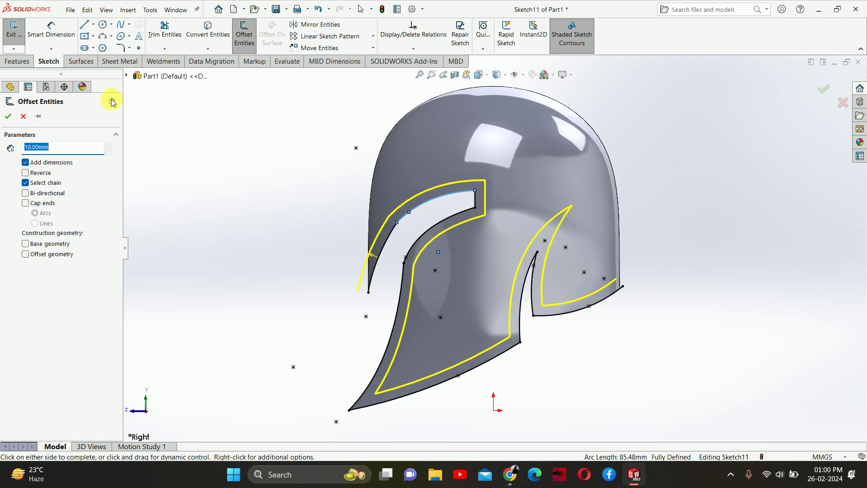
click(8, 116)
Draw a slanted construction line beyond the helmet's rear edge and try to extend the offset curve's rear end to it.
click(84, 25)
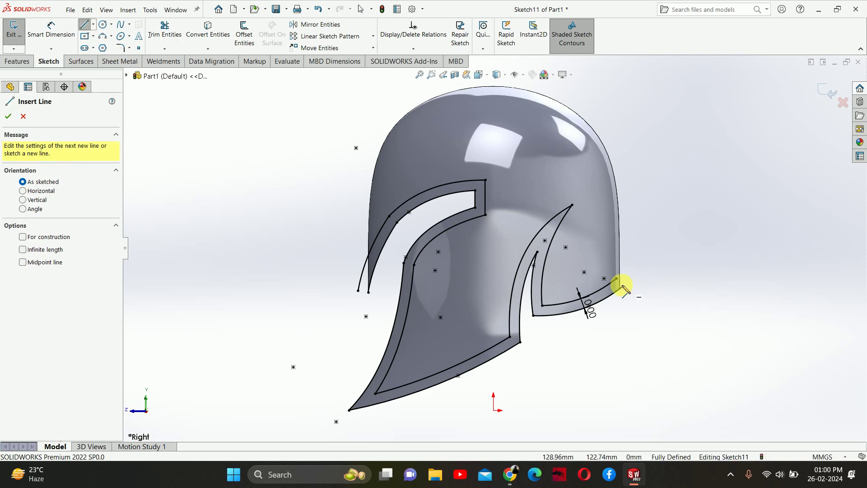
key(Escape)
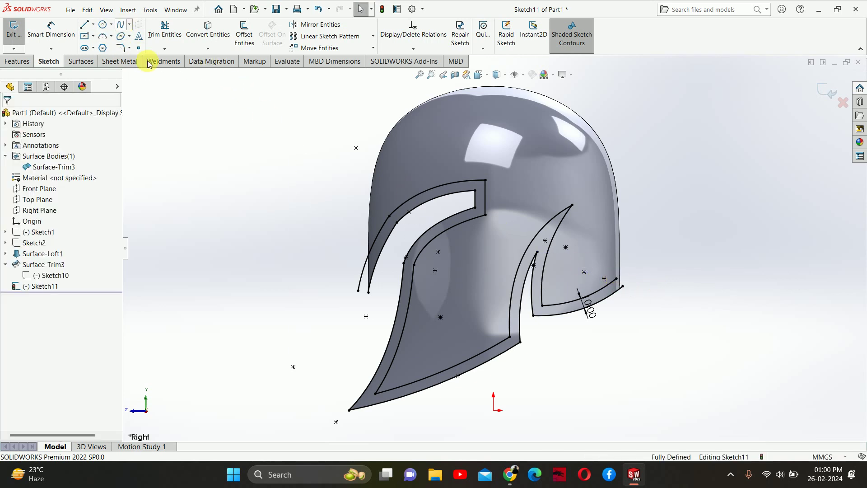
scroll(616, 257, down, 3)
click(93, 24)
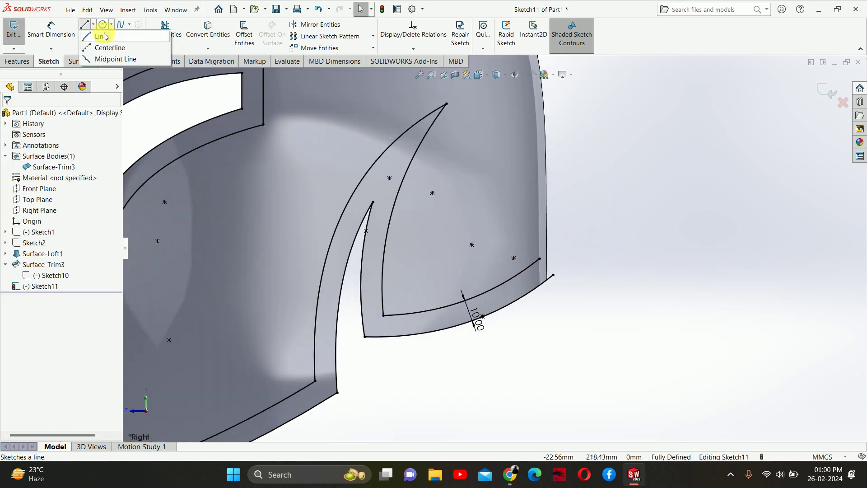
click(102, 42)
click(562, 185)
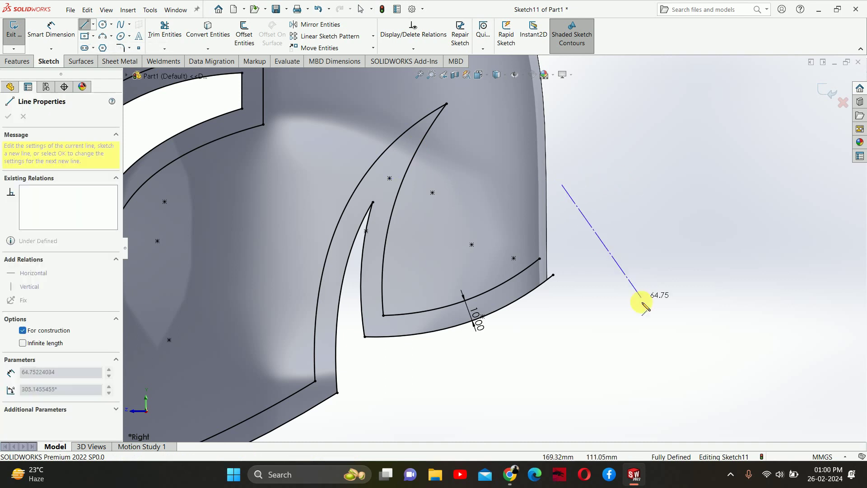
click(641, 311)
key(Escape)
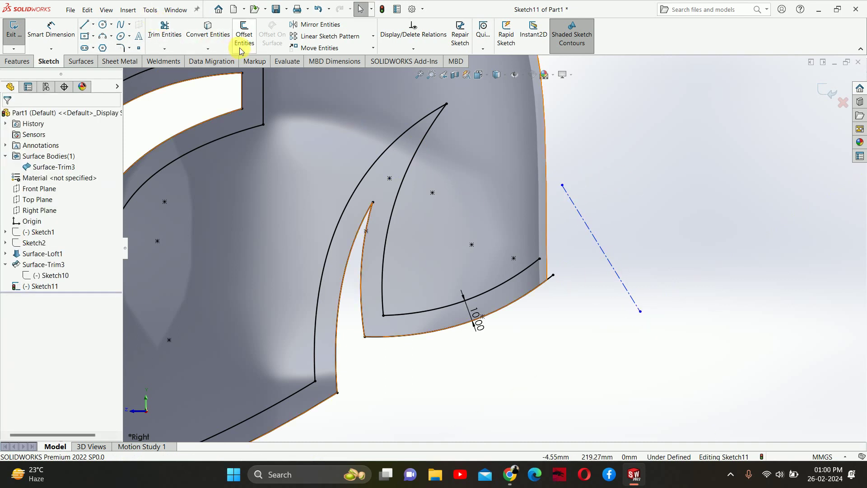
click(169, 51)
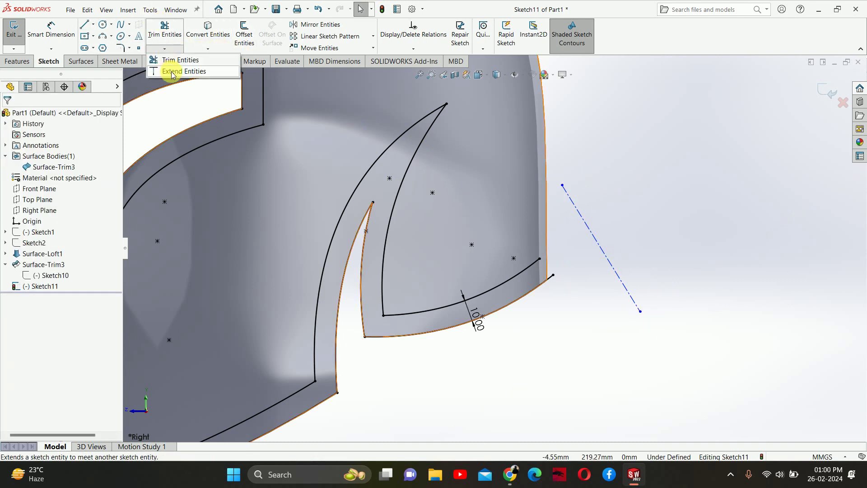
click(174, 72)
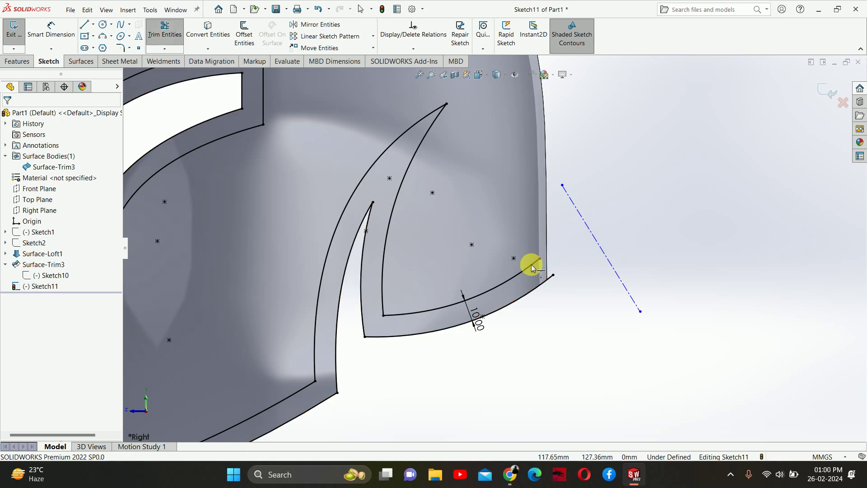
Draw a two-point spline about 20 mm long from the offset curve's rear end outward past the helmet's rear edge.
click(84, 24)
click(121, 28)
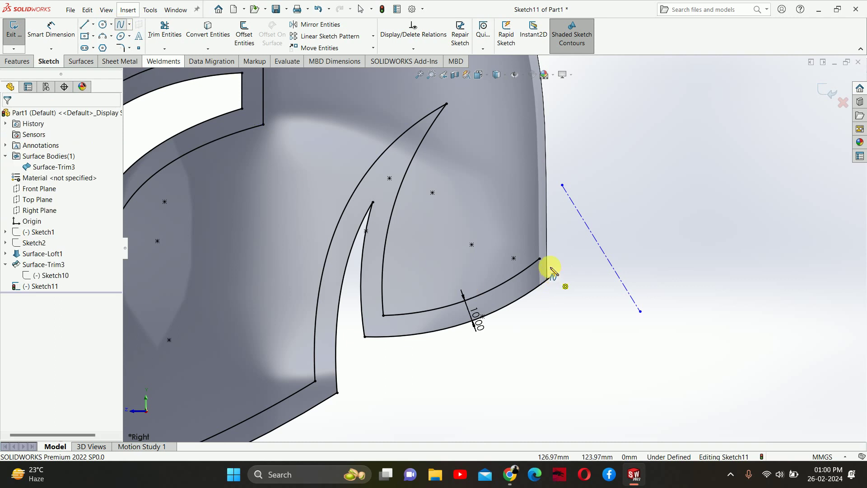
click(539, 259)
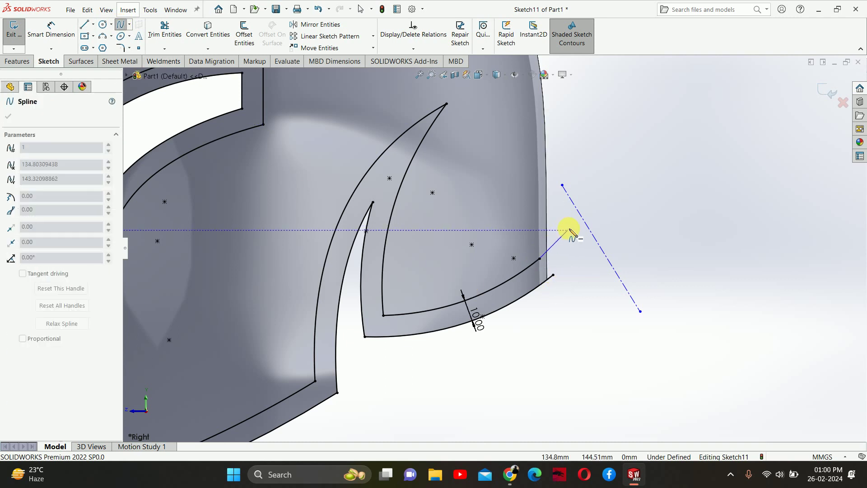
scroll(544, 259, down, 3)
Make the short rear spline tangent to the adjoining offset curve and give the two equal curvature.
double_click(523, 253)
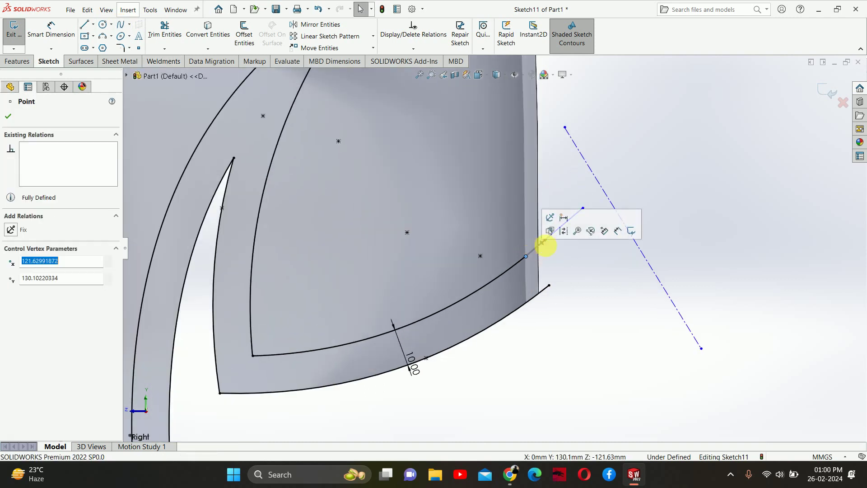
ctrl+click(519, 263)
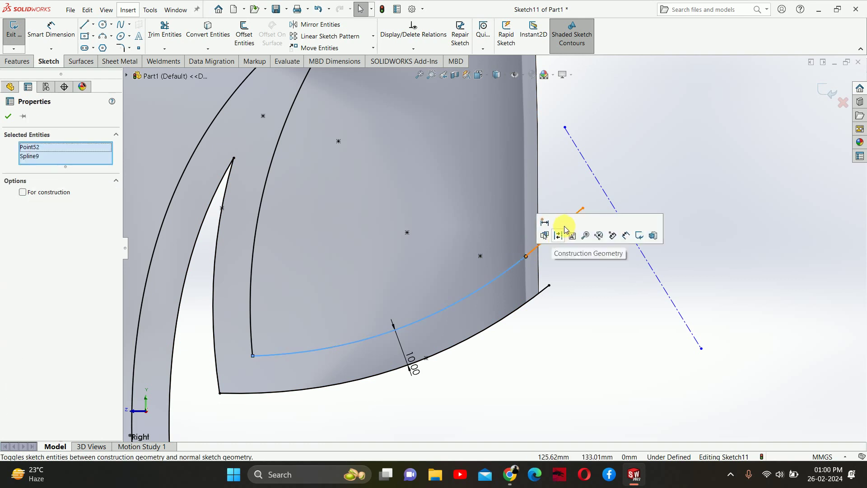
click(549, 252)
click(540, 244)
ctrl+click(511, 267)
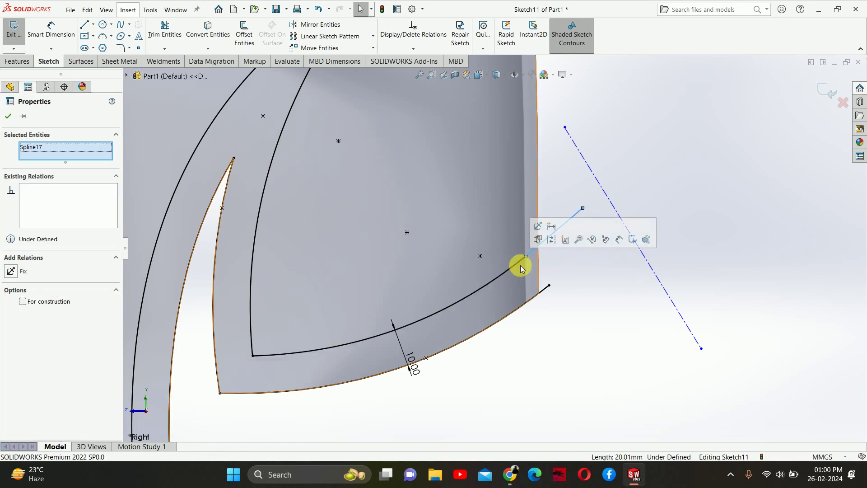
click(611, 361)
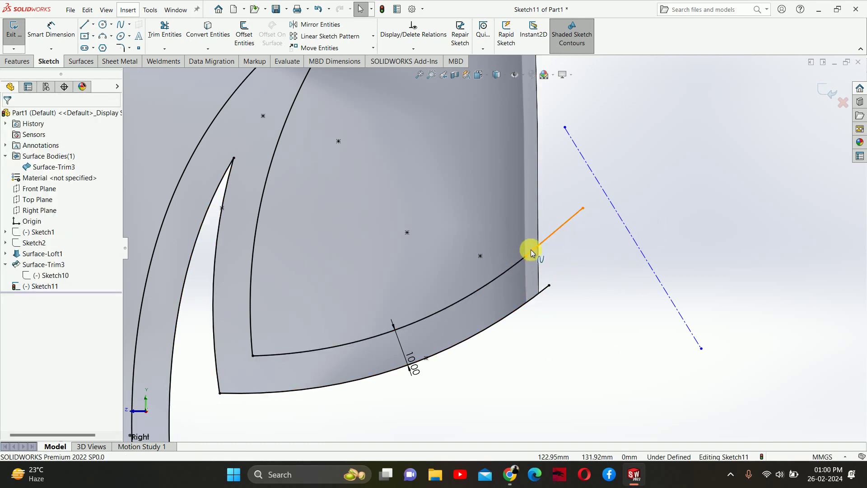
click(530, 250)
ctrl+click(516, 265)
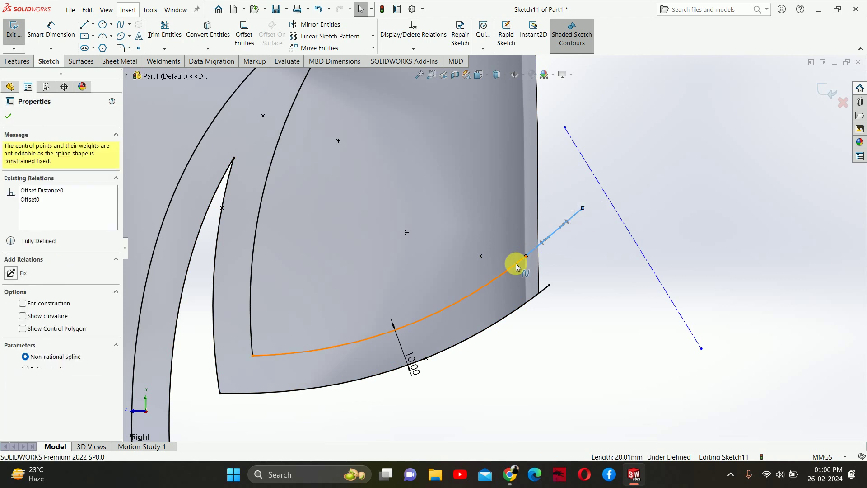
click(28, 277)
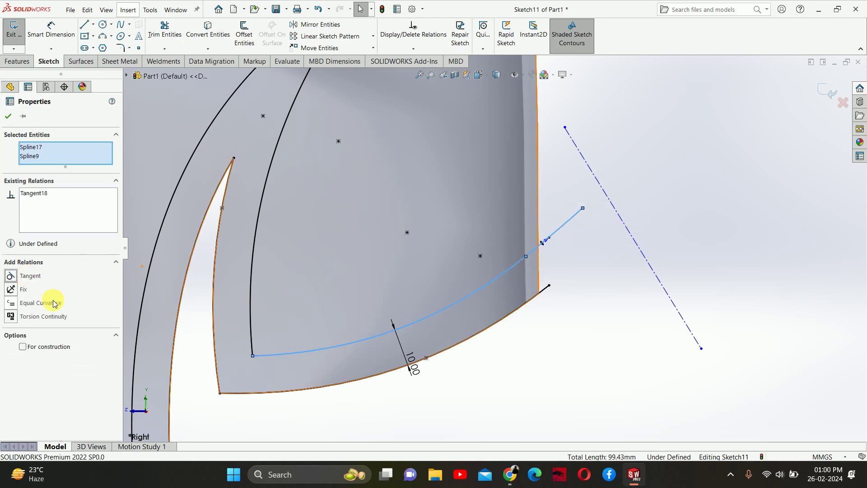
click(56, 307)
click(615, 355)
Set the border sketch's offset distance to 15 mm and exit the sketch.
scroll(607, 309, up, 8)
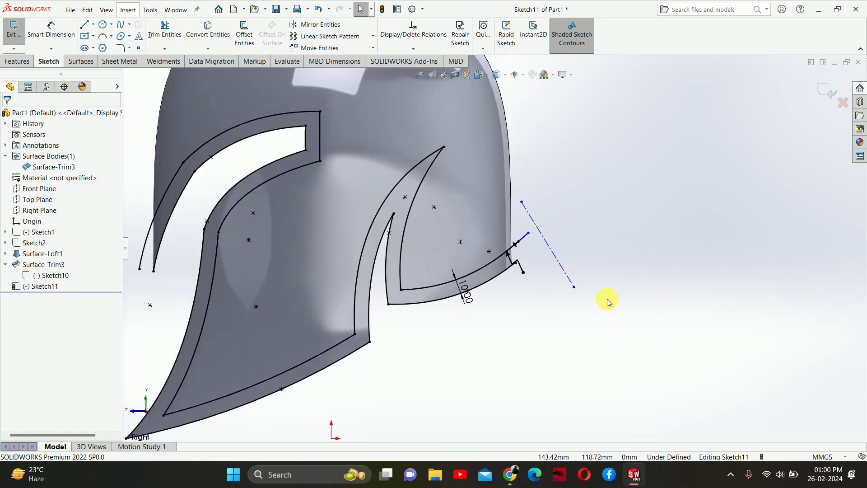
scroll(372, 226, down, 2)
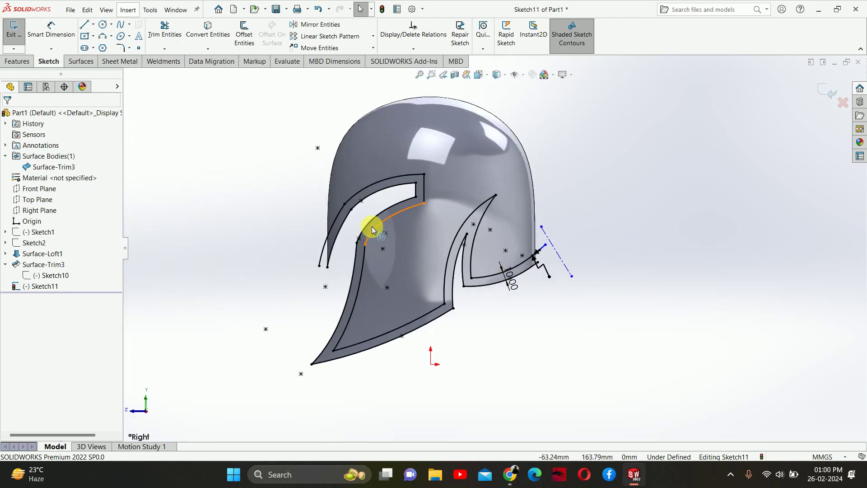
click(826, 99)
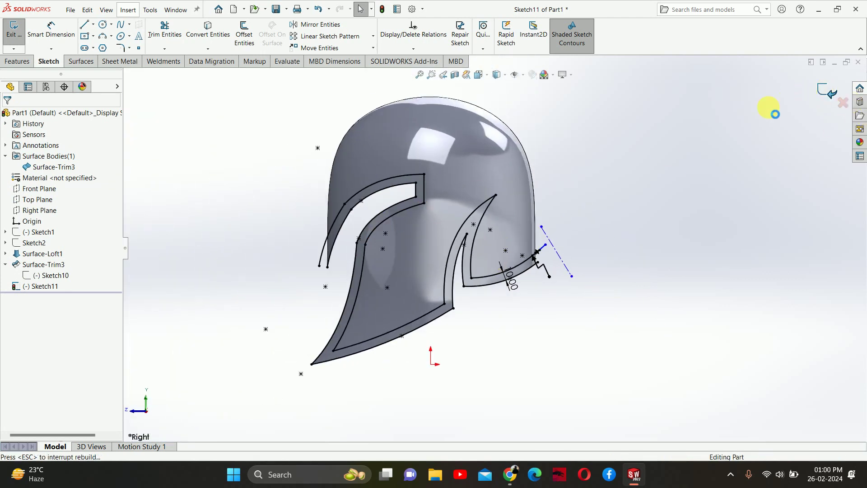
right_click(52, 287)
click(62, 255)
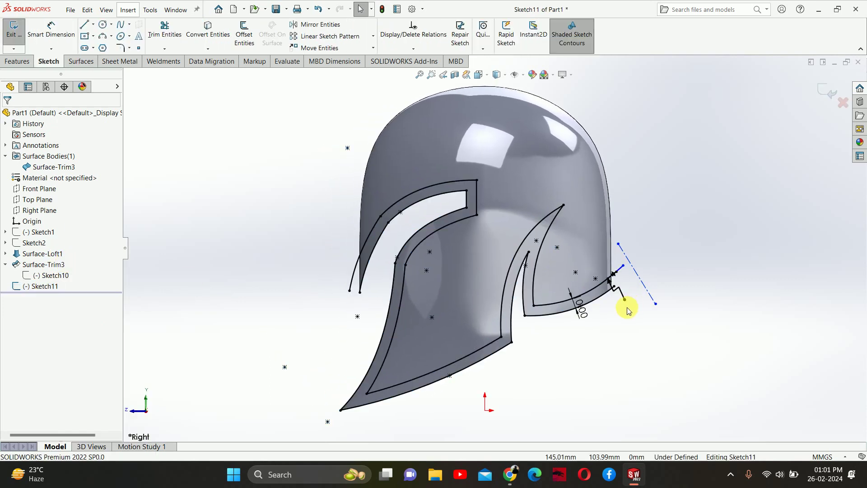
click(587, 317)
text(1)
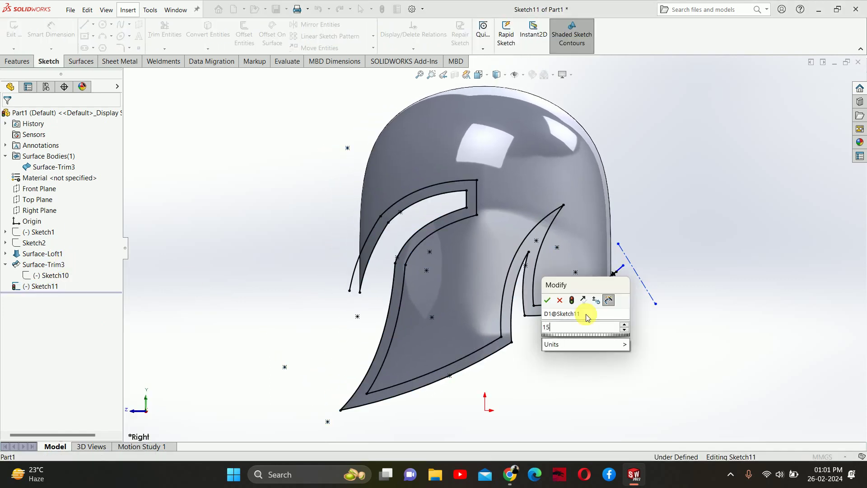
text(5)
key(Return)
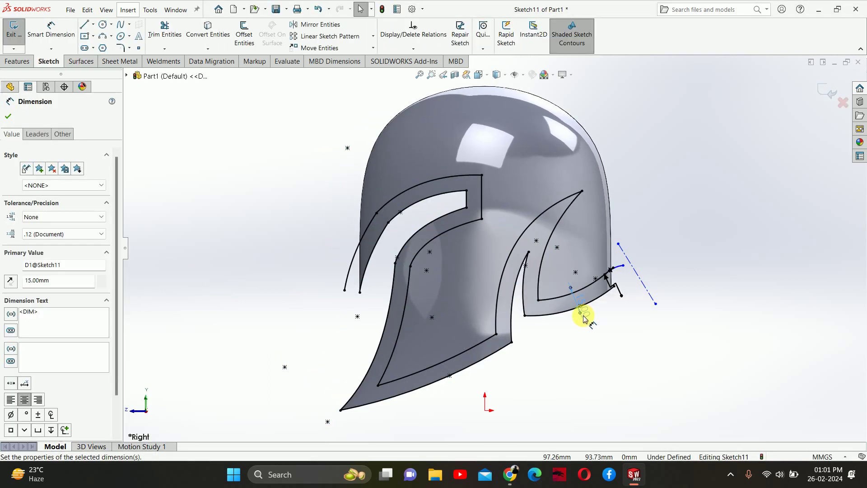
click(828, 158)
click(833, 93)
Create a projection Split Line on the helmet's surface face using the 15 mm border sketch.
middle_drag(504, 238, 493, 257)
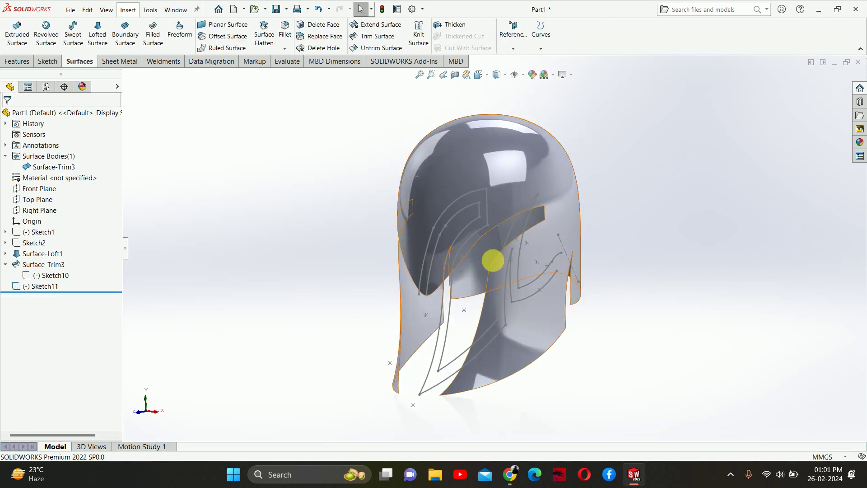
click(534, 44)
click(548, 62)
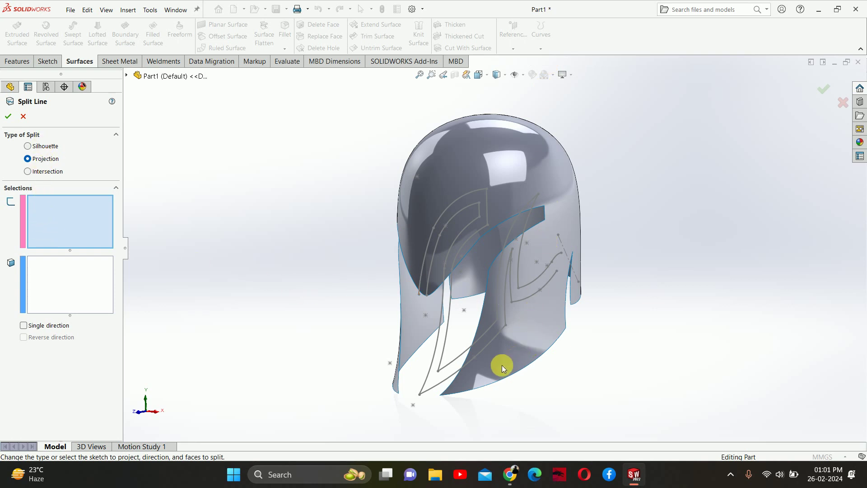
click(127, 76)
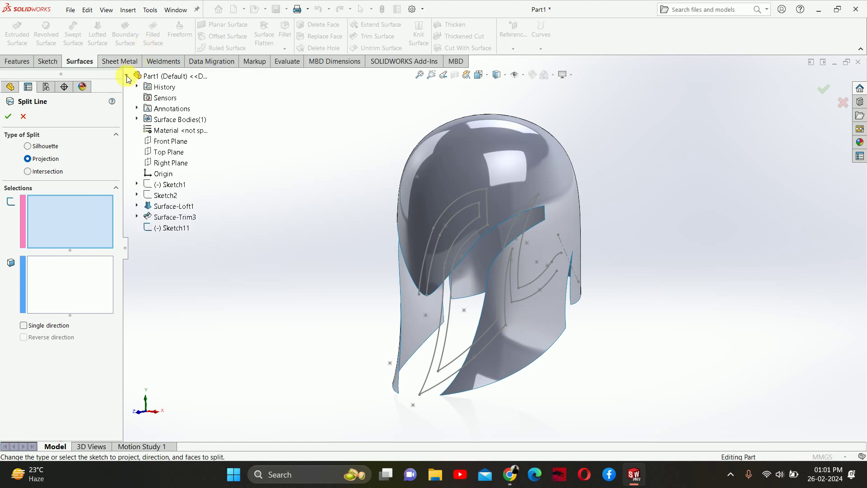
click(177, 229)
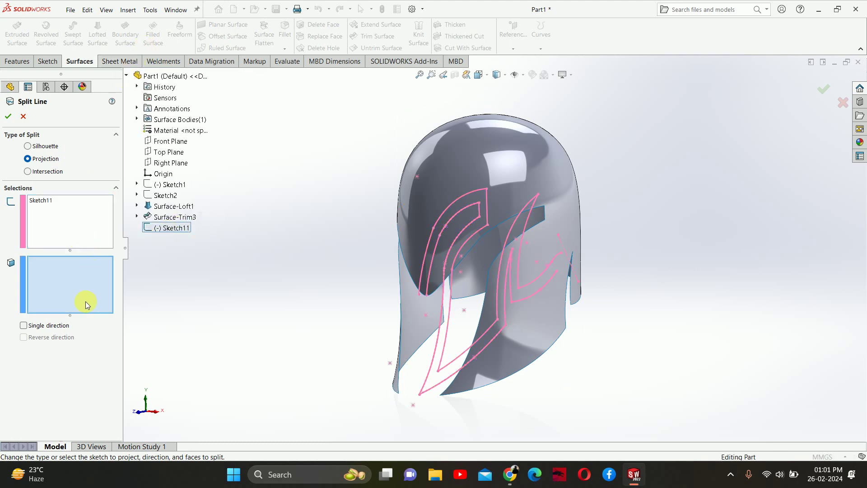
click(523, 363)
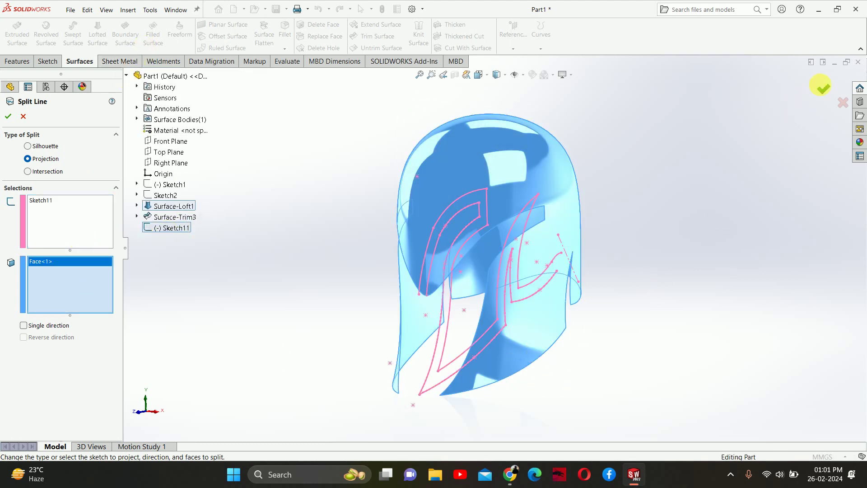
click(822, 87)
Offset the split border face 5 mm toward the outside of the helmet as a separate surface.
middle_drag(708, 197, 492, 242)
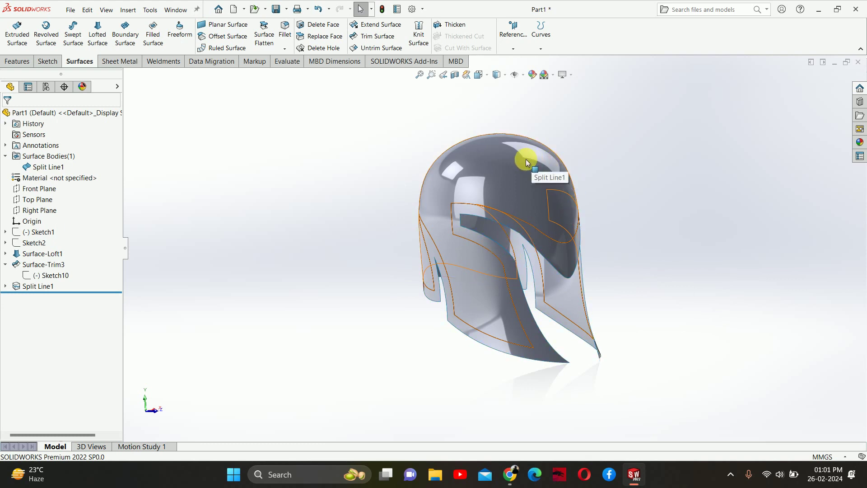
scroll(374, 196, up, 1)
middle_drag(375, 193, 383, 135)
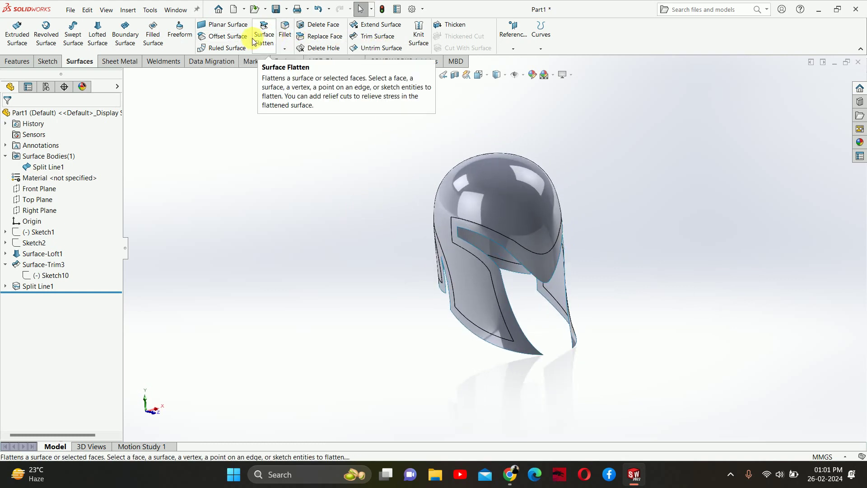
click(229, 36)
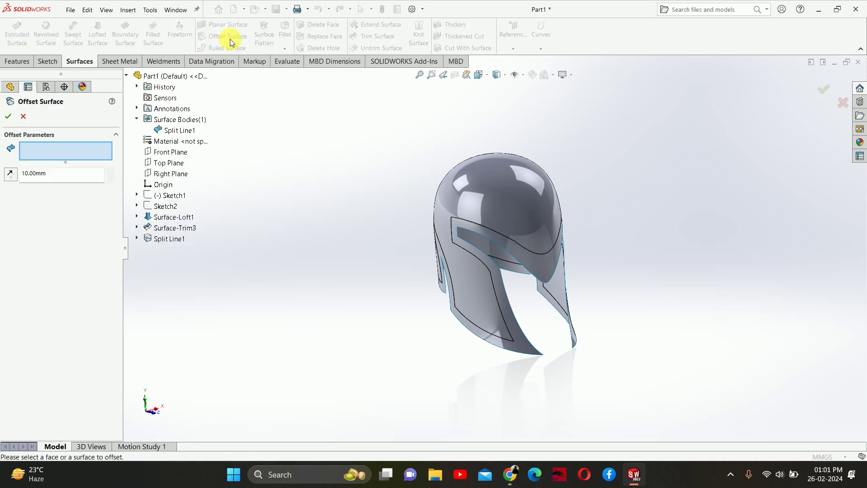
click(522, 345)
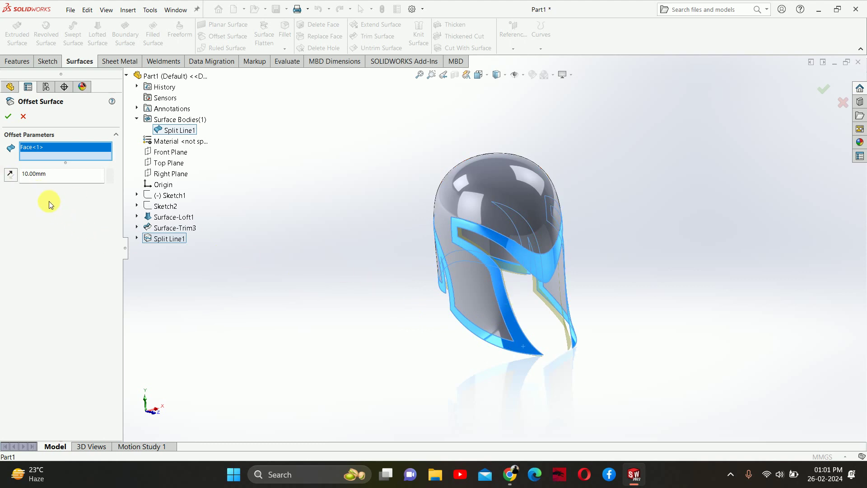
click(9, 175)
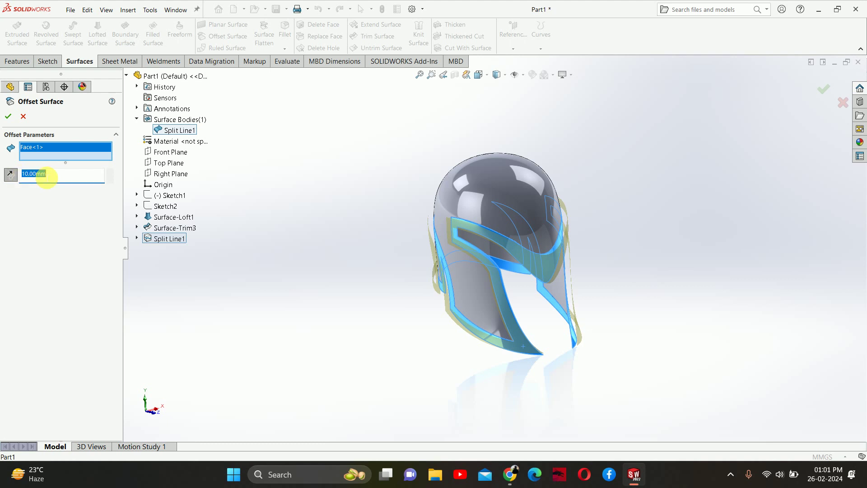
key(Return)
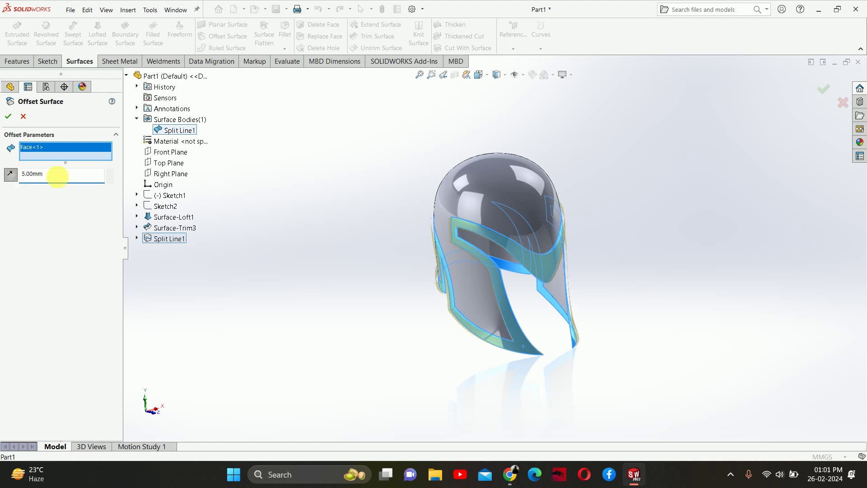
click(5, 116)
Thicken the main helmet surface, the split-line body, by 5 mm on its inner side.
scroll(451, 217, down, 6)
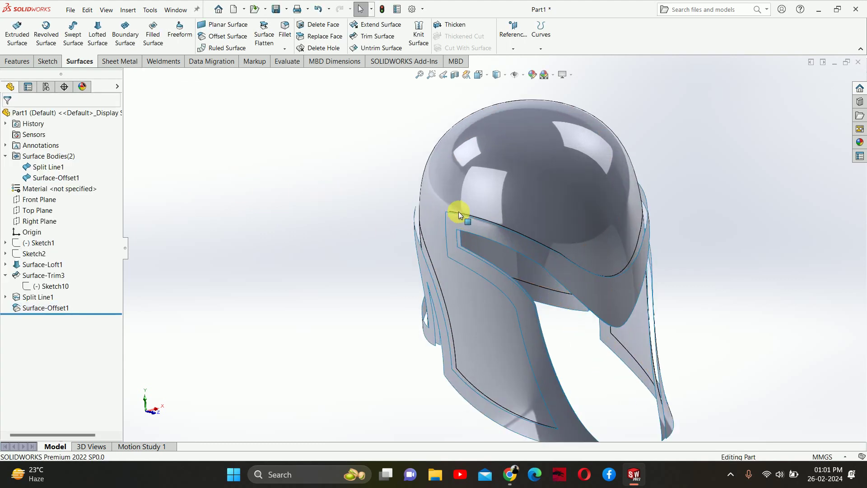
mouse_move(512, 227)
middle_down()
mouse_move(467, 267)
mouse_move(486, 296)
mouse_move(503, 301)
mouse_move(518, 224)
middle_up()
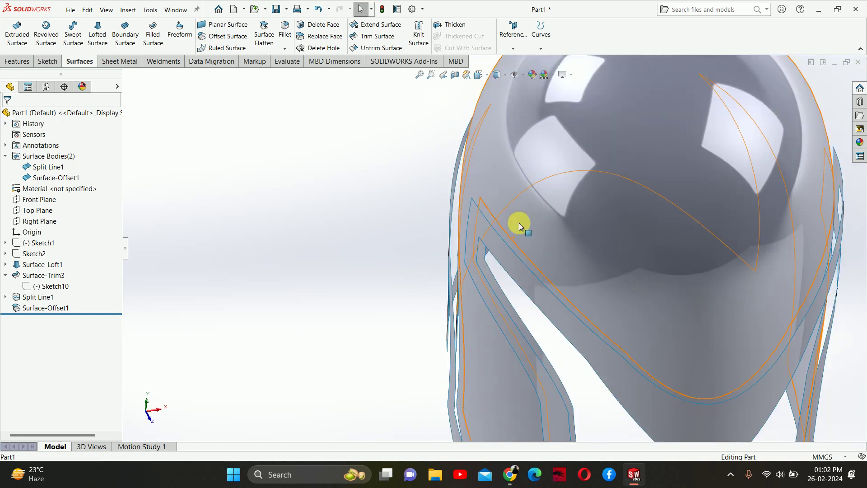
click(449, 27)
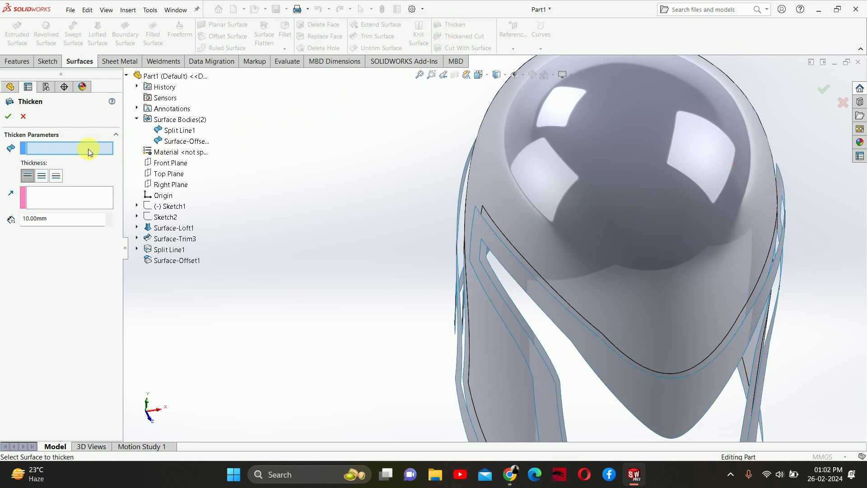
click(521, 206)
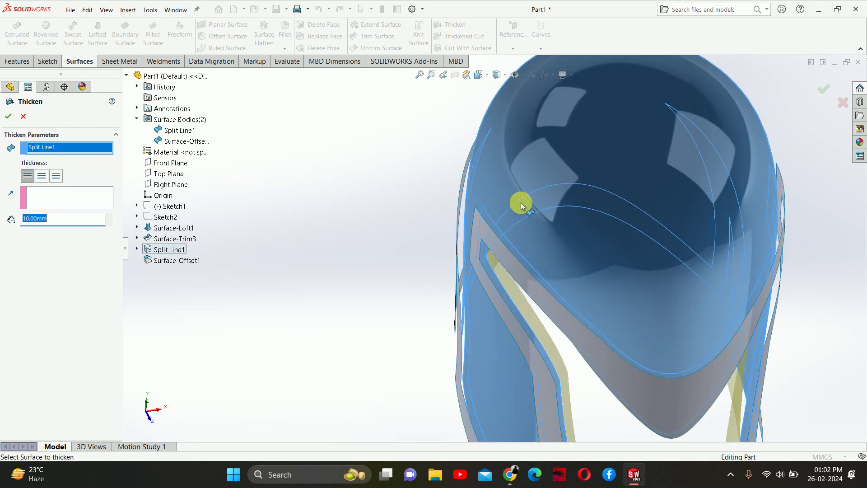
middle_drag(520, 208, 523, 291)
scroll(491, 185, down, 4)
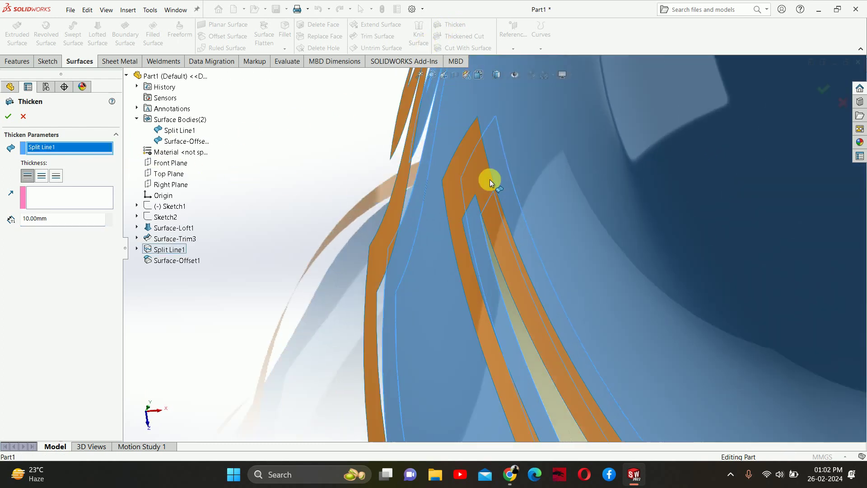
scroll(577, 155, up, 5)
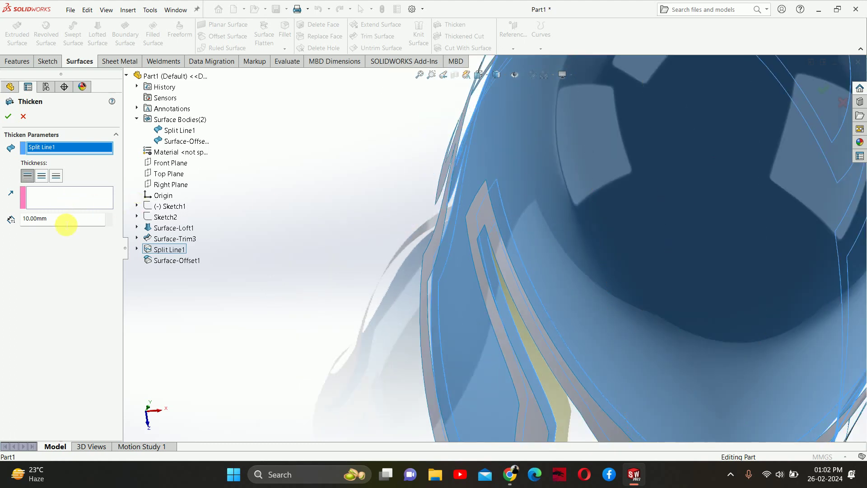
key(Return)
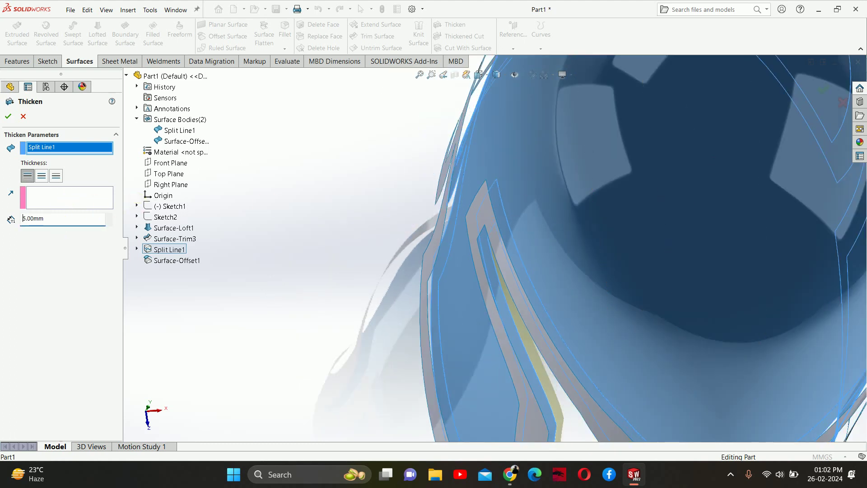
scroll(527, 310, up, 8)
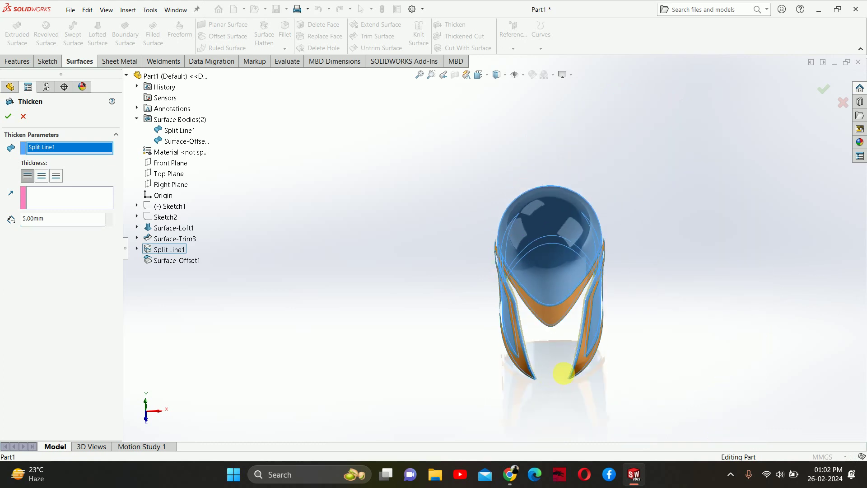
scroll(542, 357, down, 6)
middle_drag(542, 357, 500, 357)
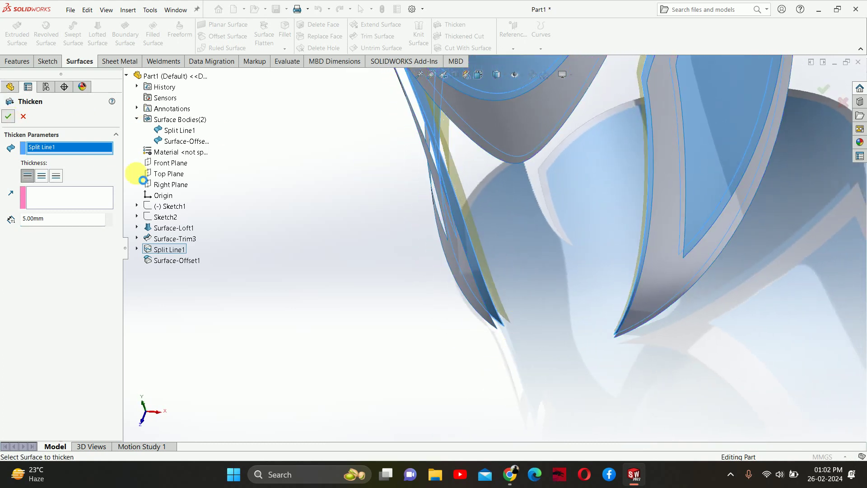
key(Return)
Thicken the offset border surface by 5 mm with Merge result off, keeping it a separate solid body.
scroll(638, 275, up, 5)
middle_drag(638, 275, 542, 186)
scroll(499, 87, down, 6)
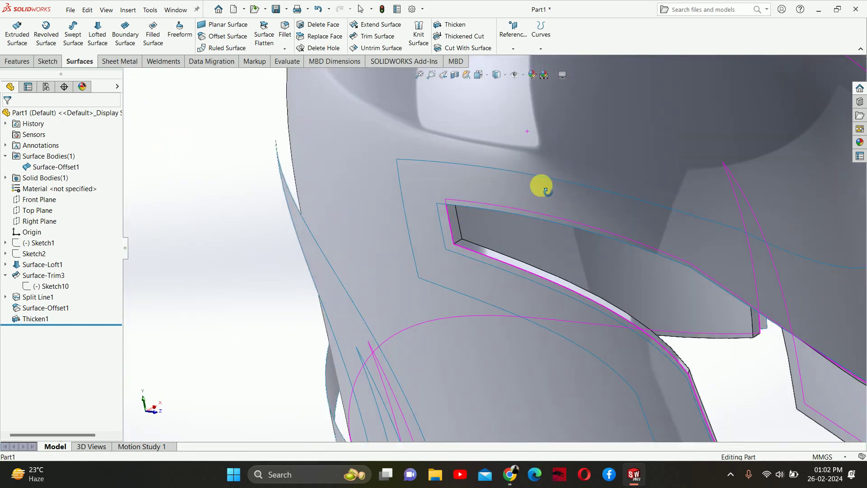
scroll(546, 199, up, 8)
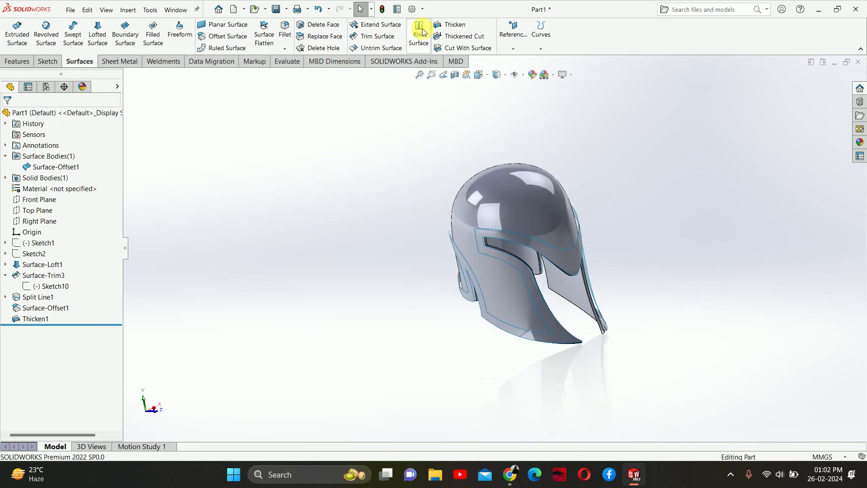
click(449, 25)
scroll(496, 236, down, 5)
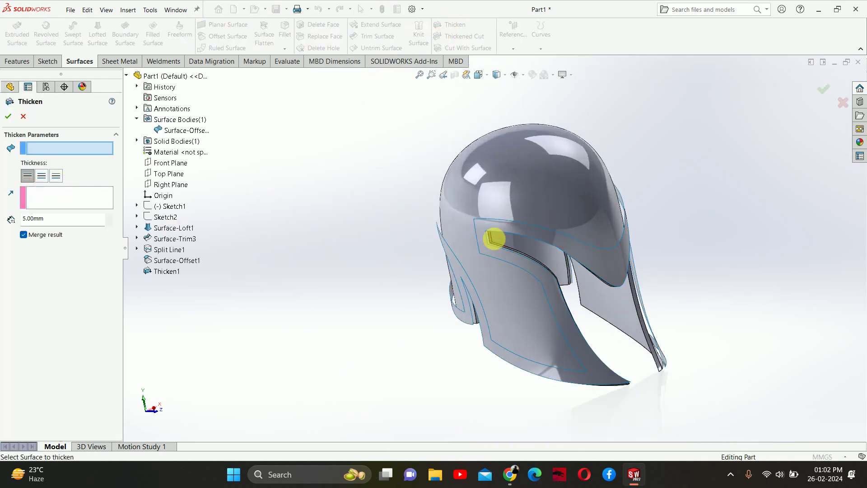
click(483, 238)
middle_drag(480, 247, 486, 325)
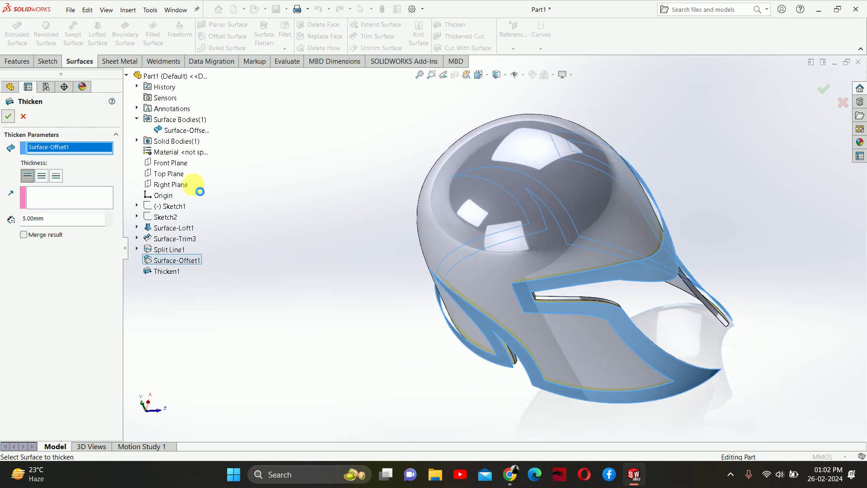
Examine the thickened helmet shell and raised border from the front, rear and both sides, including a view normal to the Right Plane.
middle_drag(292, 211, 536, 279)
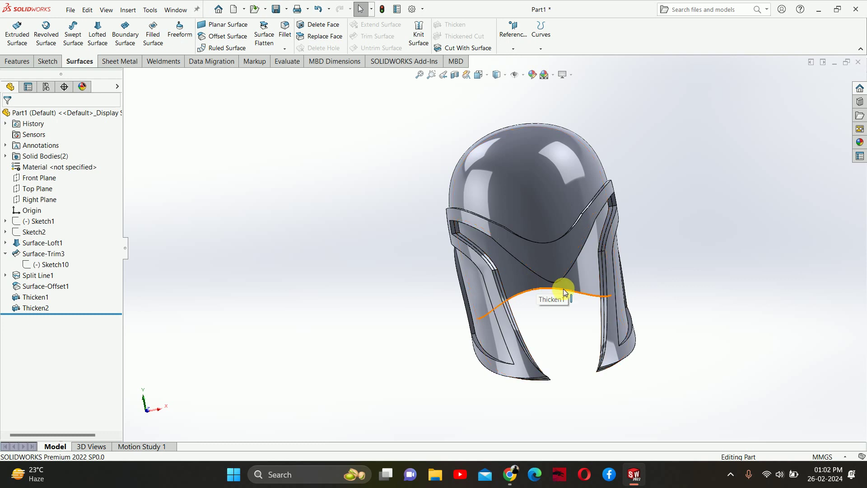
middle_drag(562, 289, 578, 189)
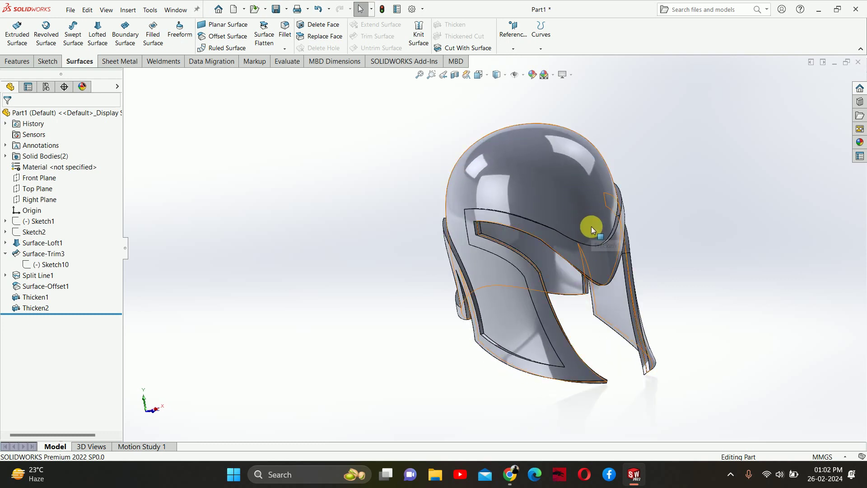
middle_drag(591, 226, 611, 281)
scroll(600, 267, down, 5)
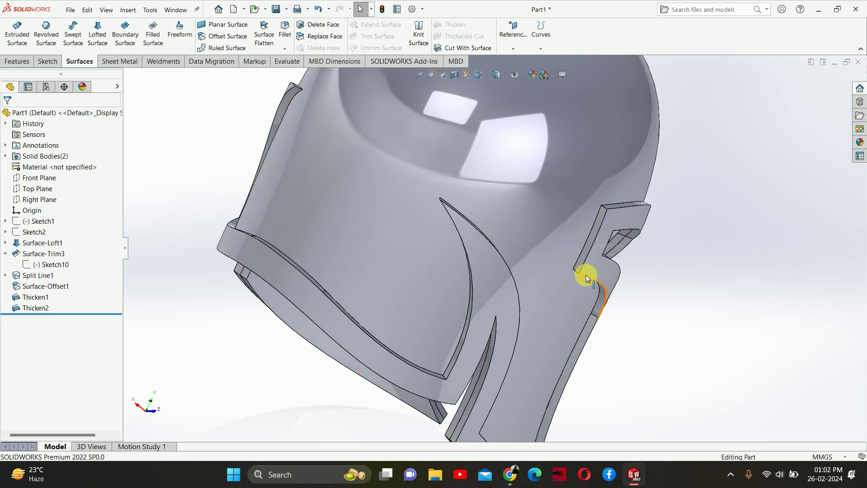
scroll(600, 310, up, 5)
middle_drag(600, 310, 470, 285)
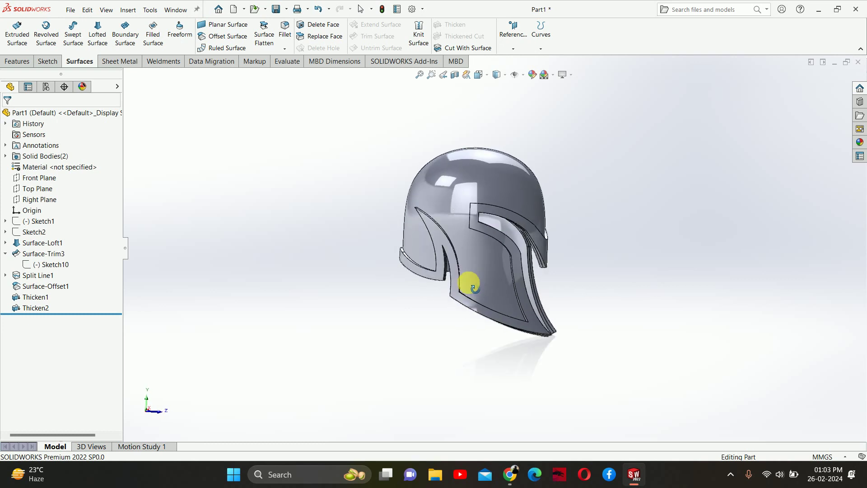
click(39, 178)
click(40, 200)
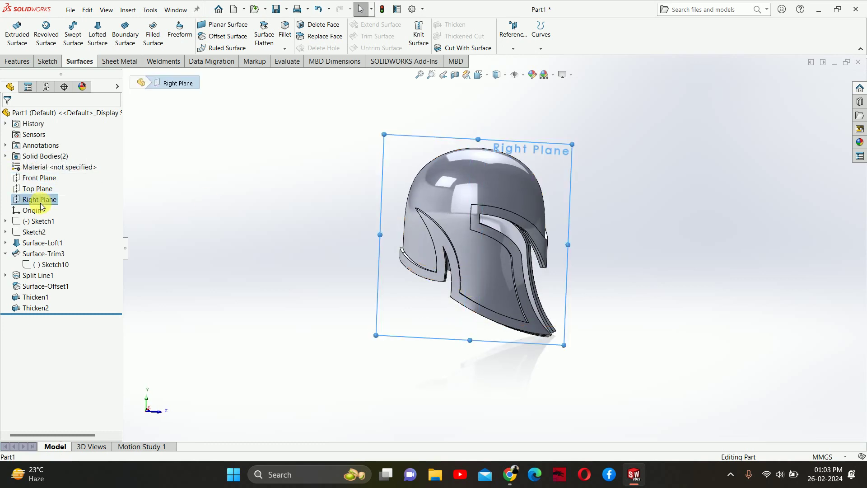
key(ctrl+8)
scroll(513, 274, up, 4)
click(688, 309)
scroll(563, 248, down, 3)
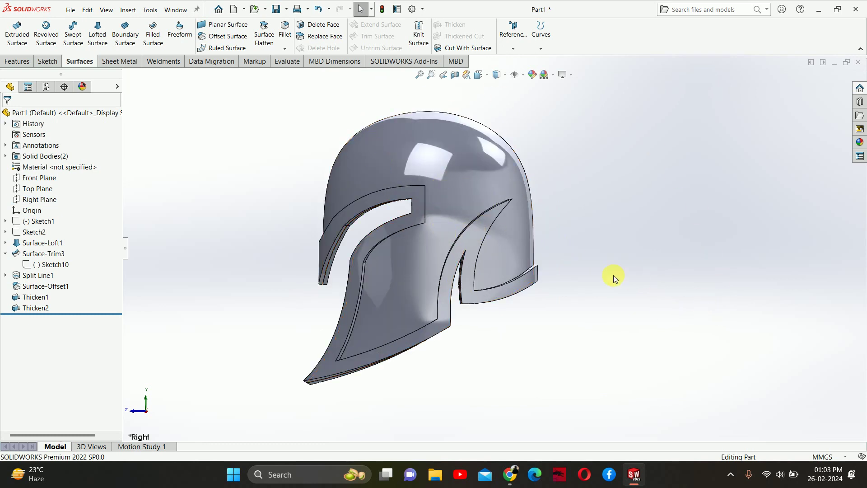
middle_drag(410, 242, 575, 250)
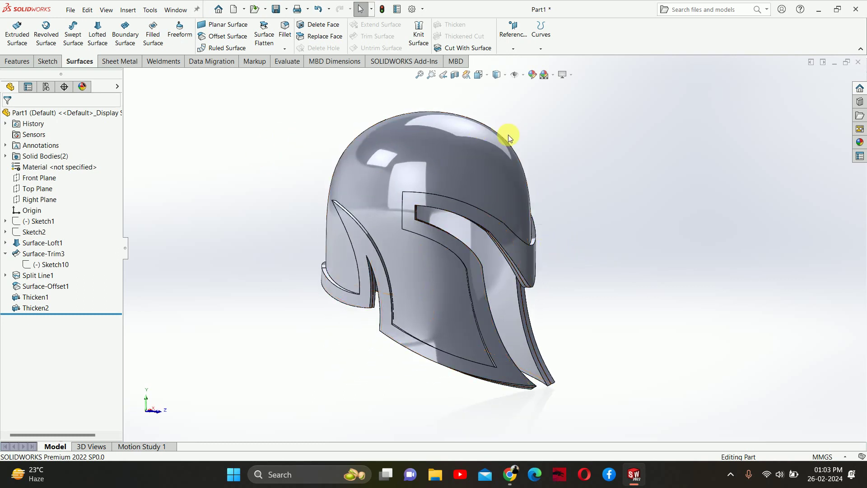
middle_drag(470, 129, 454, 212)
scroll(412, 280, up, 4)
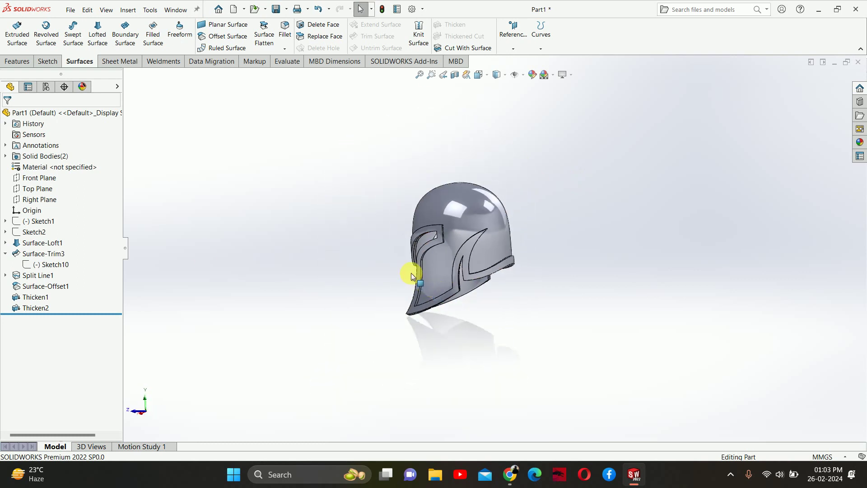
middle_drag(411, 271, 629, 228)
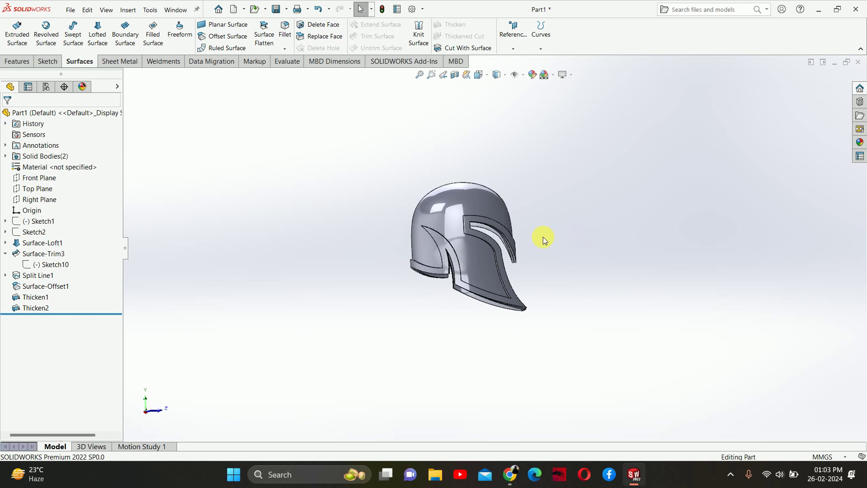
scroll(506, 232, down, 3)
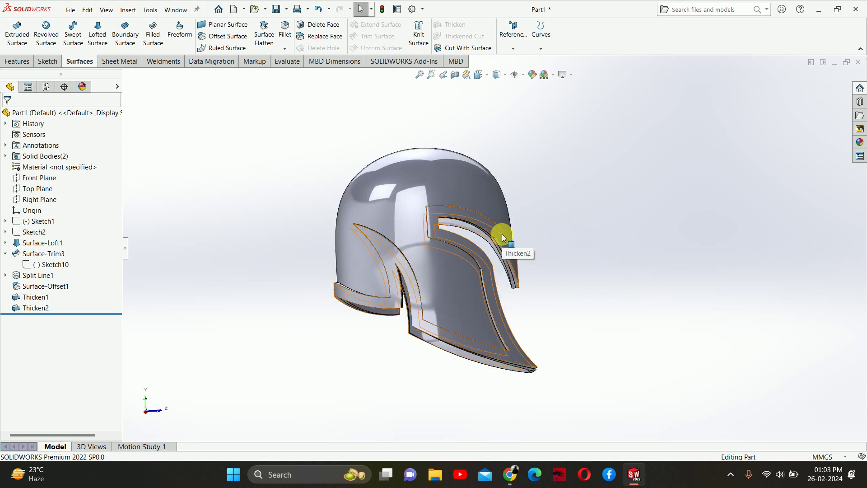